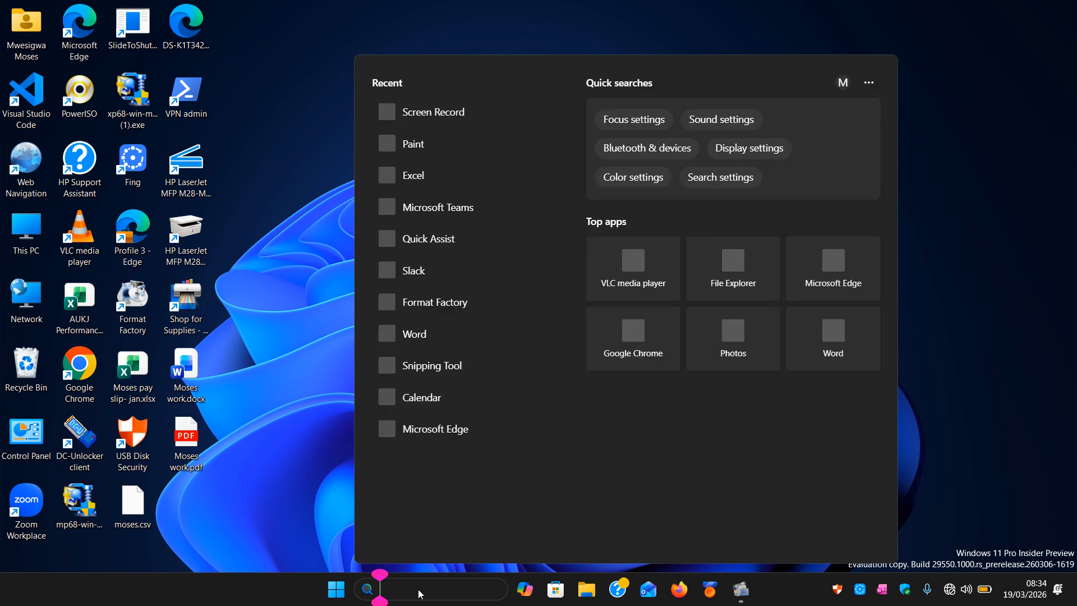
Launch Excel and open a new blank workbook.
text(excel)
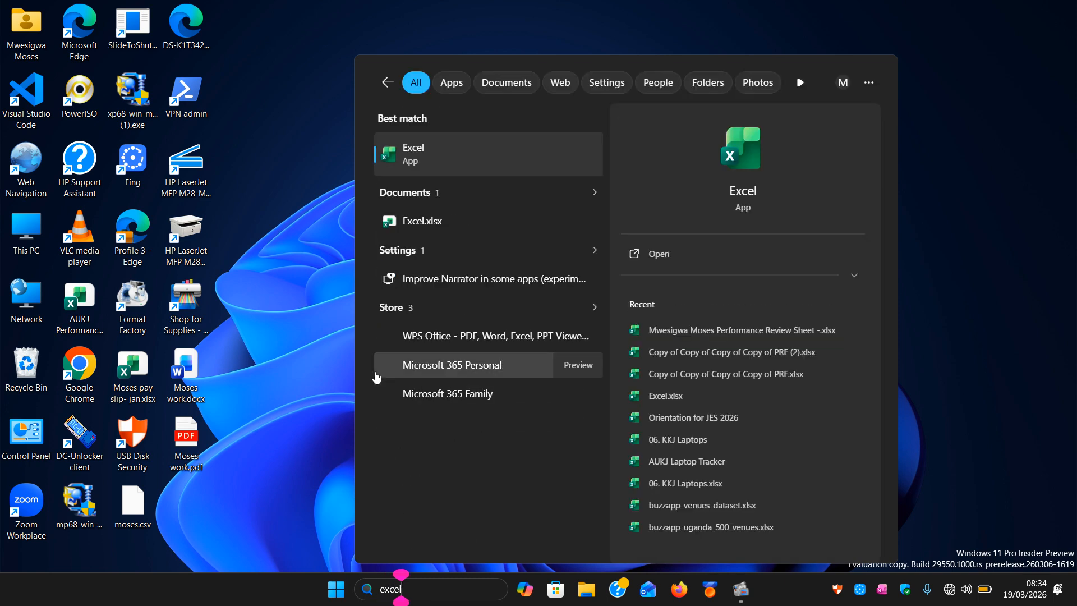
click(435, 161)
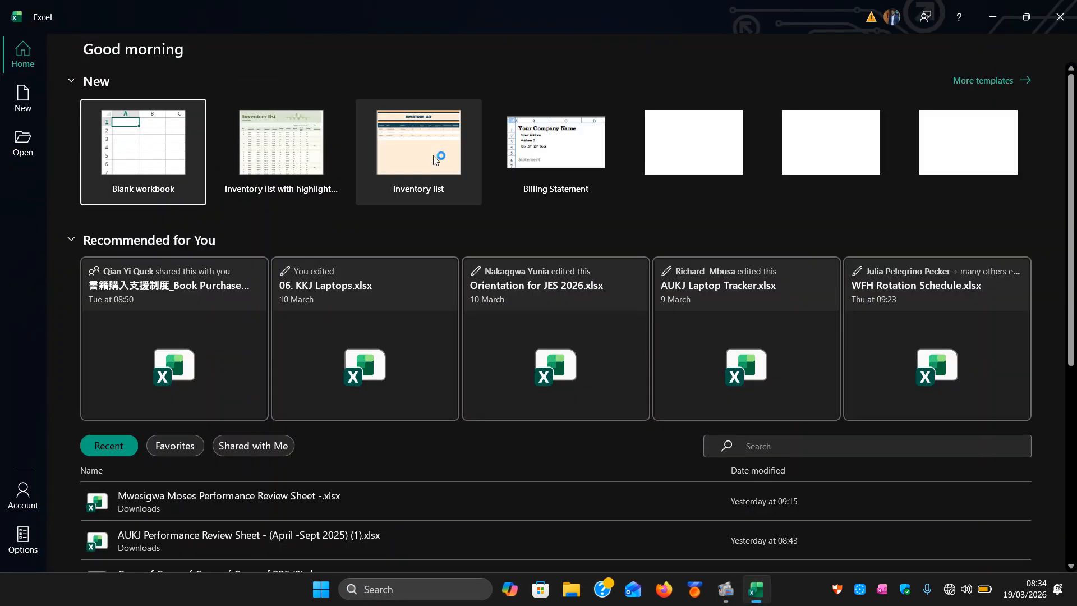
click(127, 156)
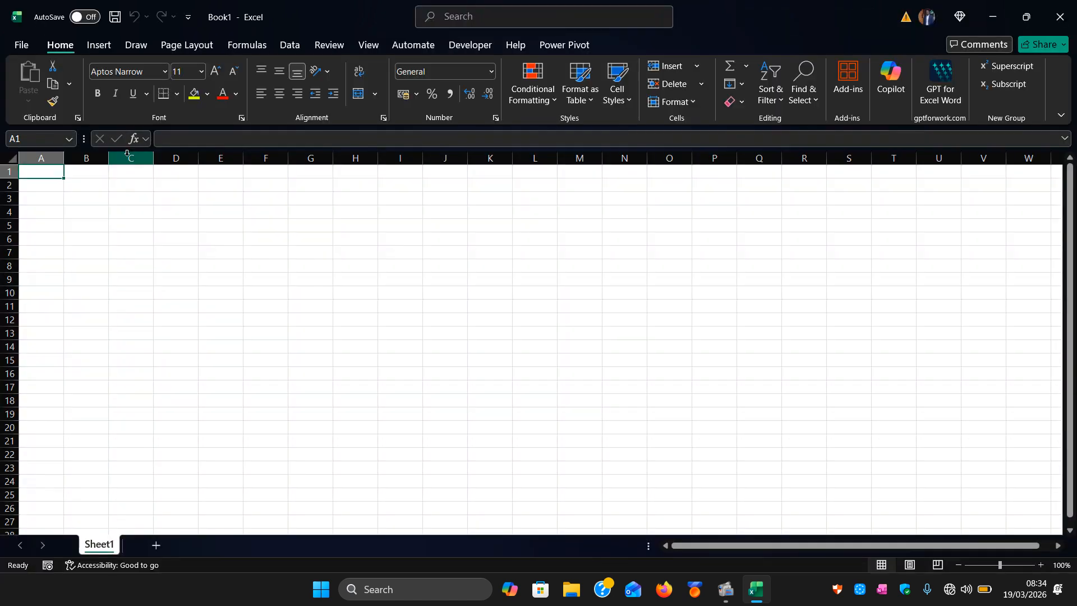
Create a new workbook from the "Inventory list with highlighting" template.
click(98, 46)
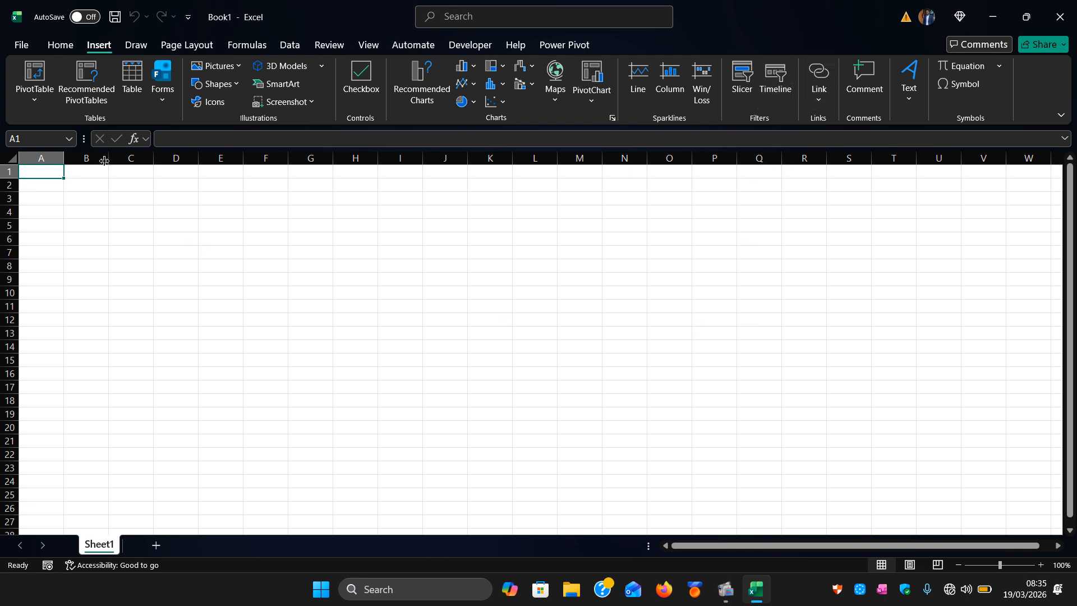
click(21, 45)
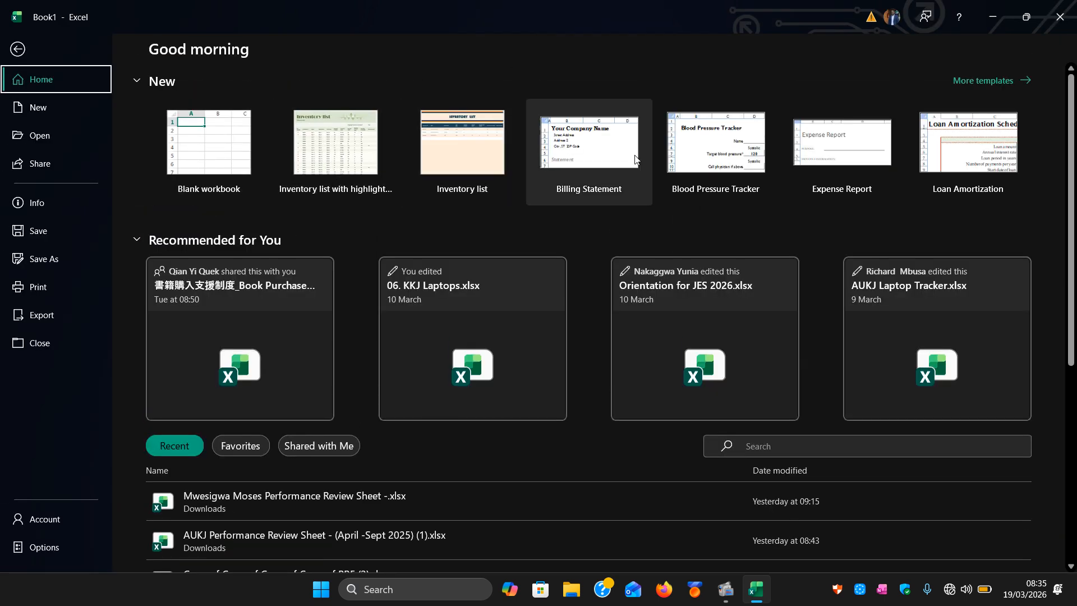
click(981, 83)
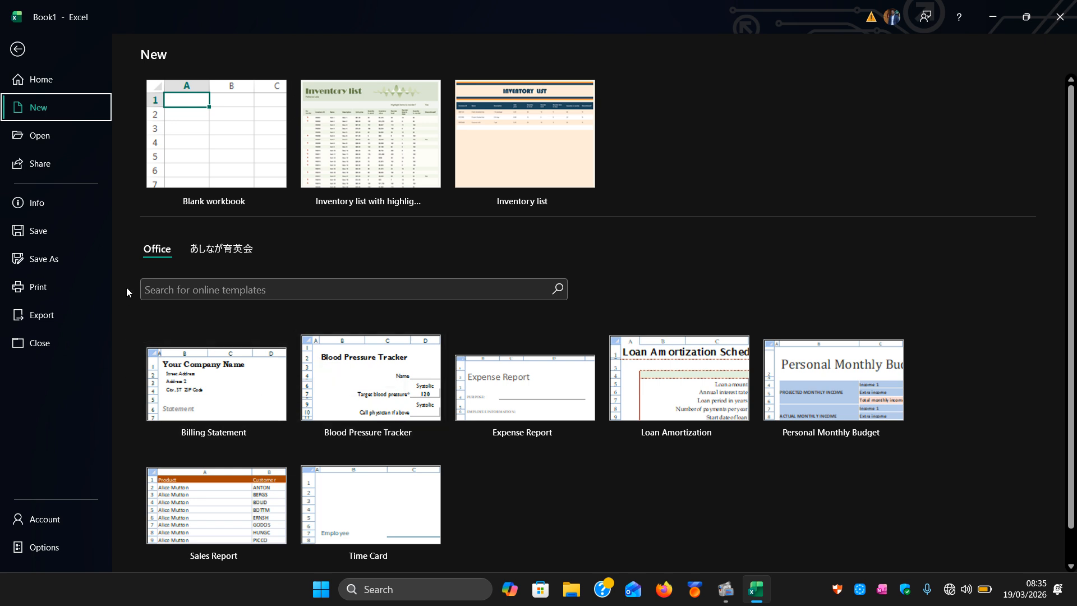
click(367, 151)
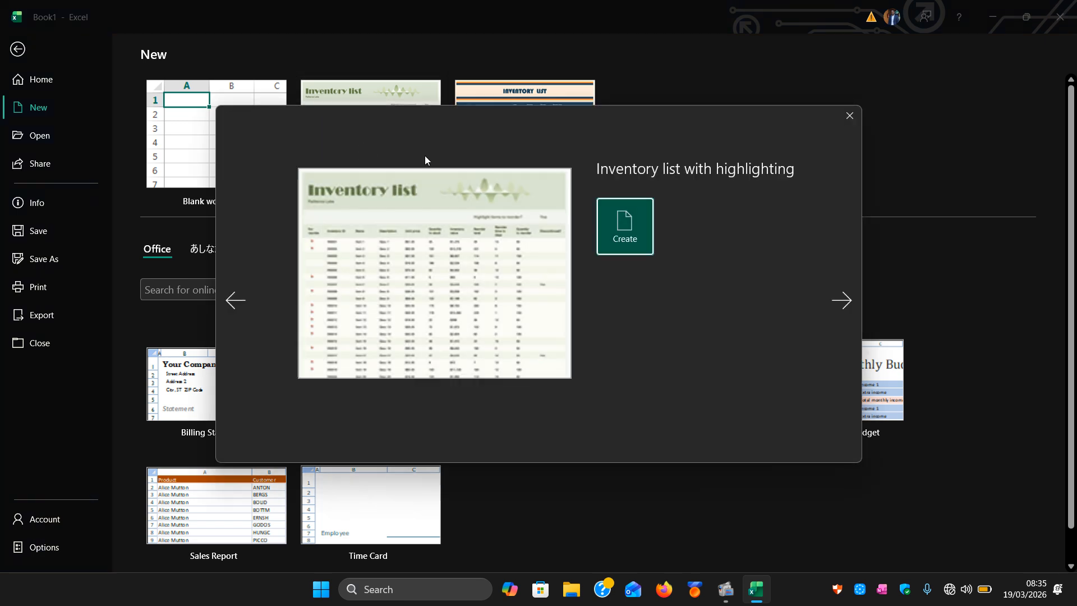
click(620, 239)
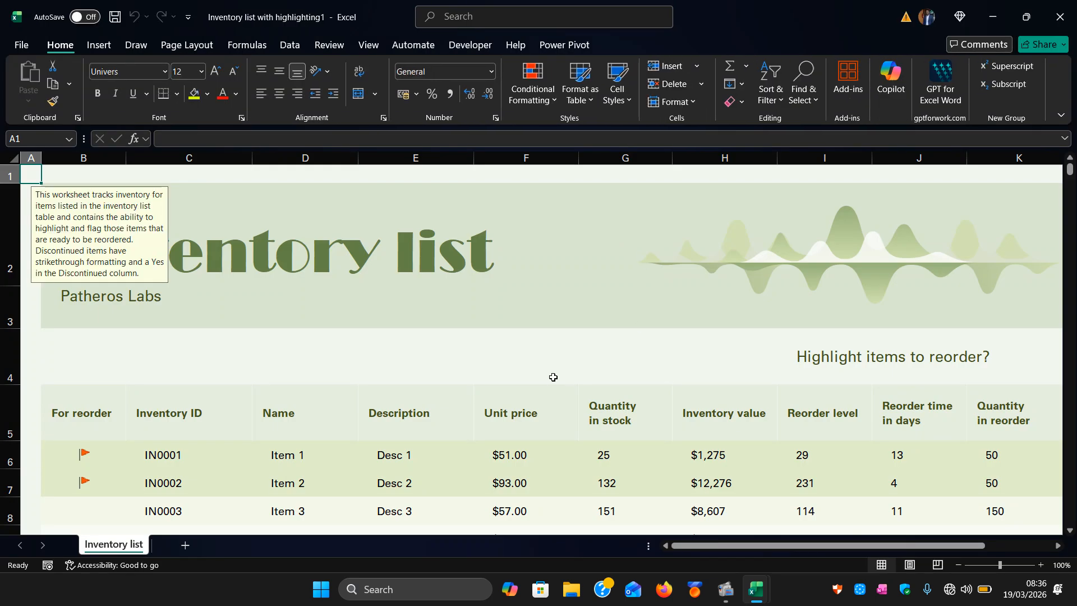
Scroll through the inventory list table to examine its rows and columns.
click(516, 384)
click(461, 360)
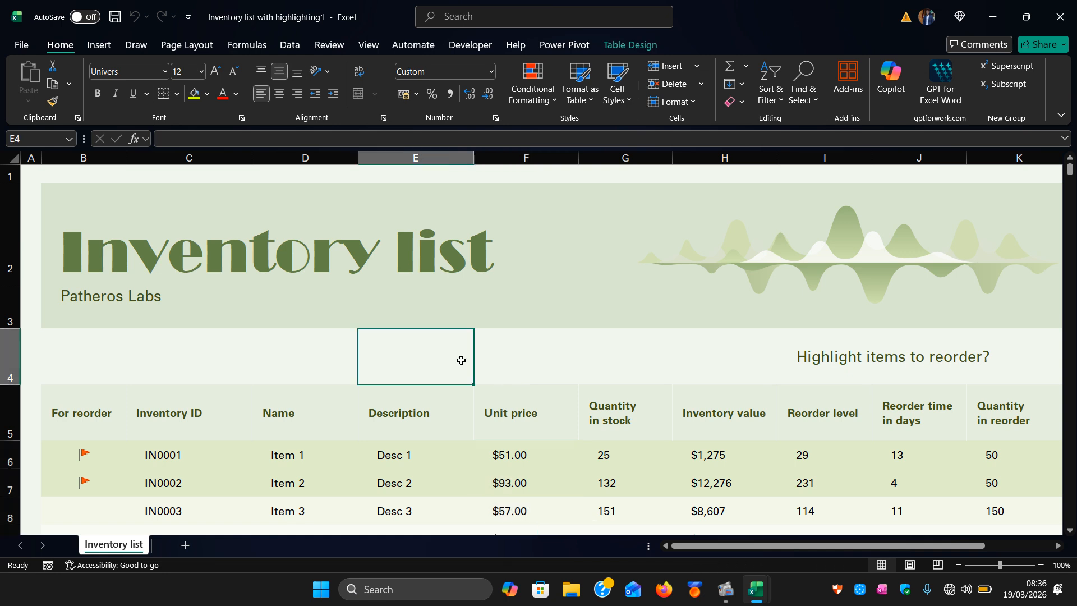
click(100, 45)
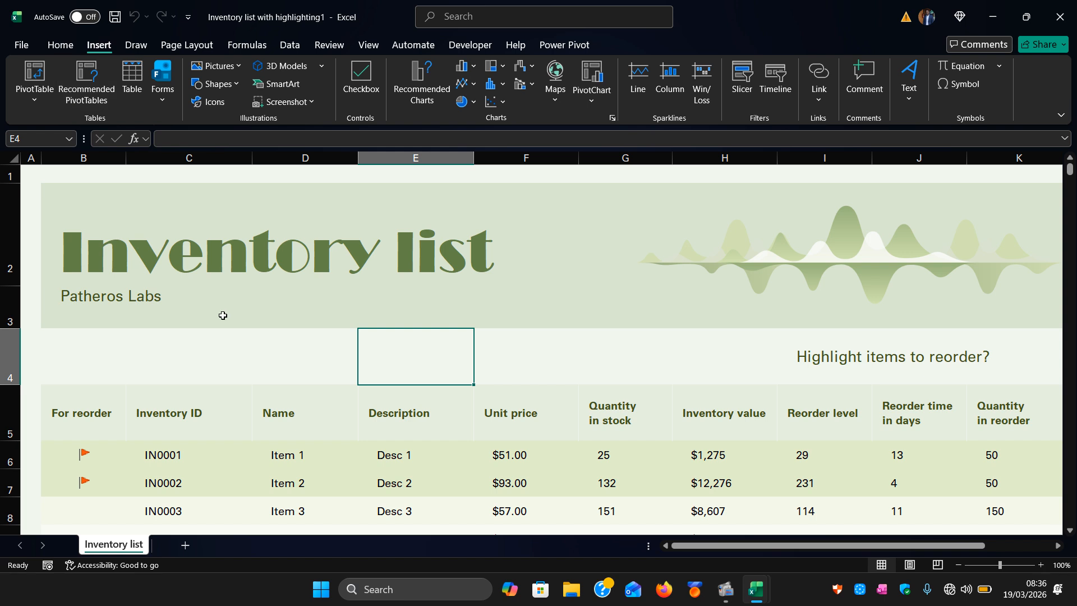
scroll(223, 316, down, 3)
scroll(222, 316, up, 2)
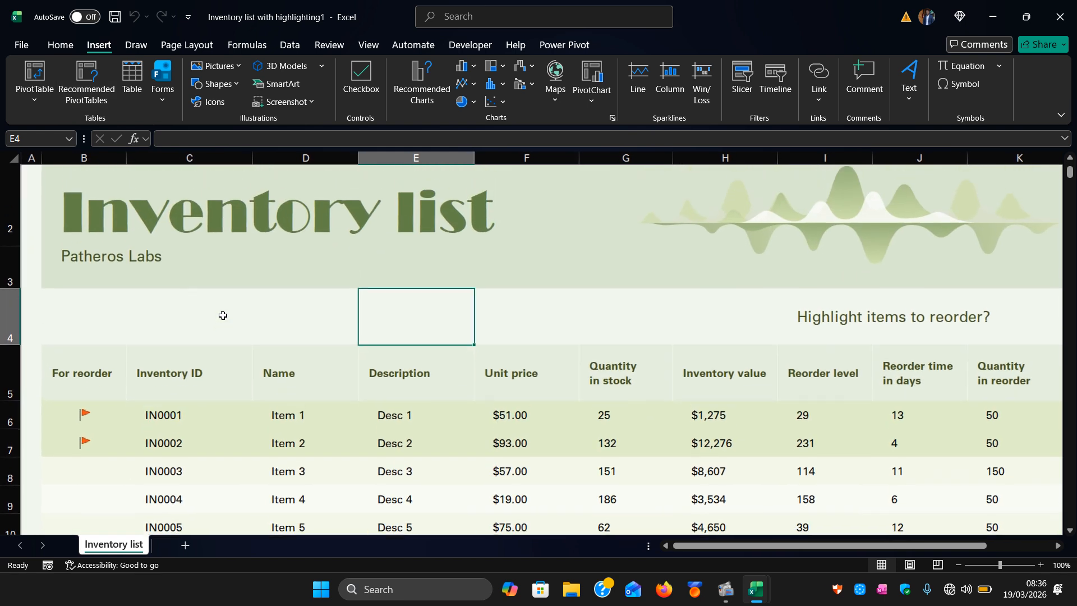
scroll(223, 316, up, 1)
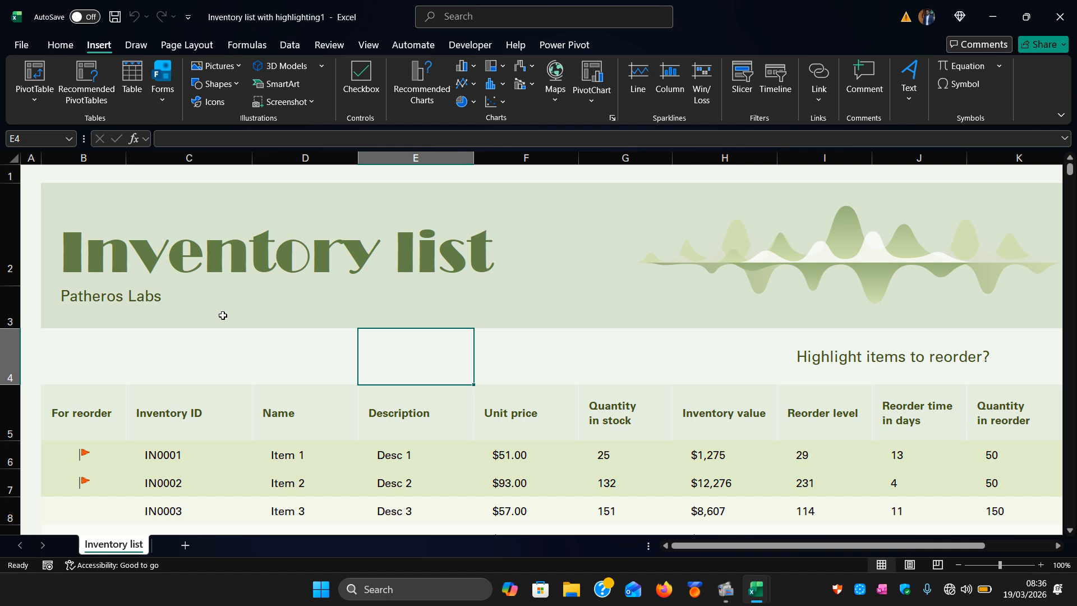
scroll(272, 378, down, 5)
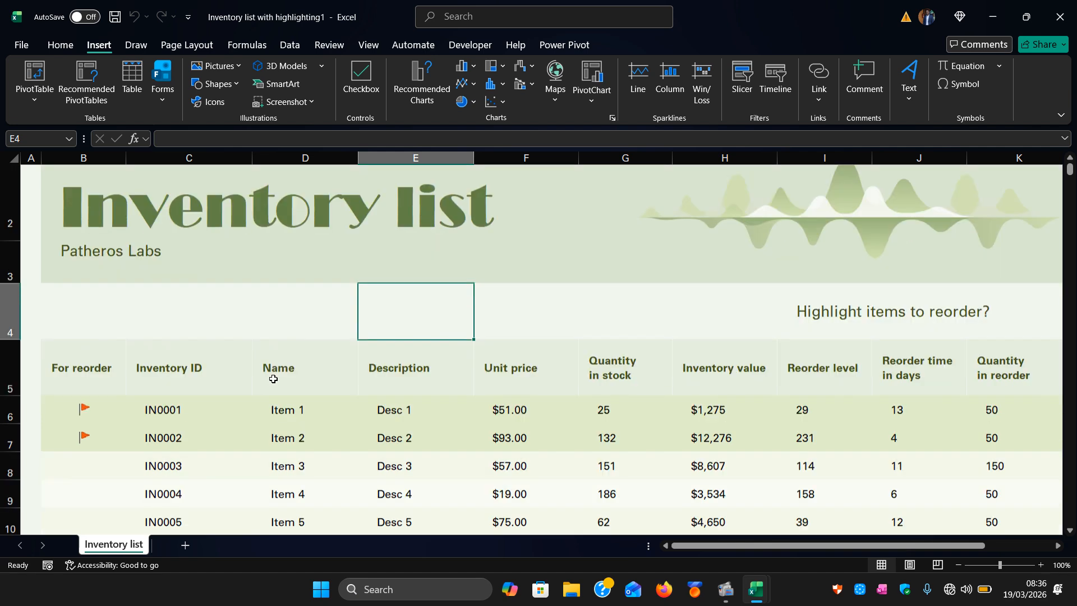
scroll(273, 379, up, 2)
scroll(273, 379, down, 4)
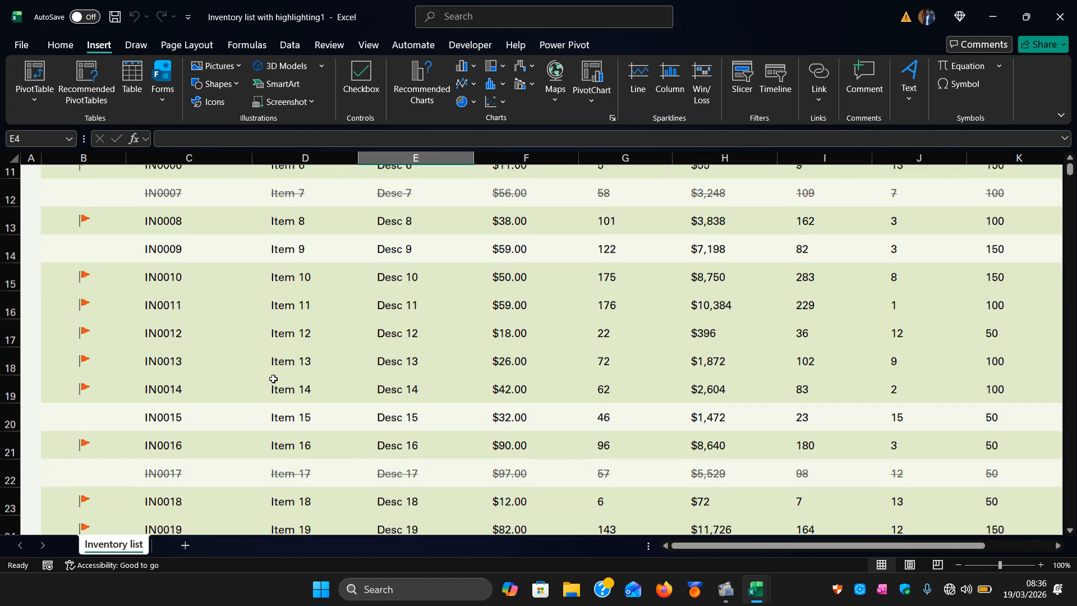
scroll(273, 379, down, 2)
scroll(272, 377, up, 5)
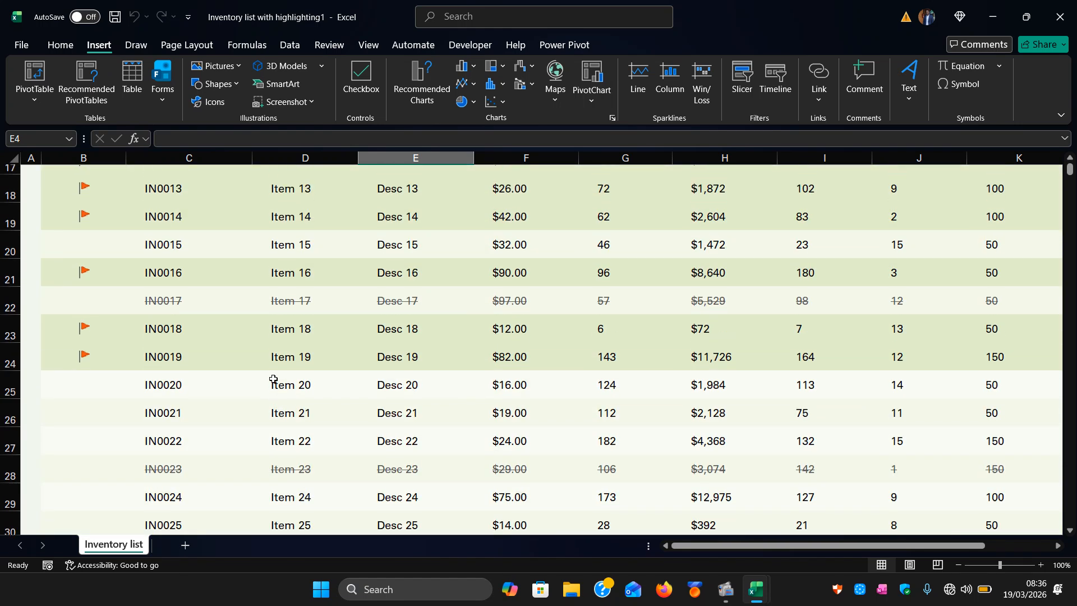
scroll(315, 425, up, 1)
scroll(365, 410, right, 5)
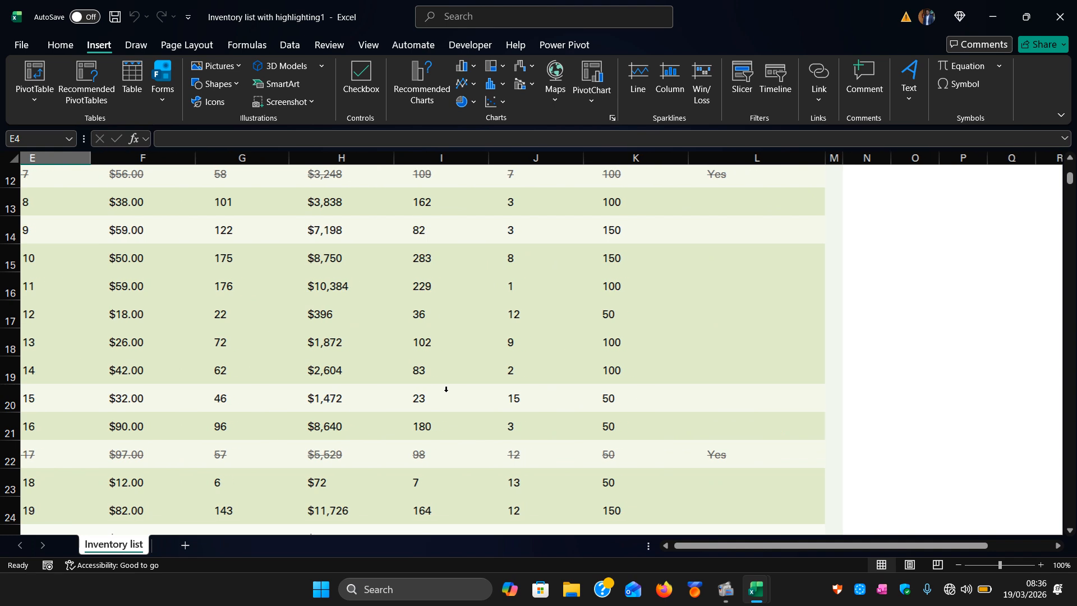
scroll(421, 392, left, 6)
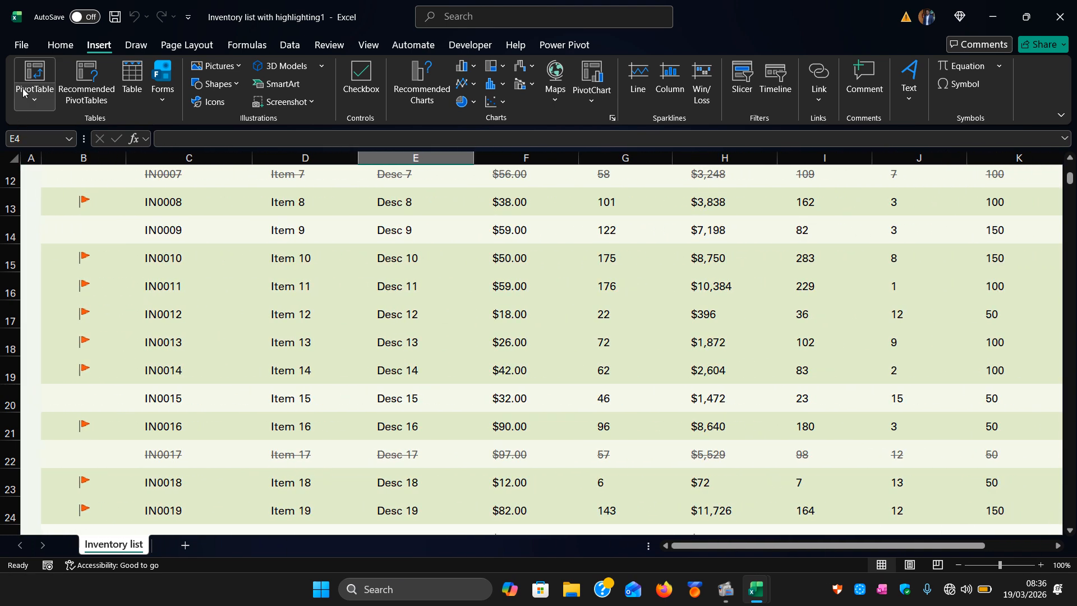
Insert the recommended PivotTable showing Sum of Inventory value by Quantity in reorder and For reorder.
click(78, 88)
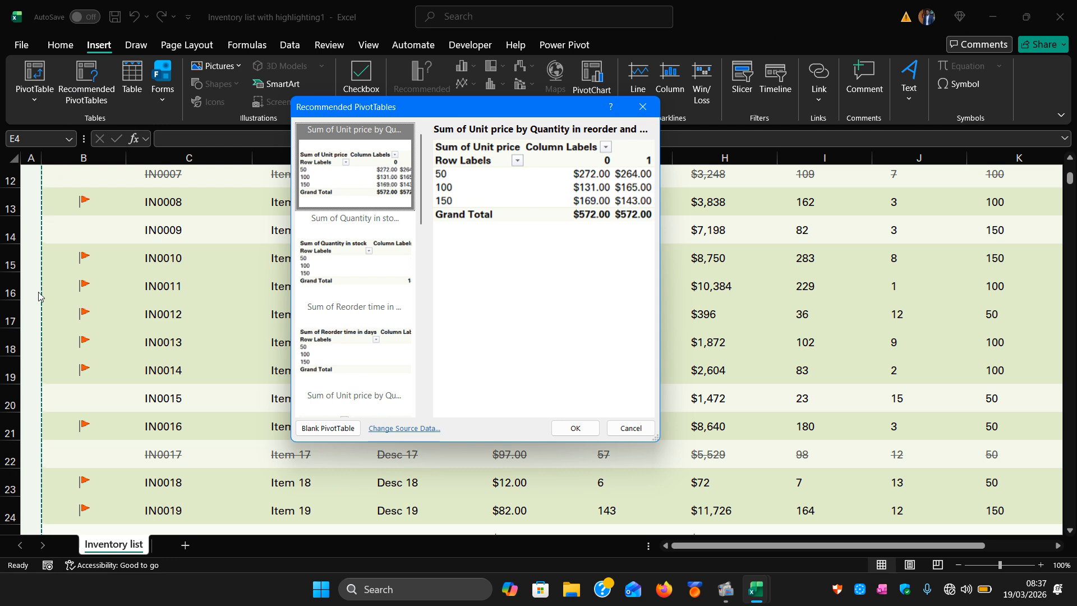
scroll(38, 296, up, 8)
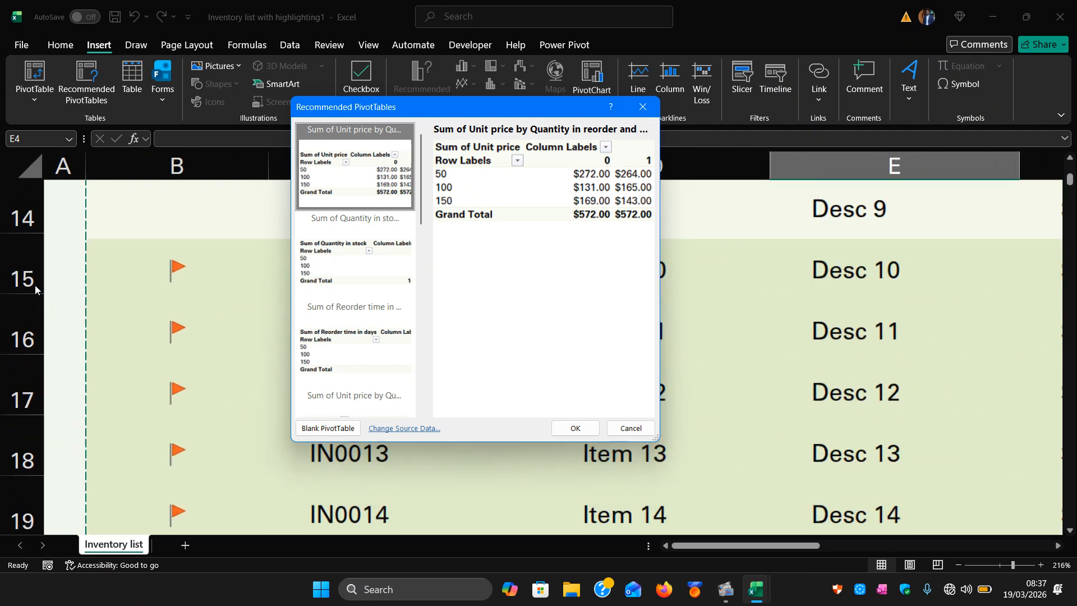
scroll(35, 289, up, 5)
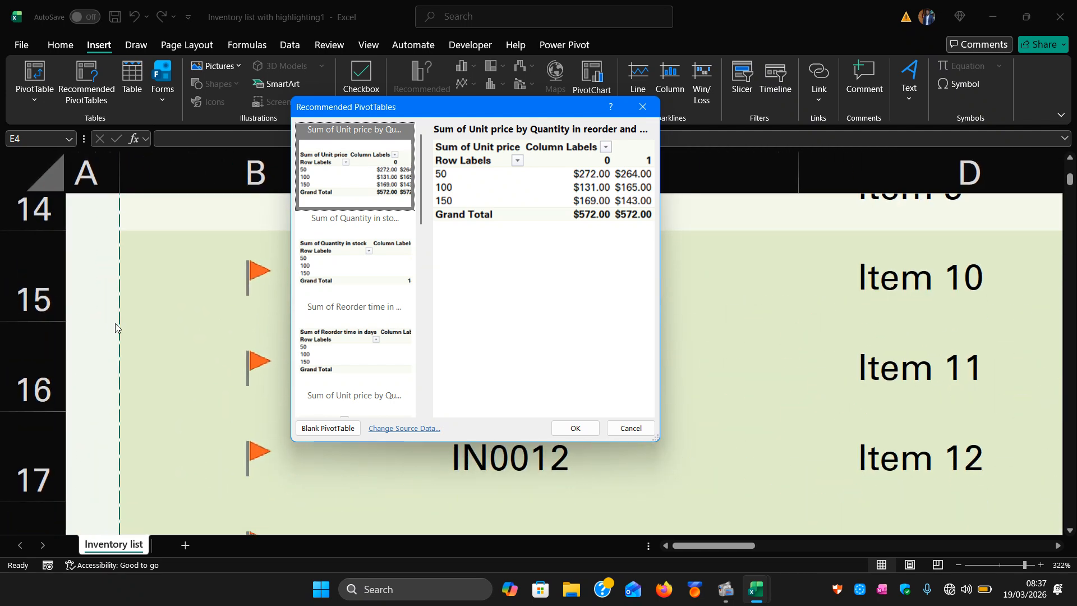
scroll(115, 328, up, 3)
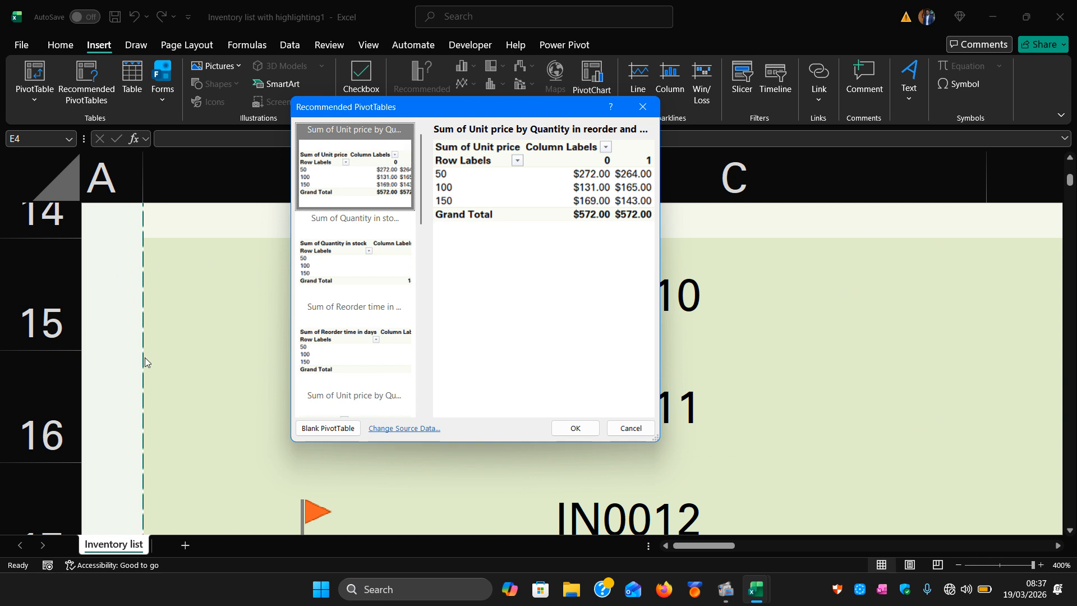
scroll(145, 359, down, 6)
scroll(145, 358, down, 5)
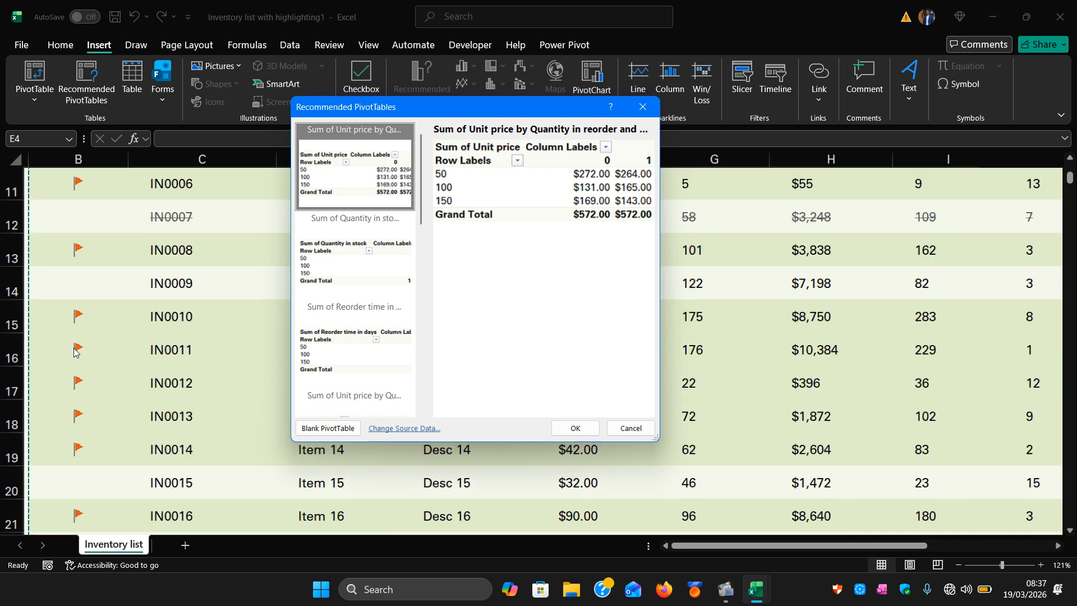
scroll(75, 353, down, 2)
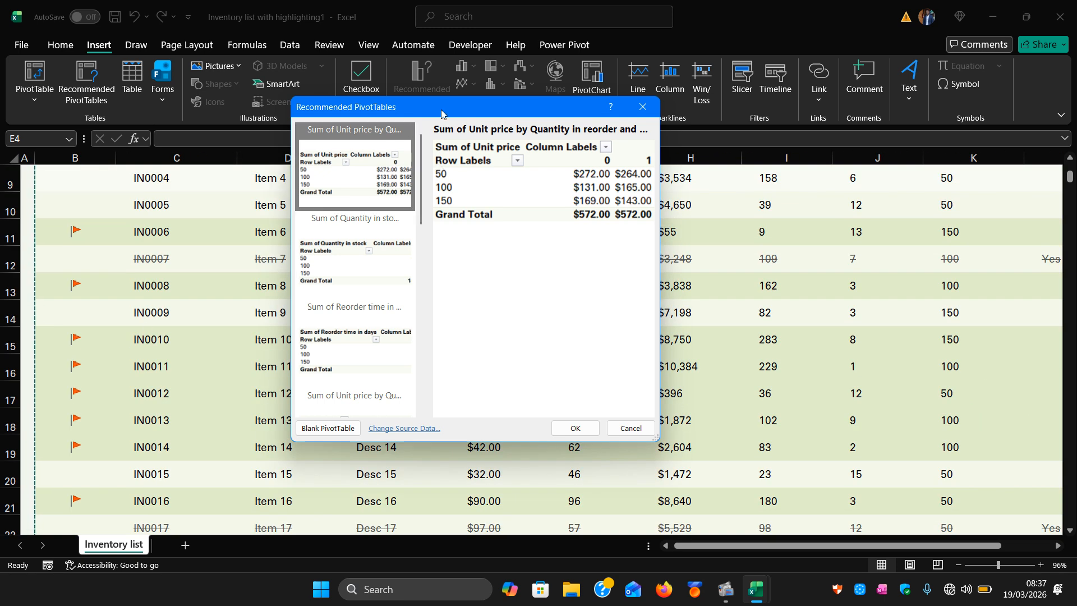
drag(443, 110, 378, 123)
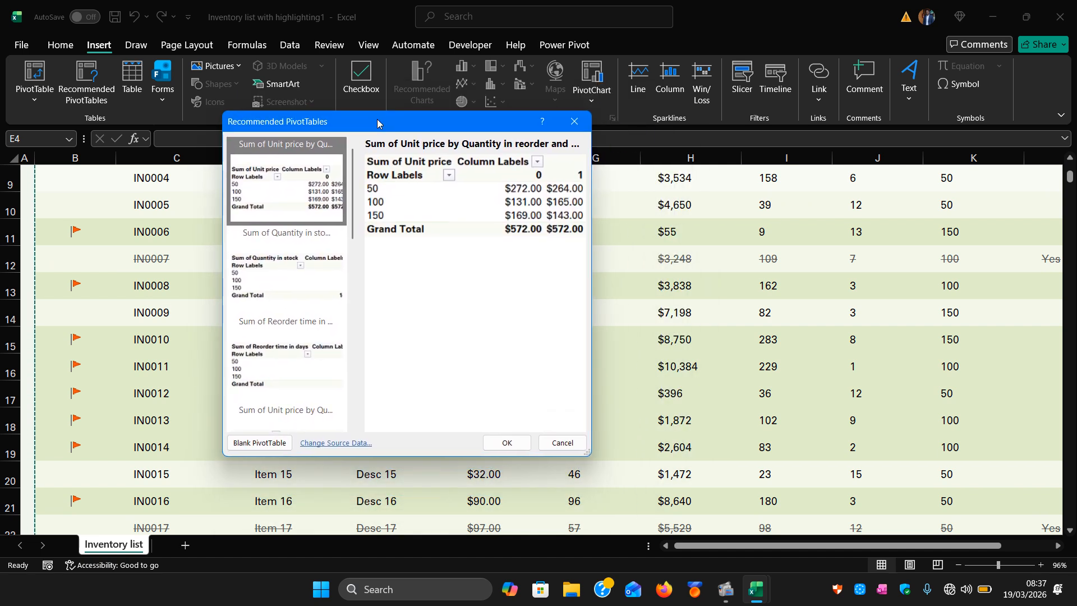
click(297, 277)
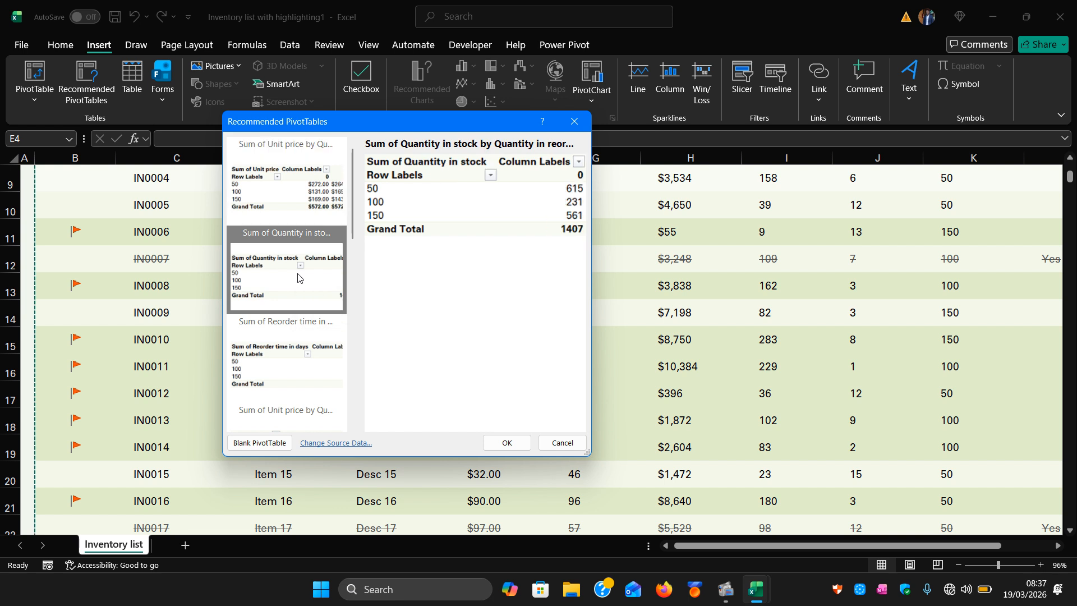
click(283, 334)
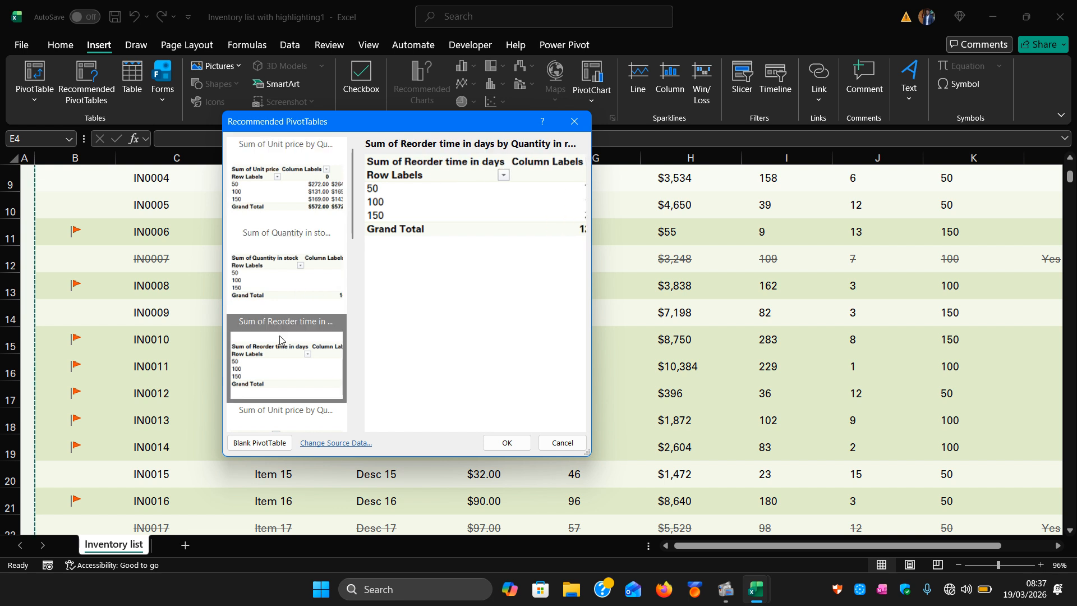
click(282, 414)
scroll(282, 409, down, 4)
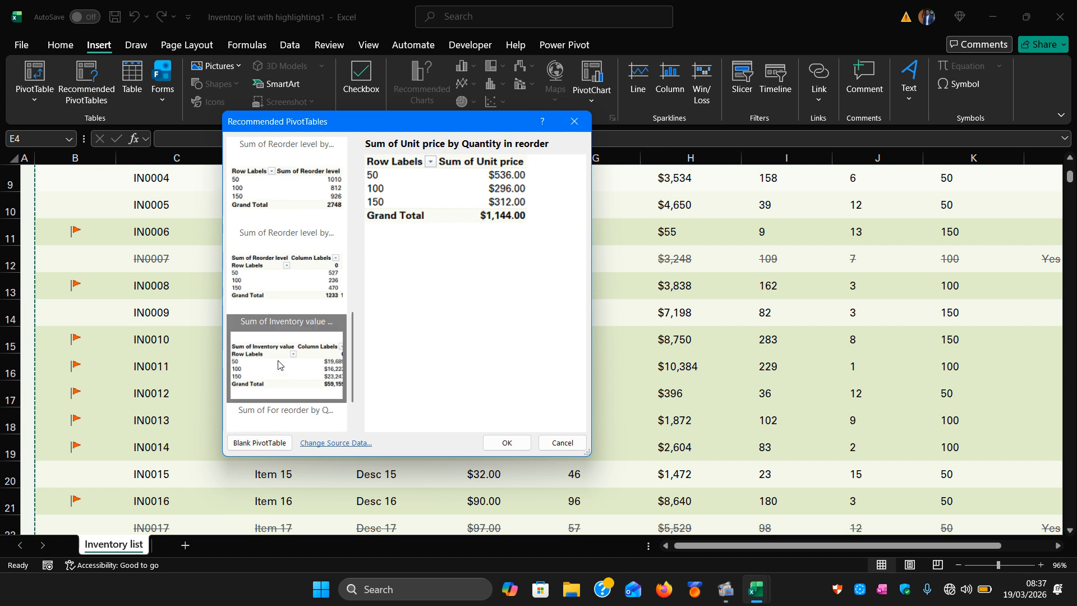
click(271, 298)
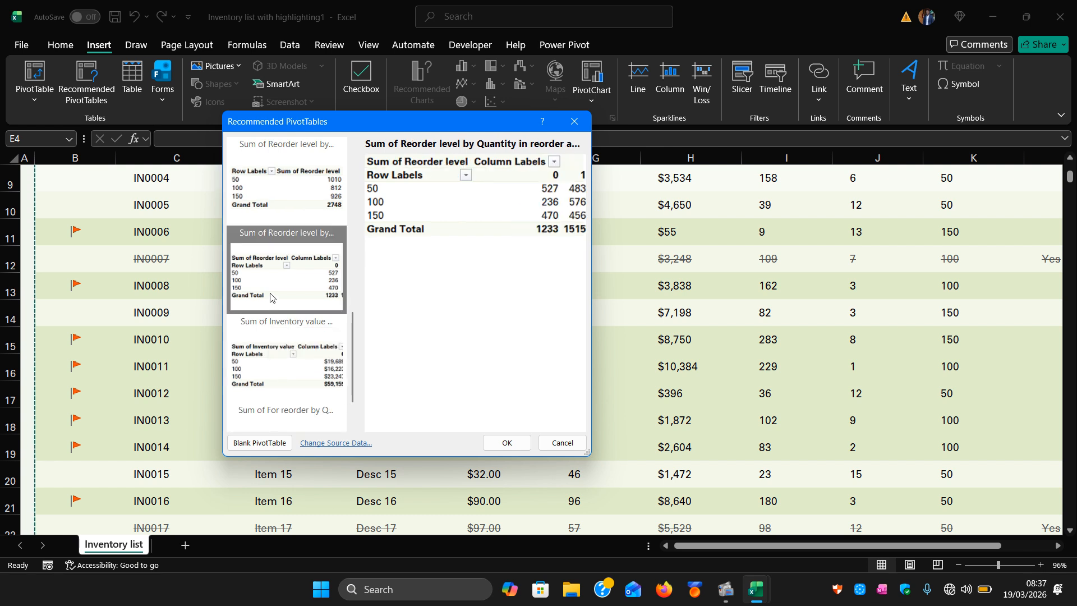
click(274, 352)
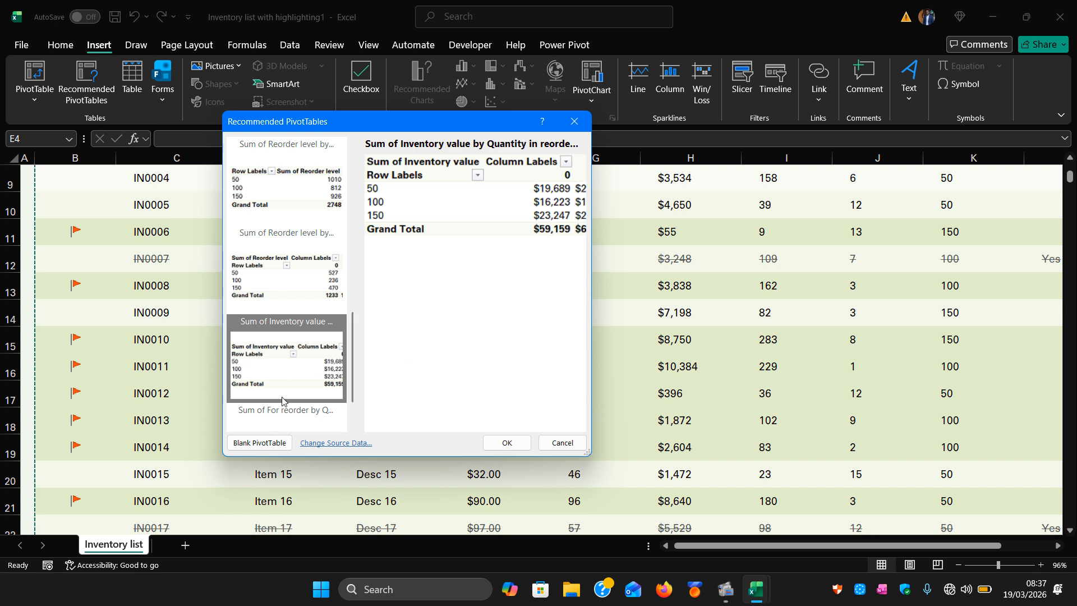
click(513, 441)
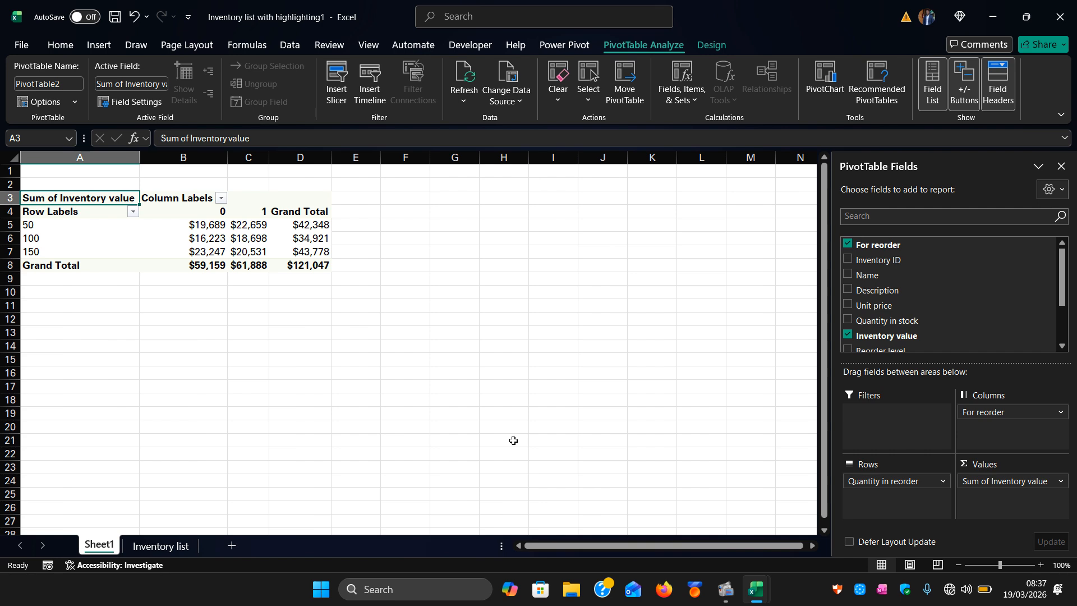
Compare the source Inventory list sheet with the new PivotTable and inspect the column labels filter.
click(157, 552)
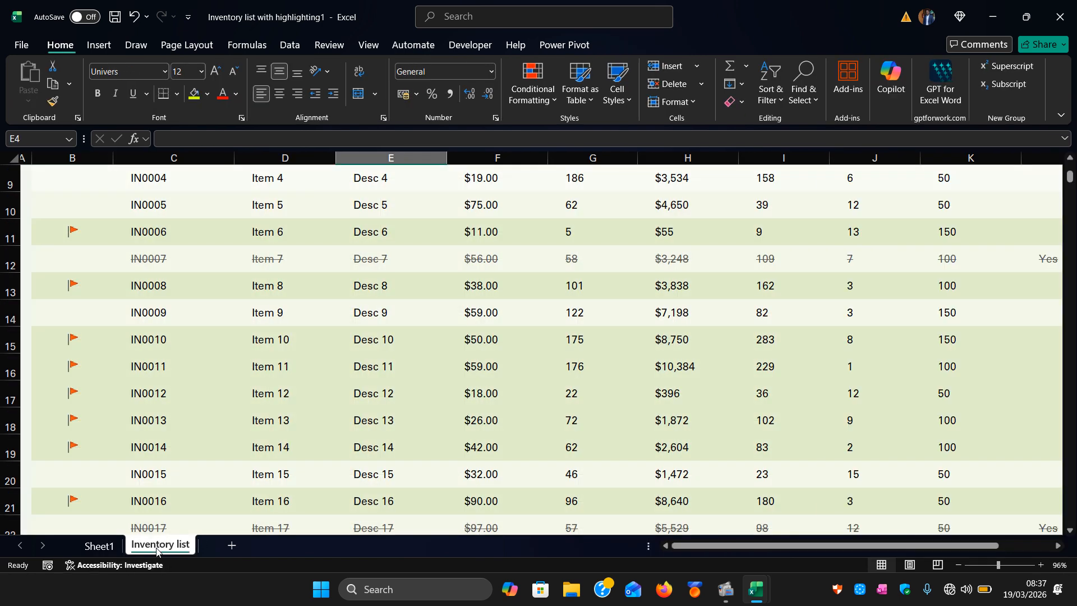
click(100, 548)
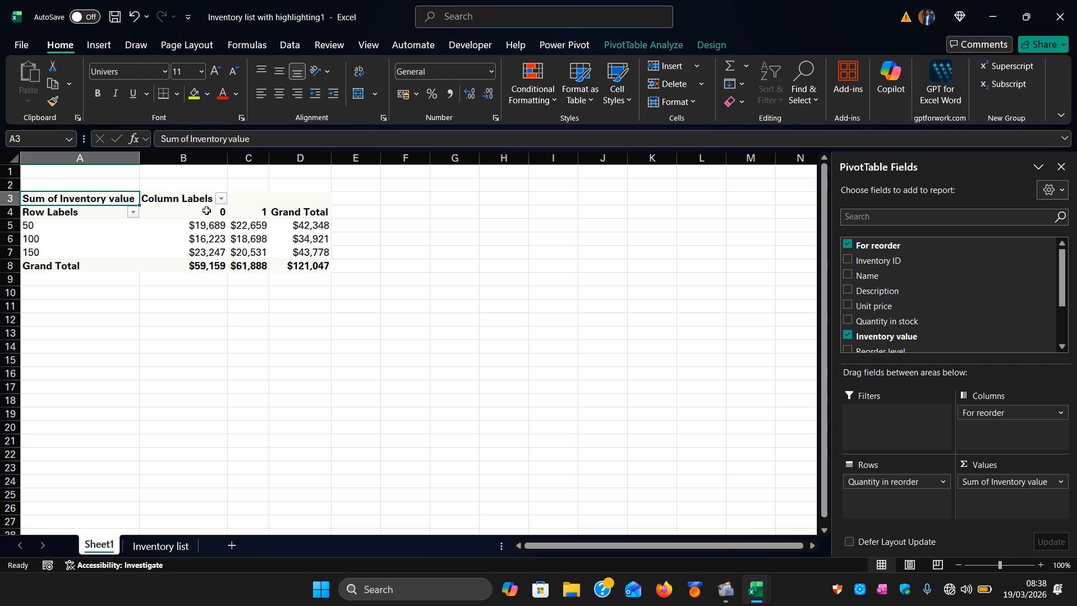
click(221, 200)
click(220, 201)
Add the Name field to the PivotTable rows beneath Quantity in reorder.
click(302, 309)
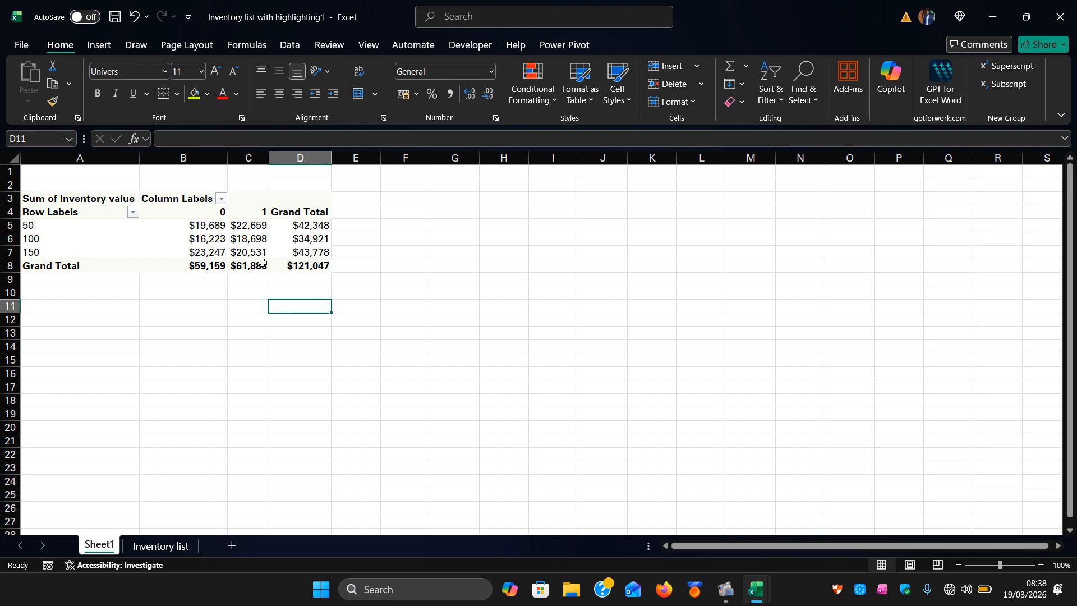
click(126, 242)
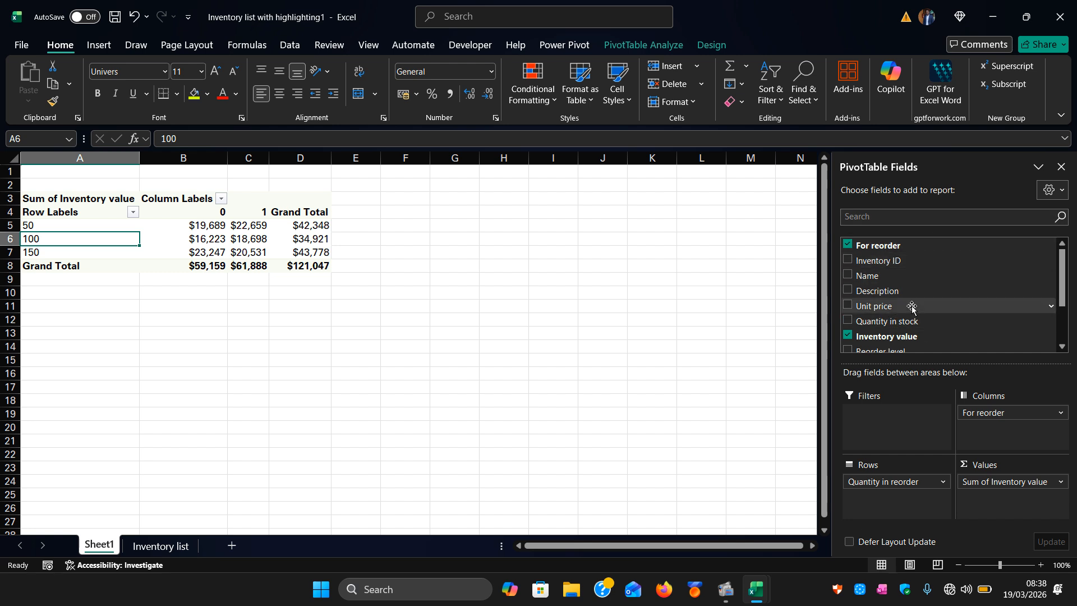
click(847, 275)
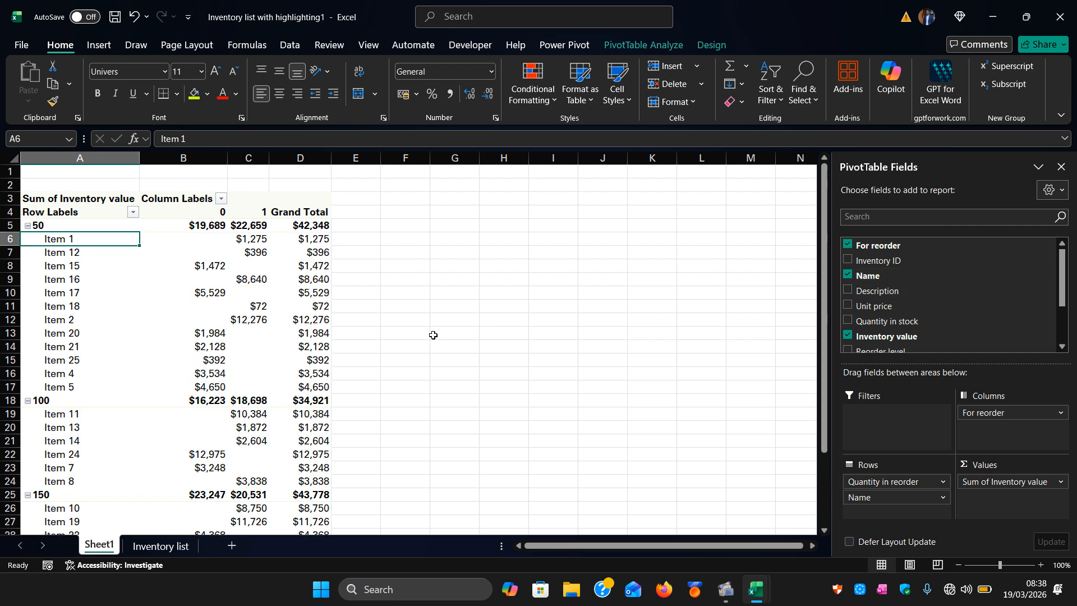
Scroll through the PivotTable and the field list to examine the available fields.
scroll(259, 392, down, 3)
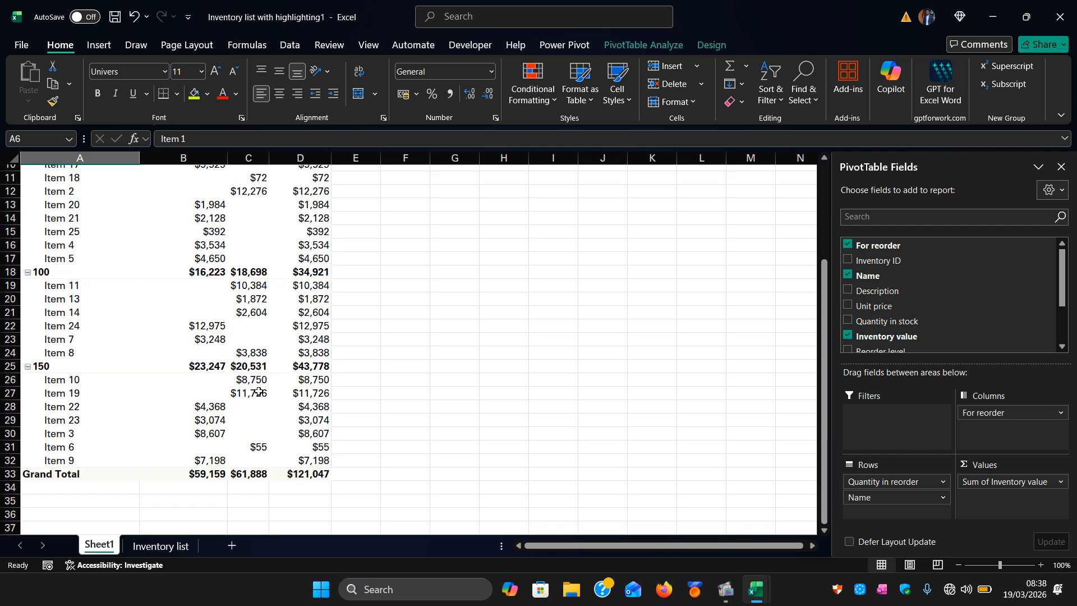
scroll(259, 393, up, 4)
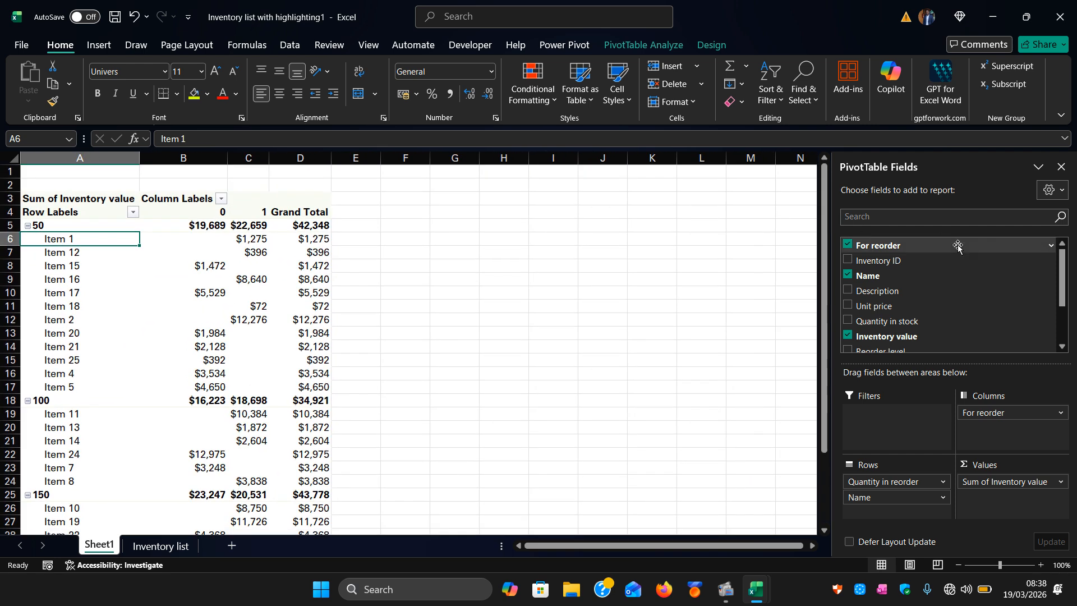
scroll(944, 330, down, 1)
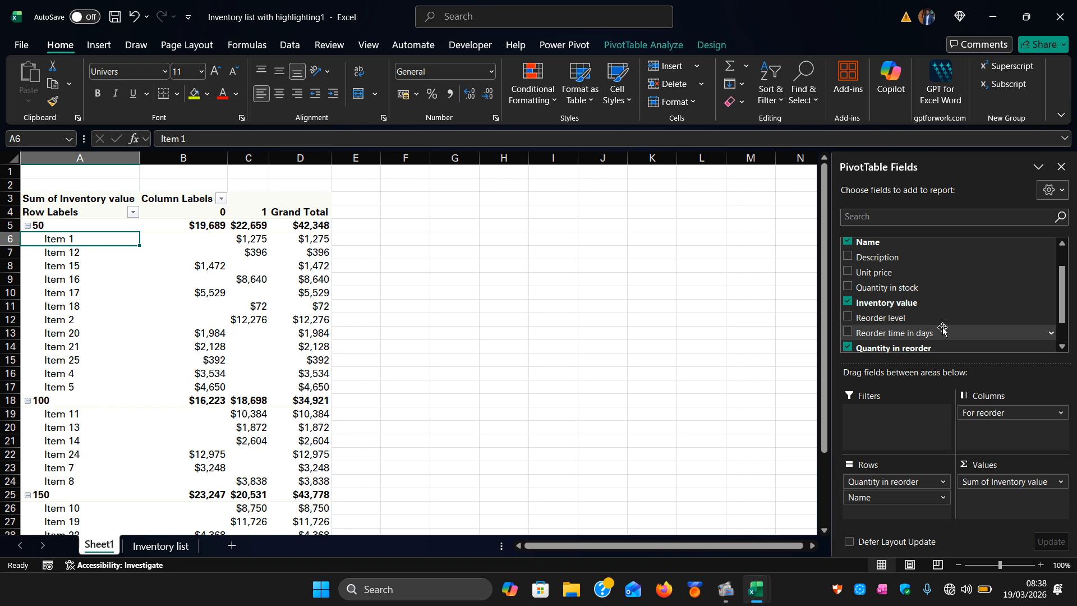
scroll(943, 329, down, 1)
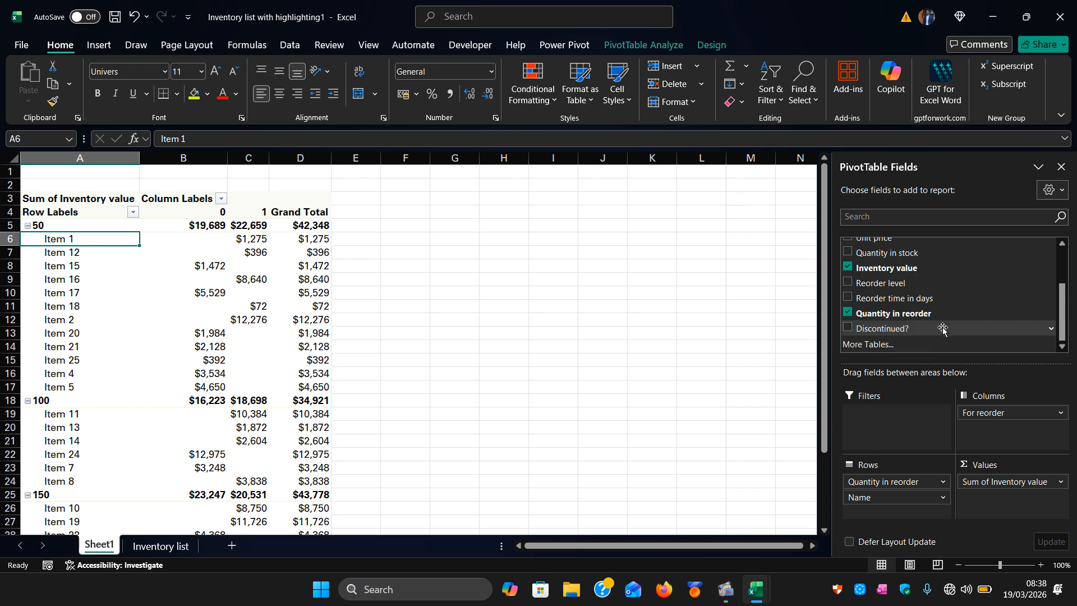
scroll(943, 329, up, 1)
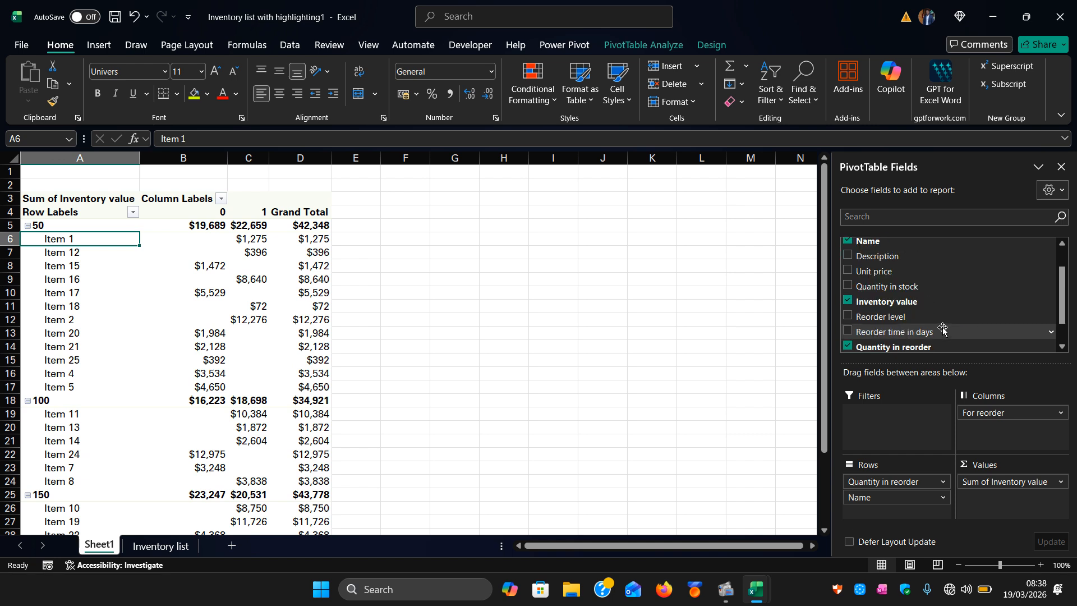
Try adding Quantity in stock and then Unit price as value fields, removing each again.
click(847, 287)
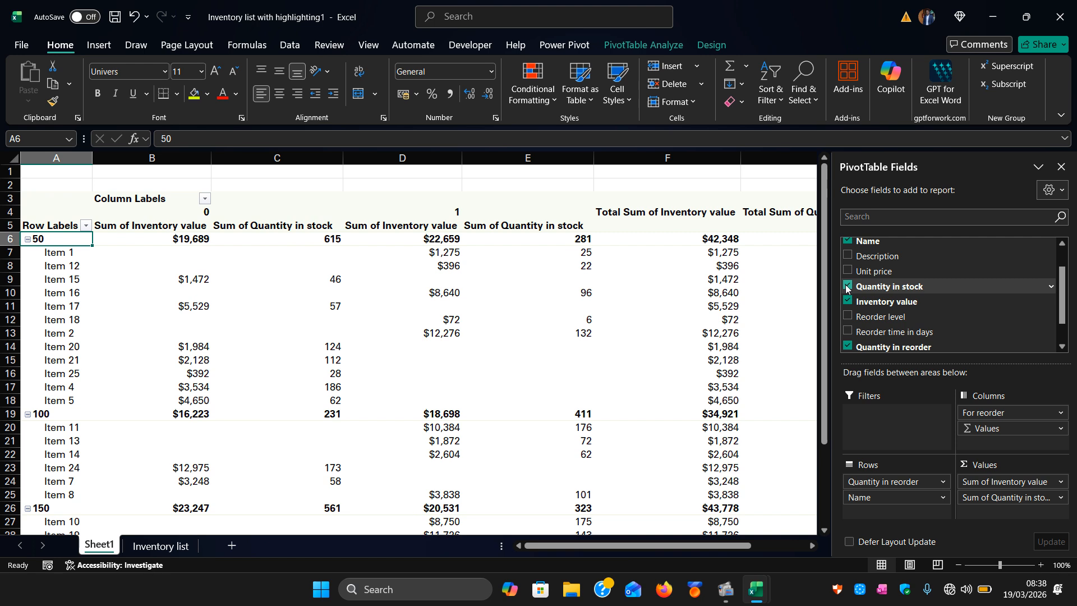
click(847, 287)
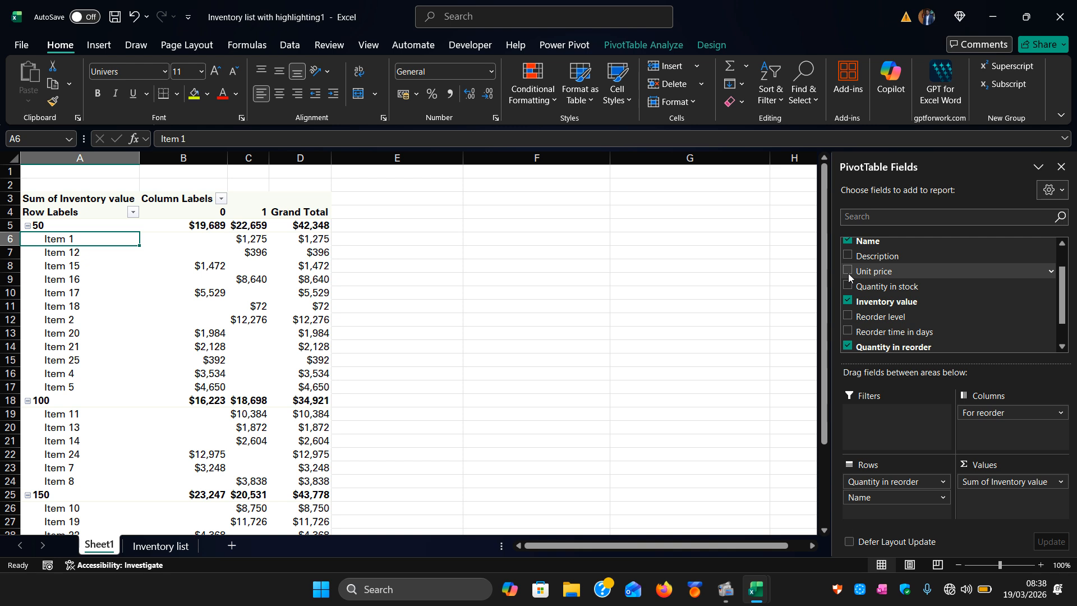
click(848, 271)
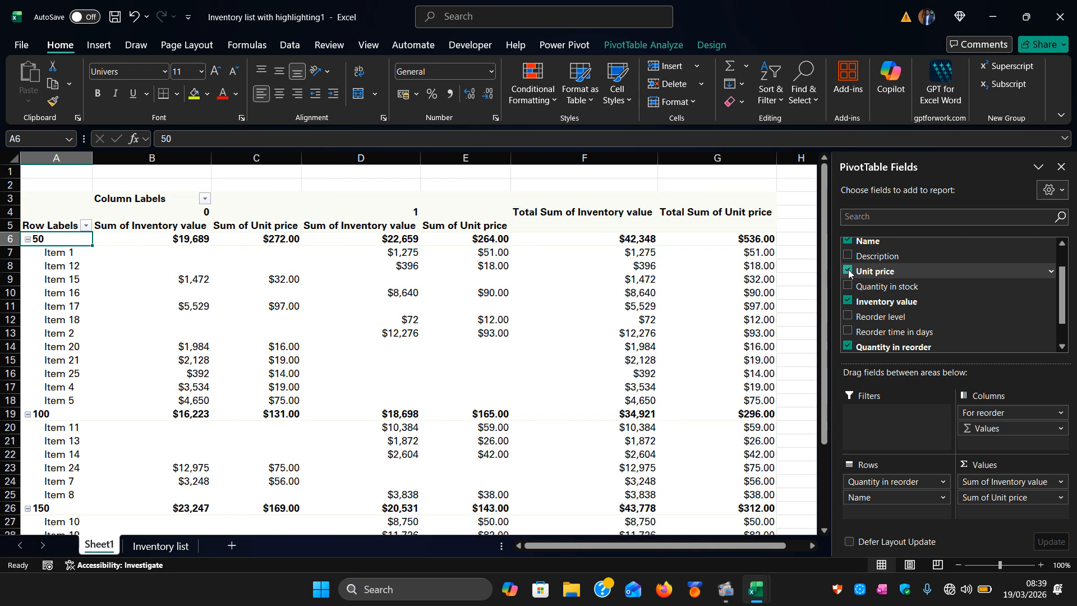
click(849, 271)
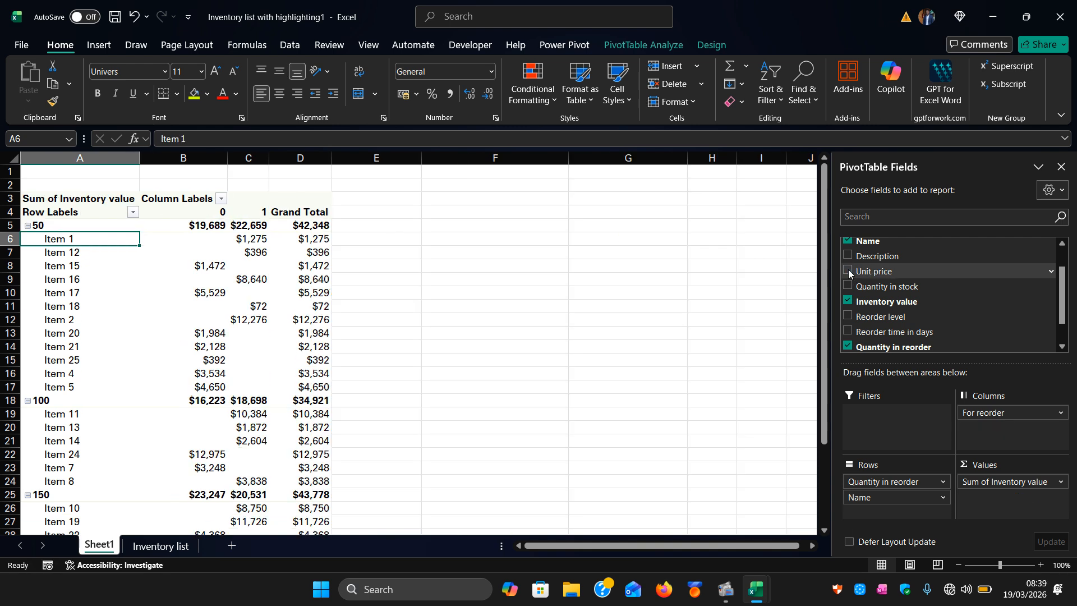
Move the Quantity in reorder field from the rows to the report filters.
scroll(848, 271, up, 1)
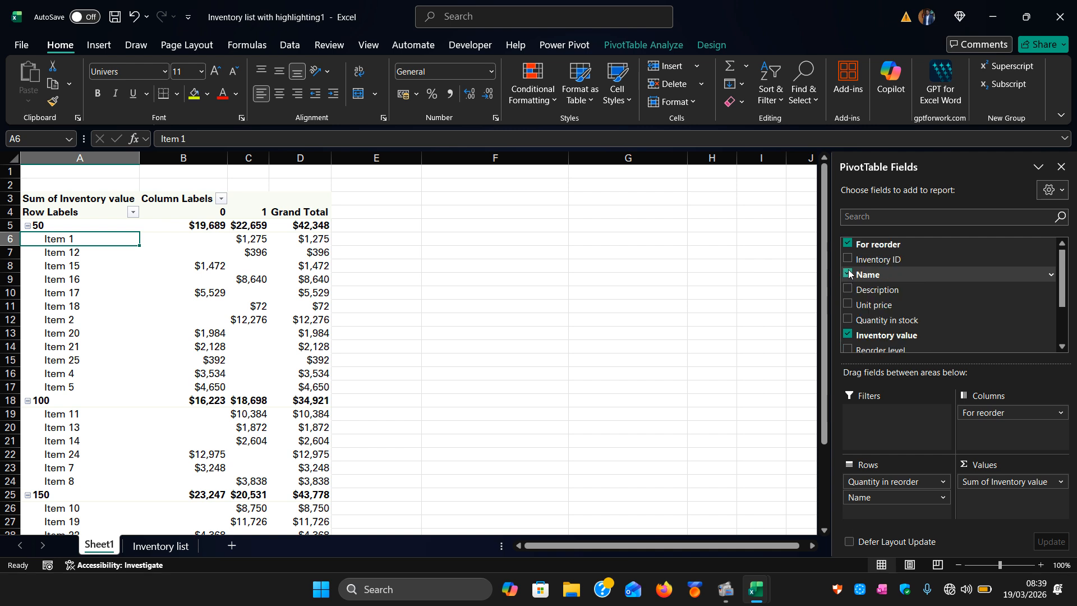
scroll(849, 273, down, 2)
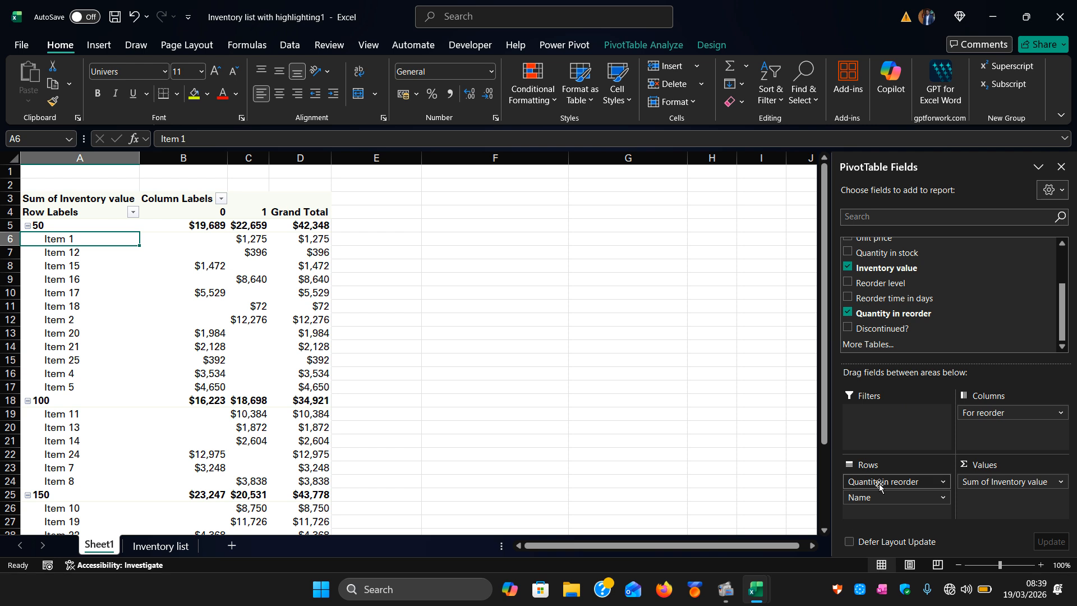
drag(879, 486, 890, 425)
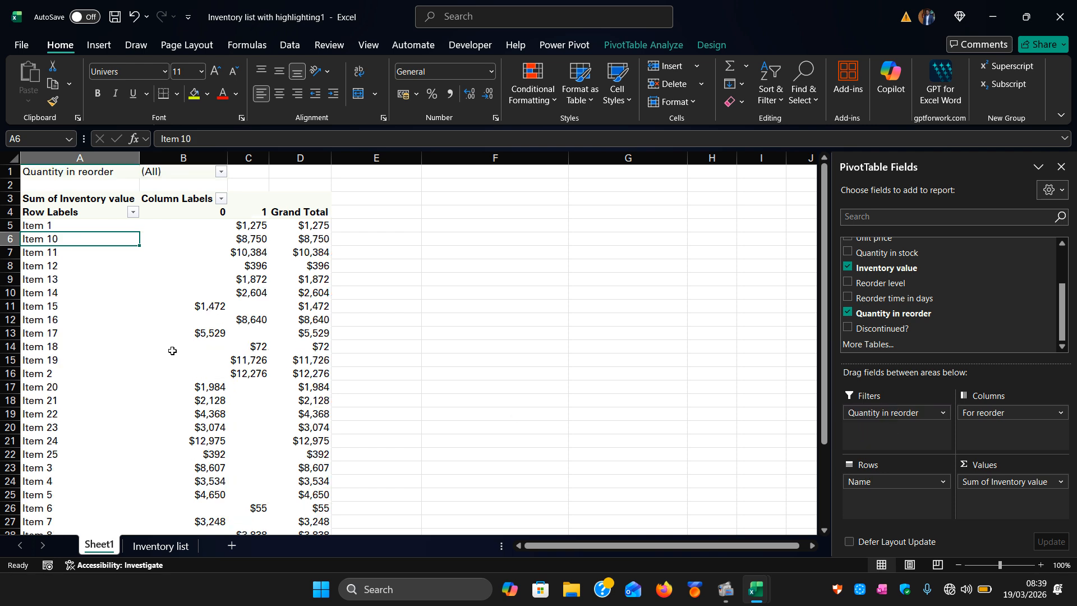
Move the Name field from the rows to the report filters below Quantity in reorder.
click(222, 172)
click(226, 170)
drag(878, 484, 879, 446)
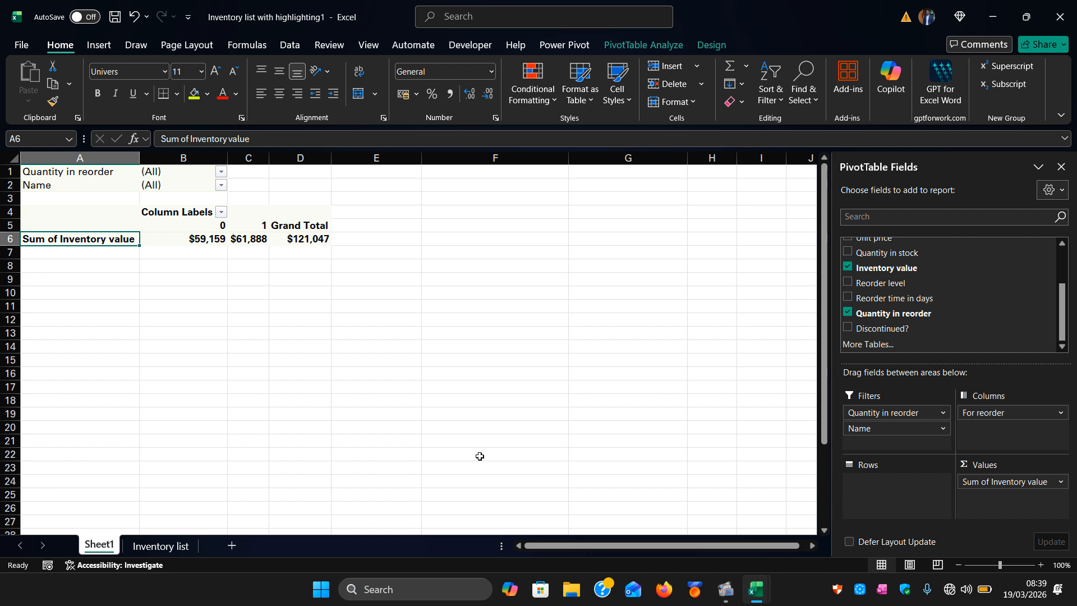
Filter the Name field with multiple selection to show only Item 1, Item 12 and Item 15.
click(221, 185)
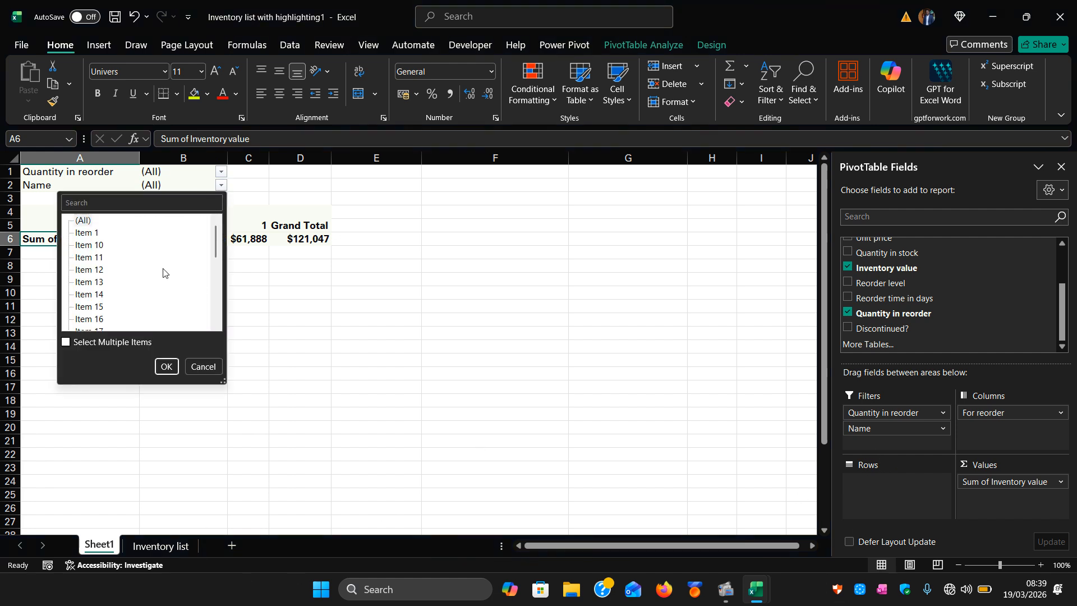
click(67, 343)
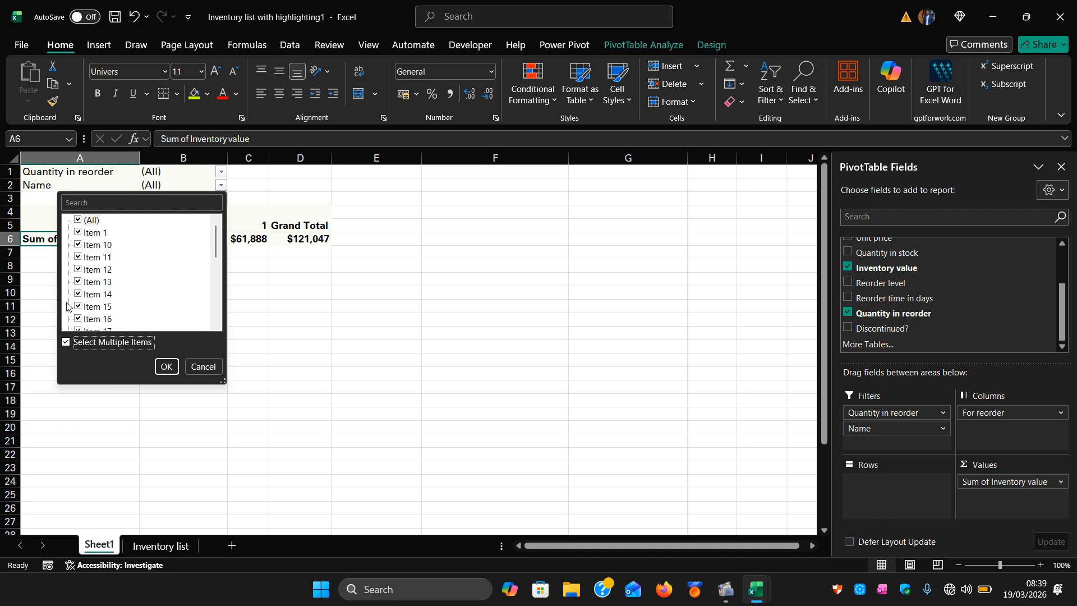
click(79, 220)
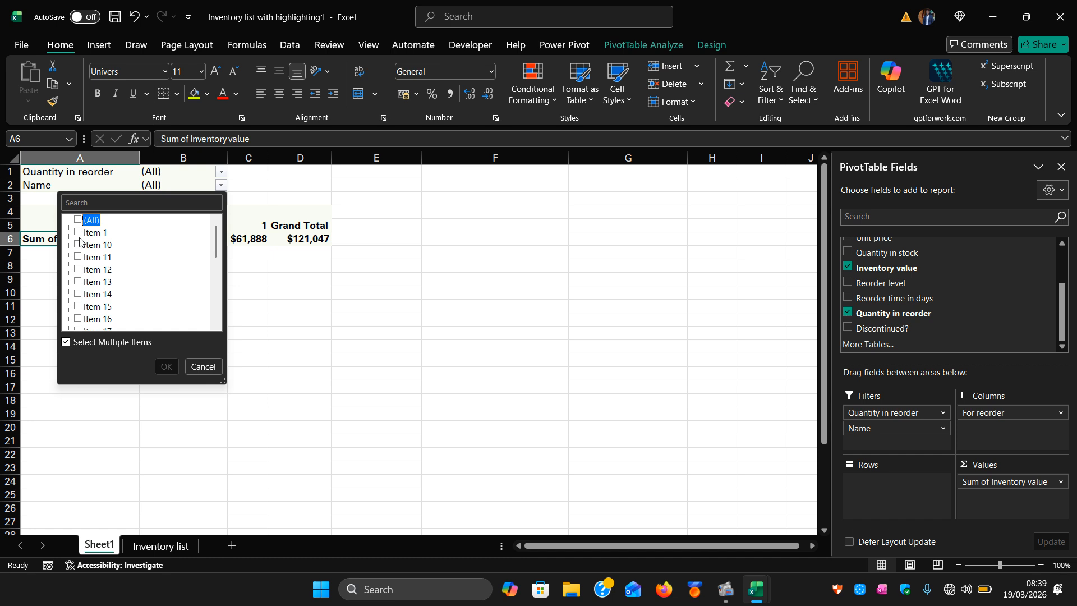
click(77, 233)
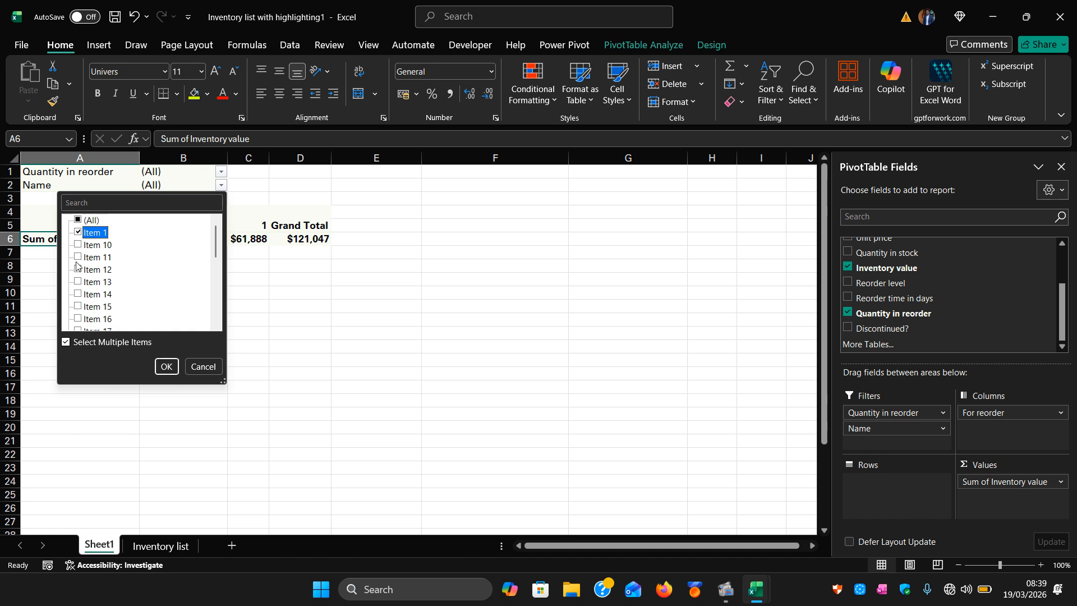
click(78, 269)
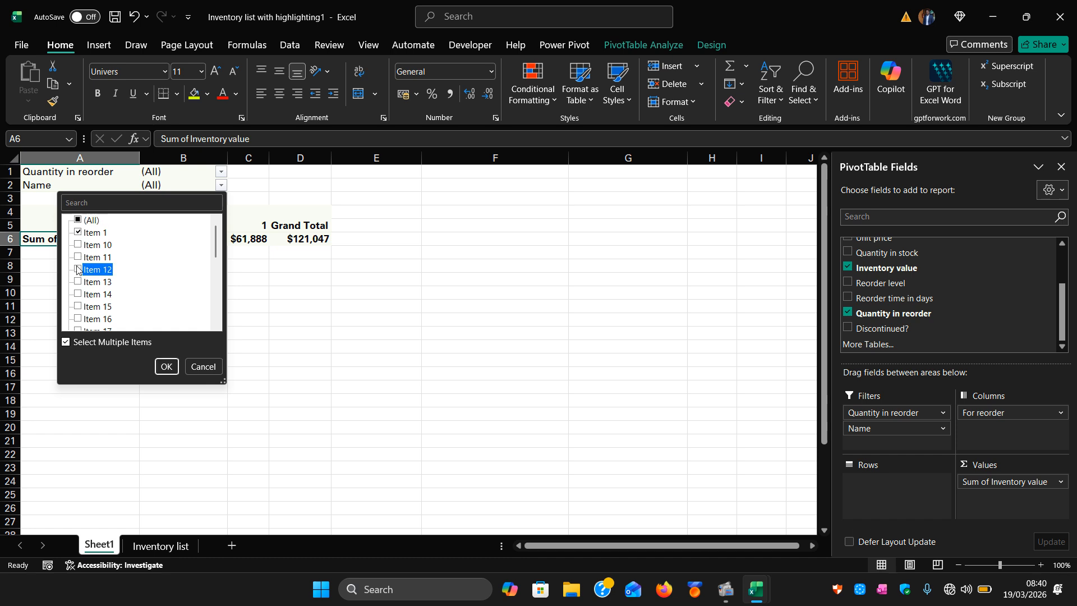
click(79, 307)
click(168, 365)
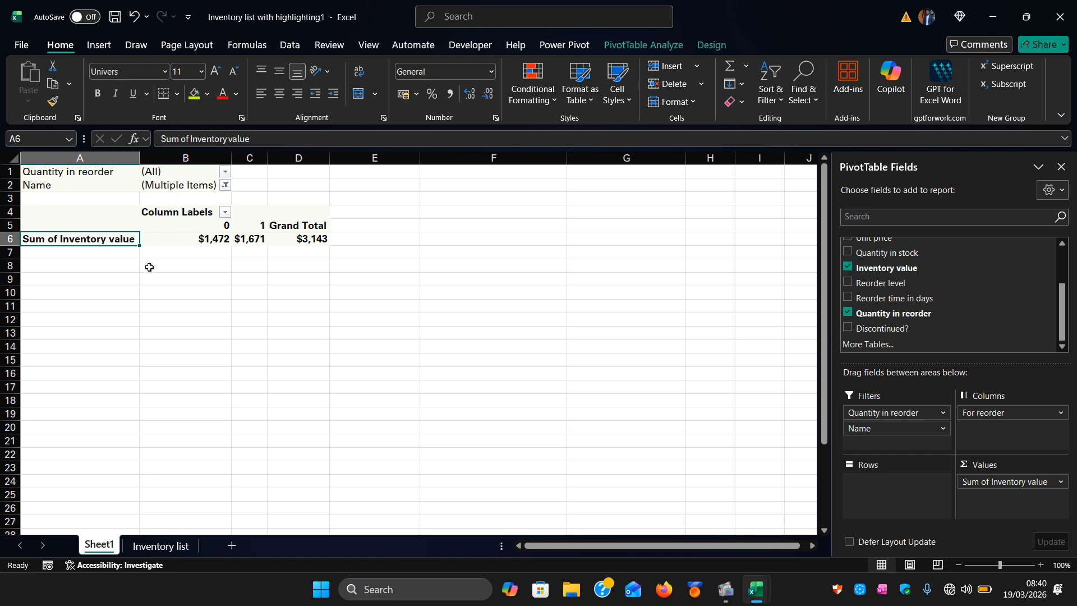
click(226, 212)
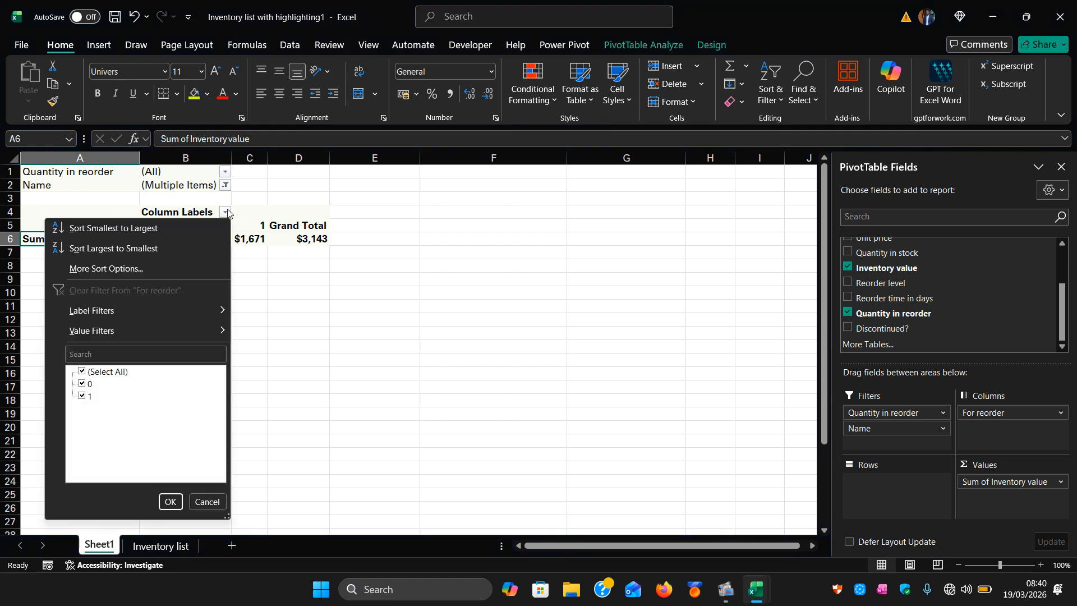
click(227, 212)
click(226, 212)
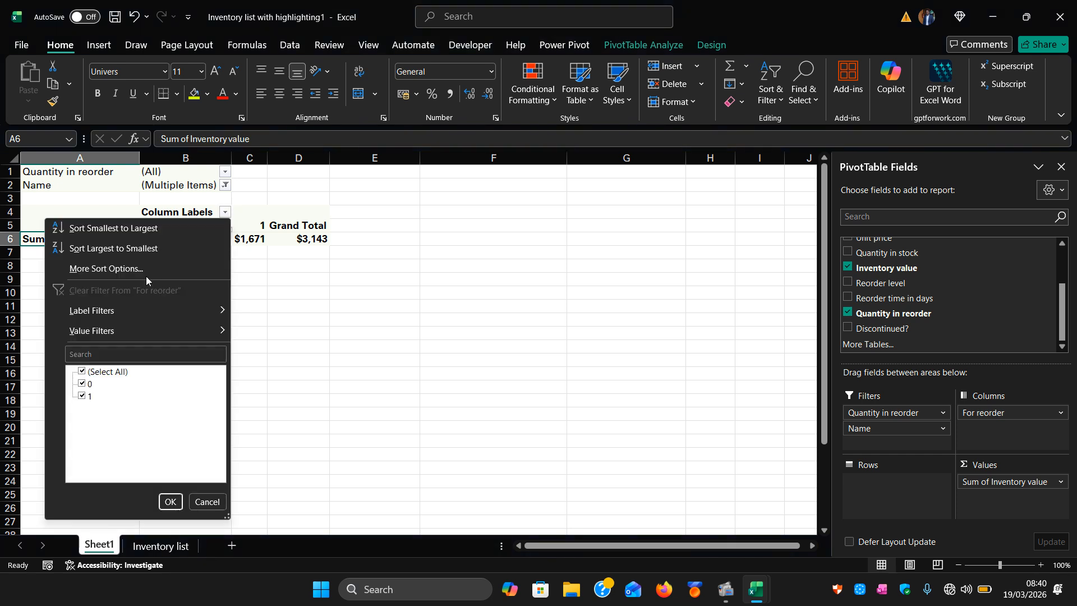
click(83, 372)
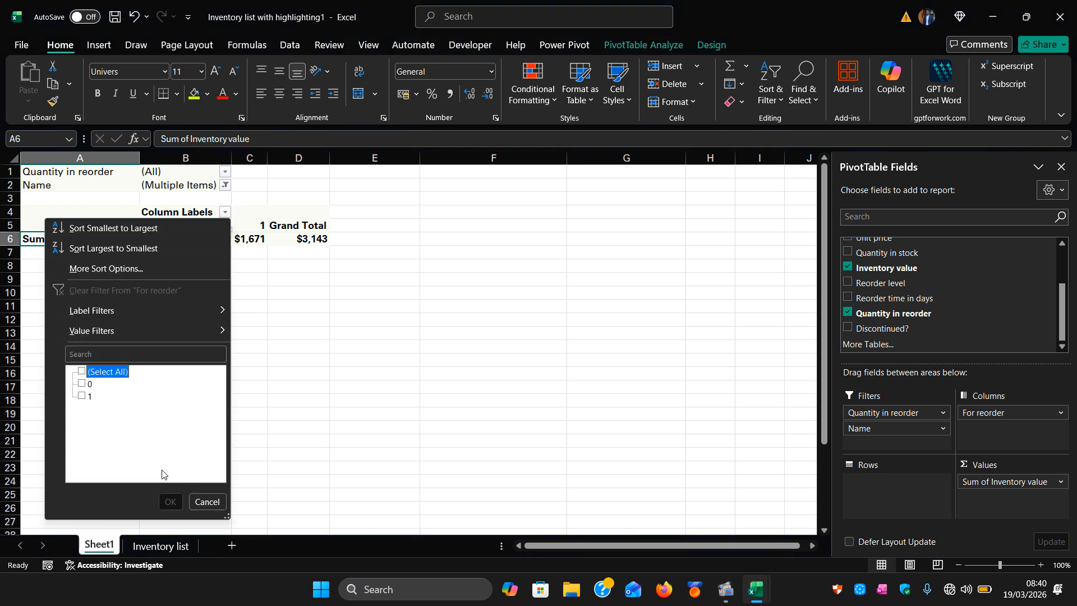
click(207, 502)
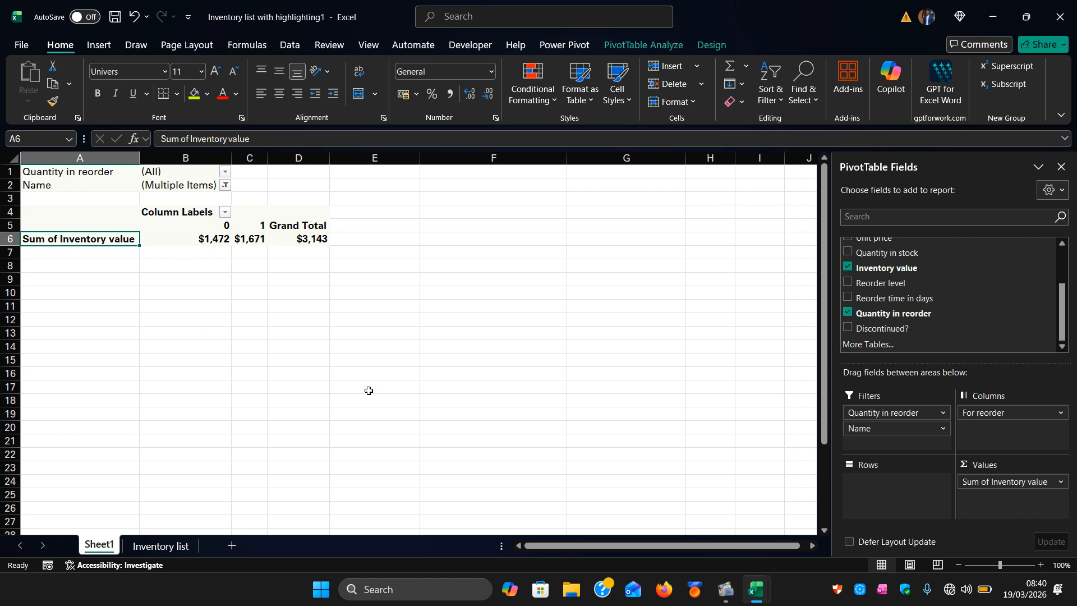
Move the Name field from the report filters back into the rows.
click(225, 185)
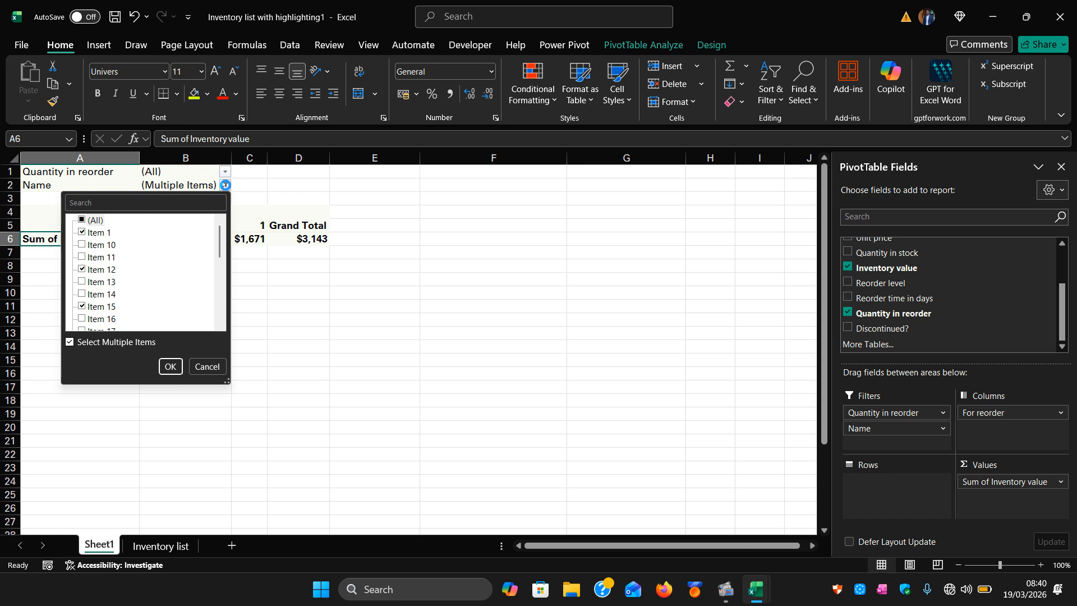
click(225, 185)
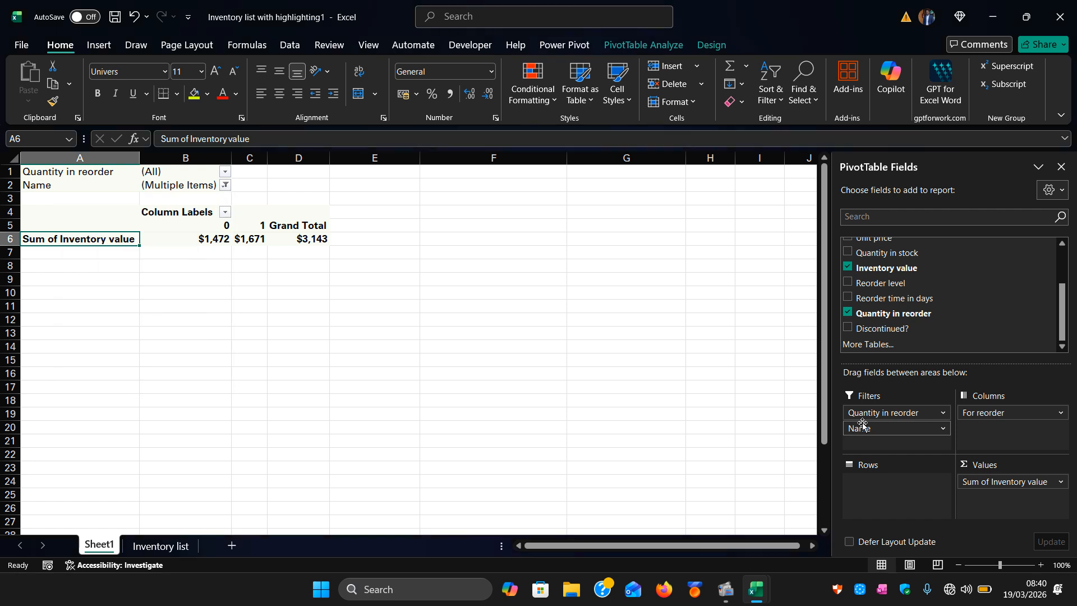
drag(870, 432, 880, 483)
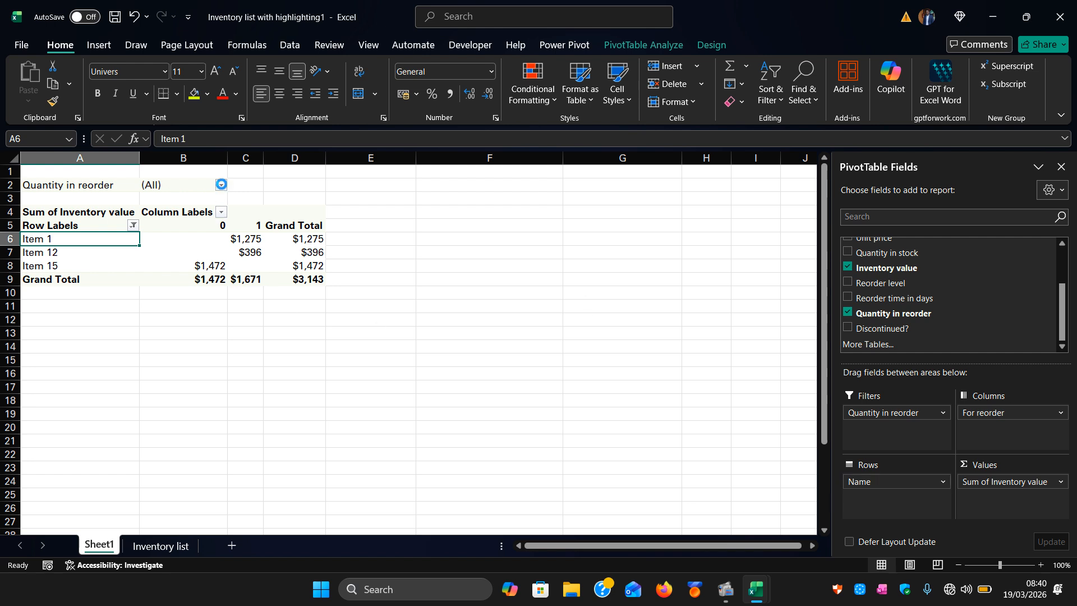
Clear the Name row filter by selecting all items.
click(222, 185)
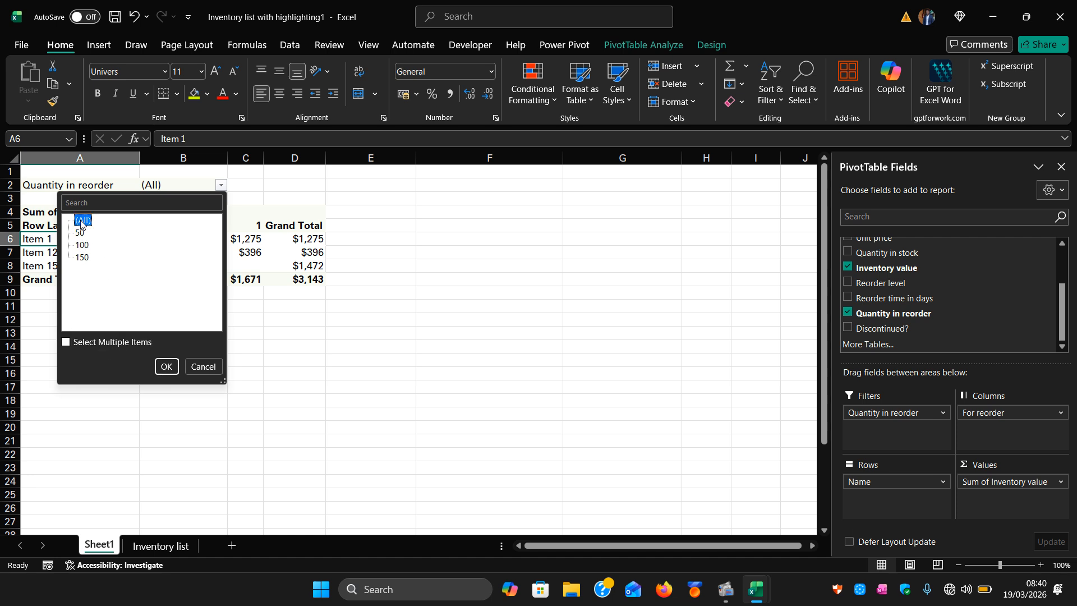
click(163, 366)
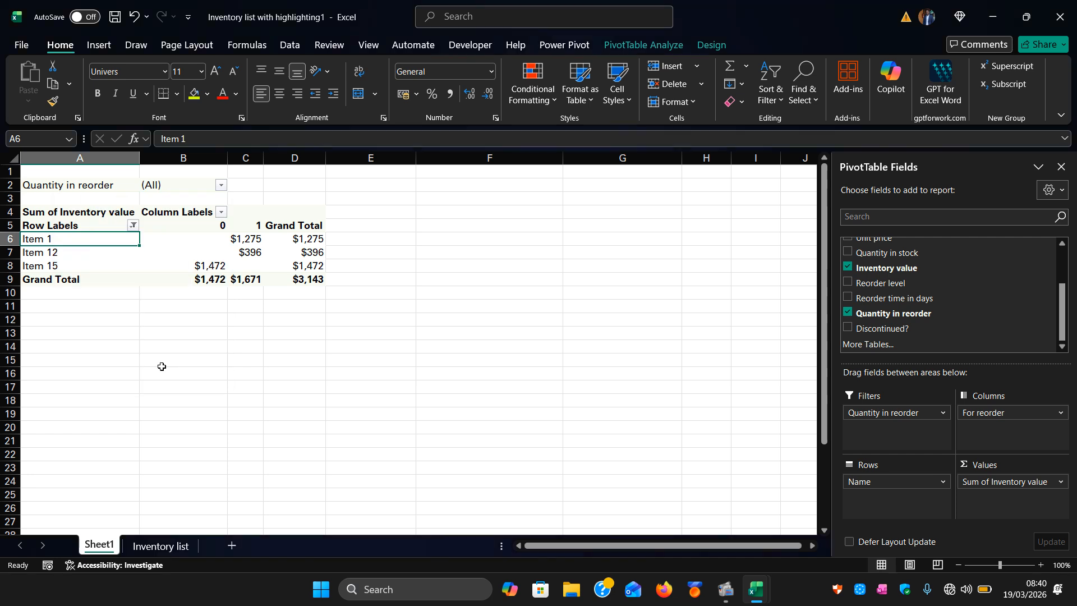
click(133, 225)
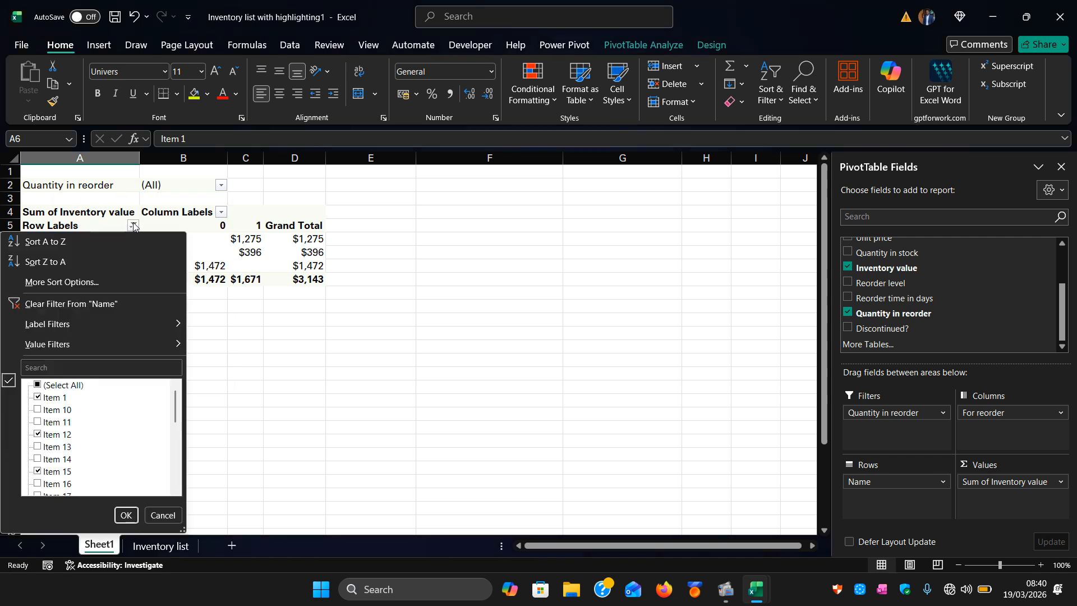
click(38, 385)
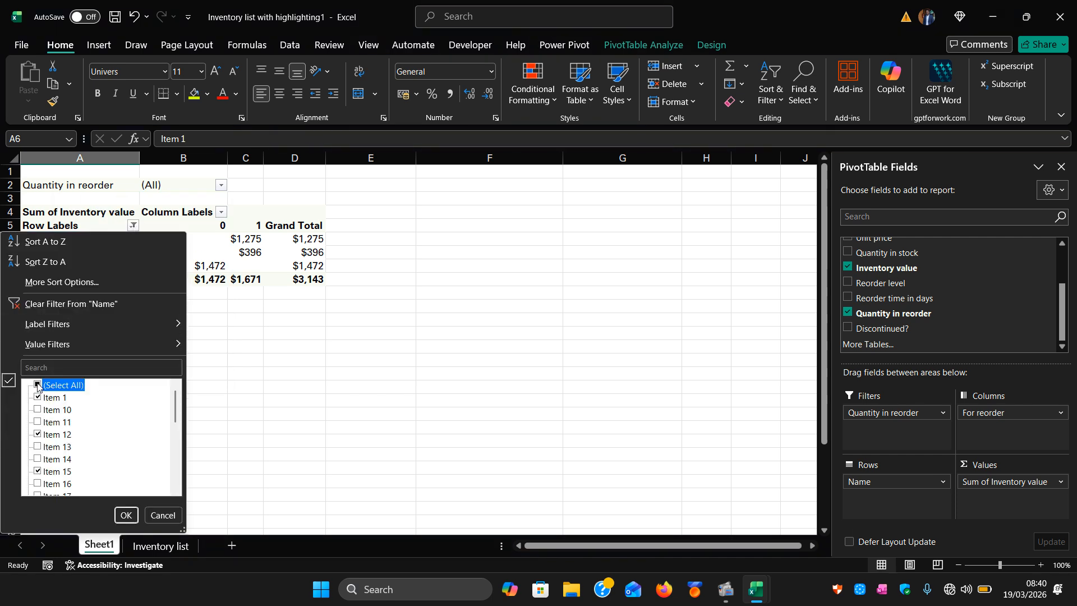
click(126, 515)
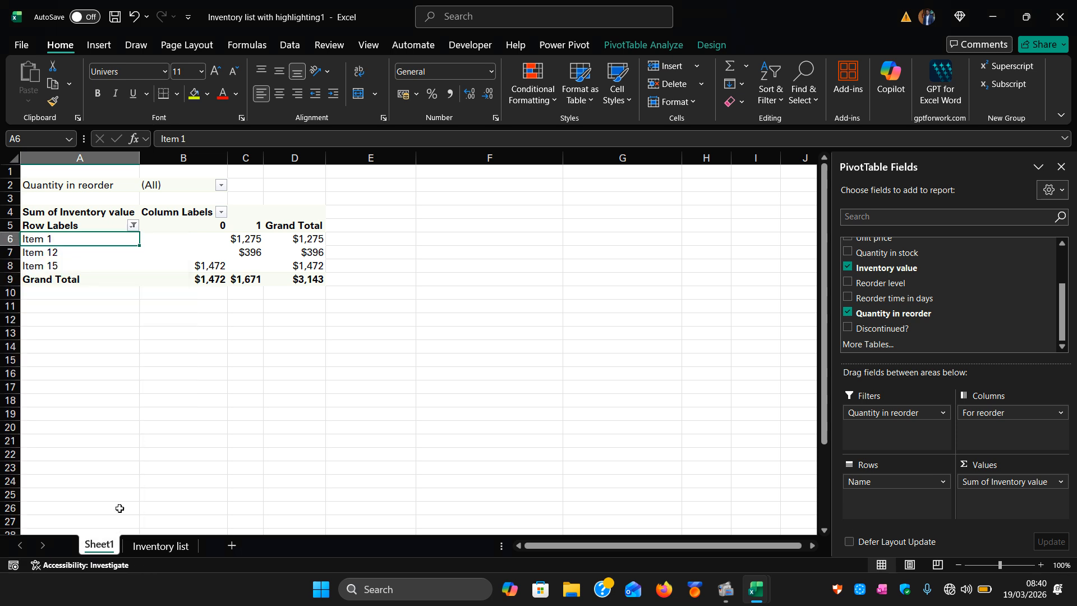
Scroll through the full PivotTable to review all item rows and totals.
scroll(214, 397, down, 9)
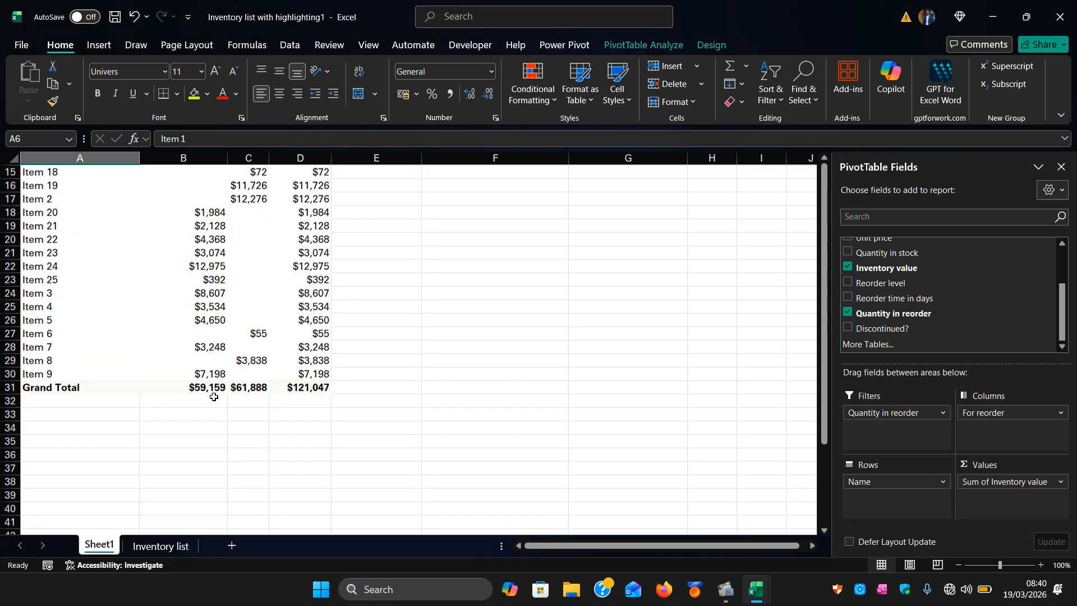
scroll(214, 397, up, 6)
scroll(214, 396, up, 4)
scroll(289, 391, down, 5)
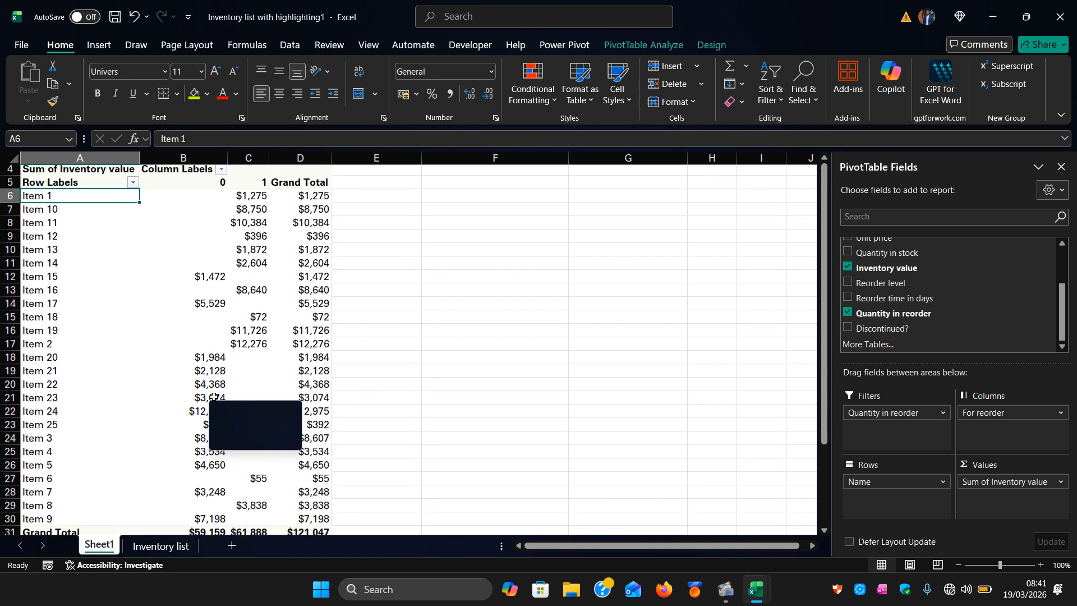
click(376, 417)
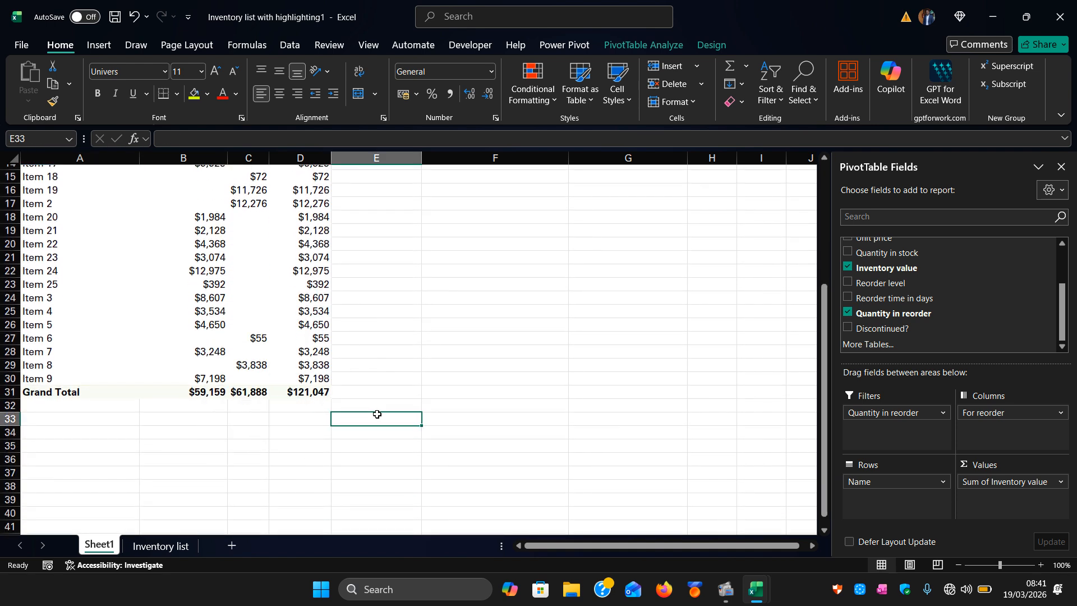
scroll(289, 450, up, 5)
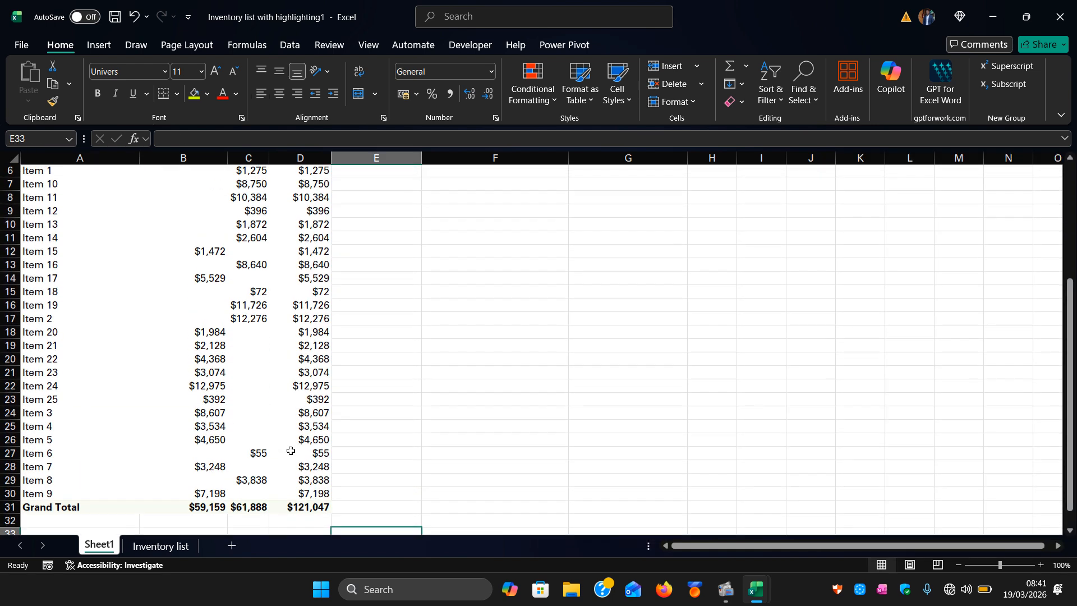
scroll(290, 451, down, 1)
scroll(291, 451, down, 3)
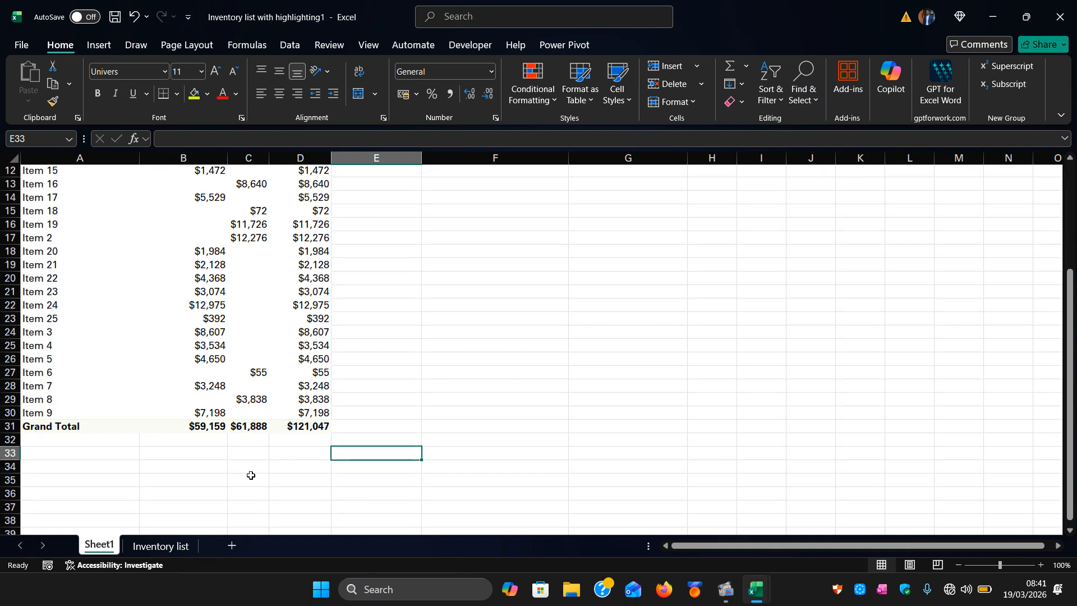
scroll(144, 411, up, 4)
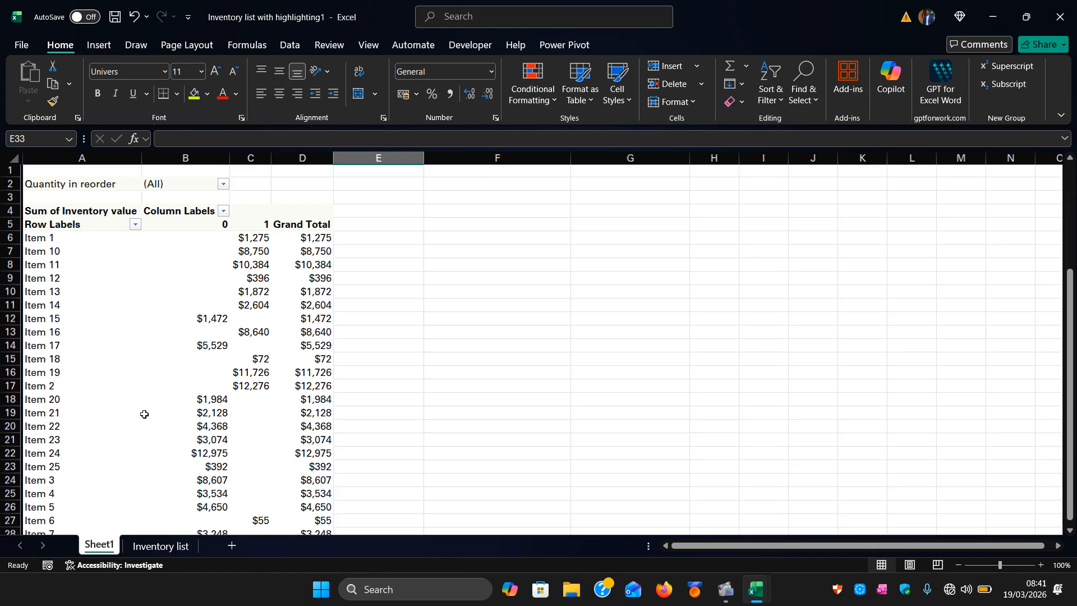
Switch to the Inventory list sheet and browse the Forms and Pictures insert options.
click(163, 547)
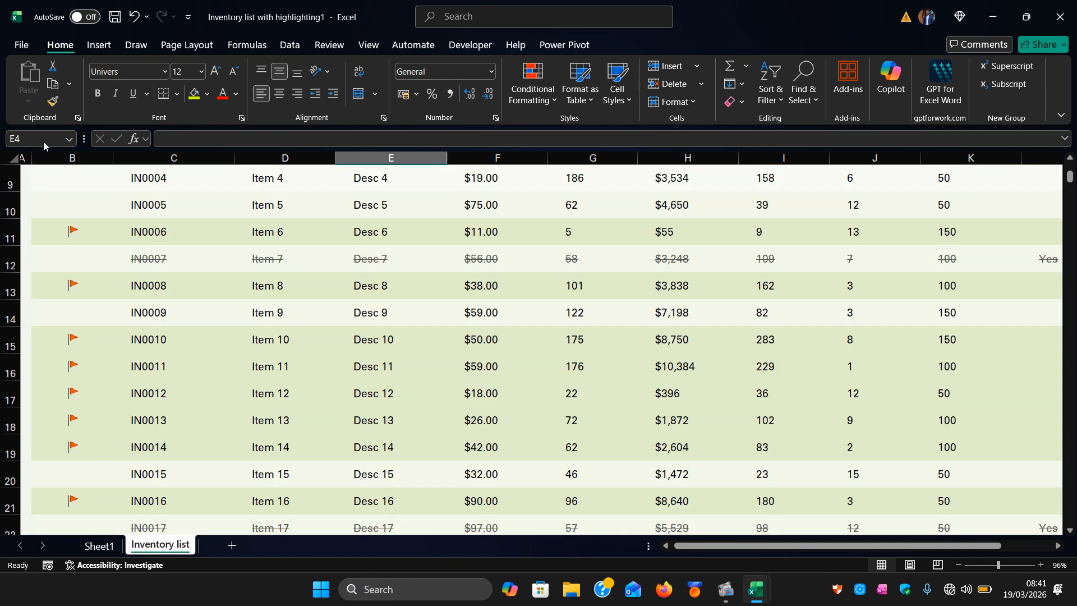
click(86, 49)
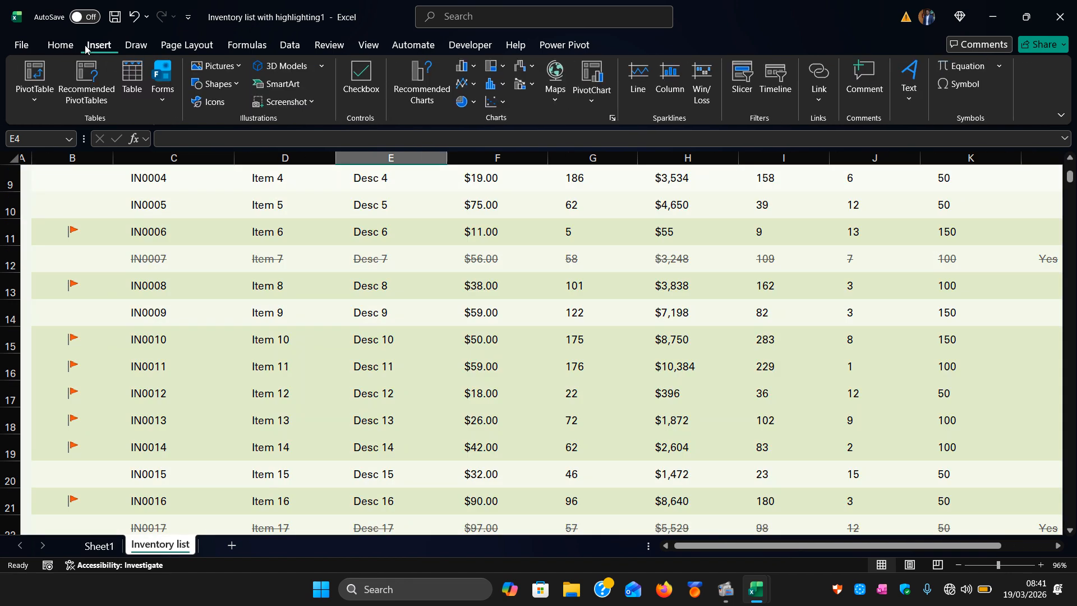
click(159, 102)
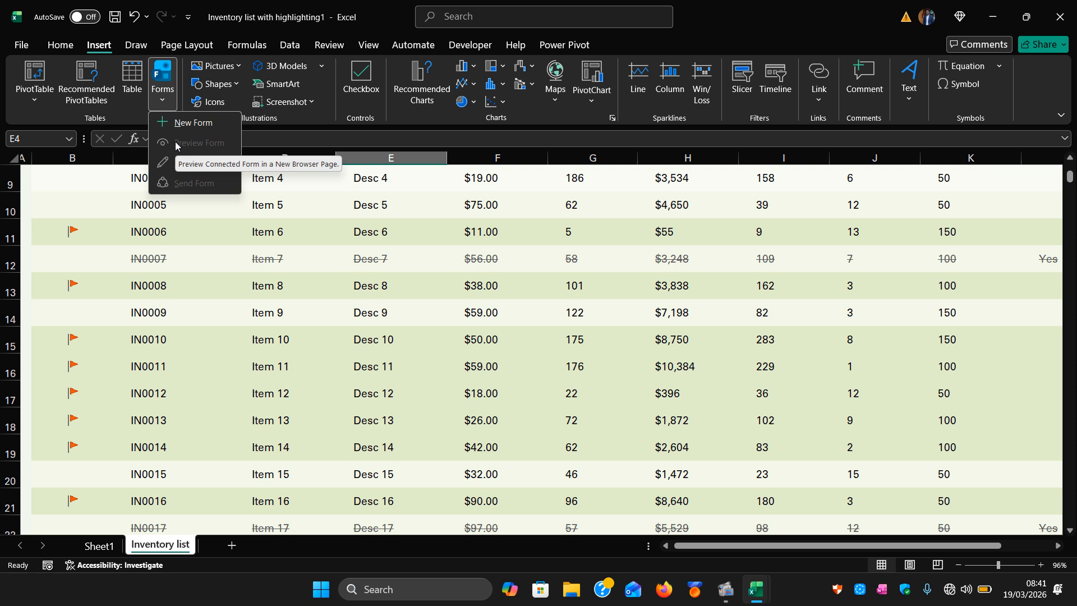
click(219, 65)
click(219, 66)
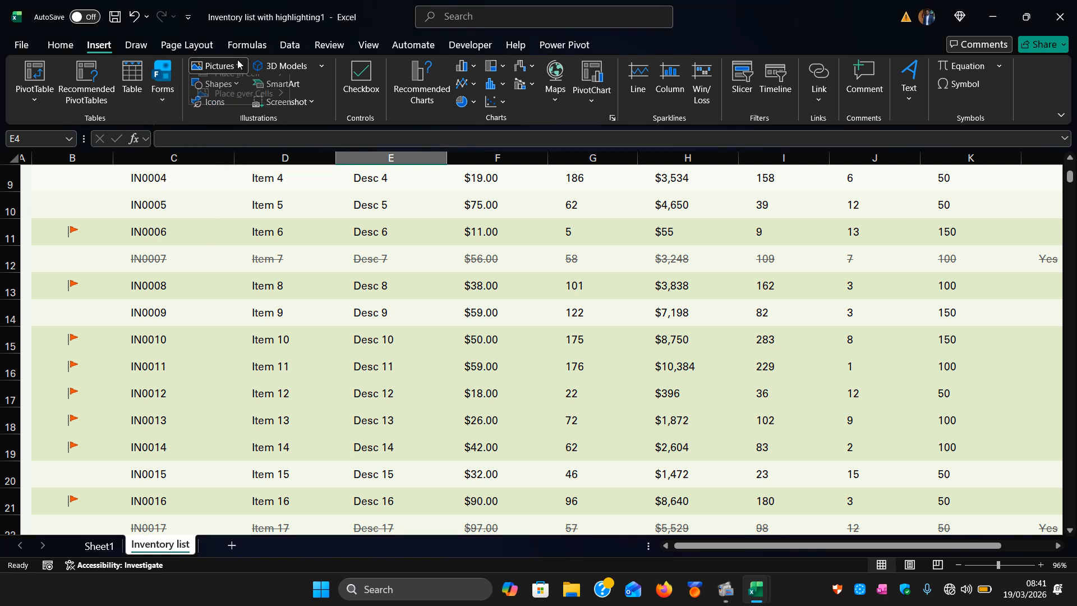
click(219, 66)
click(238, 64)
click(239, 65)
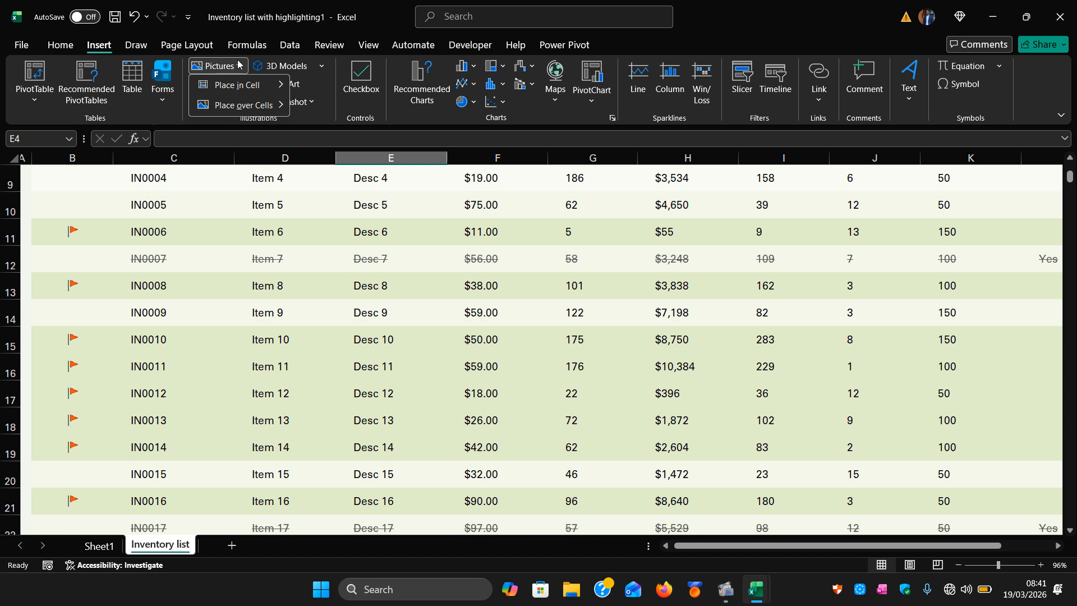
mouse_move(244, 88)
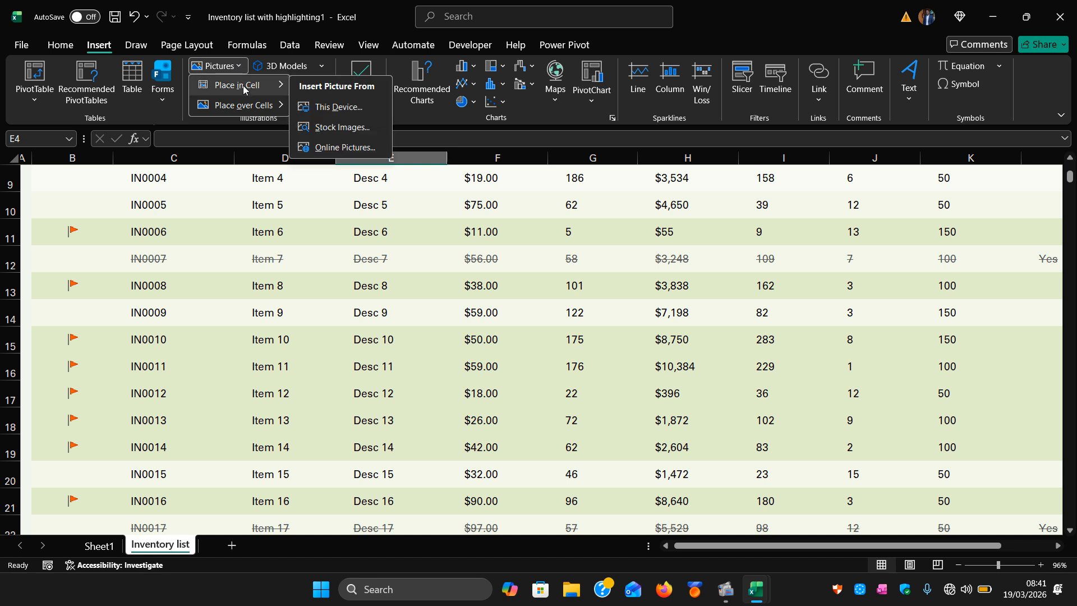
mouse_move(245, 107)
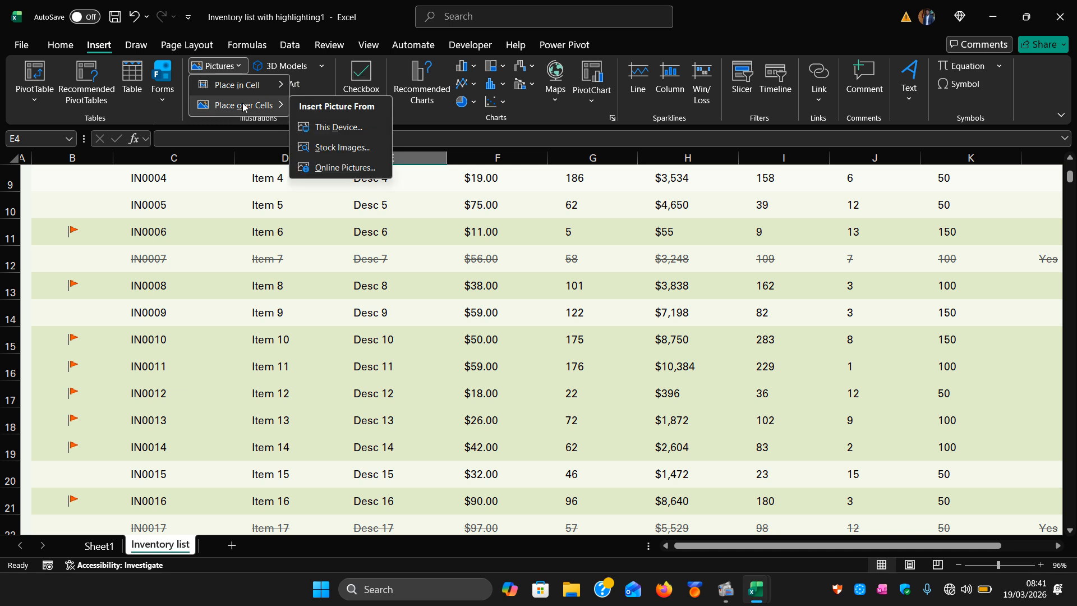
scroll(240, 278, up, 3)
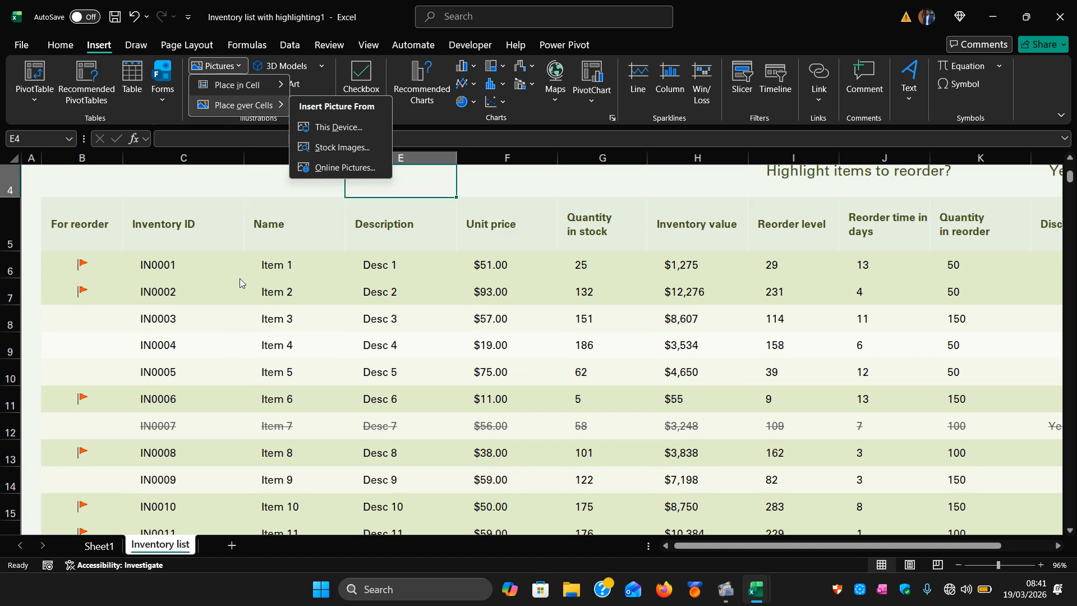
click(313, 348)
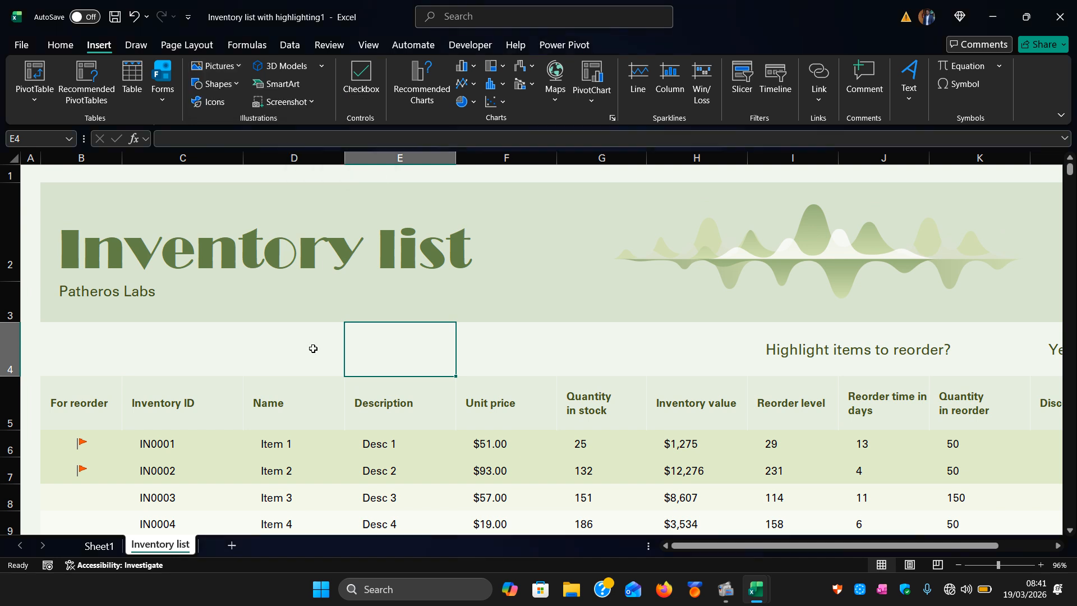
Insert the picture Screenshot 2026-03-04 101232.png from the Screenshots folder into cell D4 using Place in Cell.
click(300, 336)
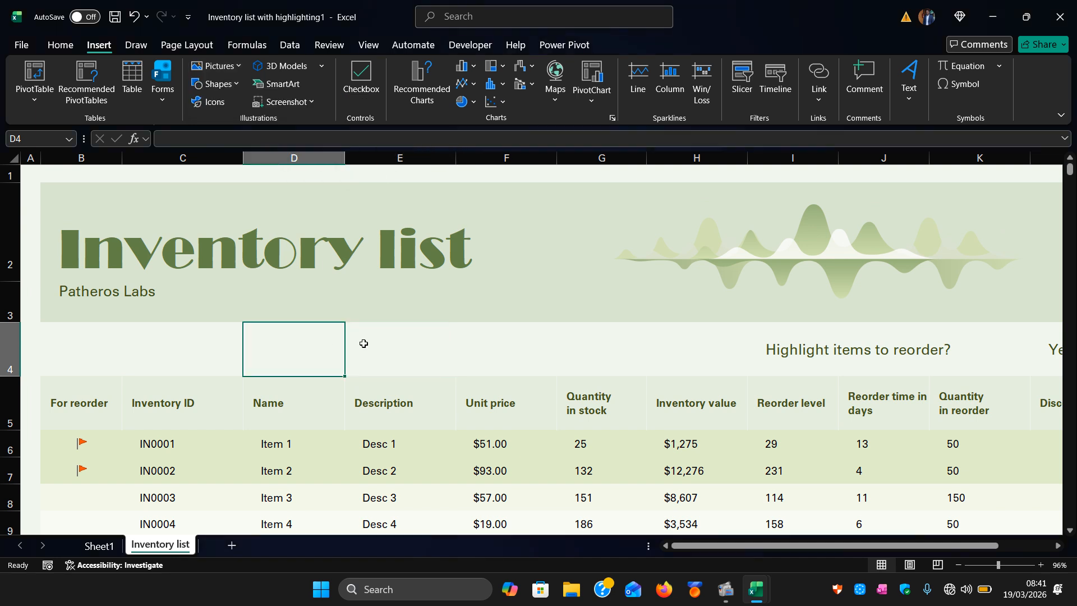
click(412, 340)
click(302, 361)
click(238, 67)
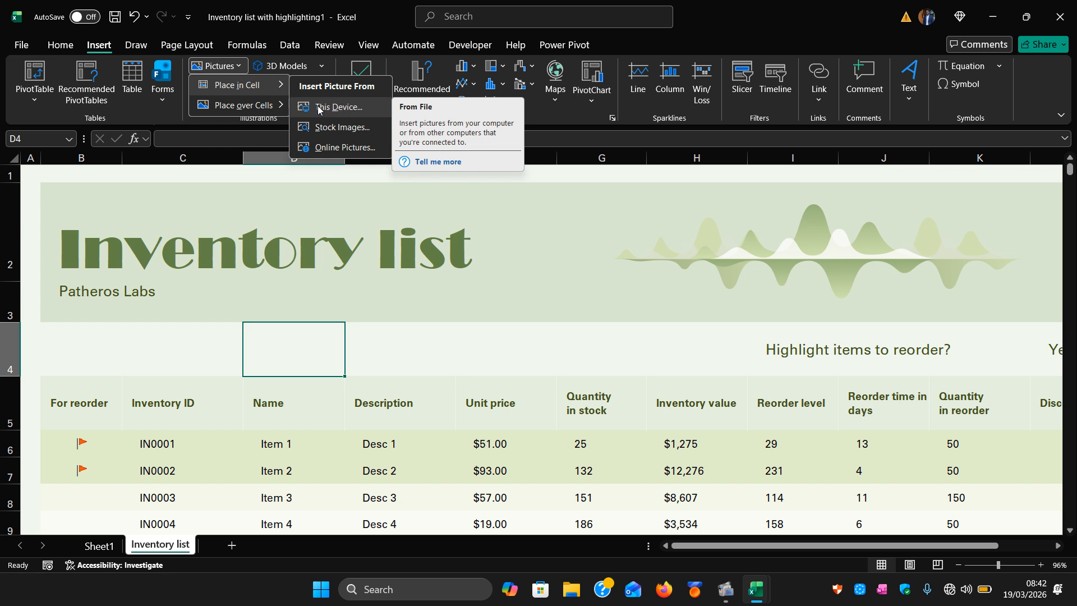
click(349, 107)
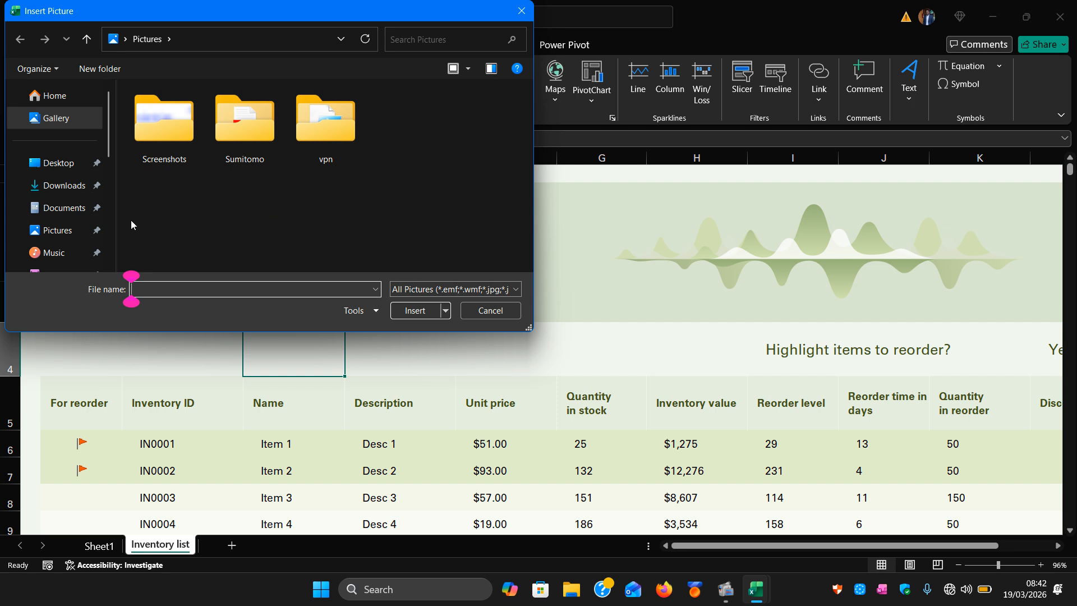
double_click(160, 163)
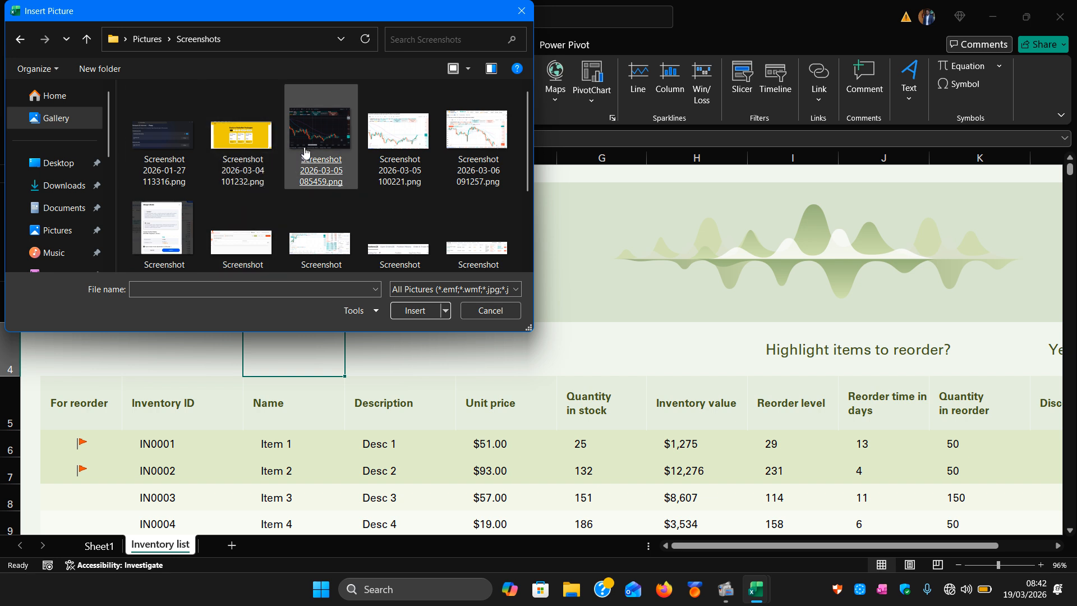
click(241, 168)
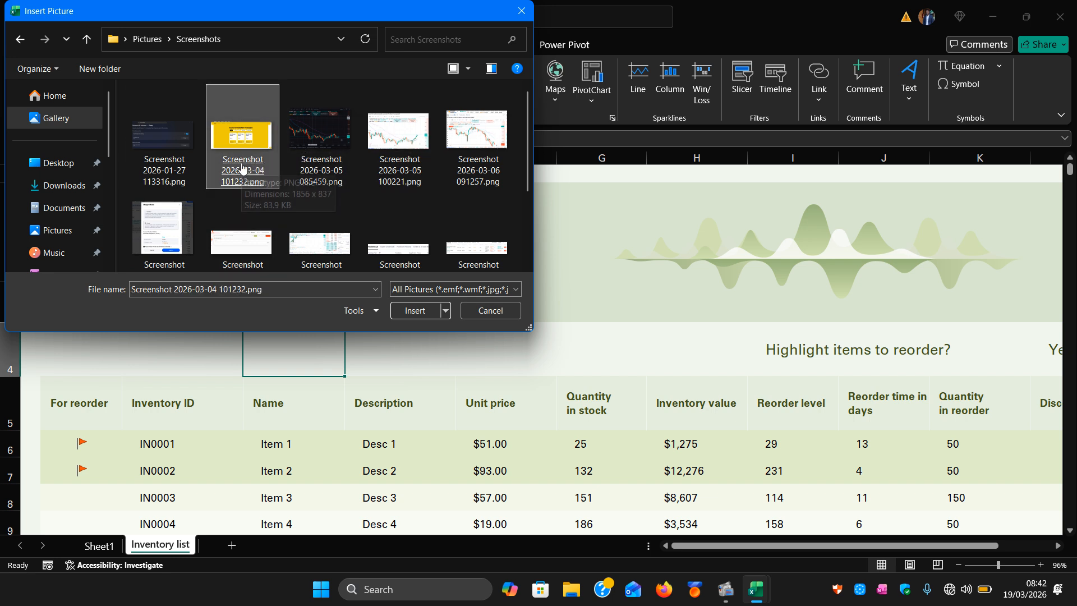
double_click(242, 167)
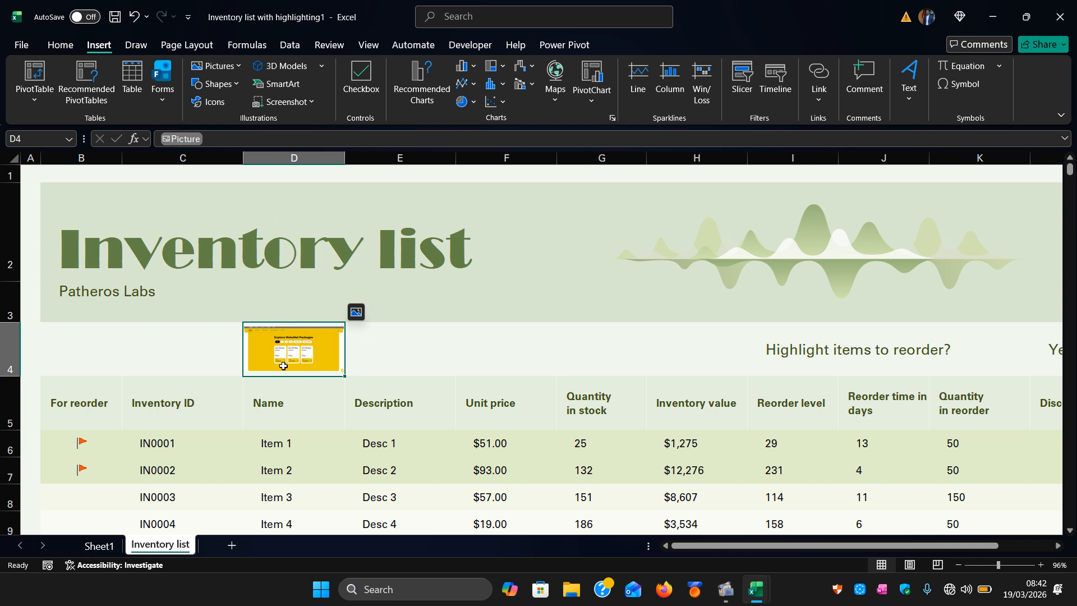
Change the picture in cell D4 to float over the cells.
scroll(283, 345, up, 5)
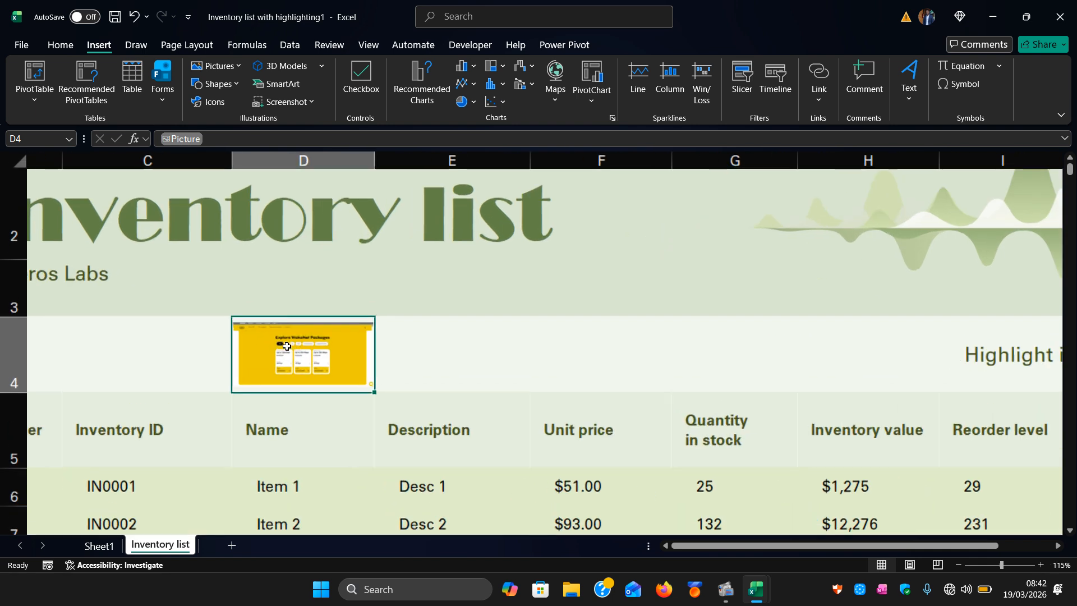
scroll(286, 346, up, 6)
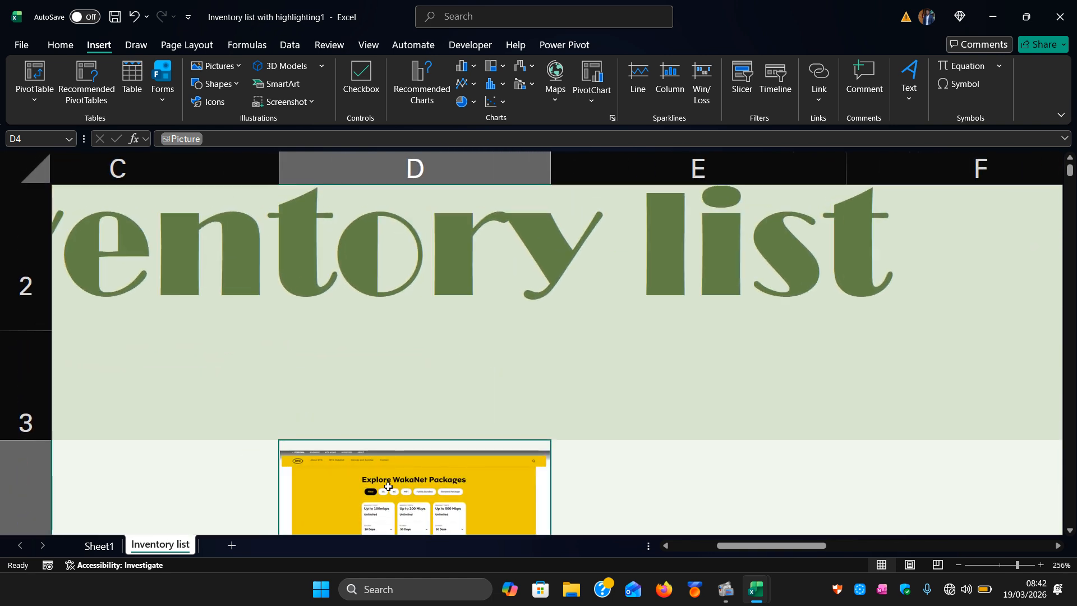
scroll(407, 460, down, 1)
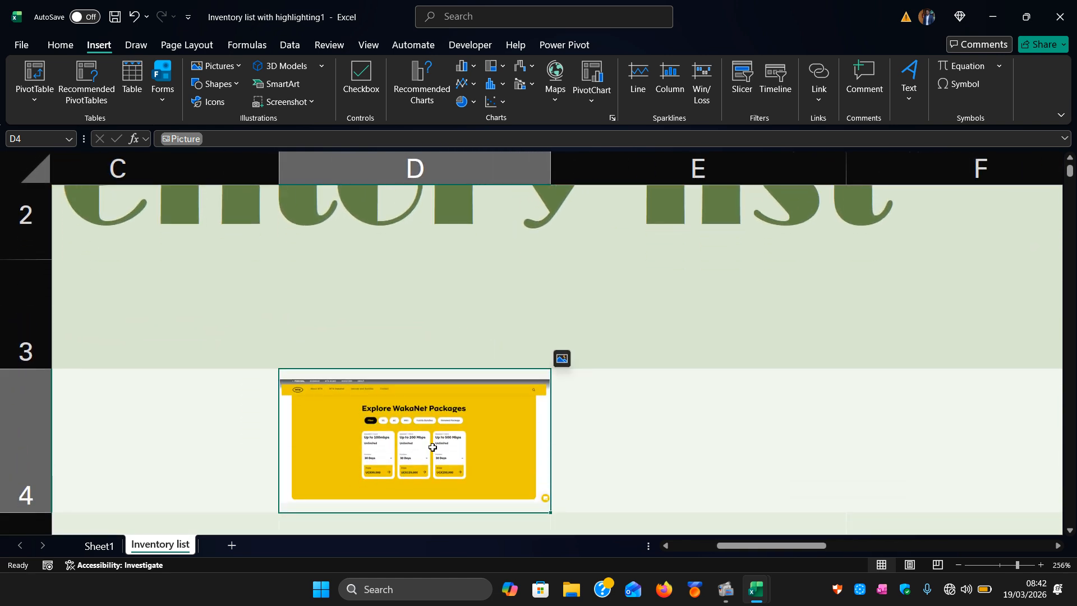
click(653, 441)
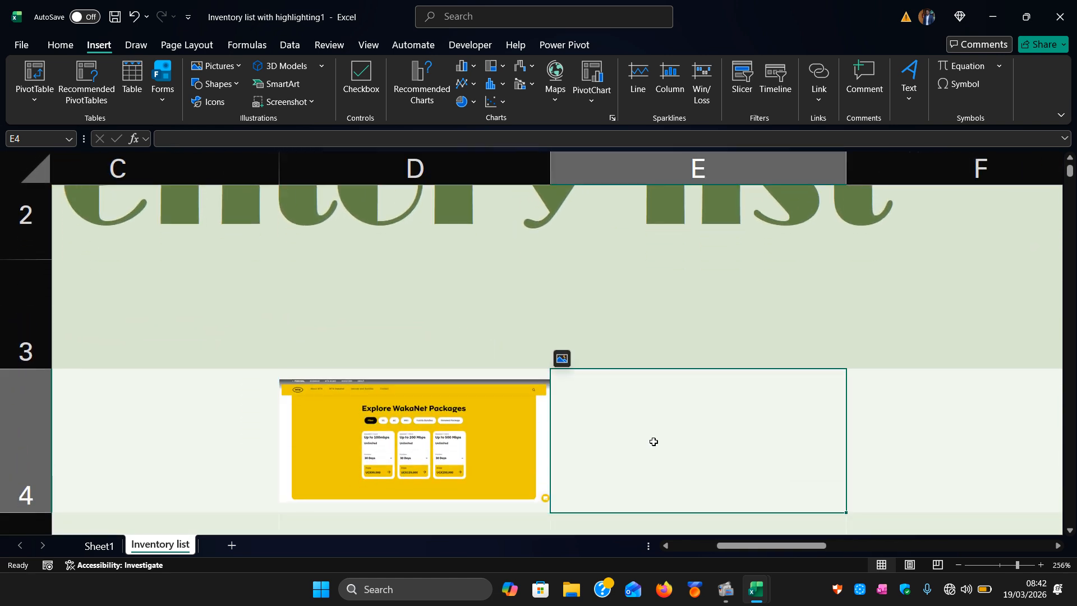
click(892, 416)
click(468, 446)
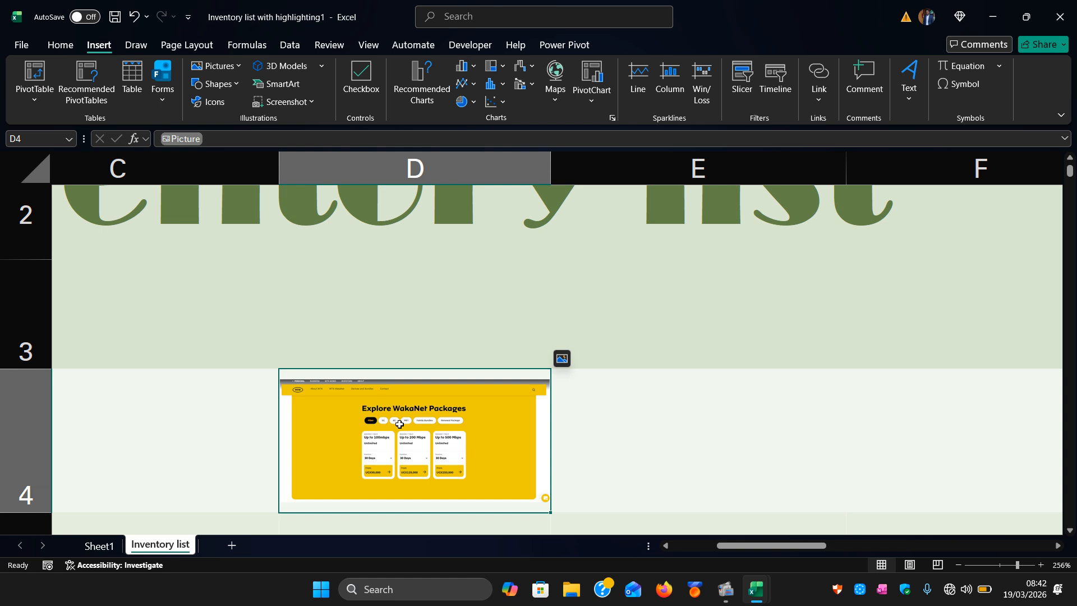
scroll(400, 425, down, 11)
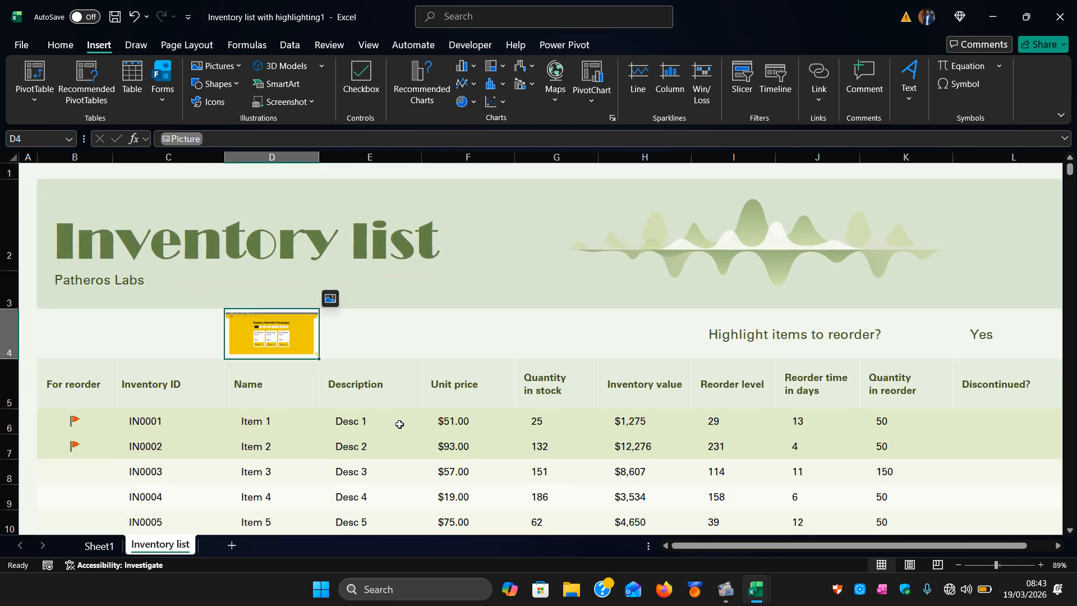
scroll(400, 424, up, 2)
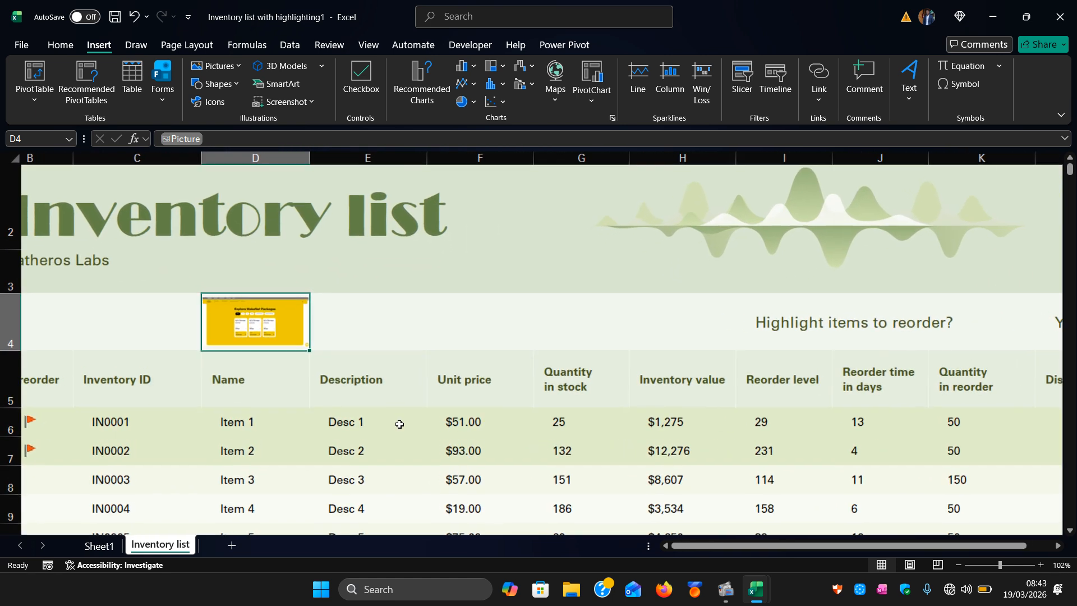
mouse_move(319, 308)
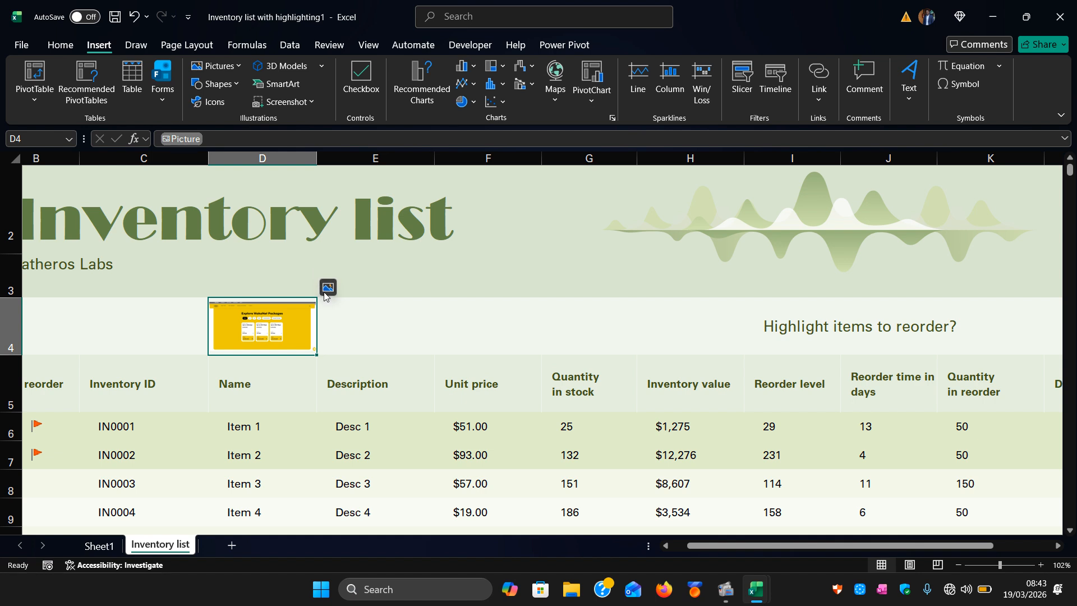
click(327, 288)
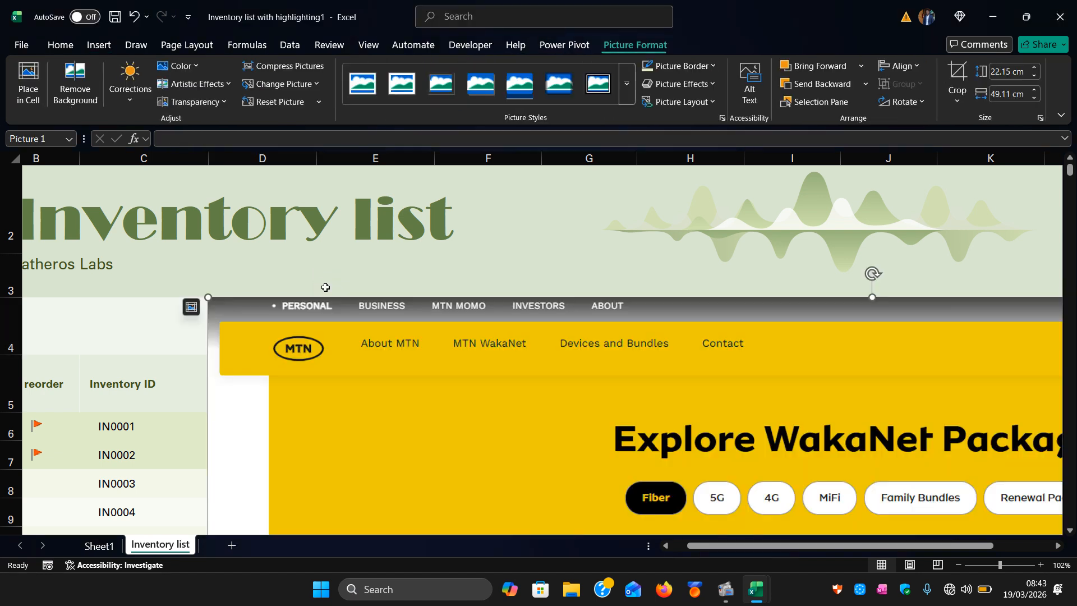
ctrl+scroll(368, 340, down, 3)
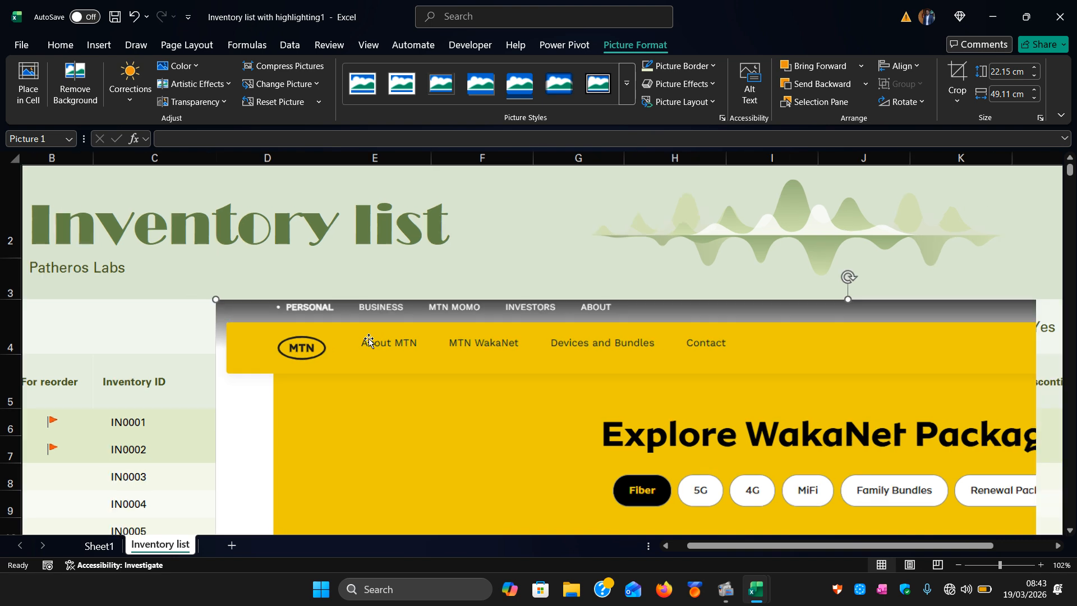
ctrl+scroll(368, 340, down, 3)
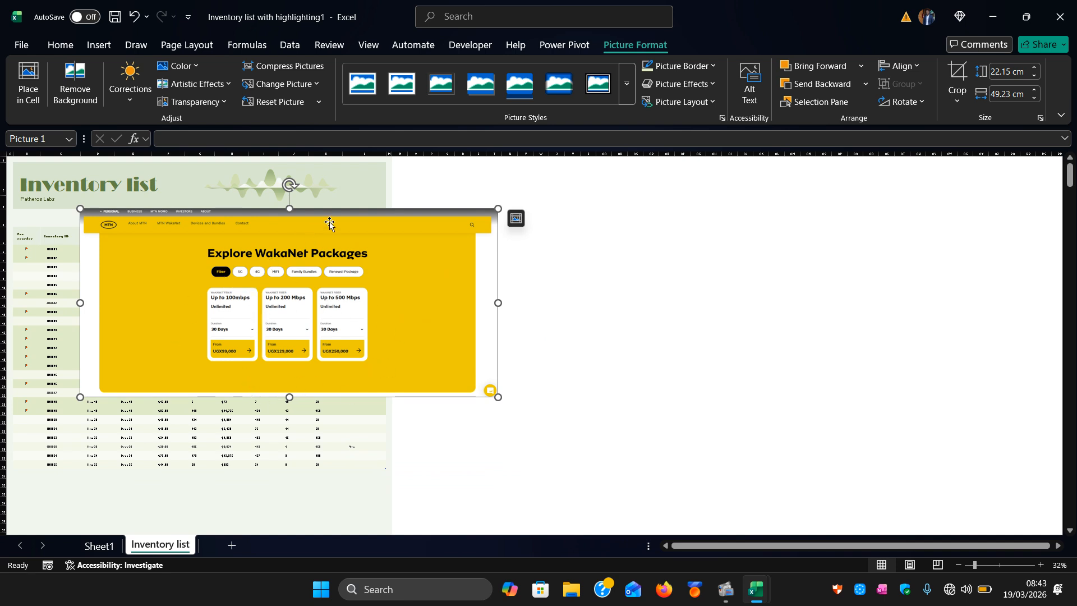
Place the floating picture back into cell D4.
click(518, 224)
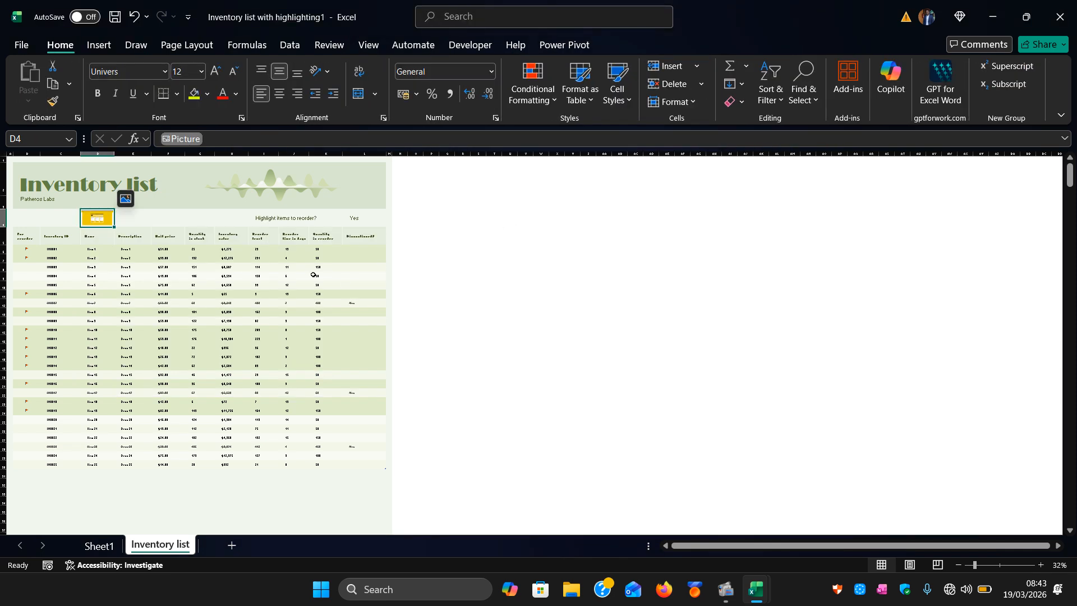
scroll(314, 275, up, 3)
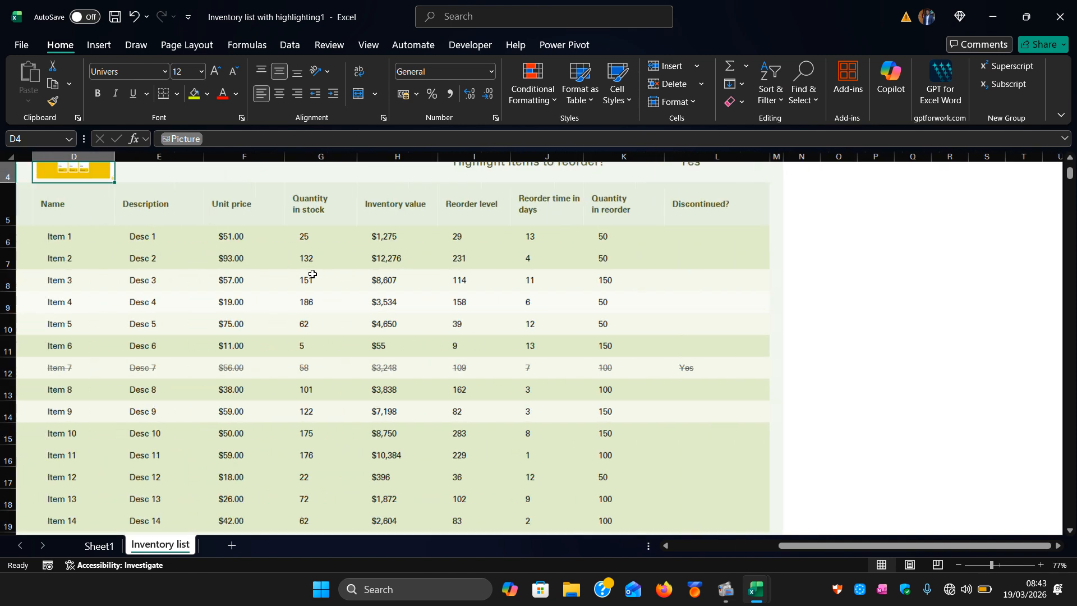
scroll(313, 274, up, 3)
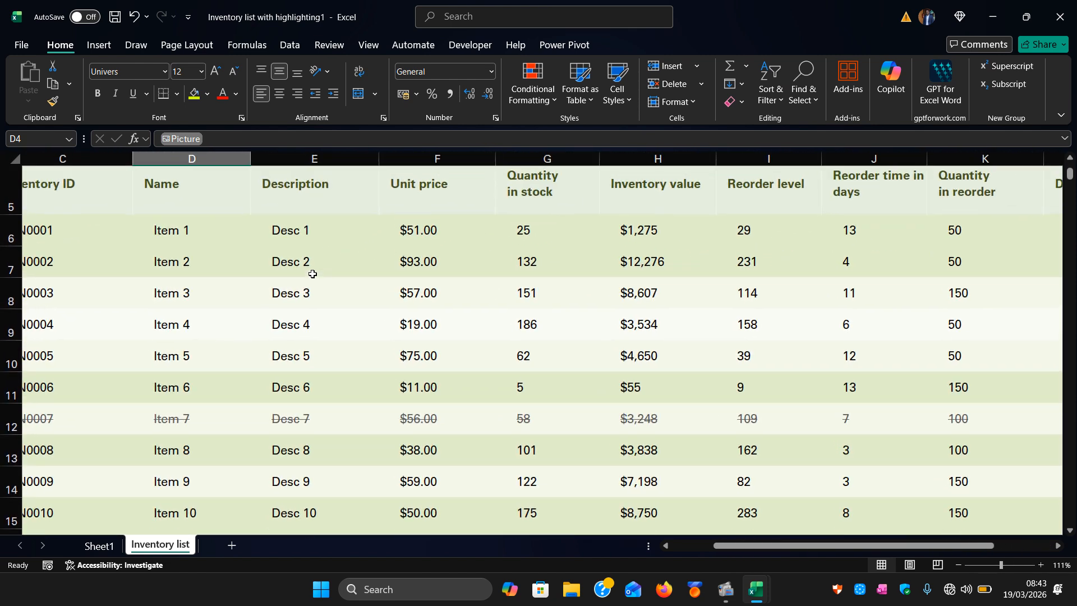
scroll(313, 272, up, 2)
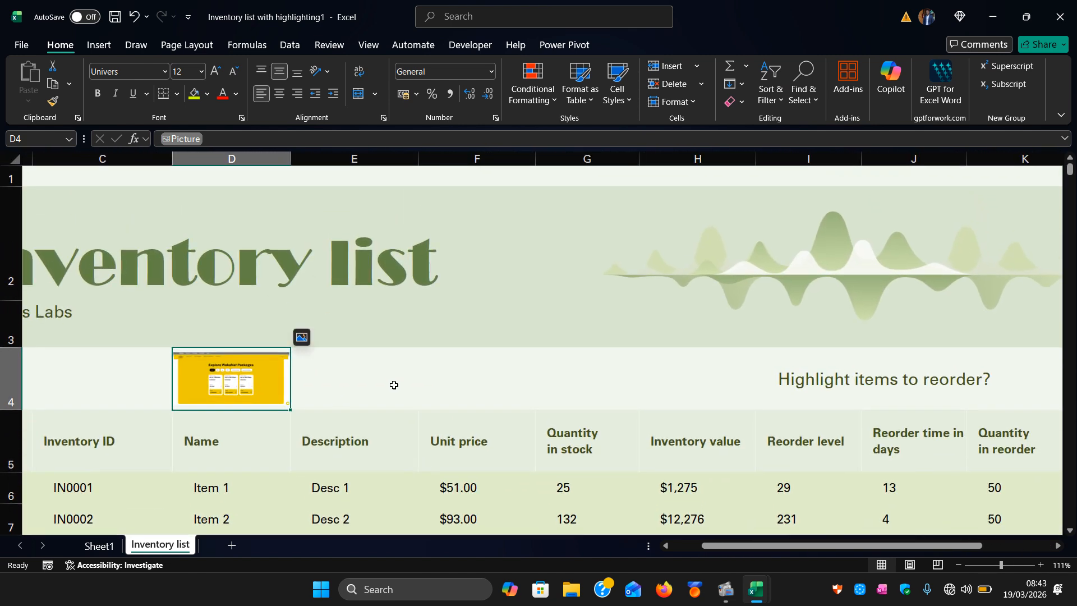
scroll(394, 385, left, 2)
scroll(394, 385, down, 2)
scroll(510, 342, down, 1)
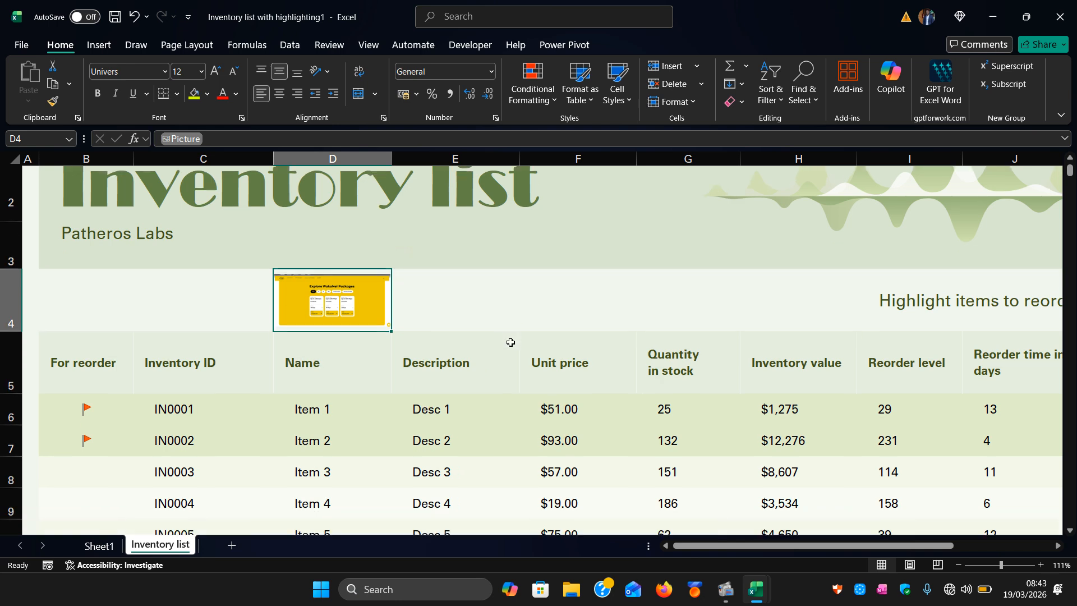
scroll(511, 342, up, 1)
click(505, 310)
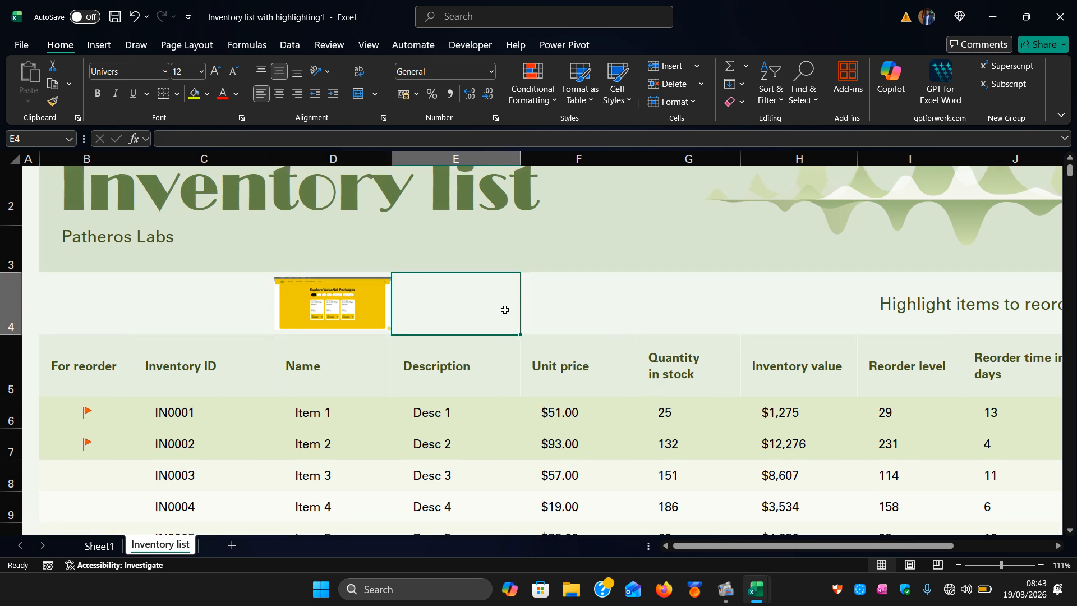
Browse the Shapes gallery and the online 3D Models dialog without inserting anything.
click(108, 49)
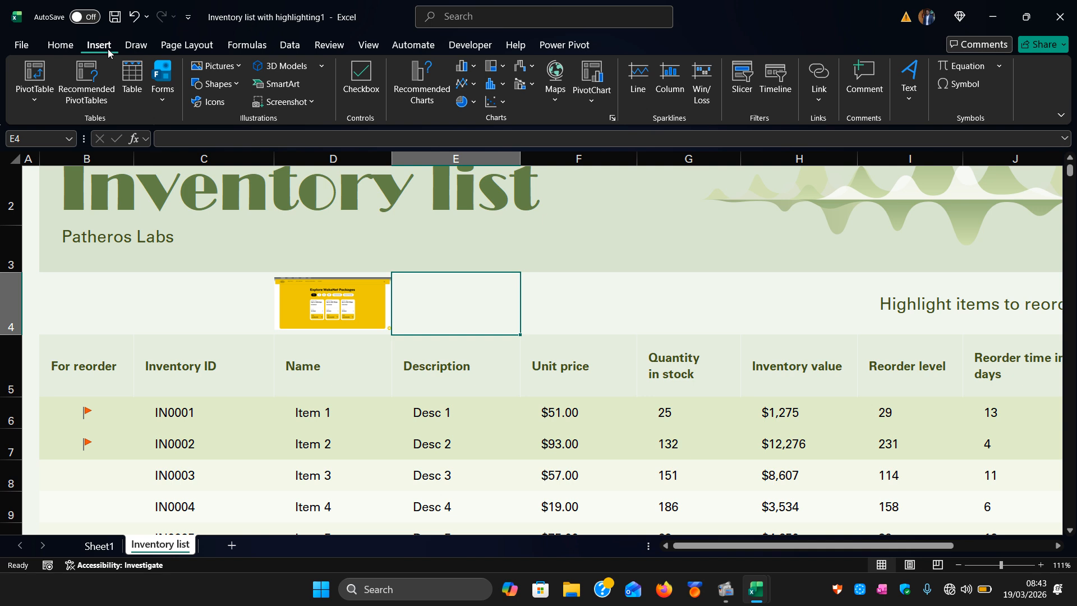
click(240, 85)
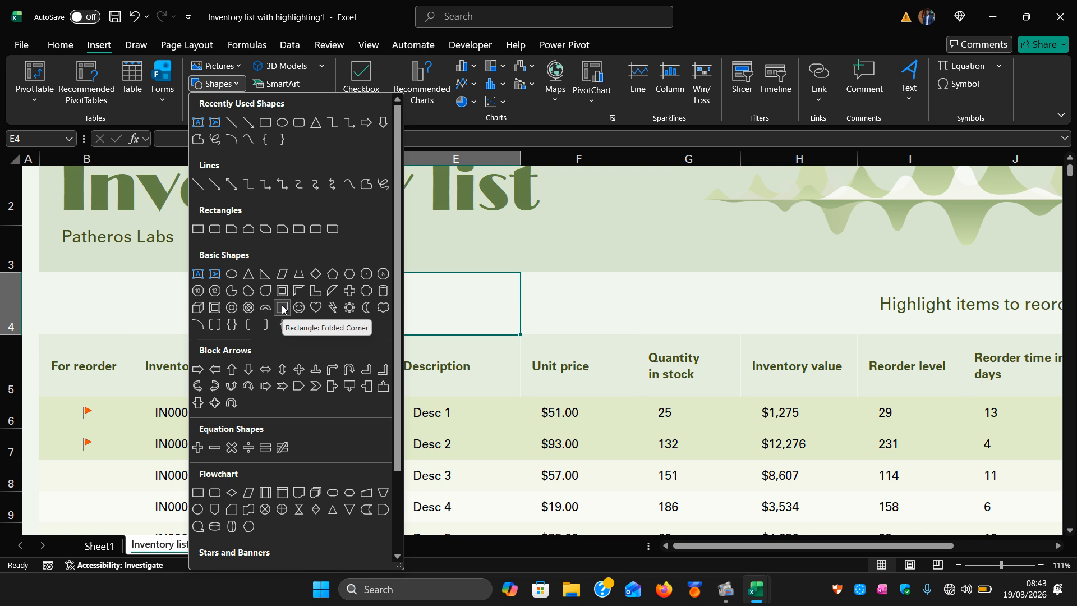
click(551, 264)
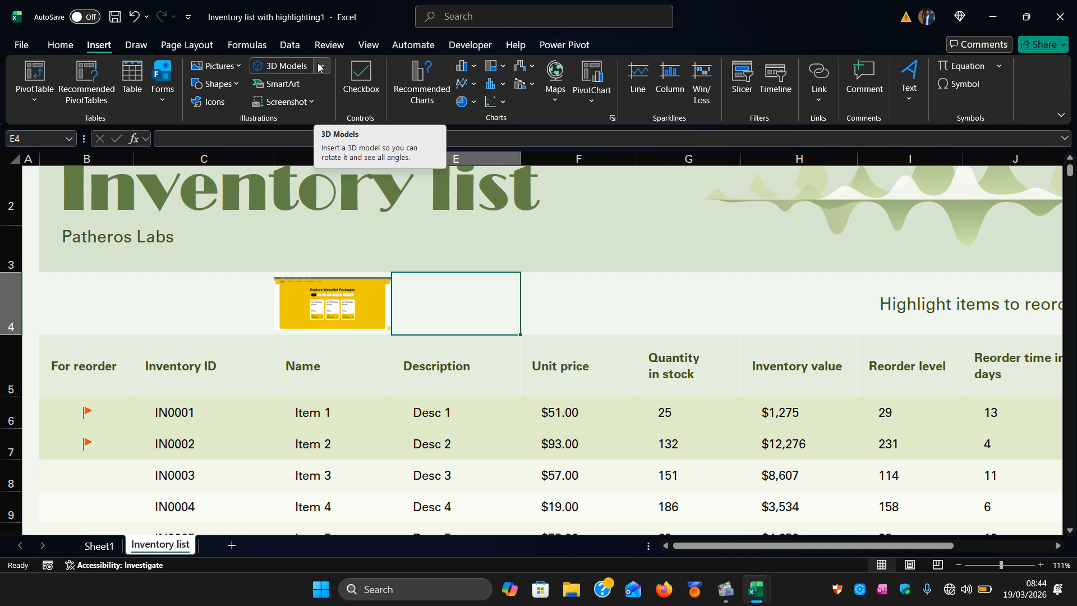
click(292, 68)
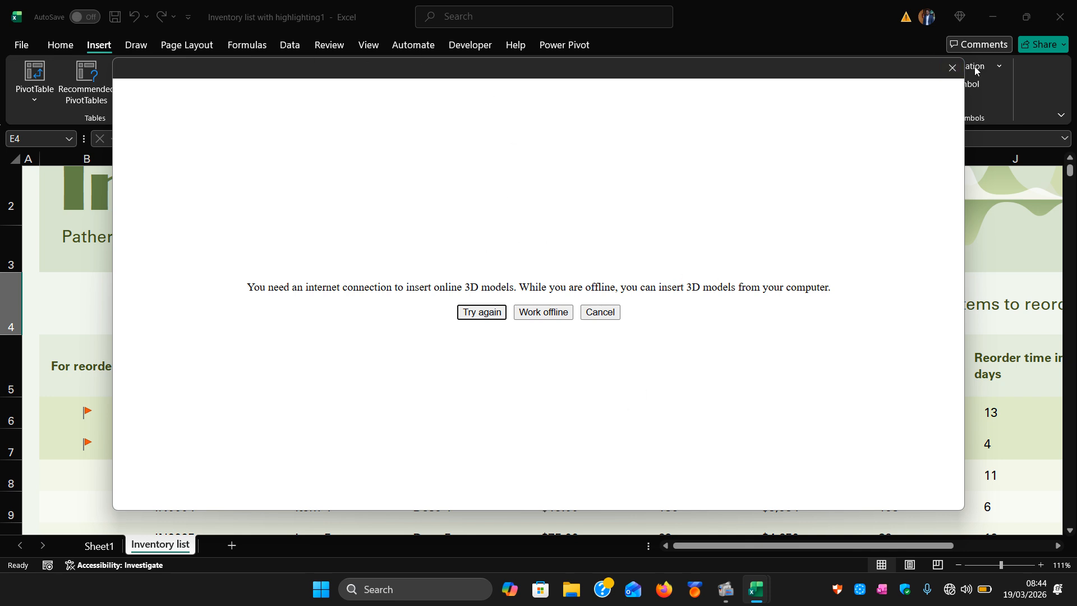
click(952, 68)
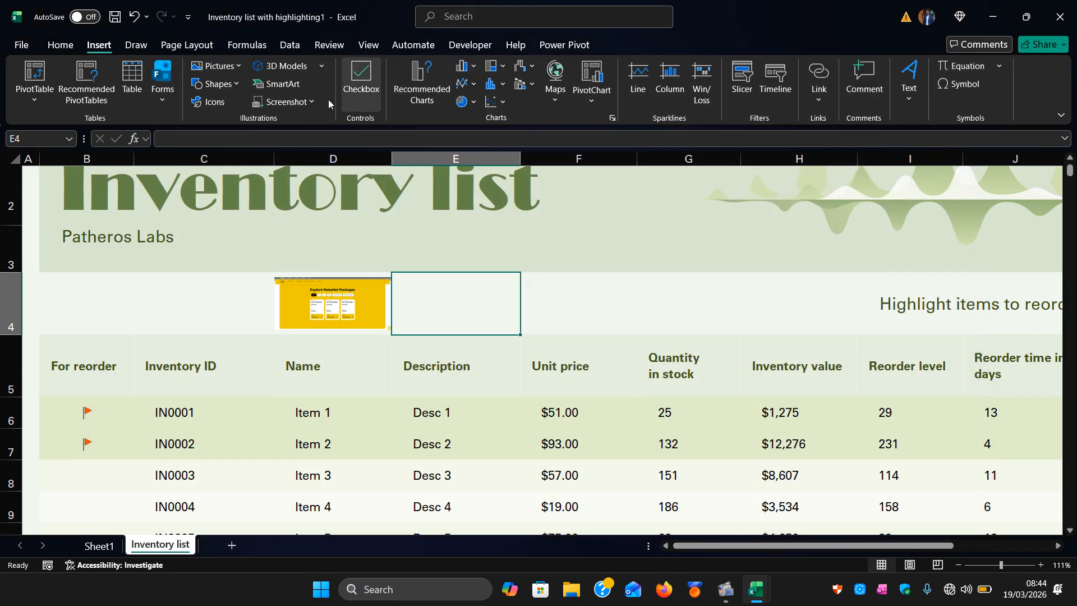
Insert a Cycle Matrix SmartArt graphic from the Matrix category and undo it.
click(300, 84)
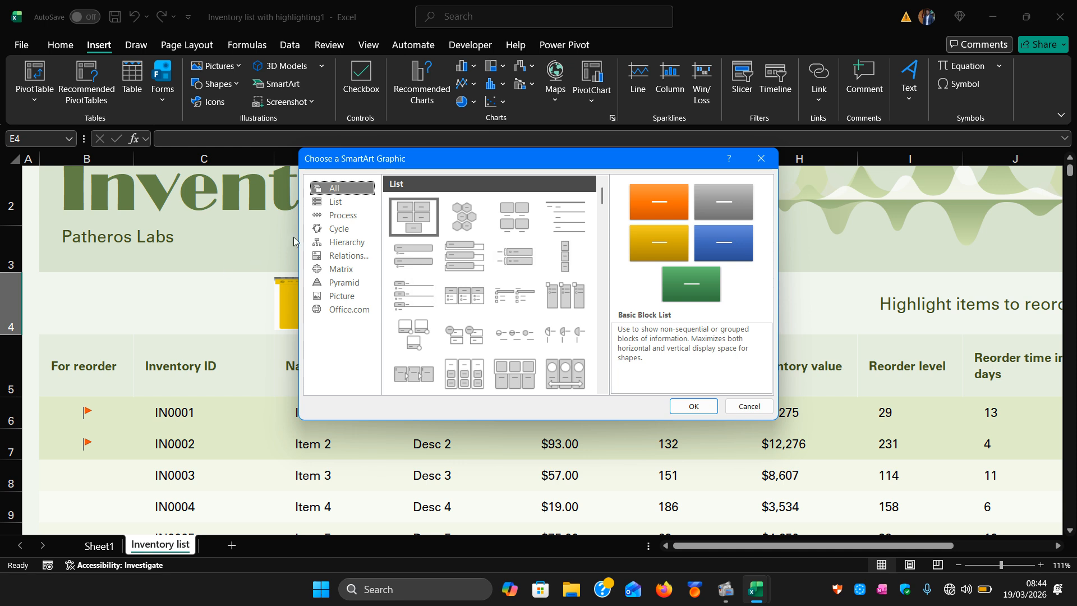
click(342, 268)
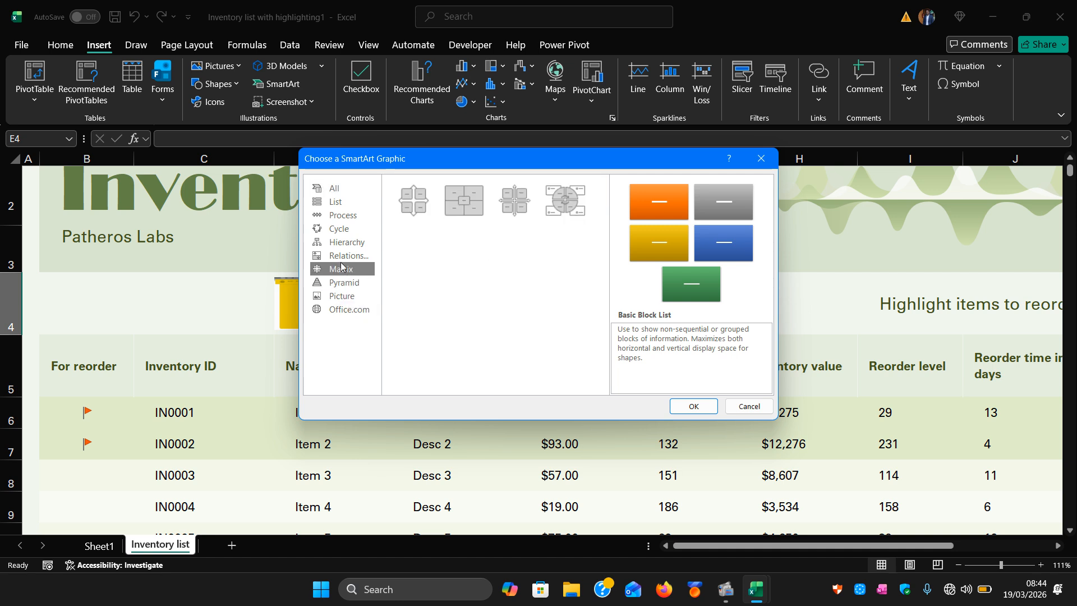
click(560, 208)
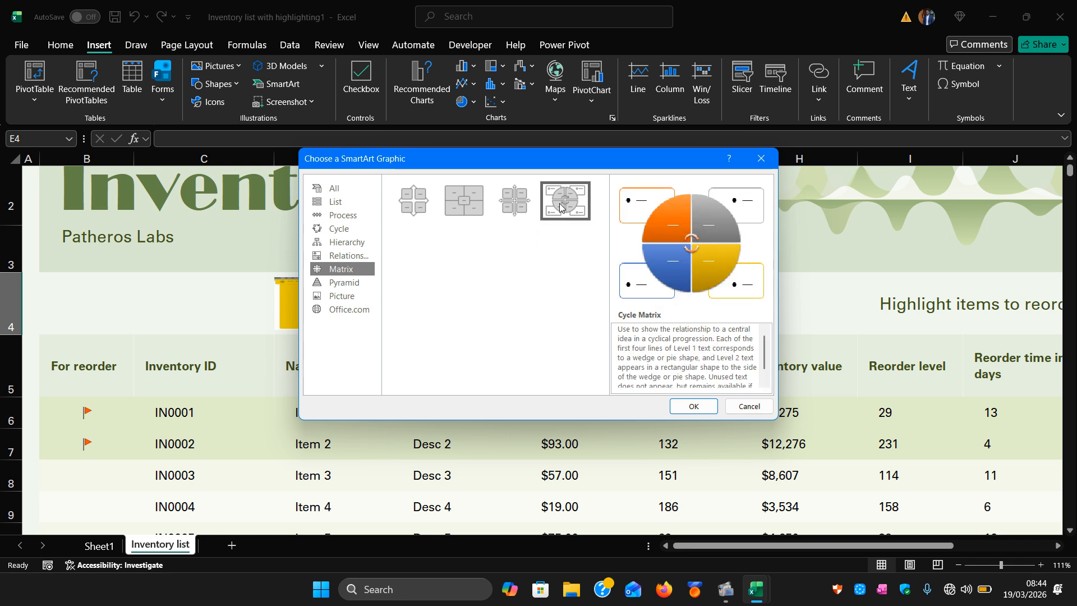
click(694, 404)
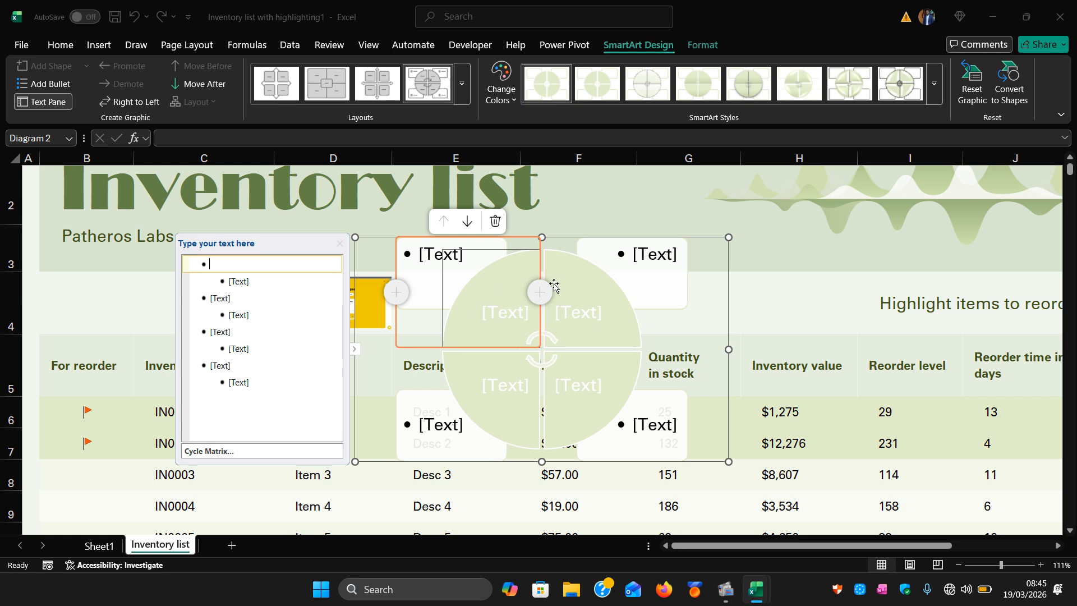
key(ctrl+z)
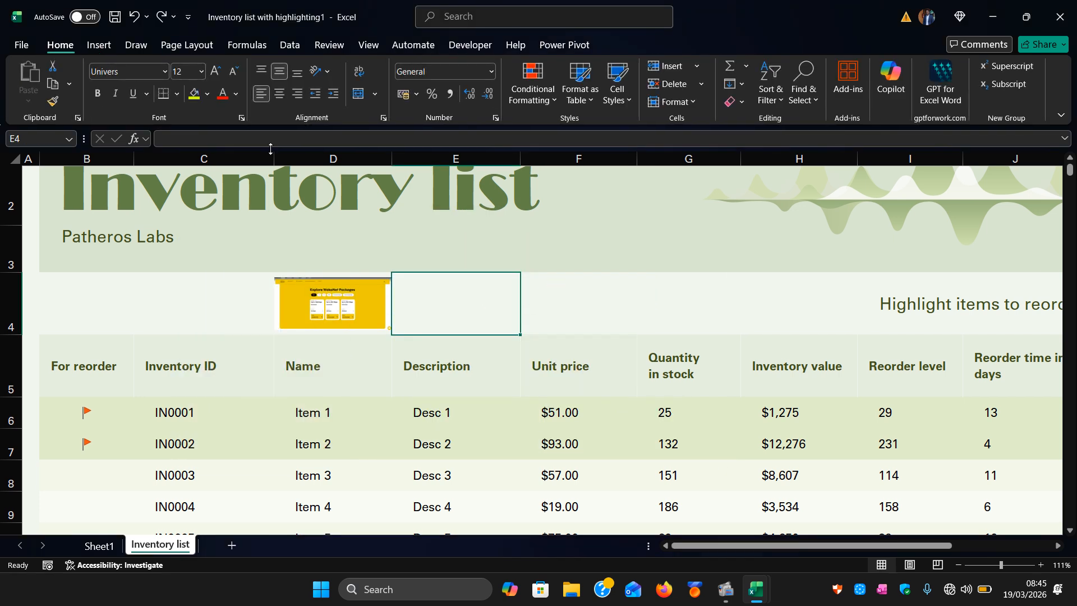
Insert a screen clipping of the Excel ribbon area as a picture on the sheet.
click(95, 45)
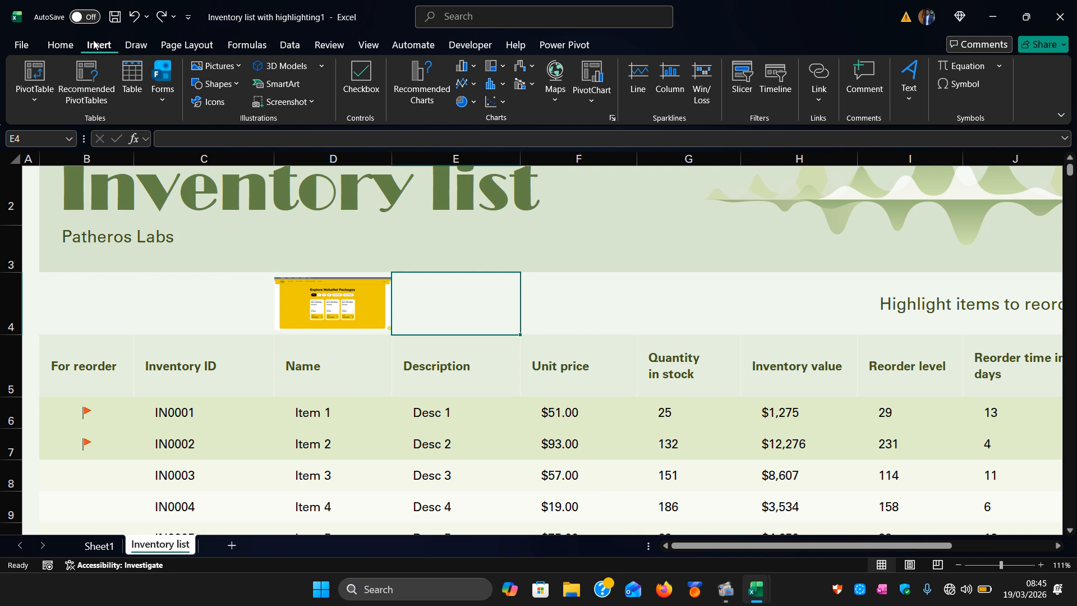
click(299, 104)
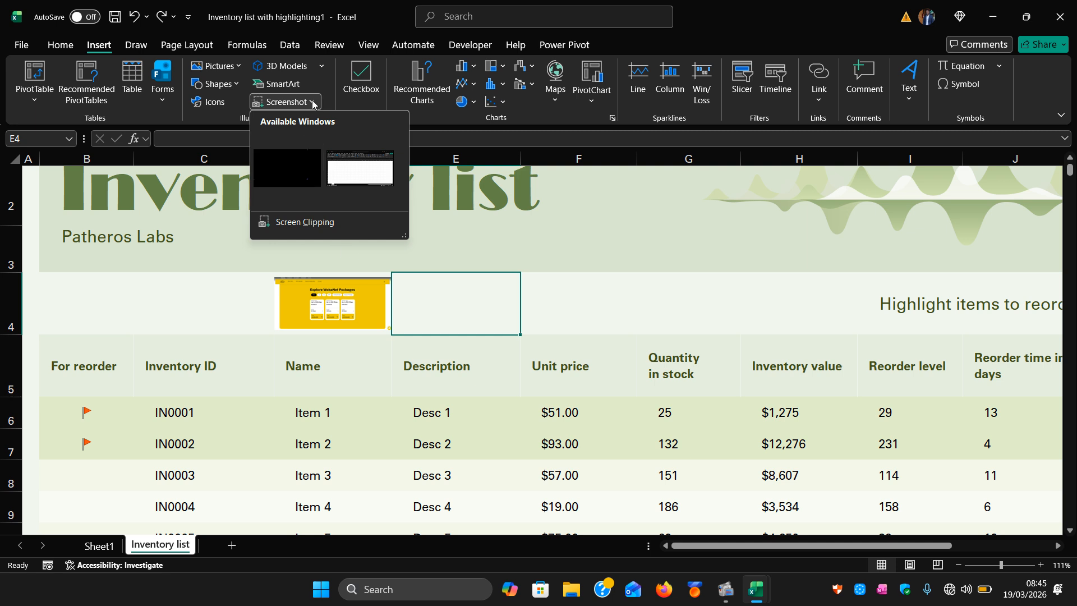
click(315, 223)
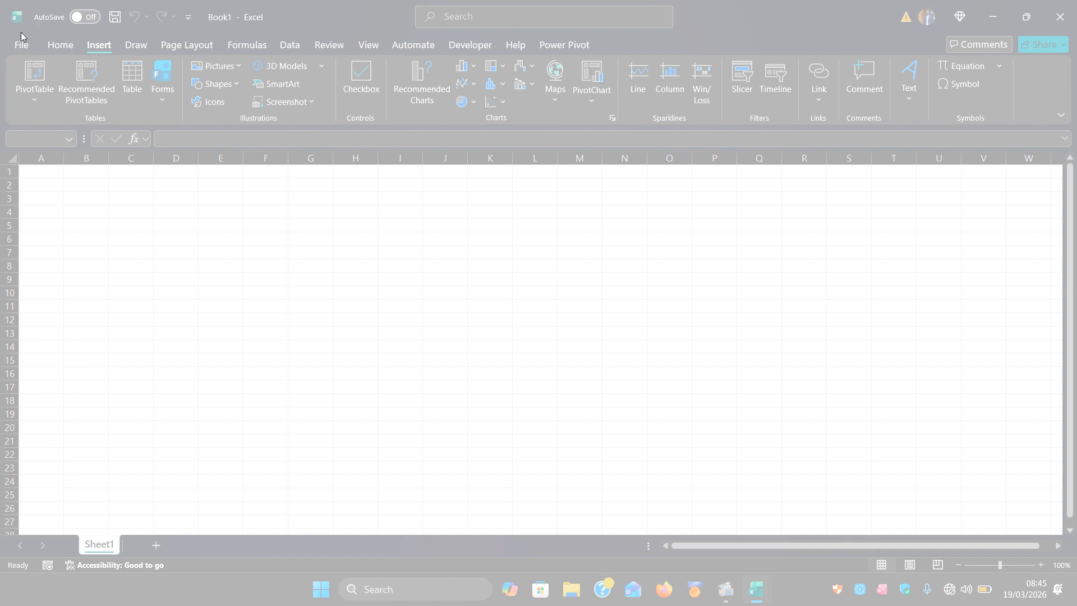
drag(18, 32, 447, 153)
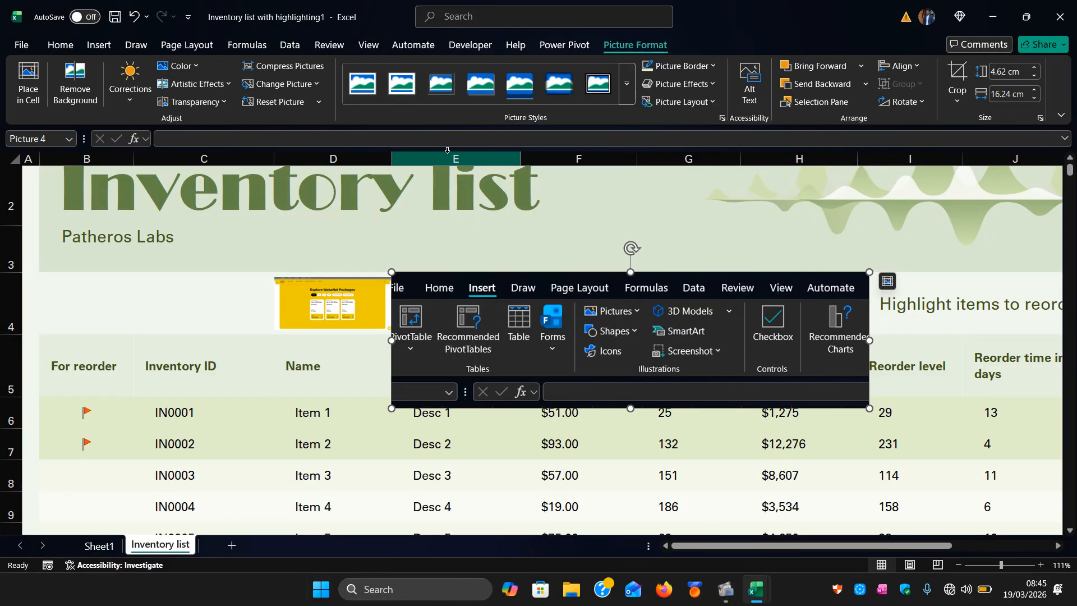
Drag the clipped picture over the sheet title and delete it.
drag(483, 279, 597, 196)
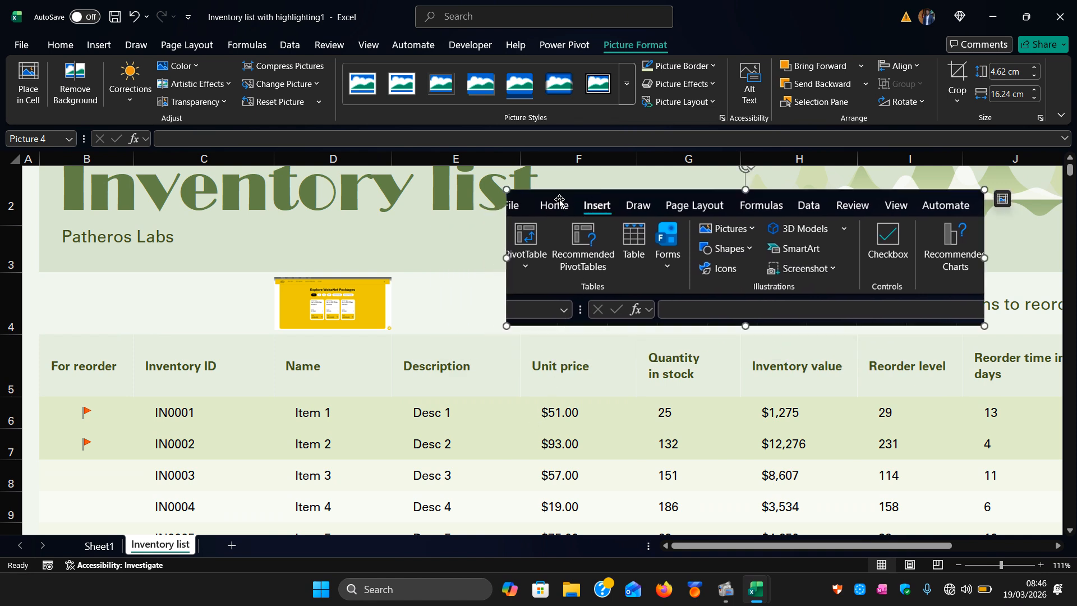
drag(559, 200, 603, 177)
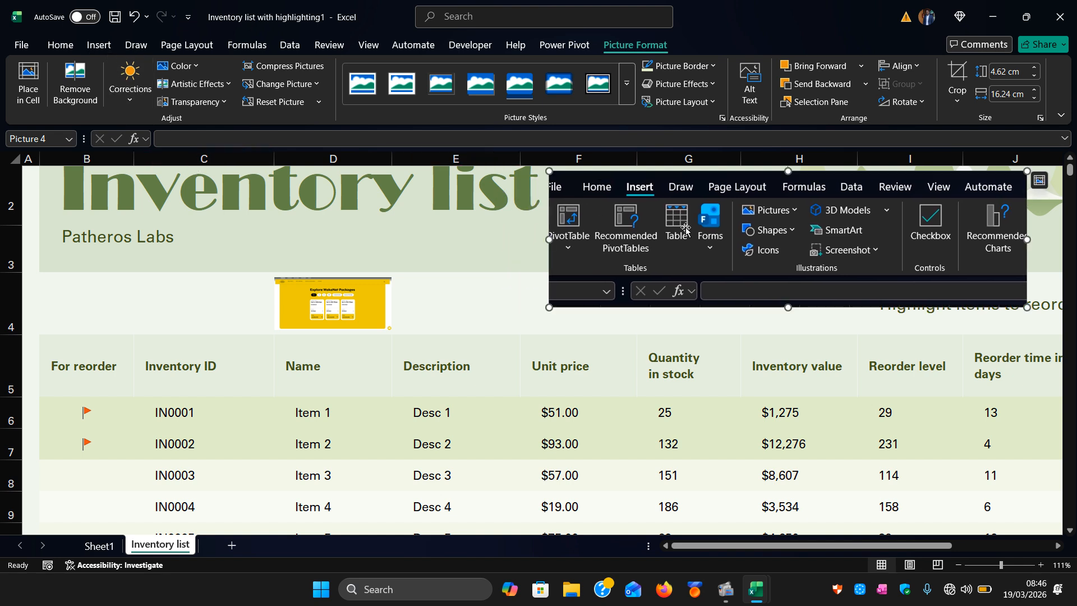
key(Delete)
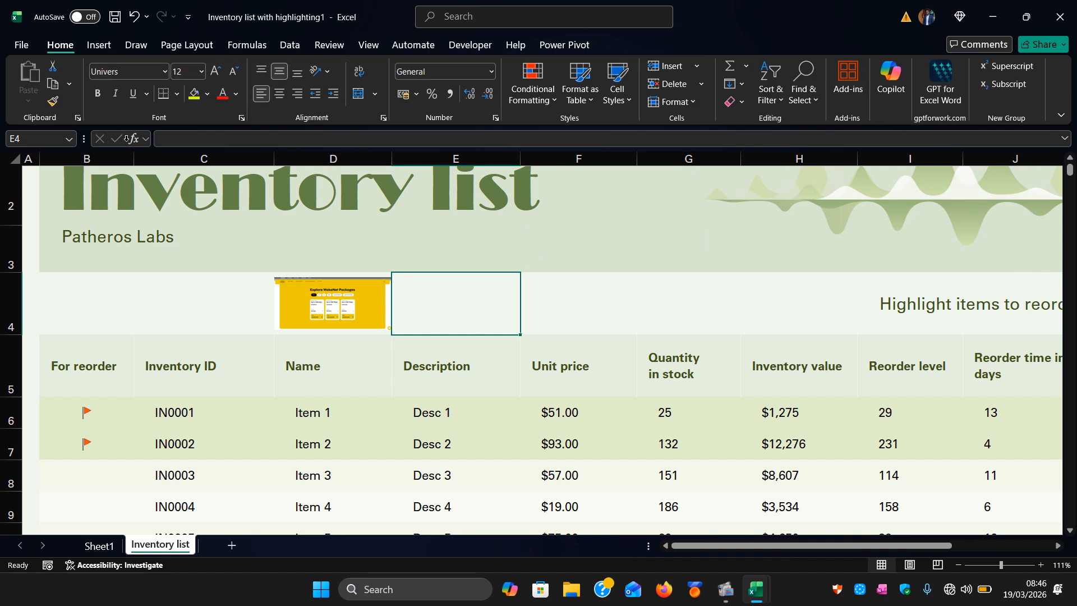
Insert a checkbox into cell E4 and tick it.
click(97, 48)
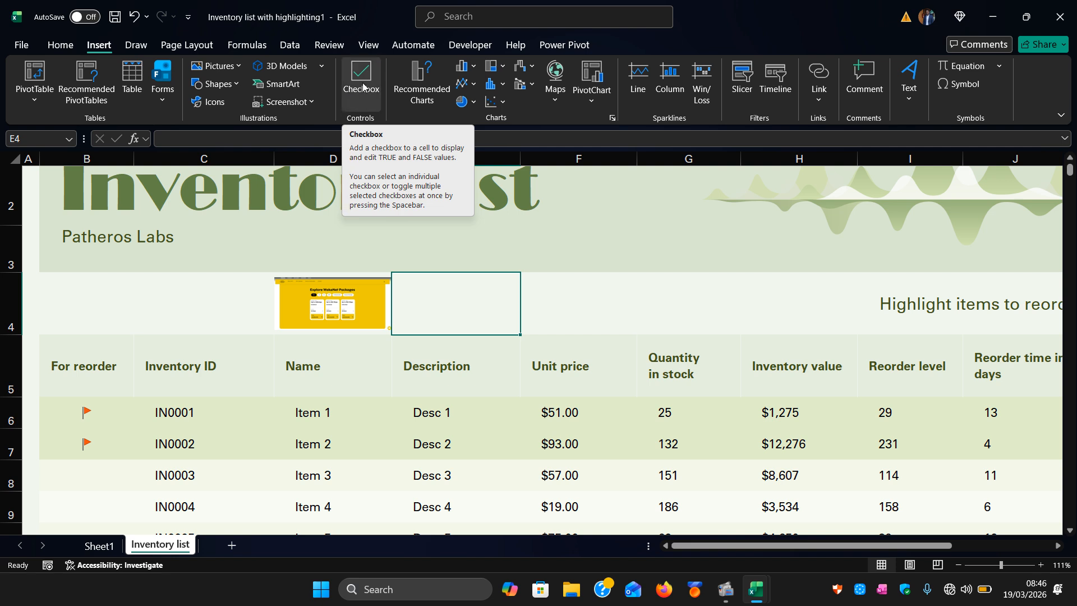
click(363, 86)
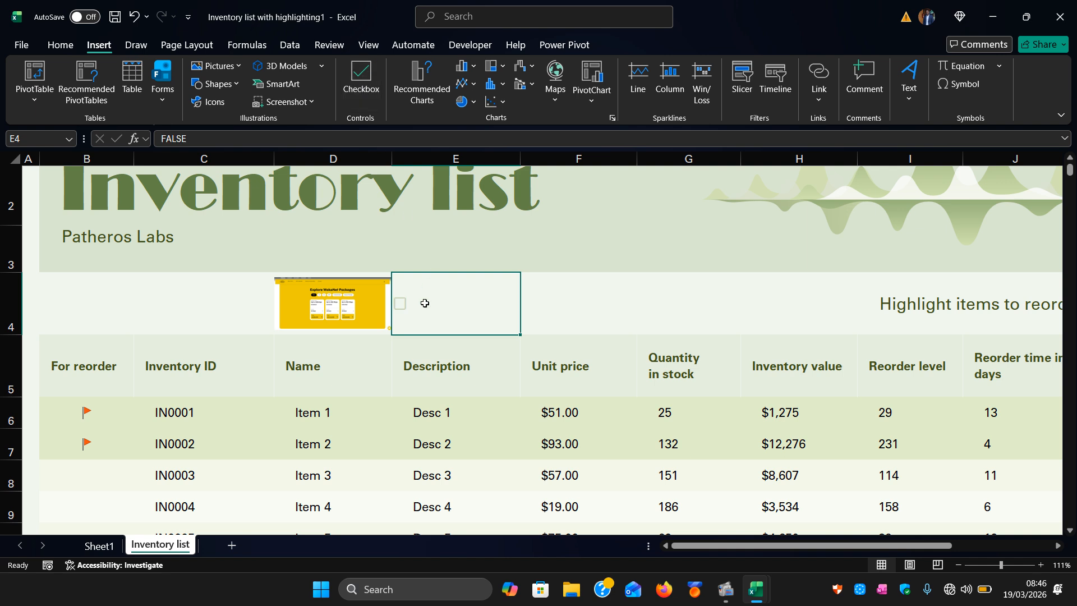
scroll(419, 324, up, 5)
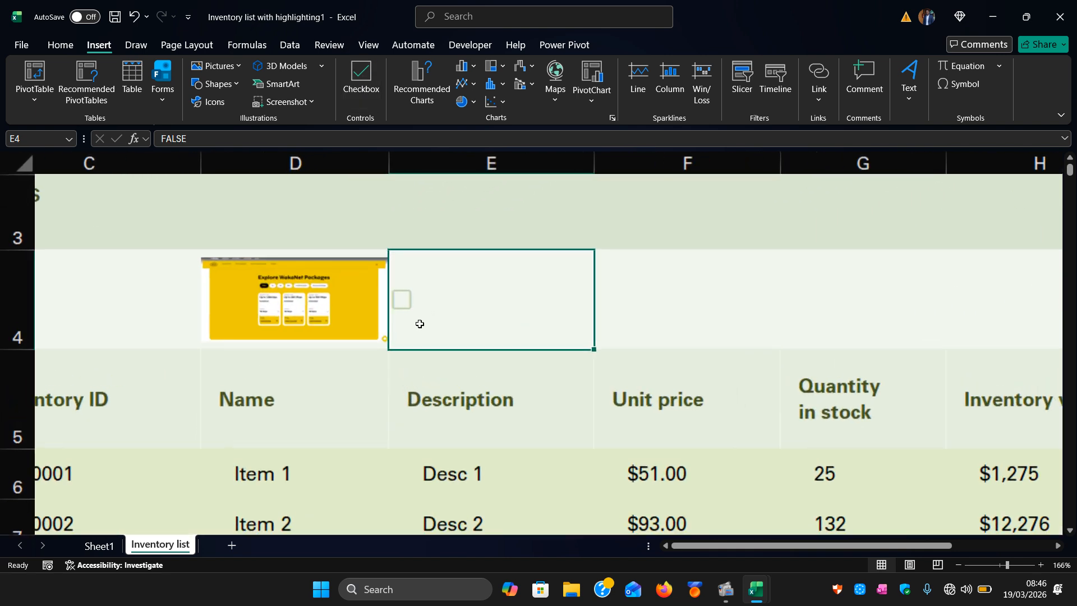
scroll(419, 324, up, 10)
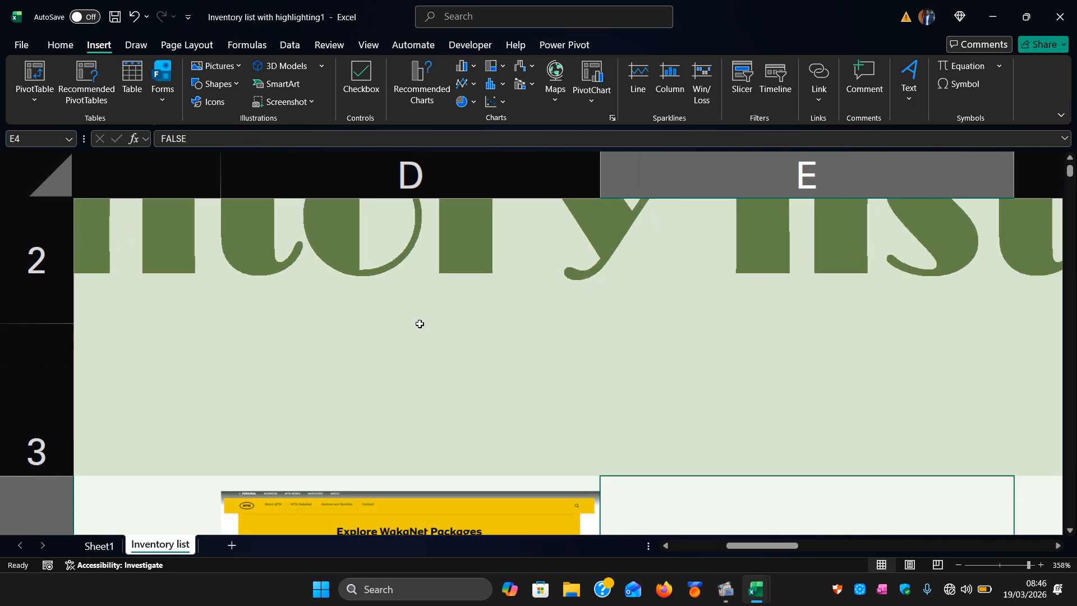
scroll(419, 324, down, 3)
scroll(446, 339, up, 3)
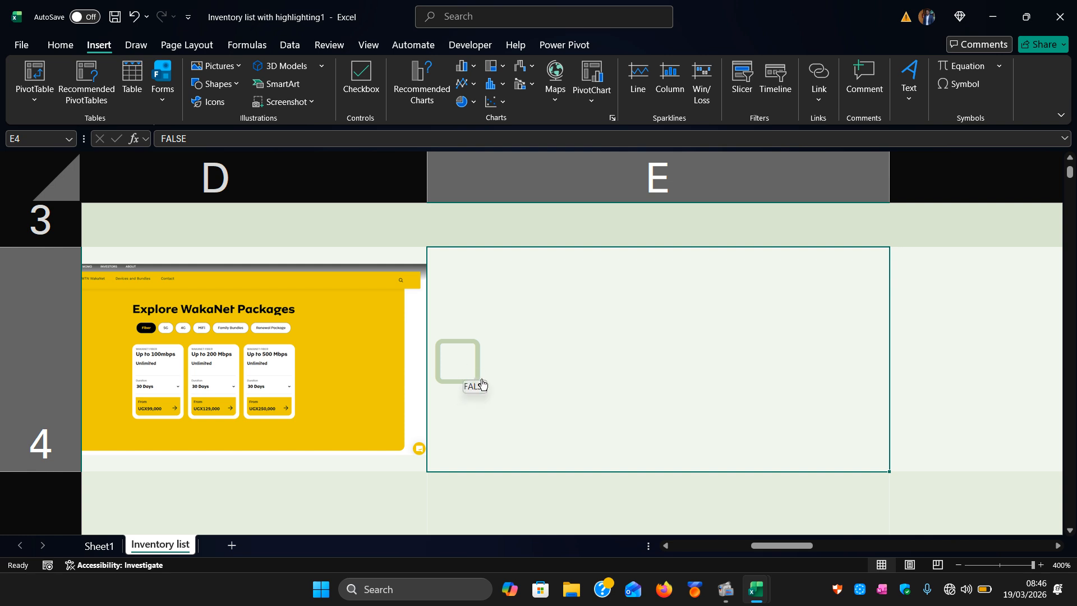
click(458, 362)
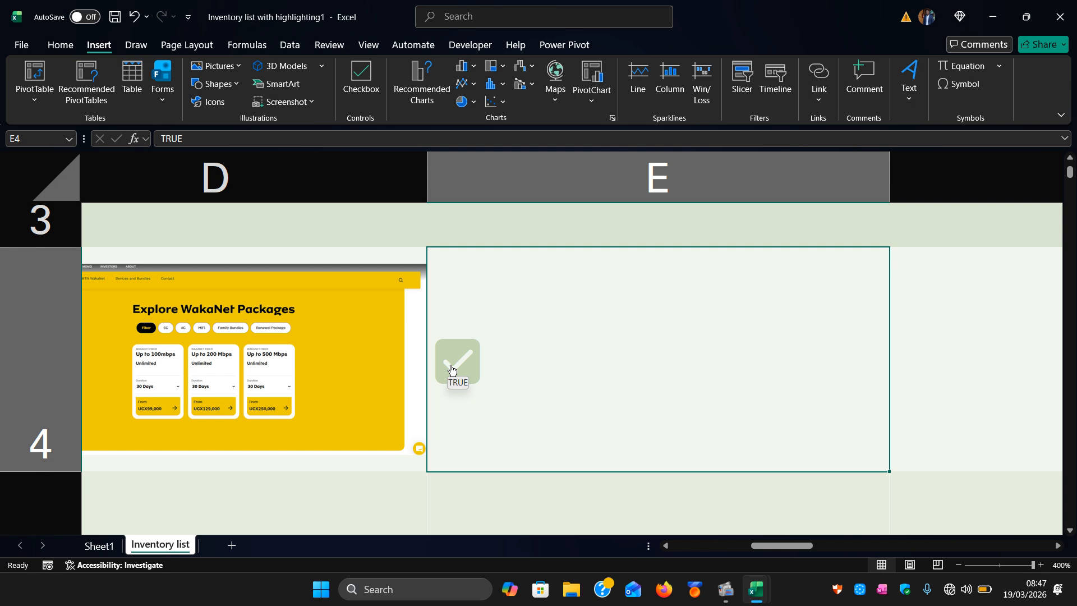
Select the Inventory value column and, together with it, the Name column from the header down to Item 11.
scroll(474, 365, down, 5)
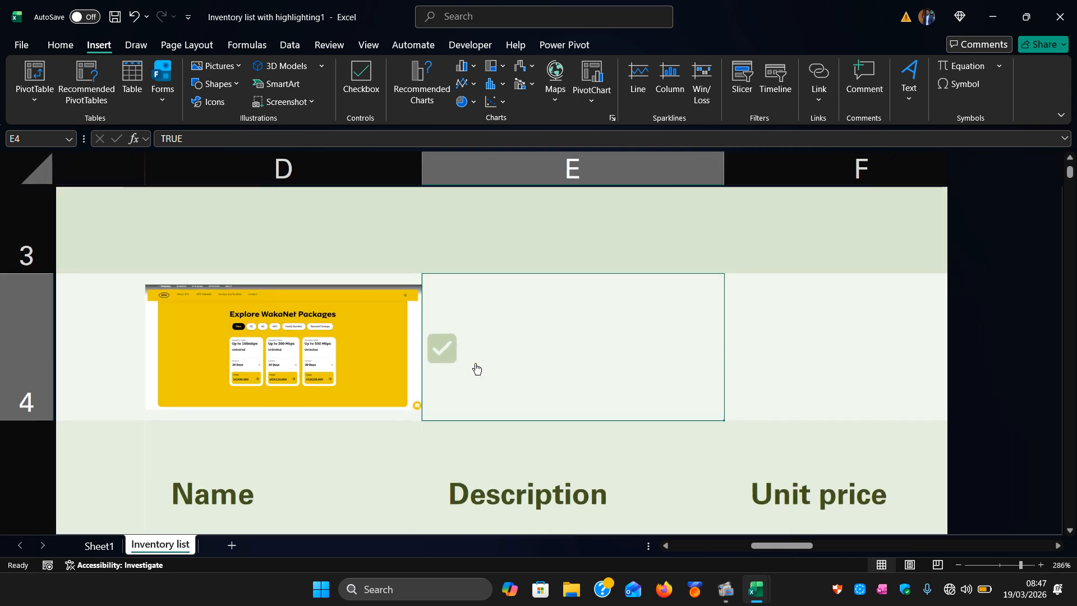
scroll(475, 364, down, 8)
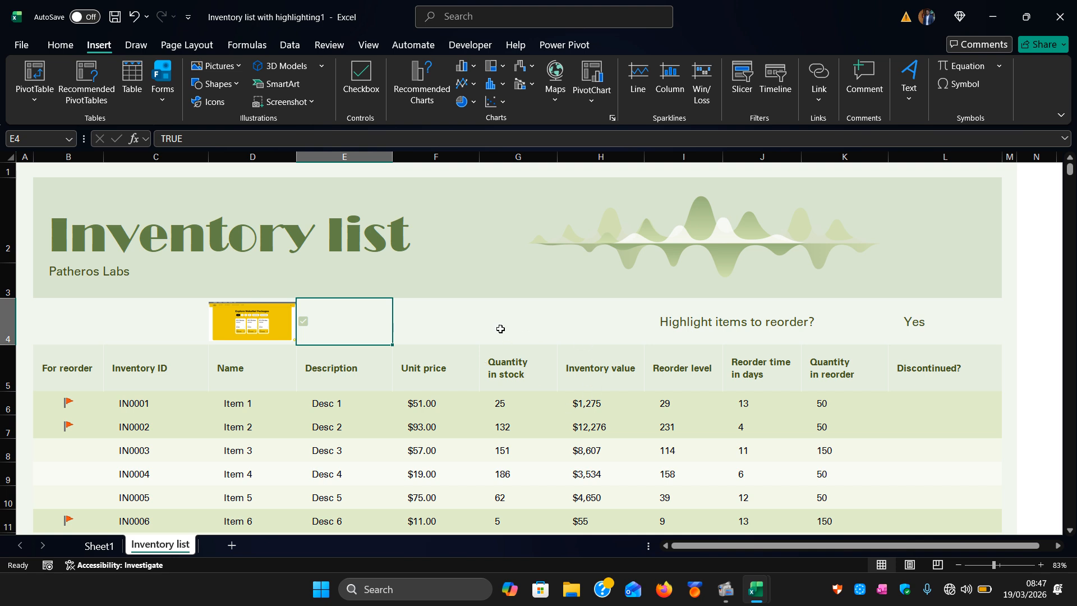
click(489, 310)
scroll(433, 388, down, 1)
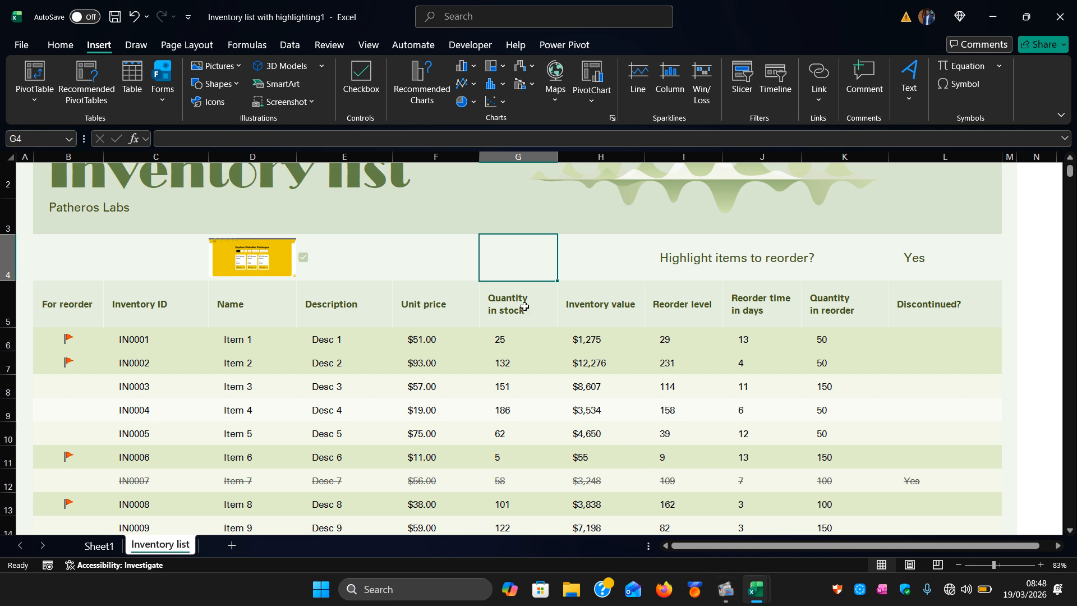
click(600, 289)
click(522, 338)
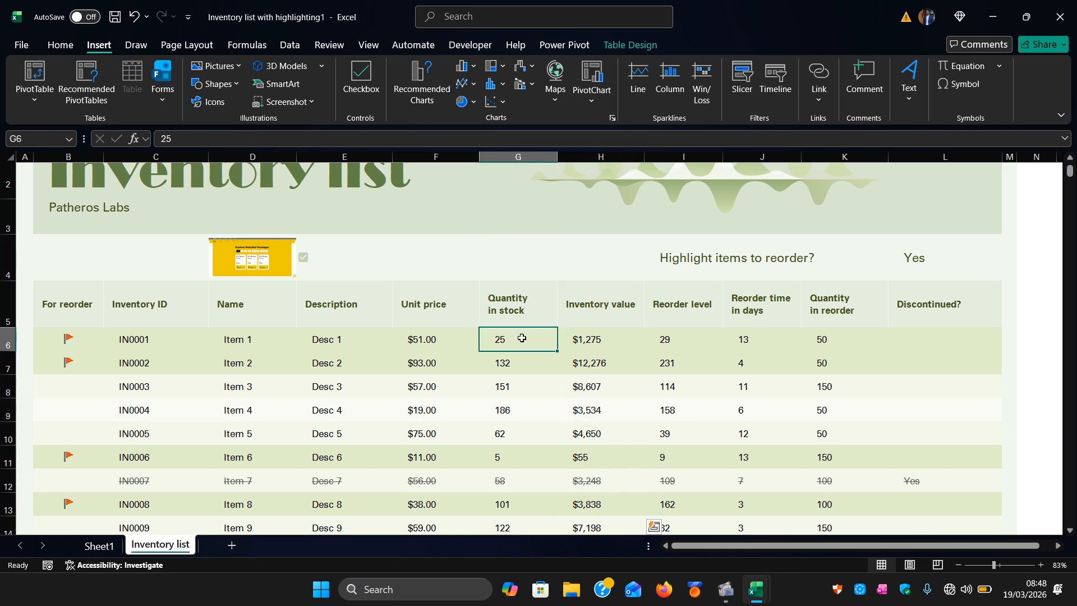
drag(584, 296, 592, 500)
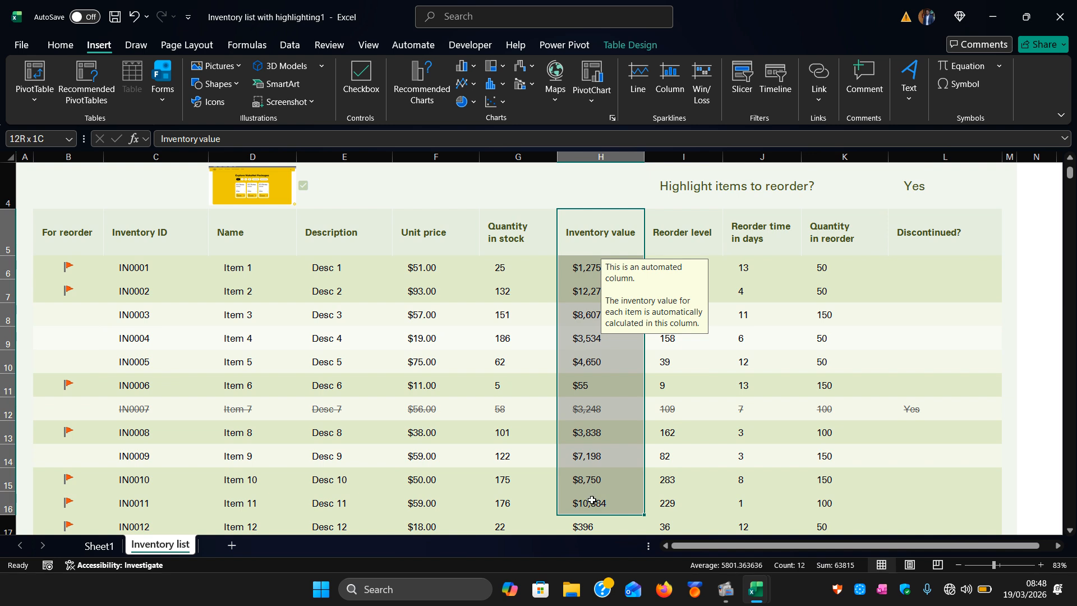
drag(592, 499, 592, 500)
drag(244, 231, 247, 498)
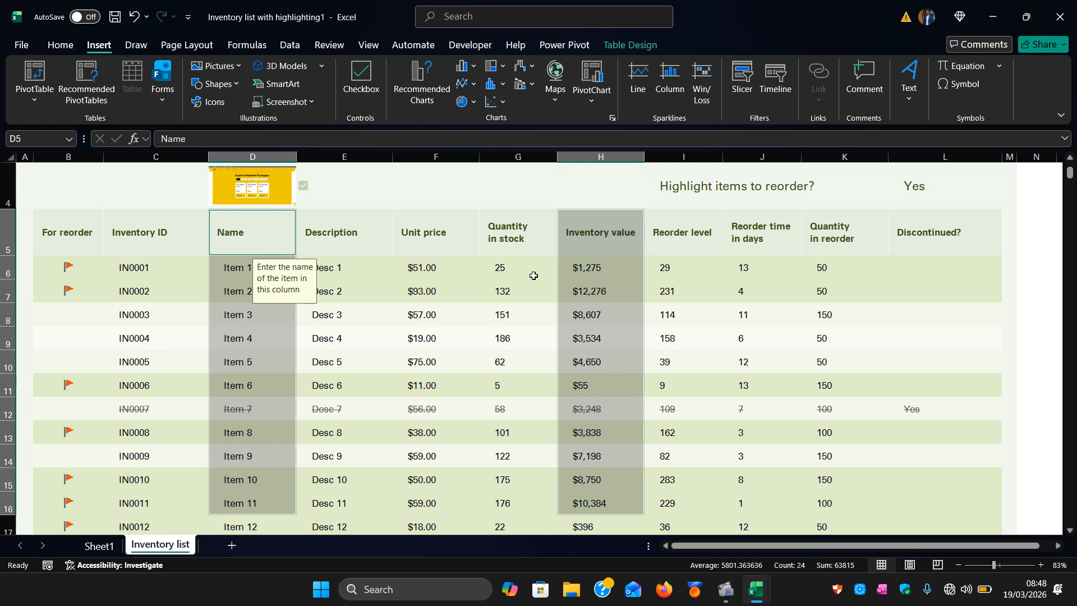
Insert a 3-D Line chart of inventory value by item name.
click(475, 67)
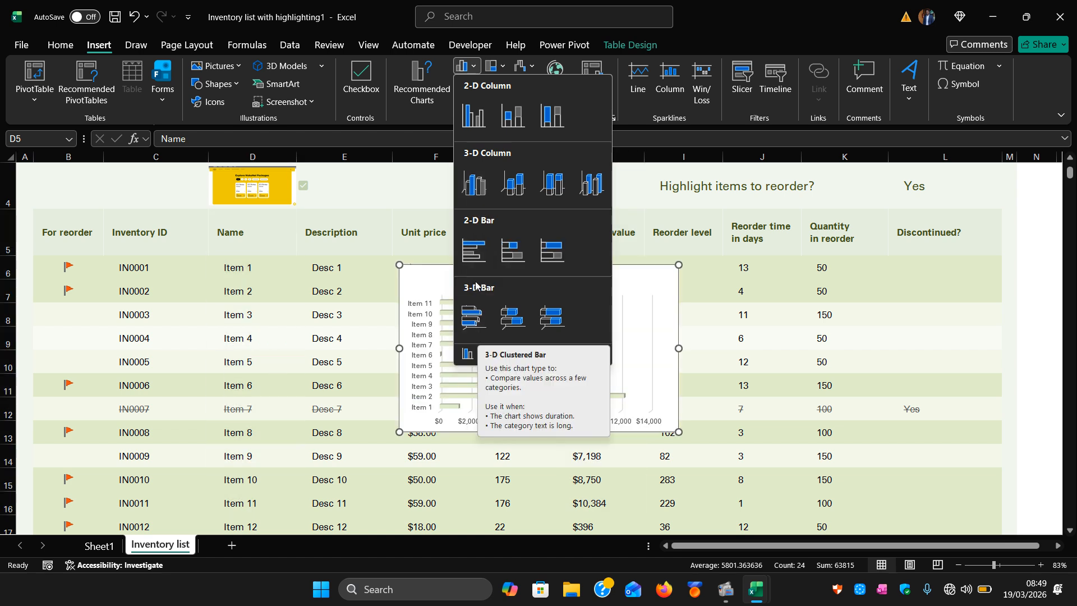
click(410, 119)
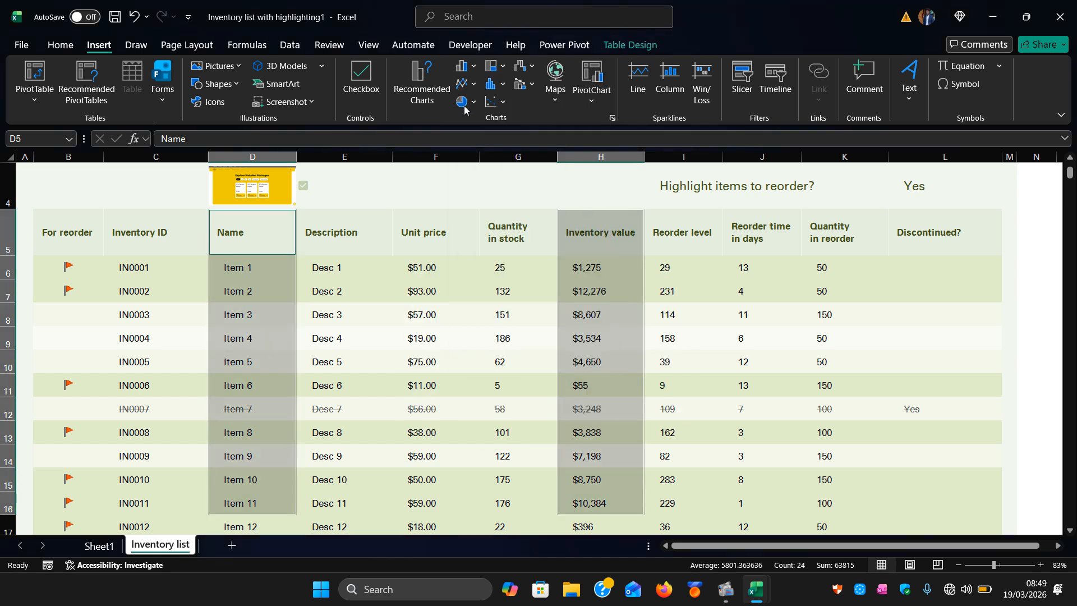
click(473, 84)
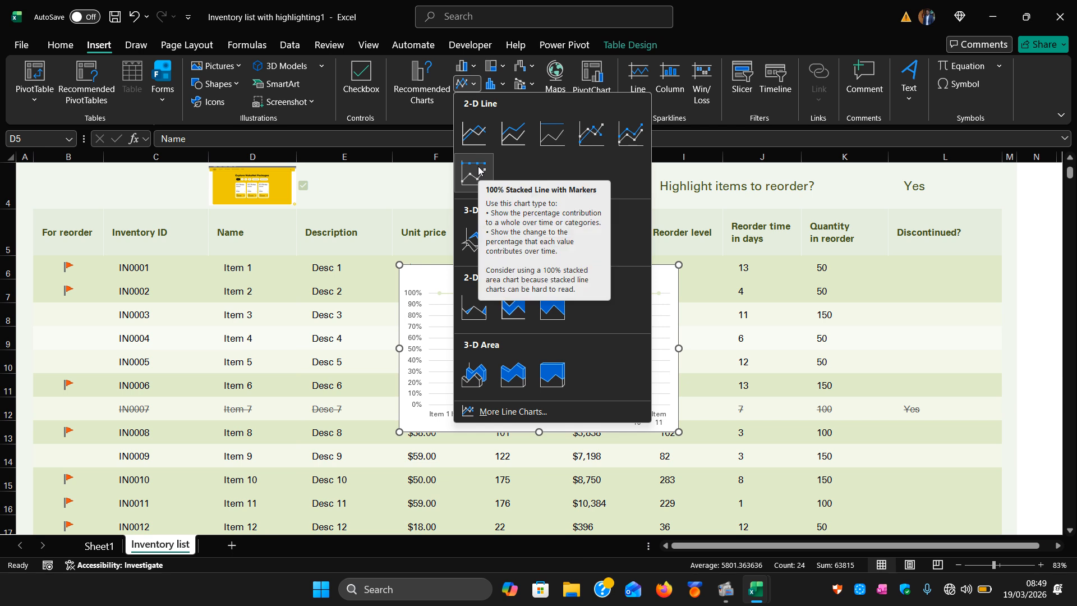
click(473, 242)
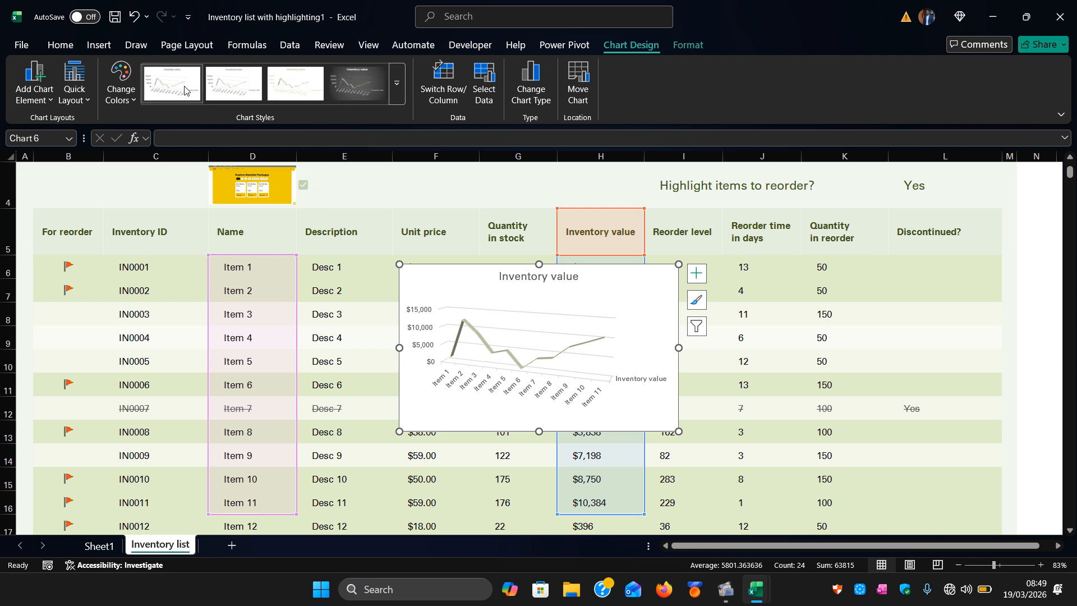
Switch the selected chart to a 3-D Pie and then back to a 3-D Line chart.
click(106, 52)
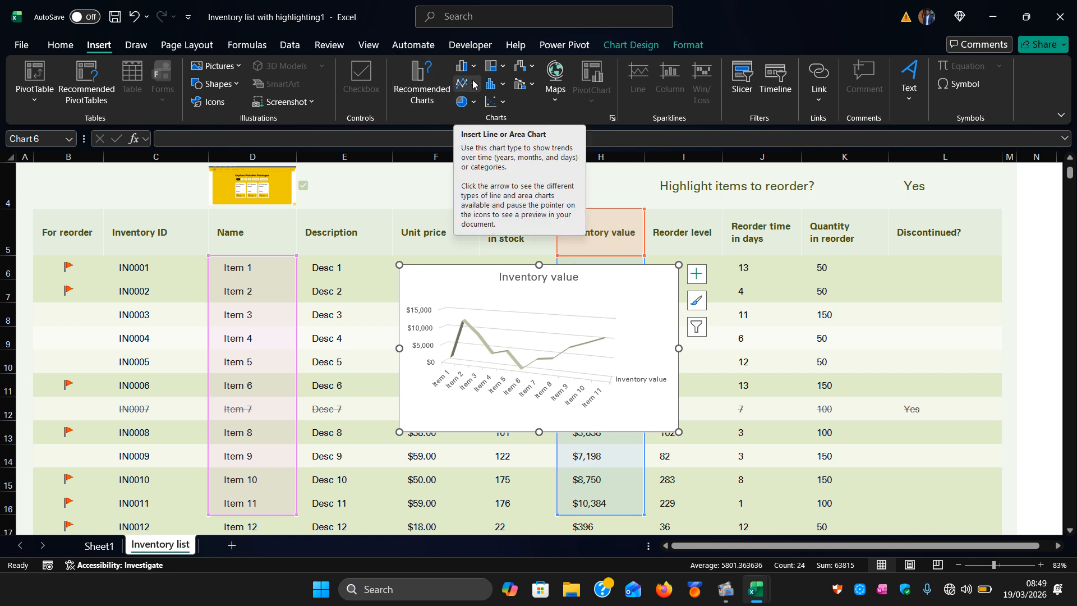
click(474, 103)
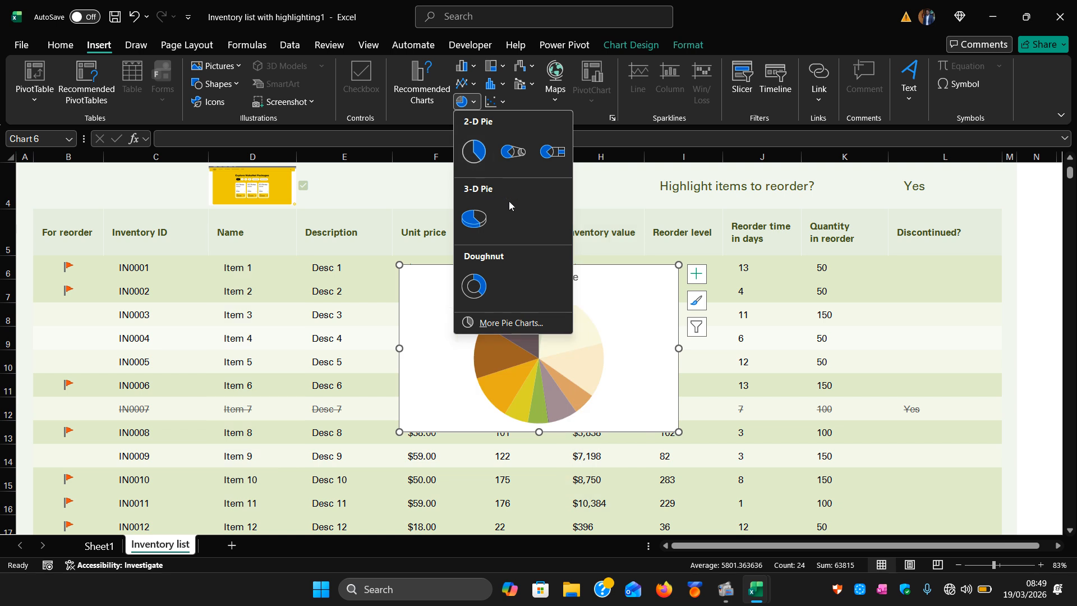
click(473, 221)
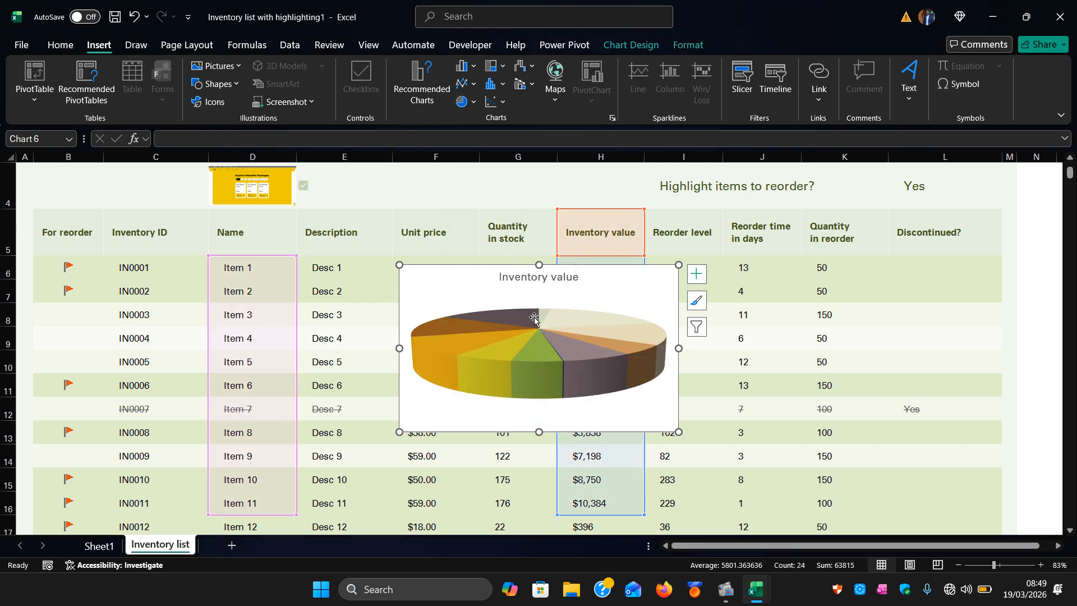
click(474, 84)
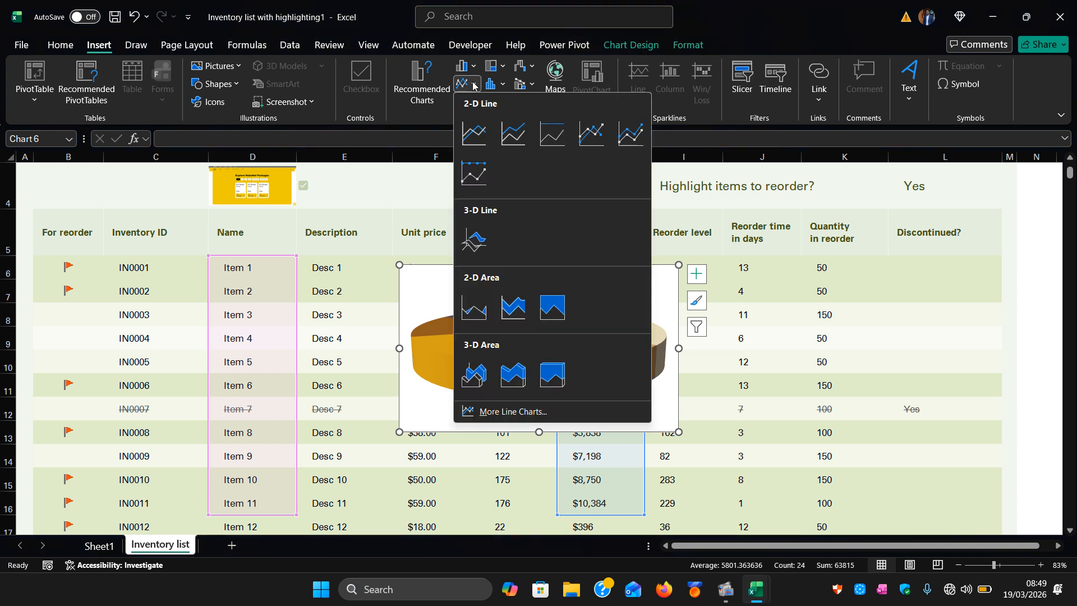
click(477, 246)
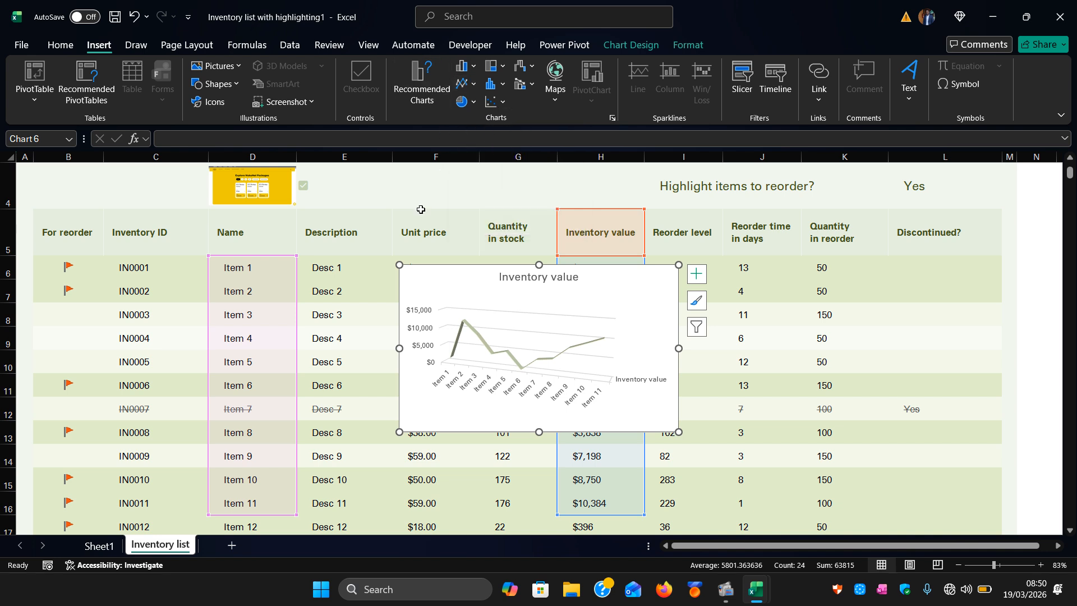
On Sheet1, try to create a PivotChart from the PivotTable range $A$6:$D$30, then cancel the dialog.
click(370, 327)
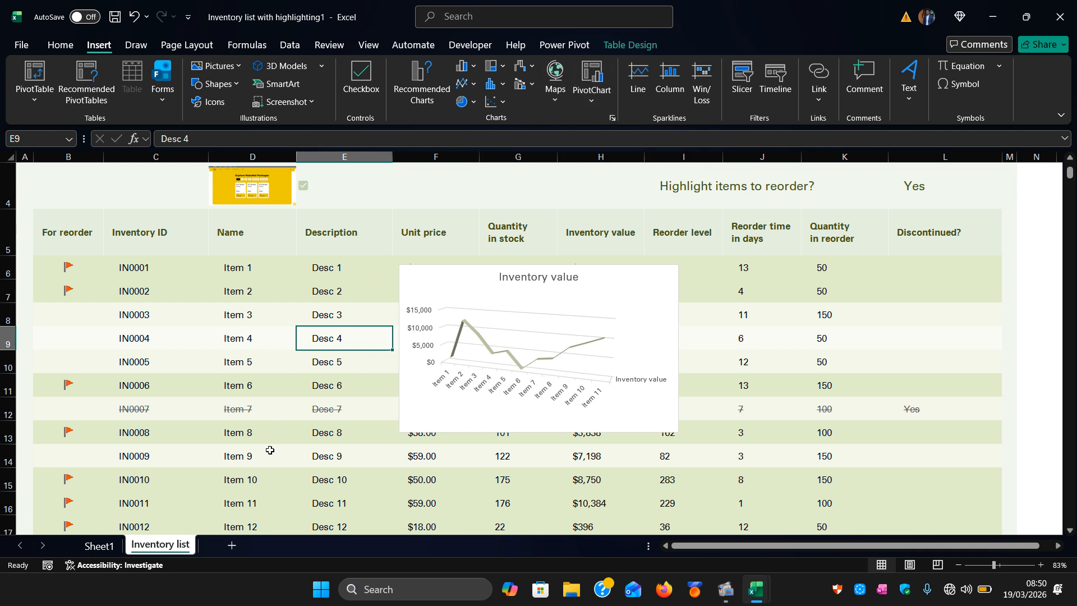
click(97, 547)
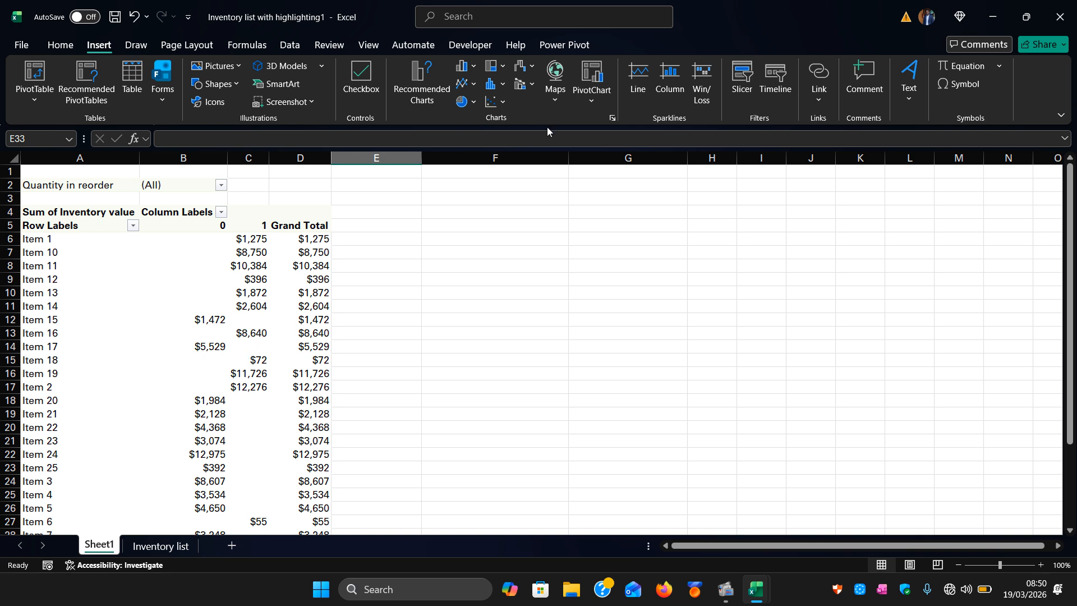
click(593, 102)
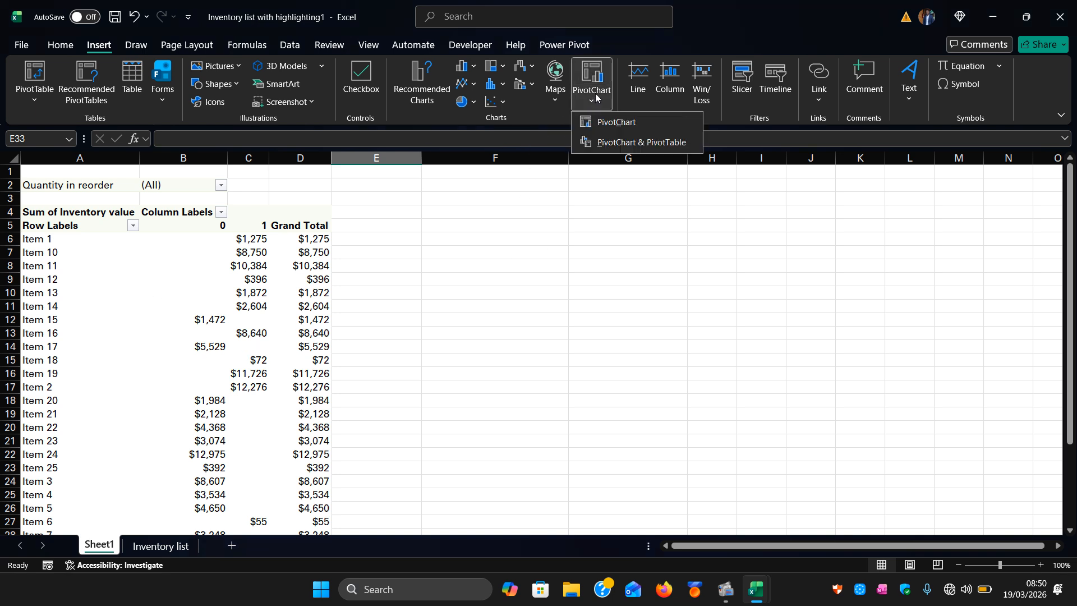
click(594, 122)
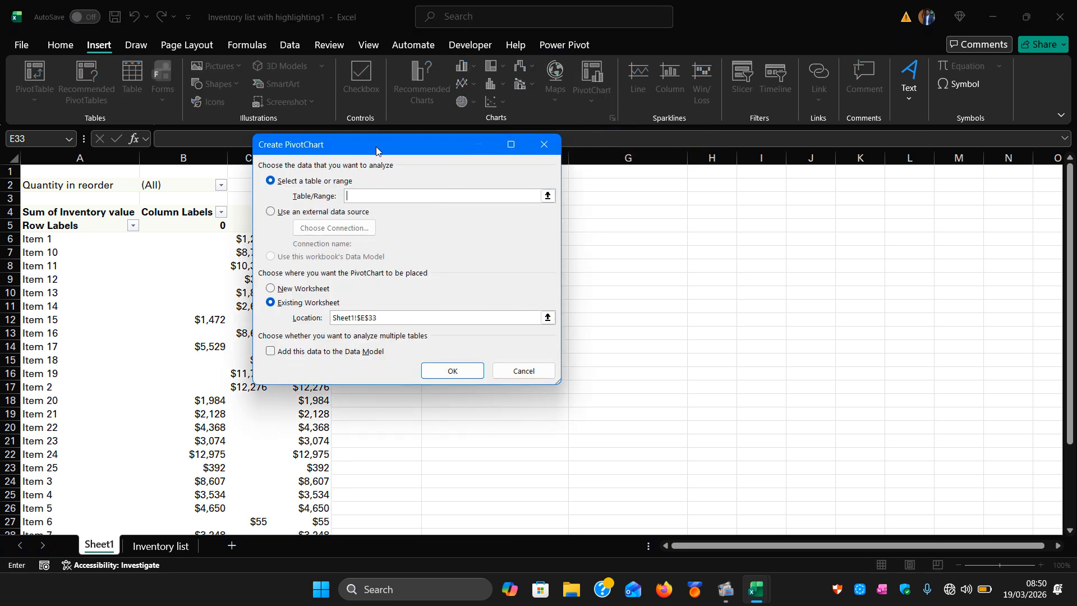
drag(377, 149, 577, 163)
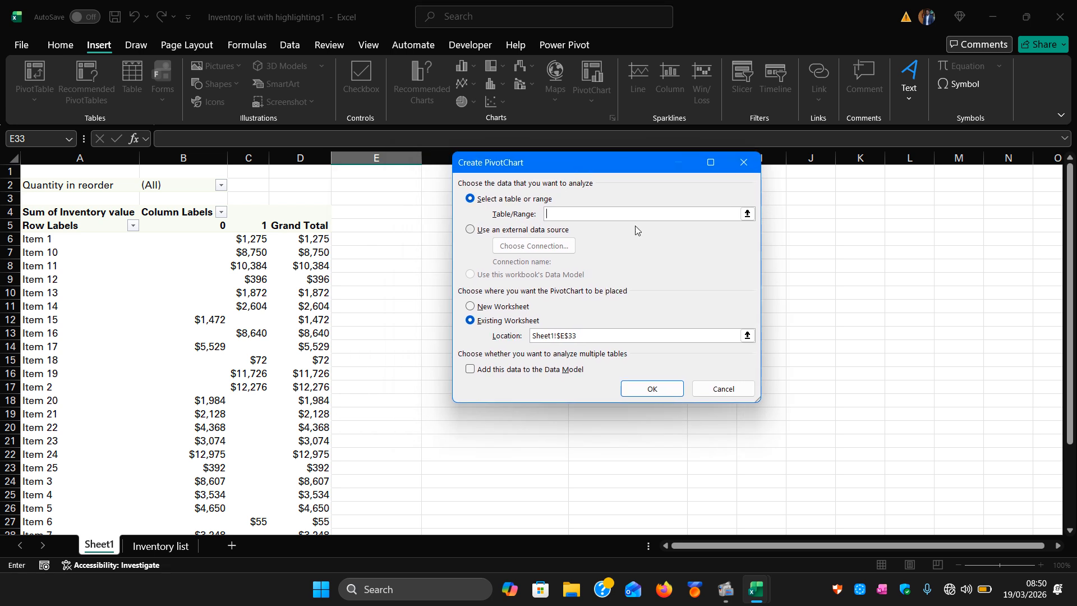
click(748, 215)
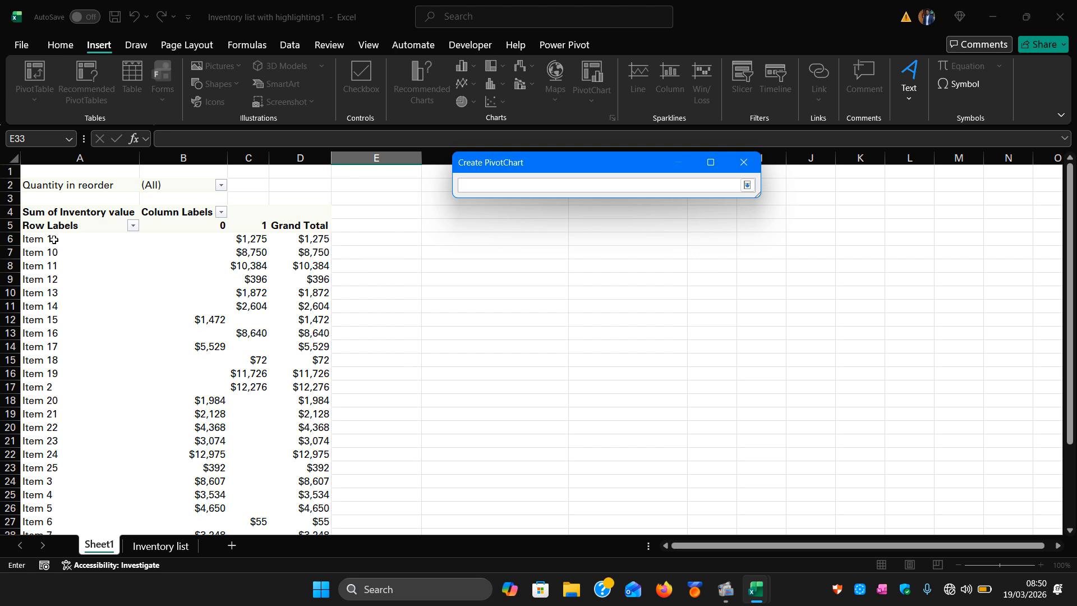
drag(51, 239, 275, 479)
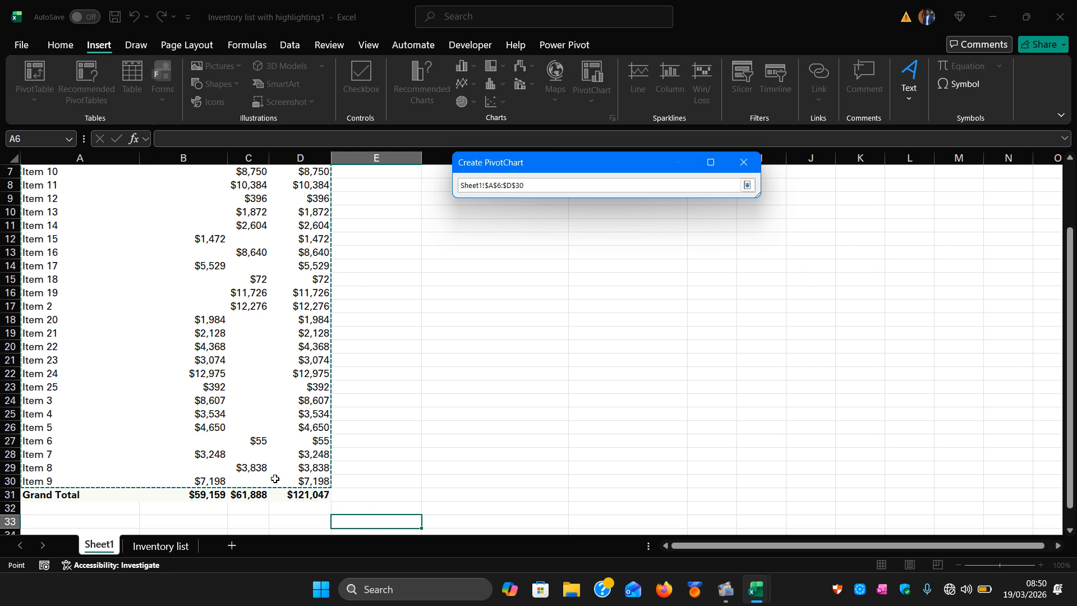
click(748, 186)
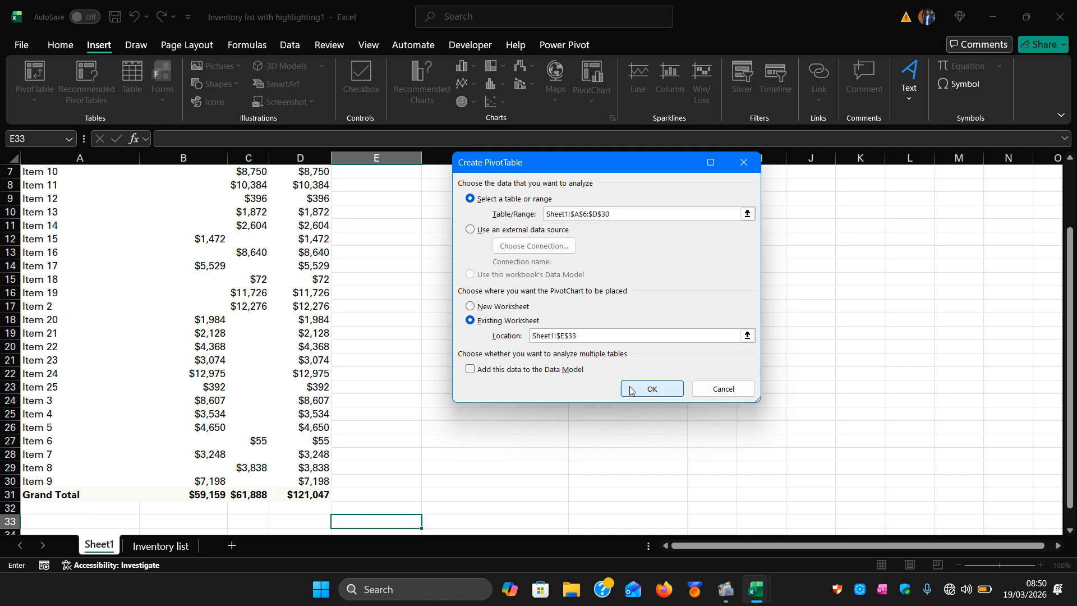
click(663, 388)
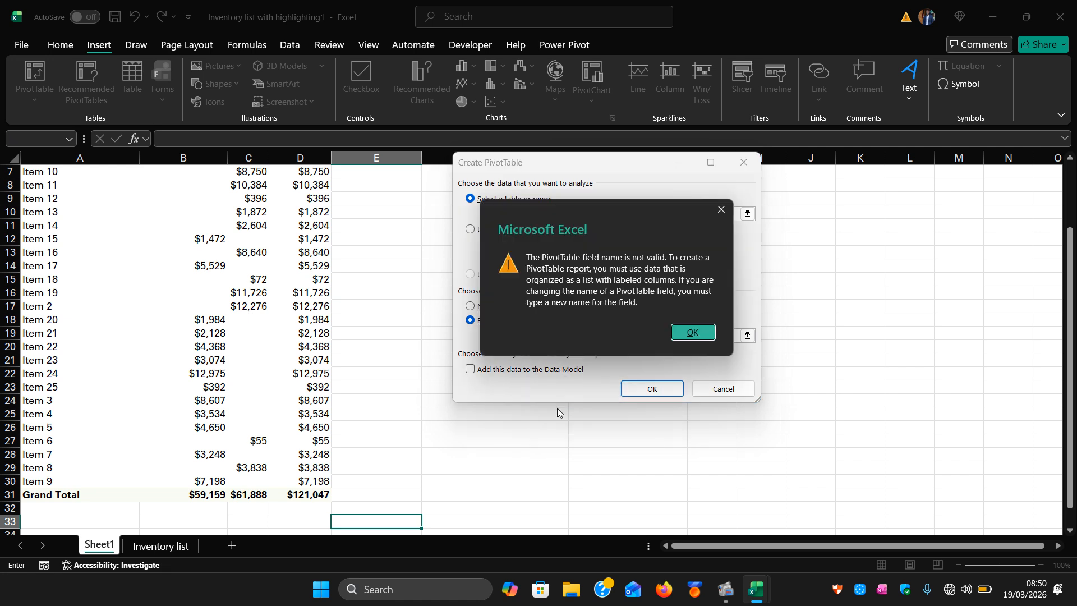
click(692, 333)
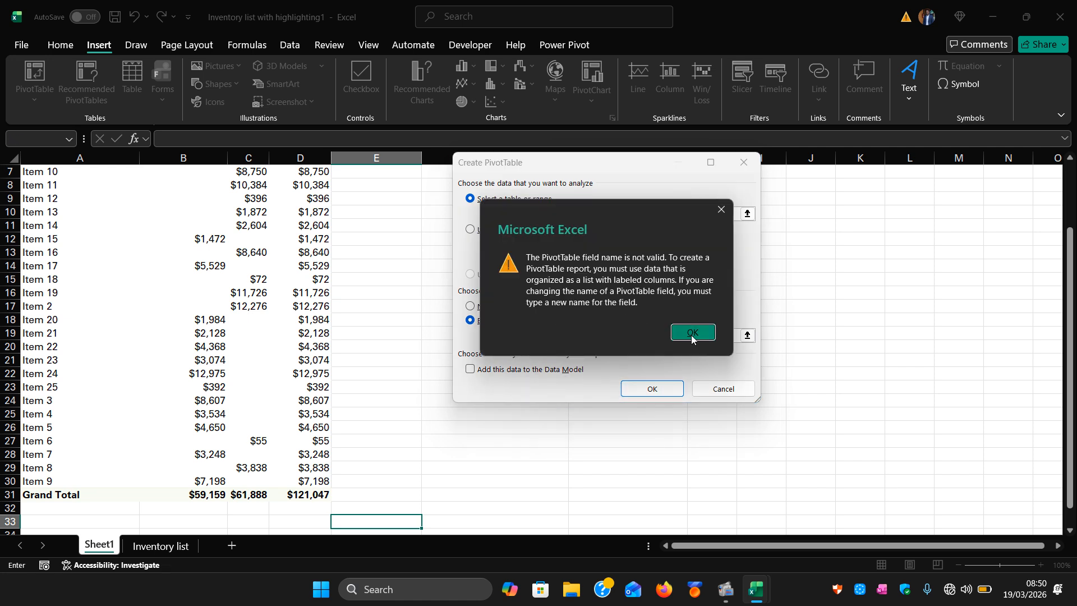
click(652, 388)
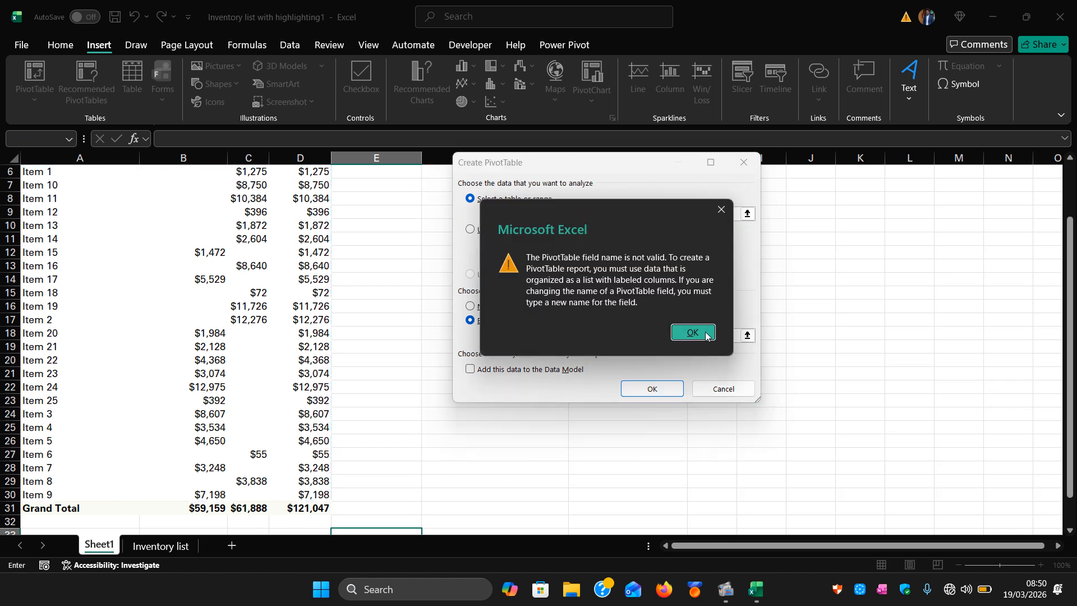
click(692, 333)
click(744, 162)
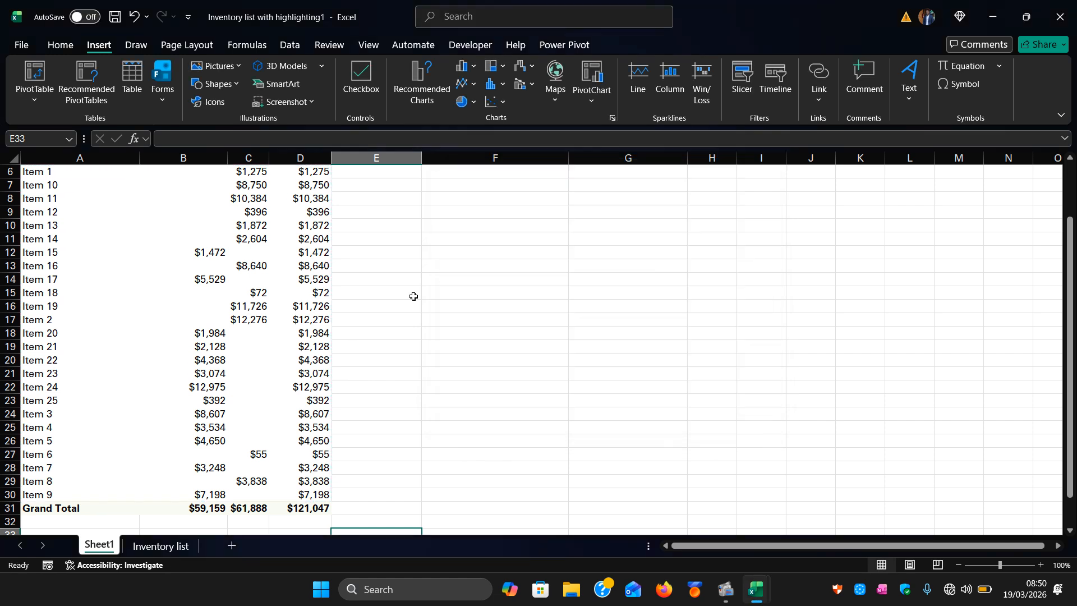
scroll(413, 296, up, 2)
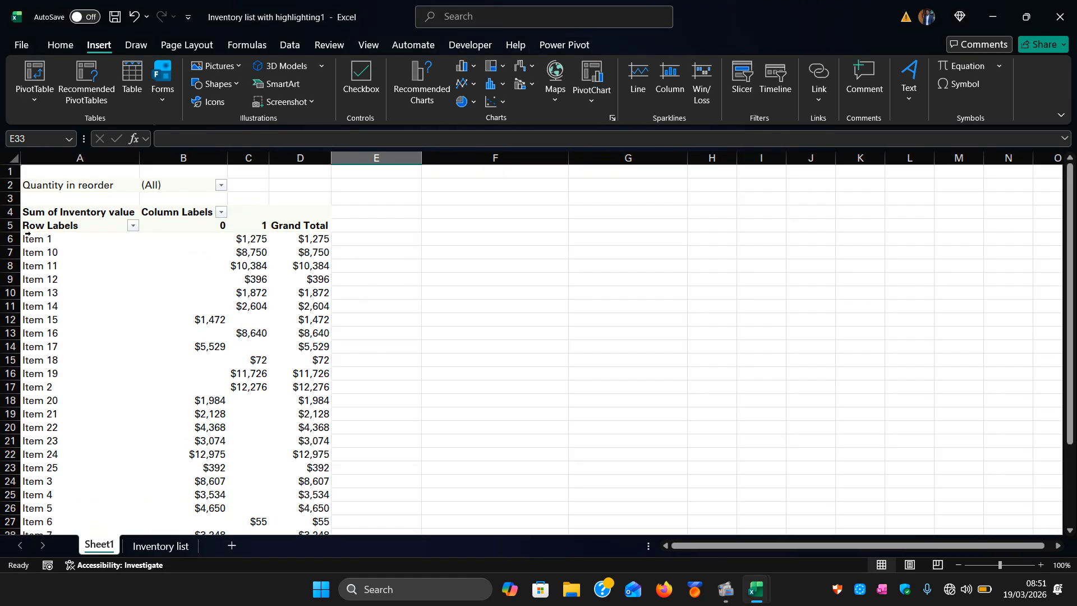
click(144, 306)
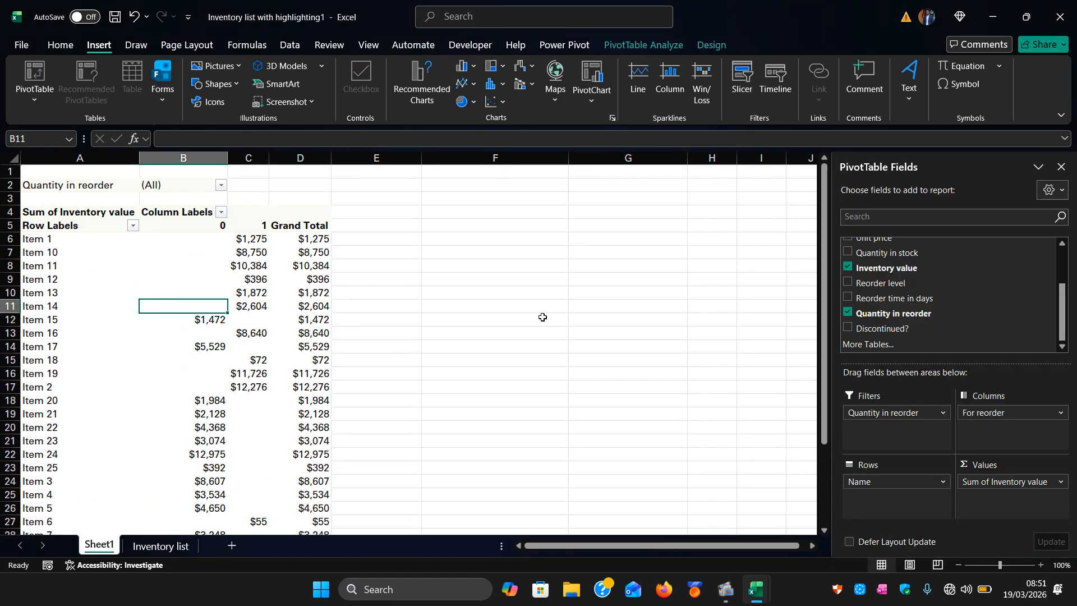
click(591, 102)
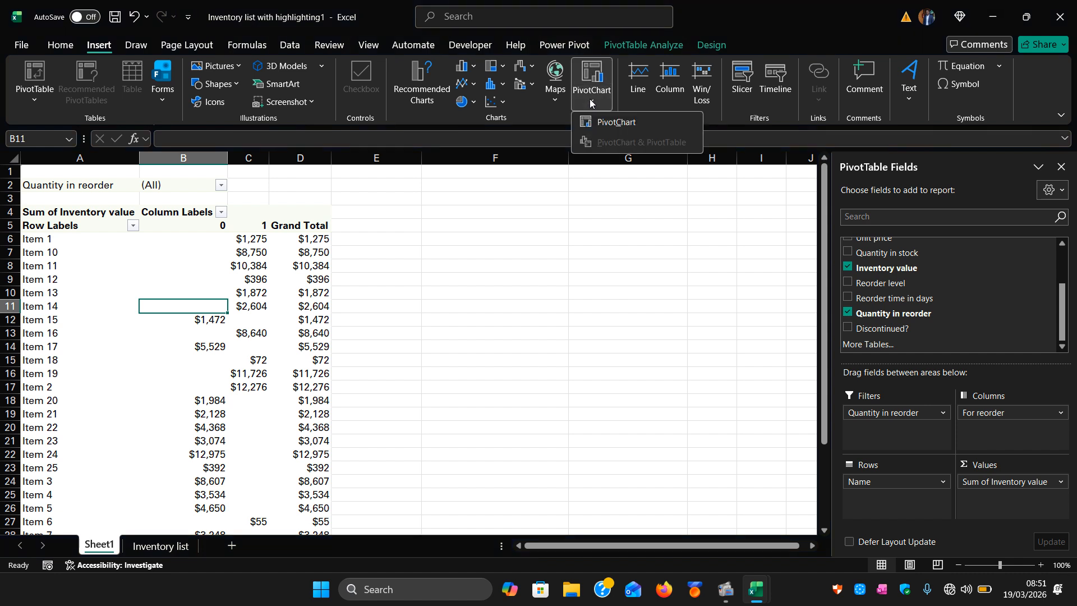
click(610, 121)
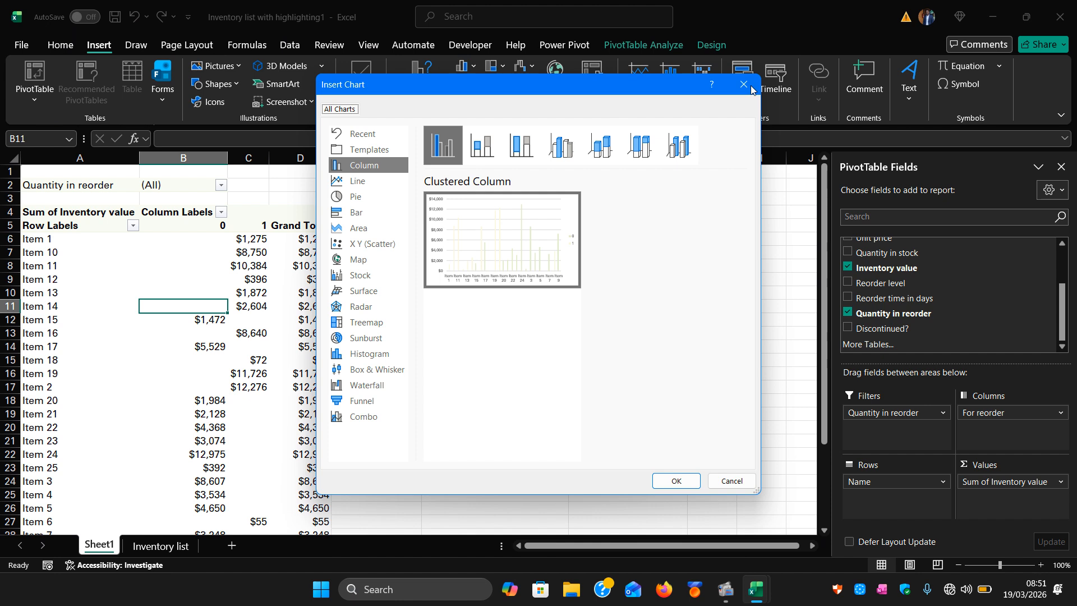
click(746, 86)
Open the Insert Chart dialog for a PivotChart of the PivotTable and browse the Stock and X Y (Scatter) types.
click(143, 392)
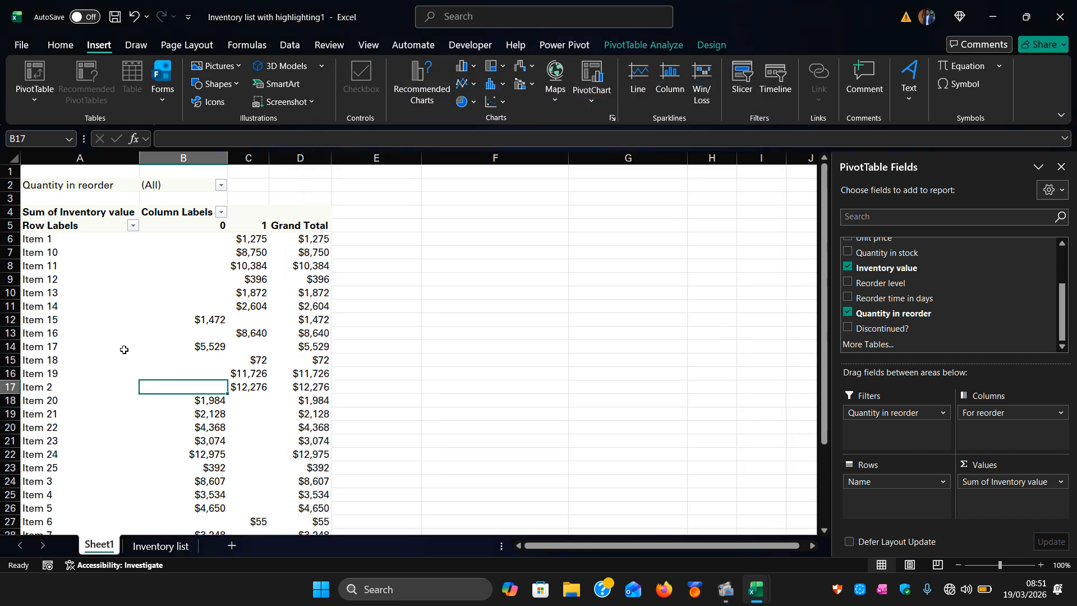
click(115, 333)
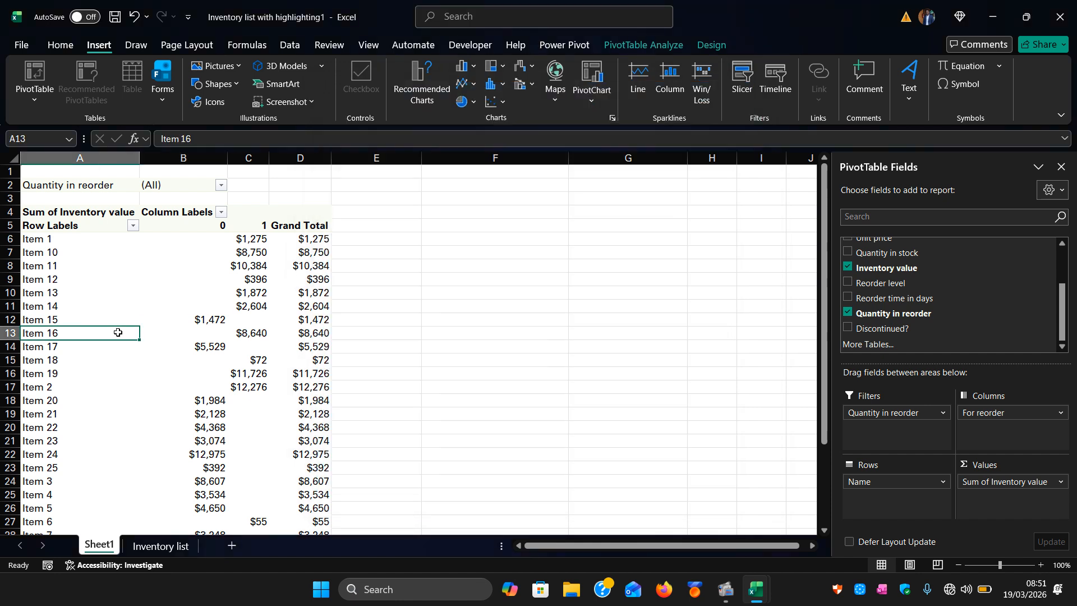
click(590, 102)
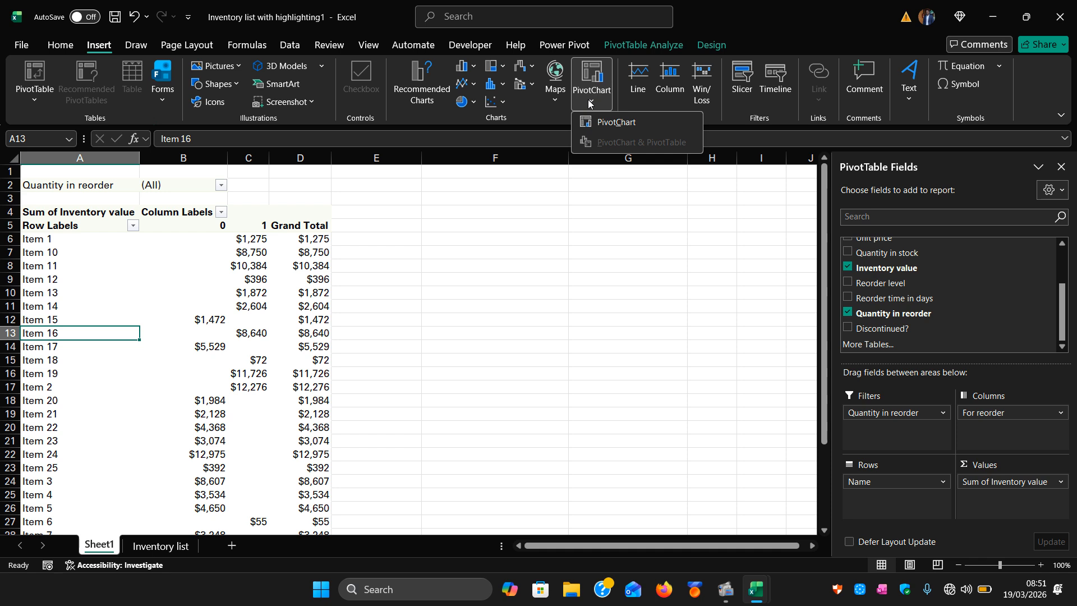
click(599, 127)
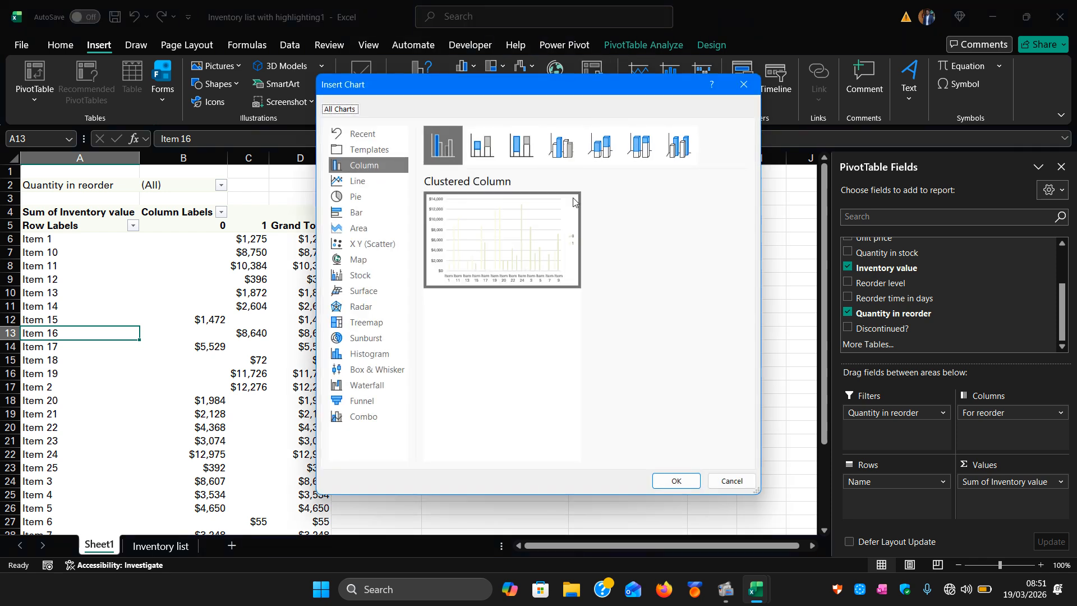
click(348, 276)
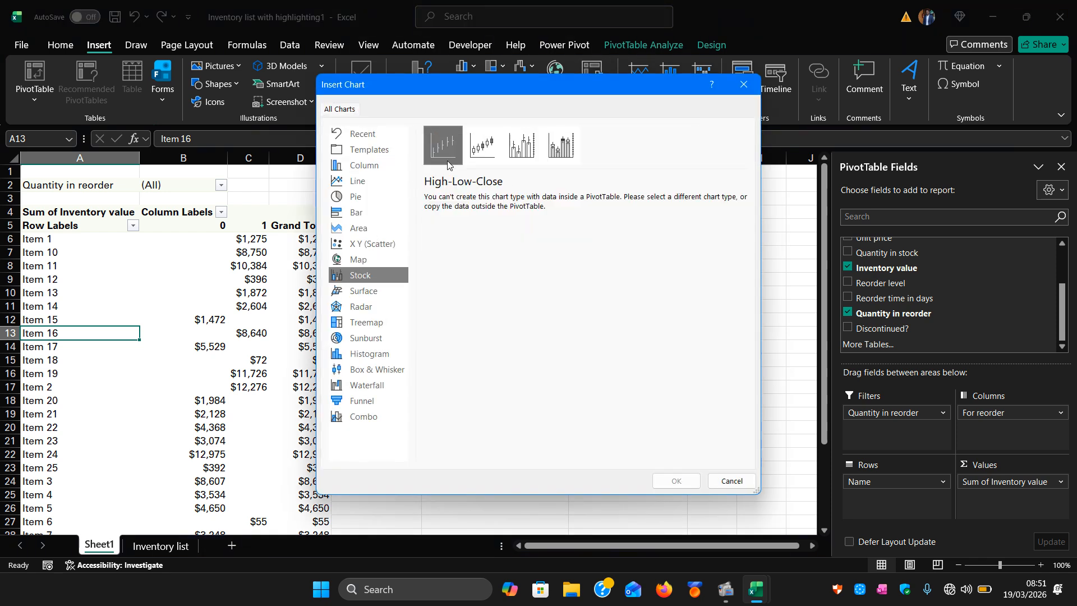
click(482, 145)
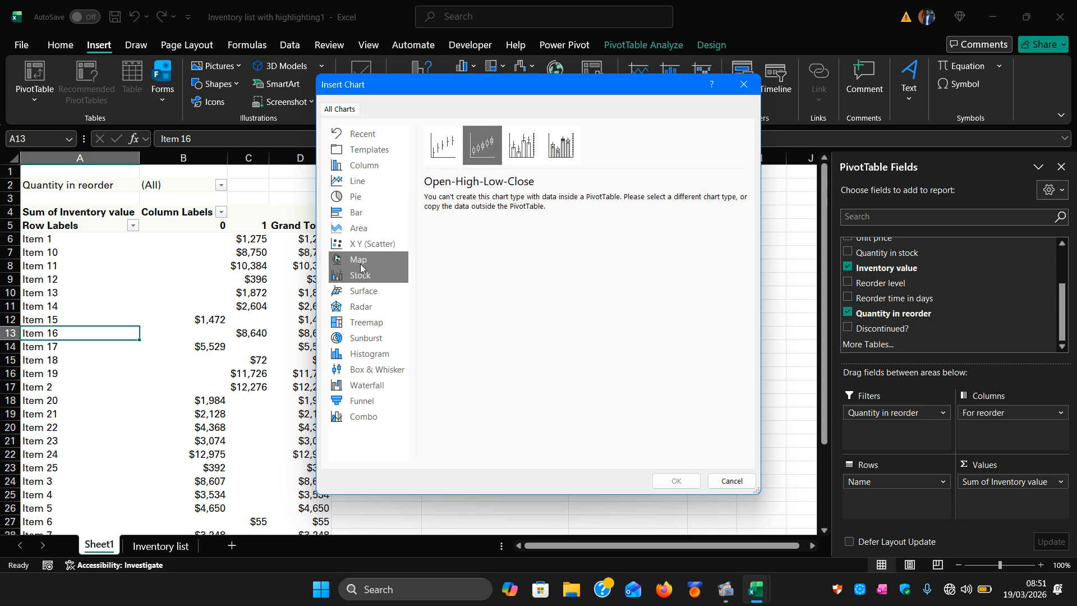
click(361, 264)
click(372, 247)
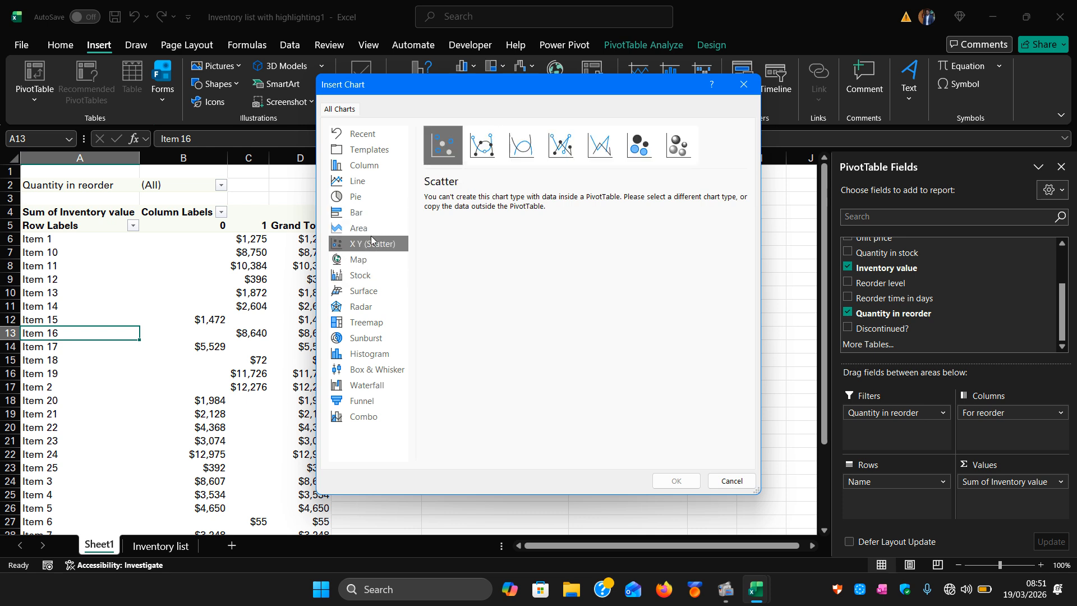
click(368, 277)
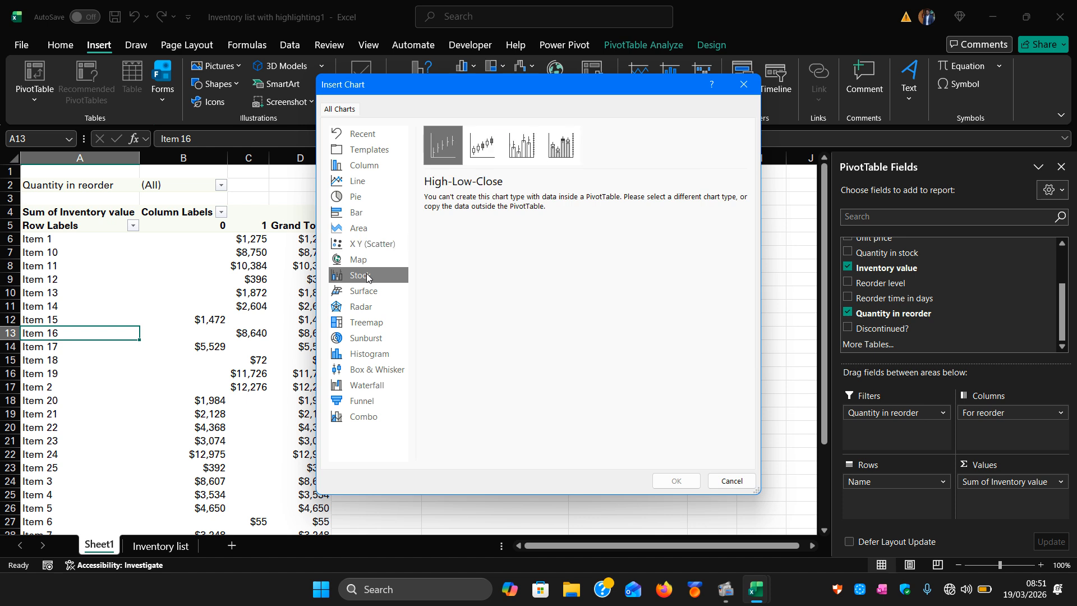
click(478, 161)
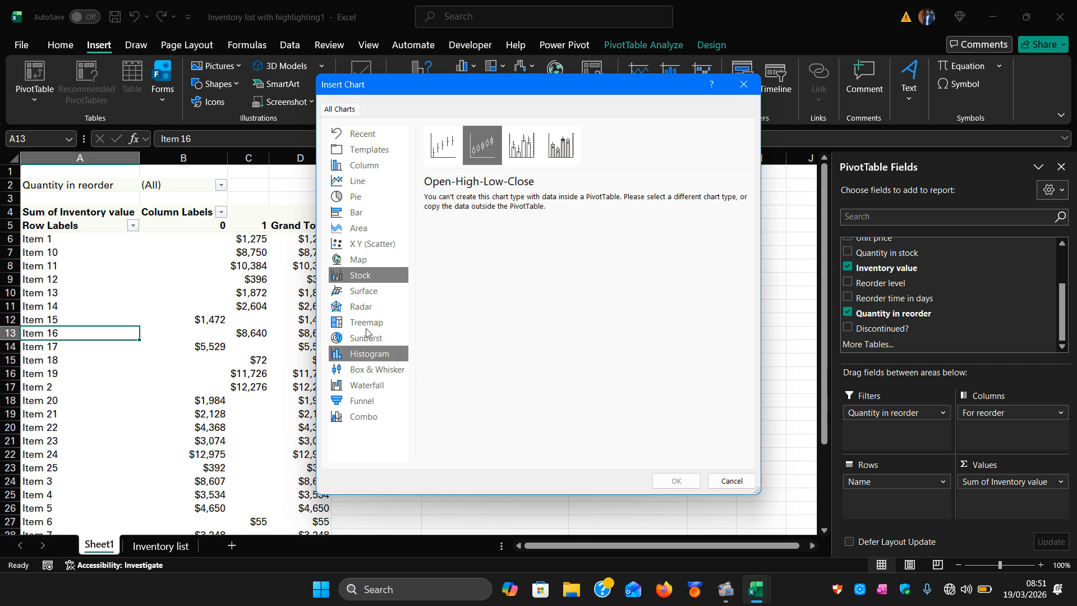
Browse the Radar, Sunburst and Treemap types, then insert a 3-D Line PivotChart of the PivotTable.
click(355, 311)
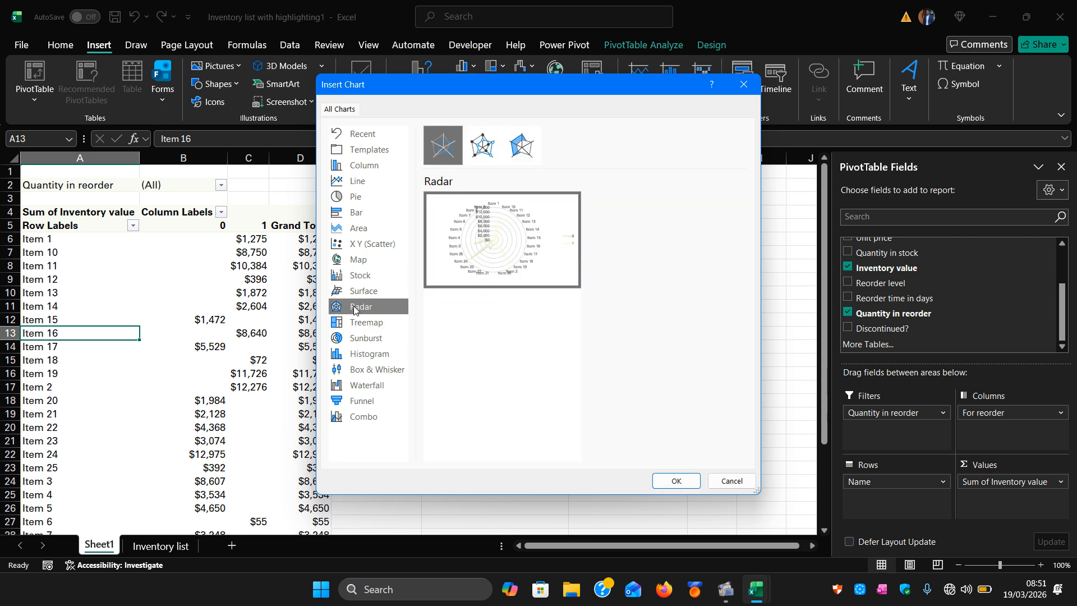
click(490, 145)
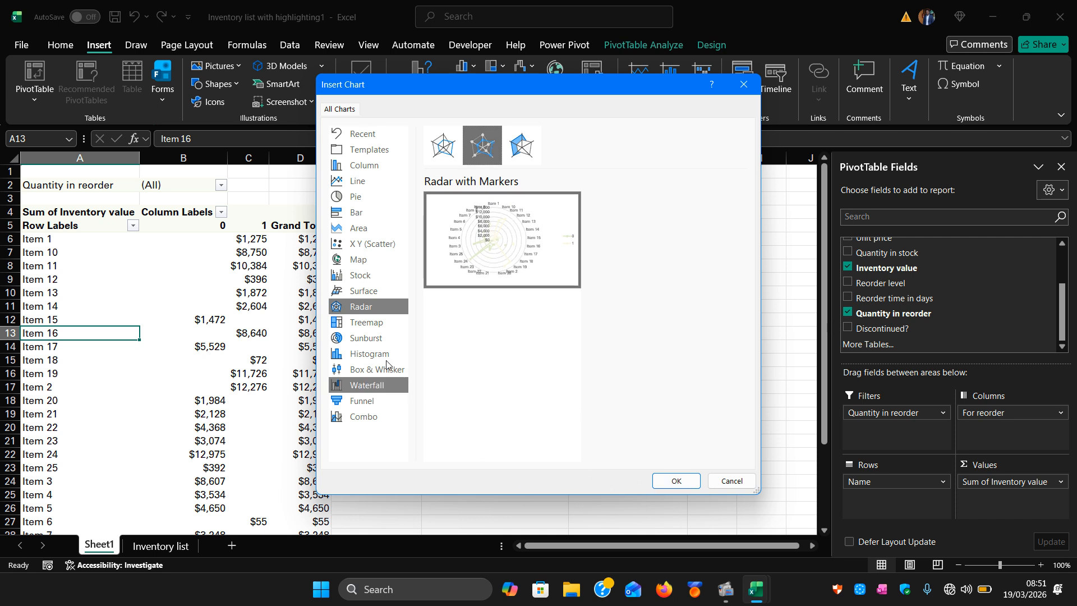
click(374, 342)
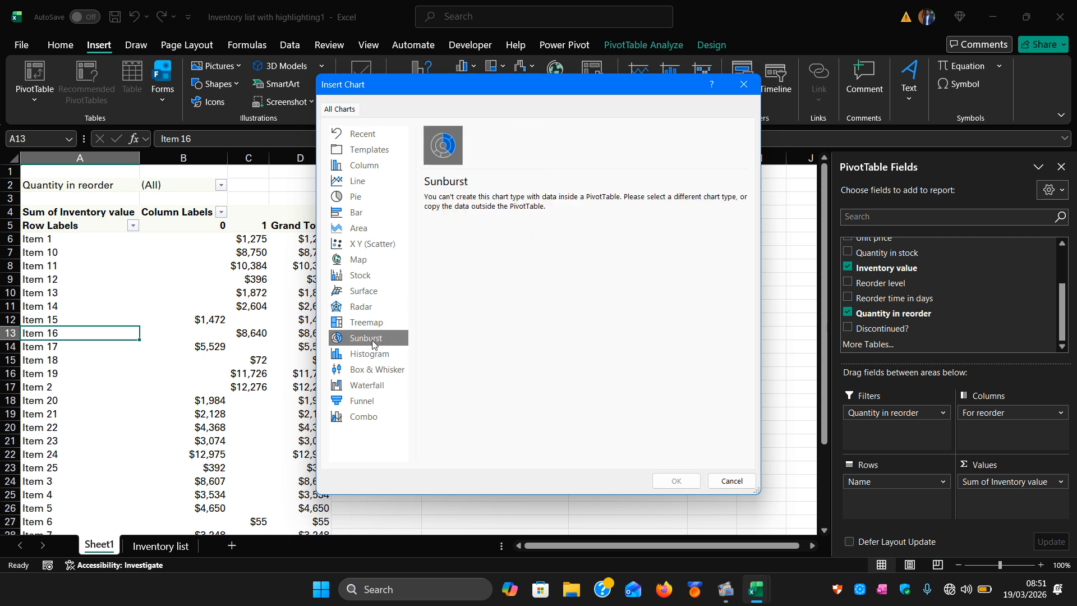
click(373, 324)
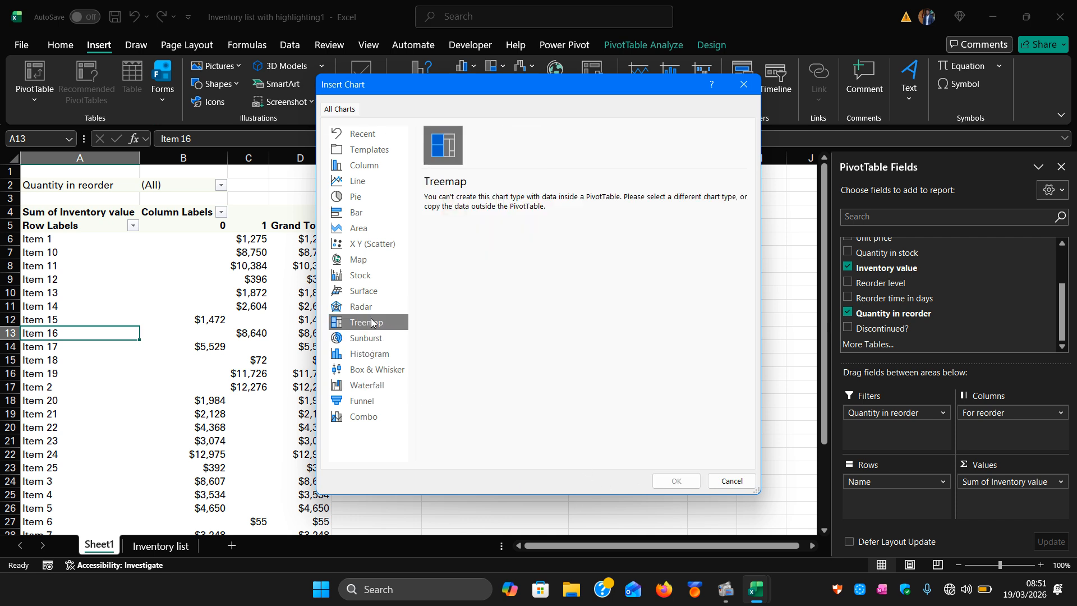
click(351, 186)
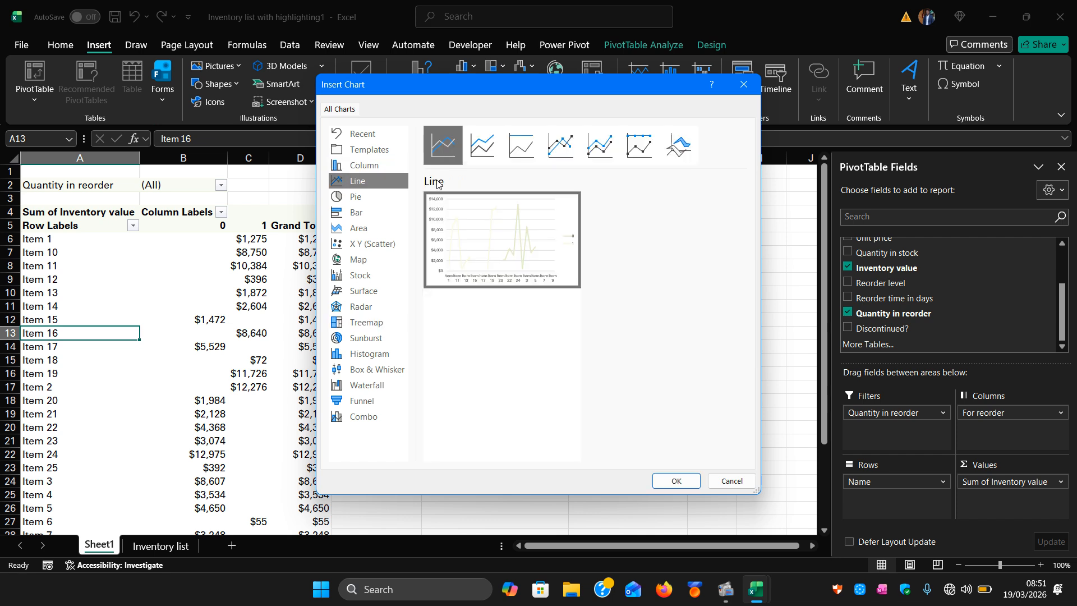
click(681, 151)
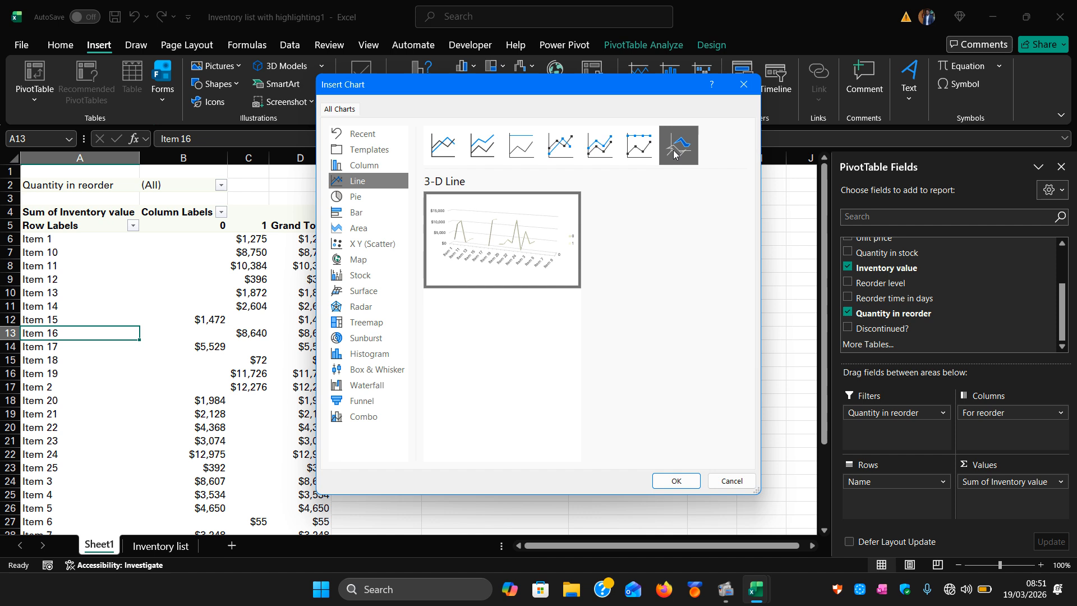
click(656, 481)
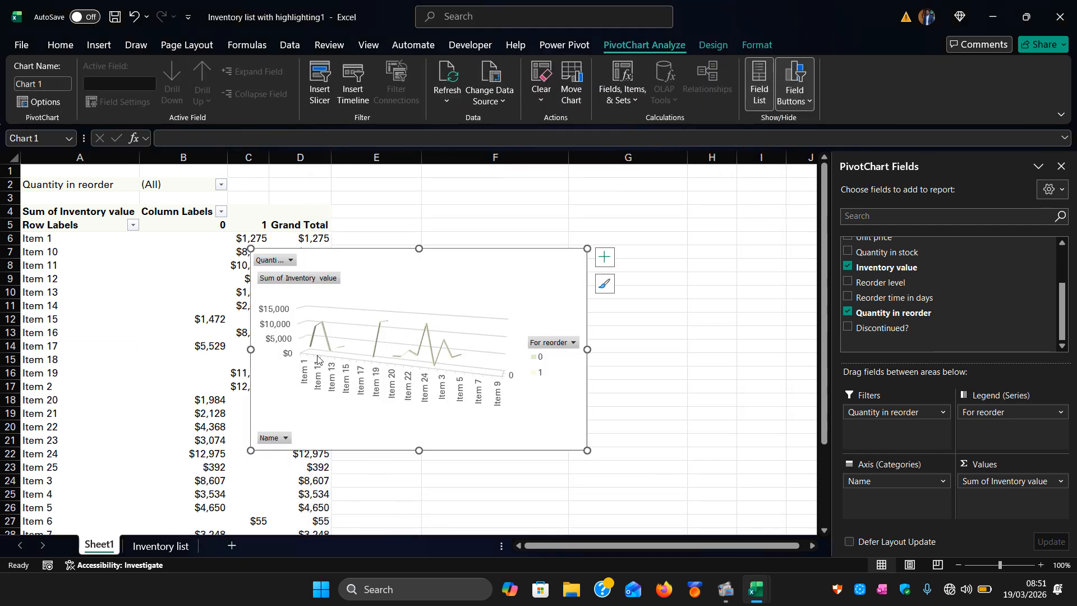
Move the PivotChart up beside the PivotTable on Sheet1.
drag(427, 268, 541, 242)
ctrl+scroll(432, 349, up, 3)
ctrl+scroll(432, 349, down, 5)
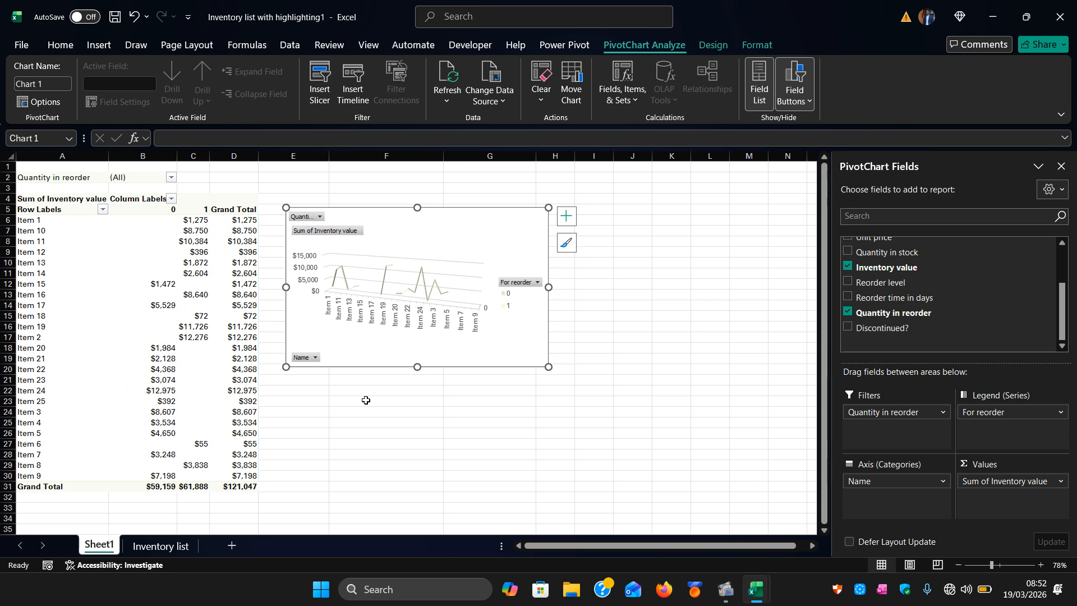
Switch between Sheet1 and the Inventory list sheet to compare the PivotChart with the regular Inventory value chart.
click(145, 546)
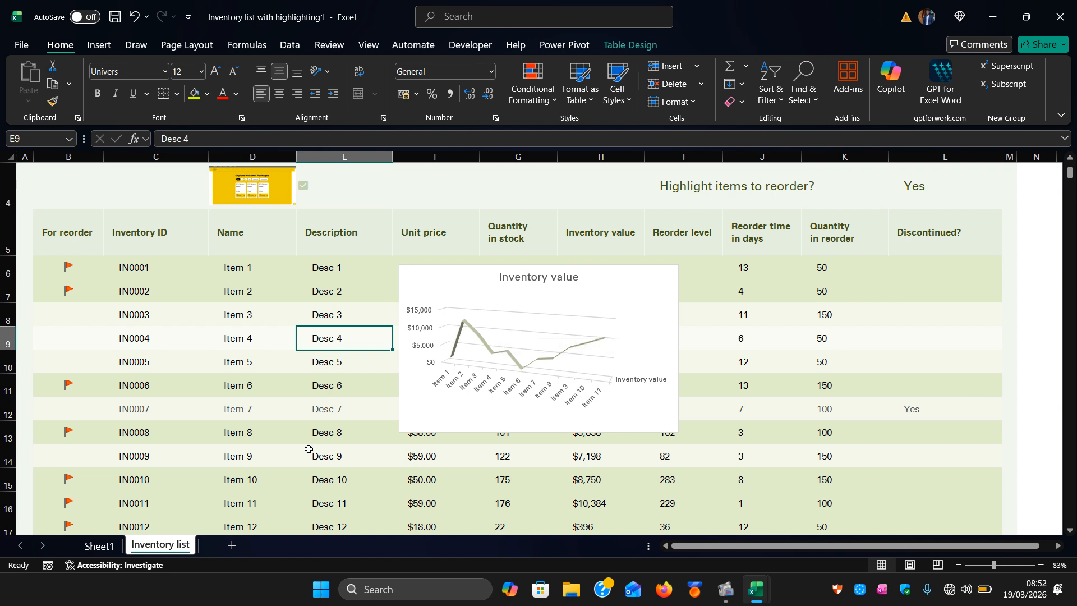
click(96, 551)
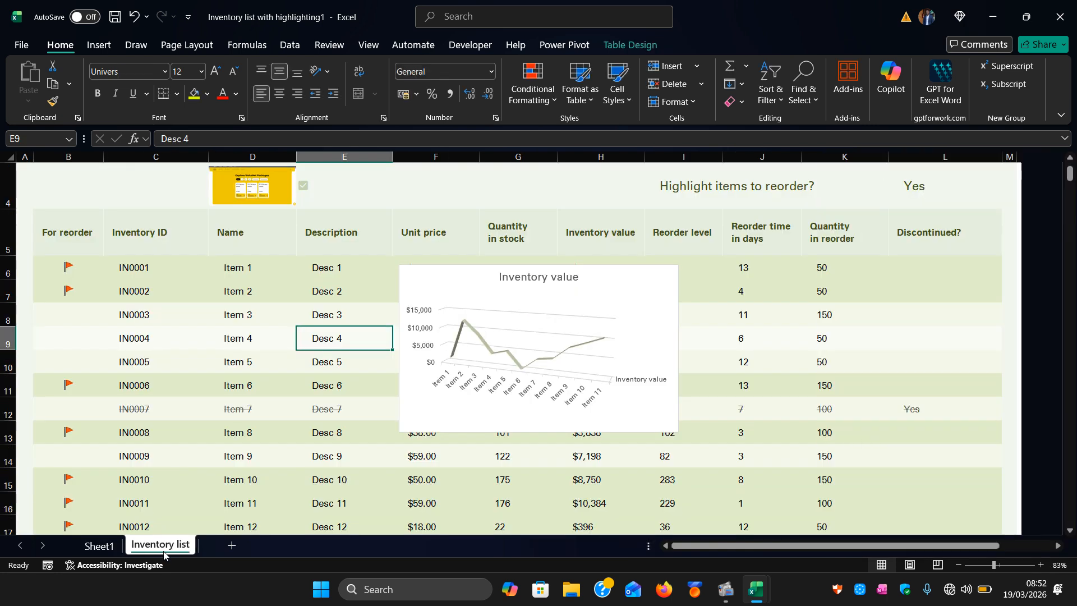
click(164, 547)
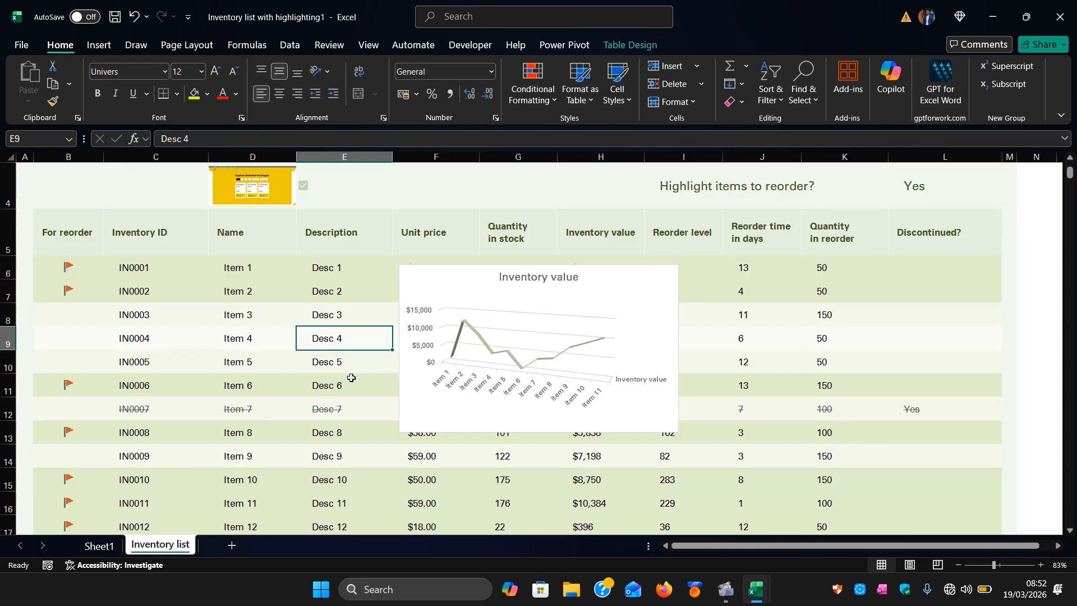
click(99, 547)
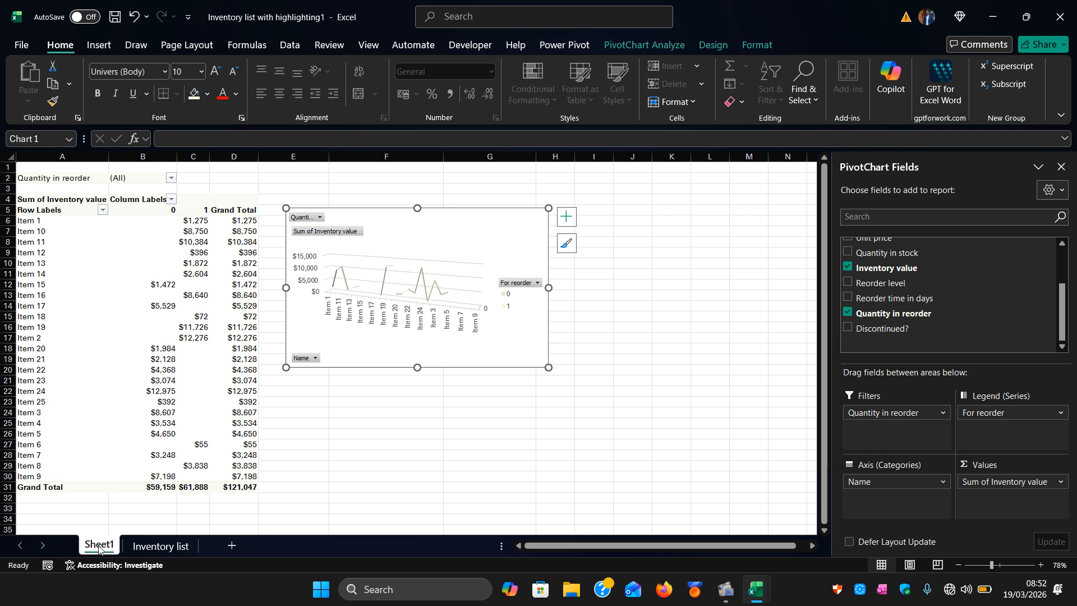
click(159, 546)
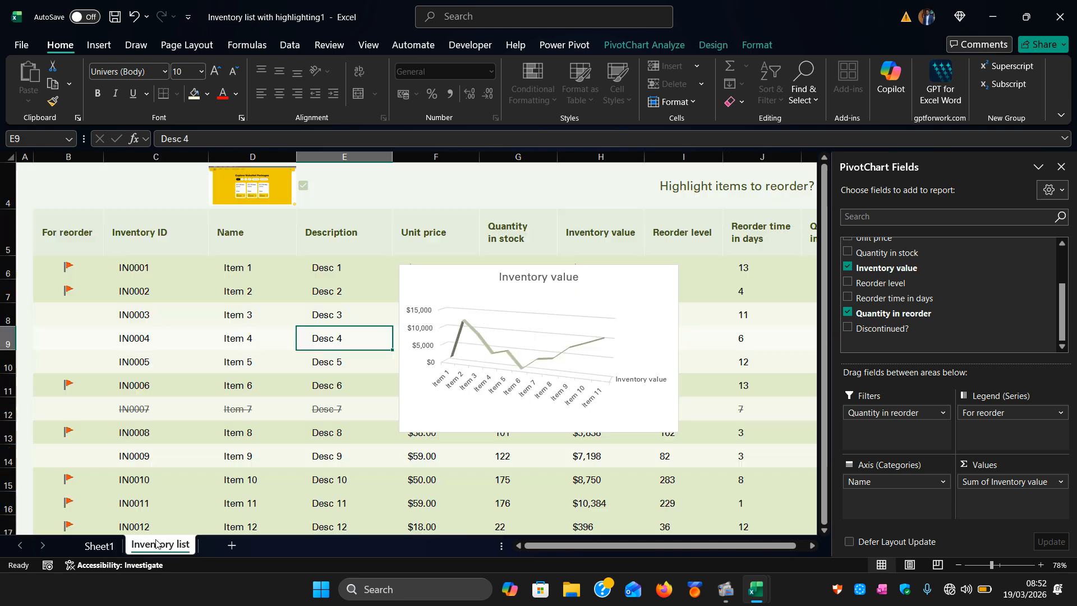
scroll(282, 465, down, 5)
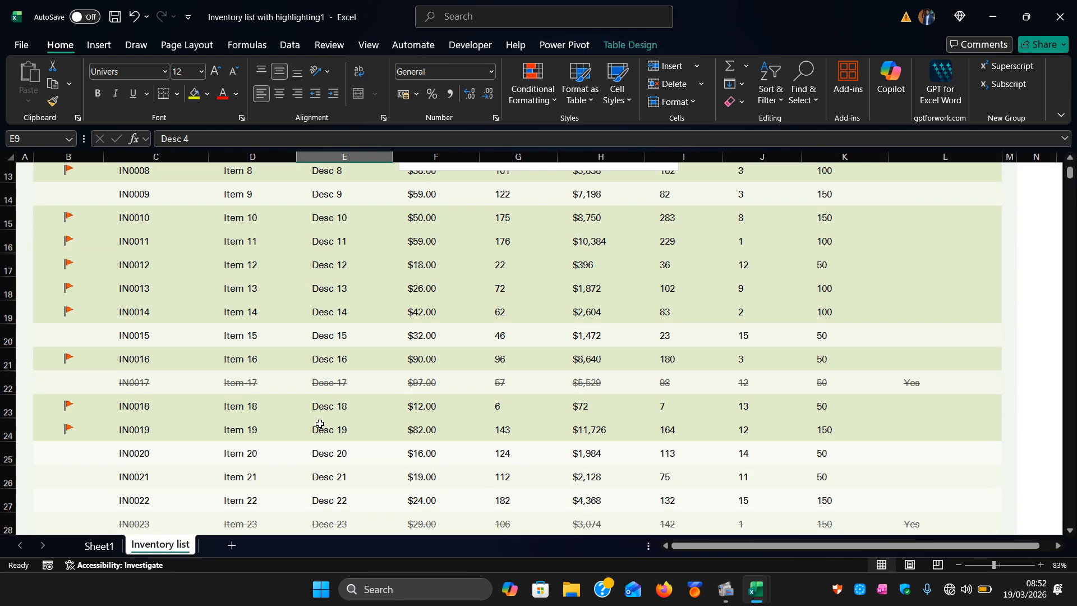
scroll(320, 424, up, 5)
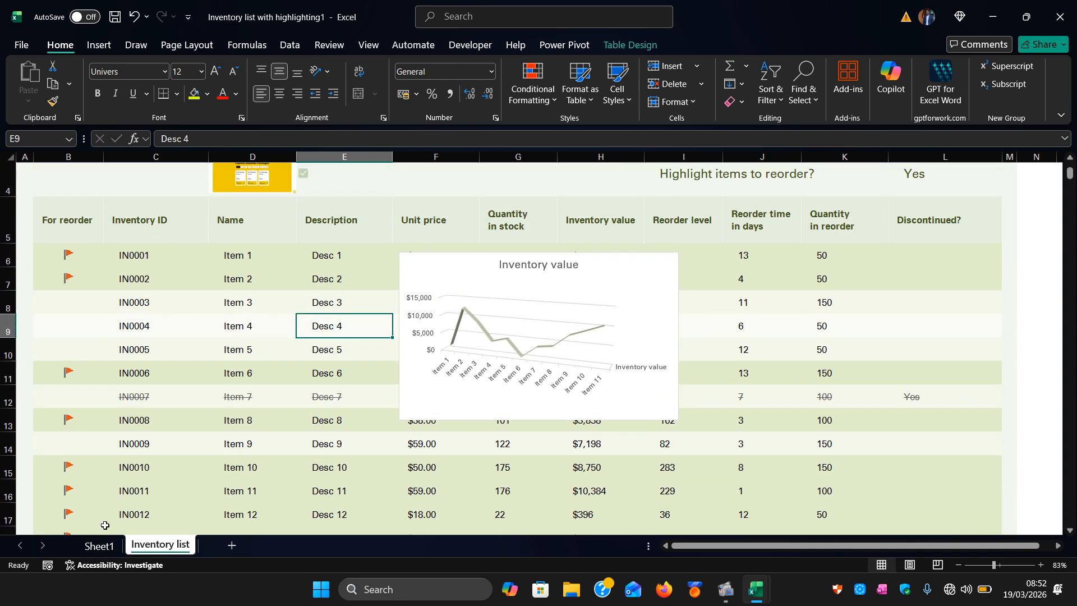
click(94, 546)
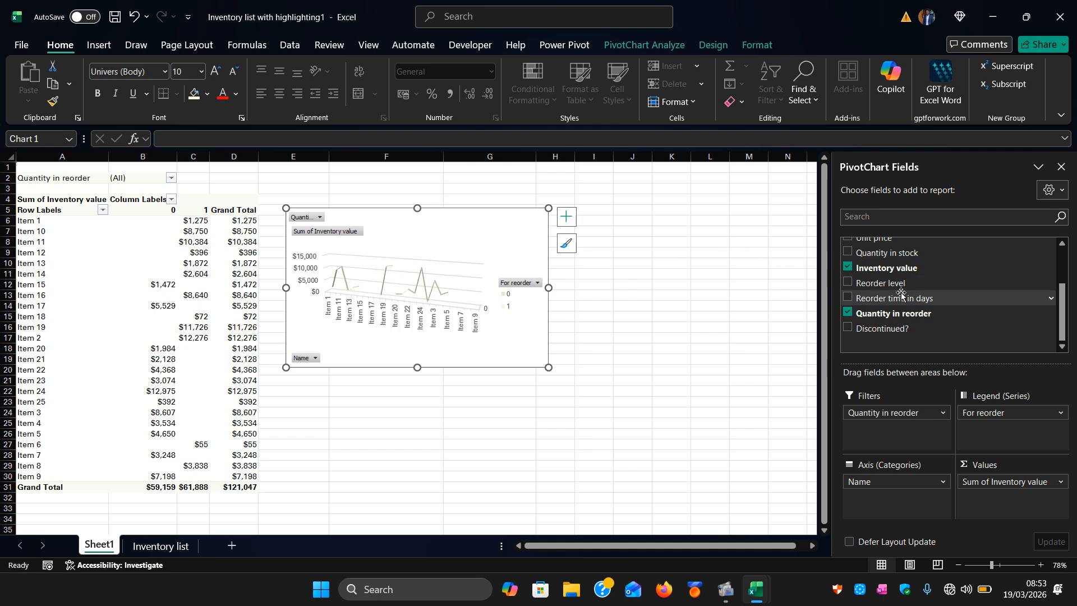
Add the Unit price field to the PivotChart and remove it again.
scroll(900, 294, up, 2)
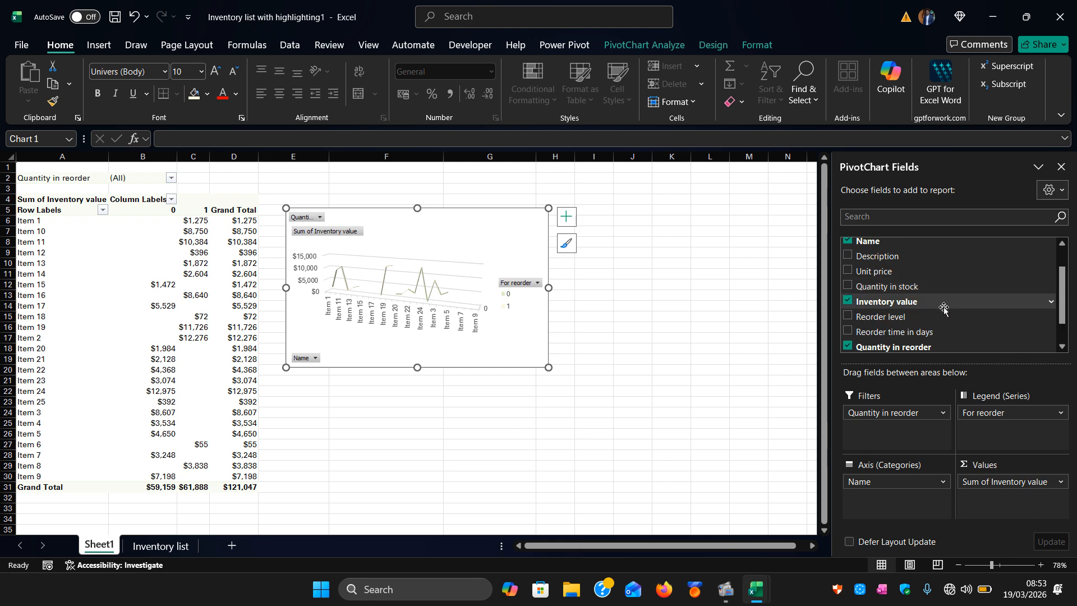
click(848, 272)
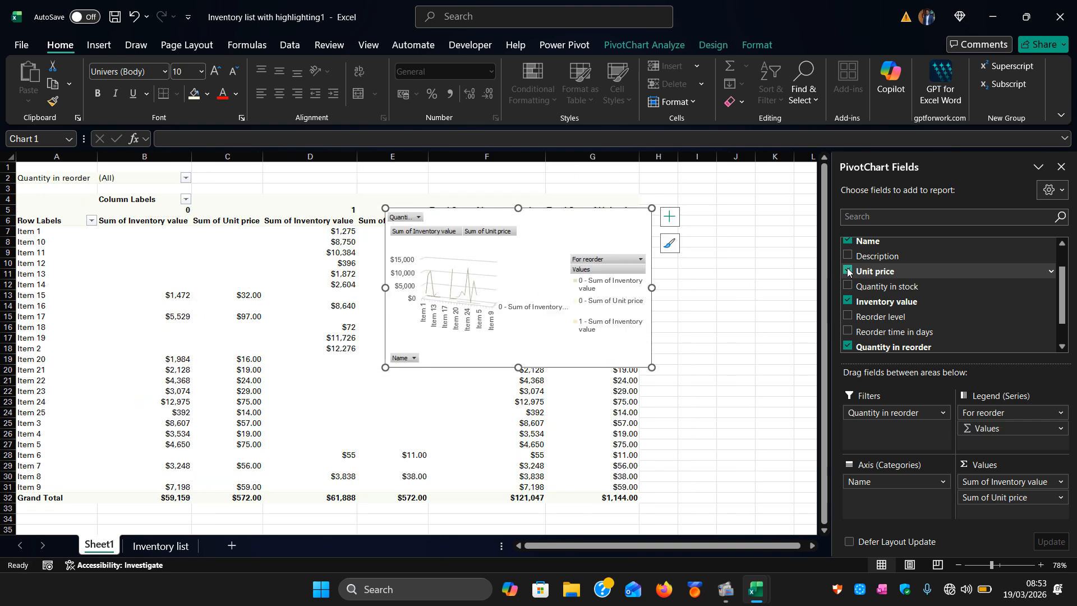
click(848, 272)
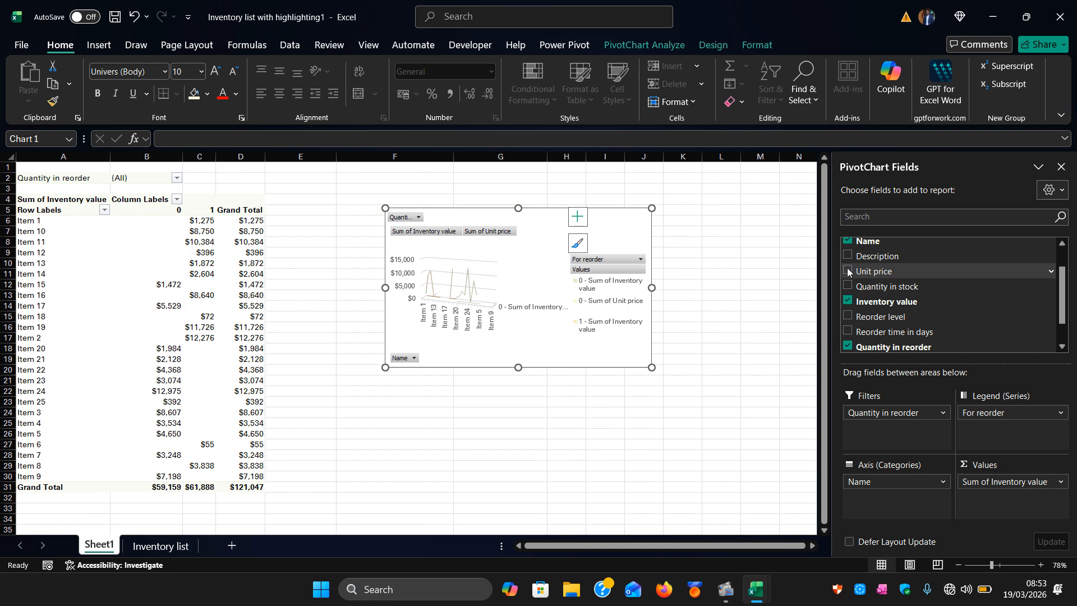
On the Inventory list sheet, move the Inventory value chart left over the Name column.
click(150, 551)
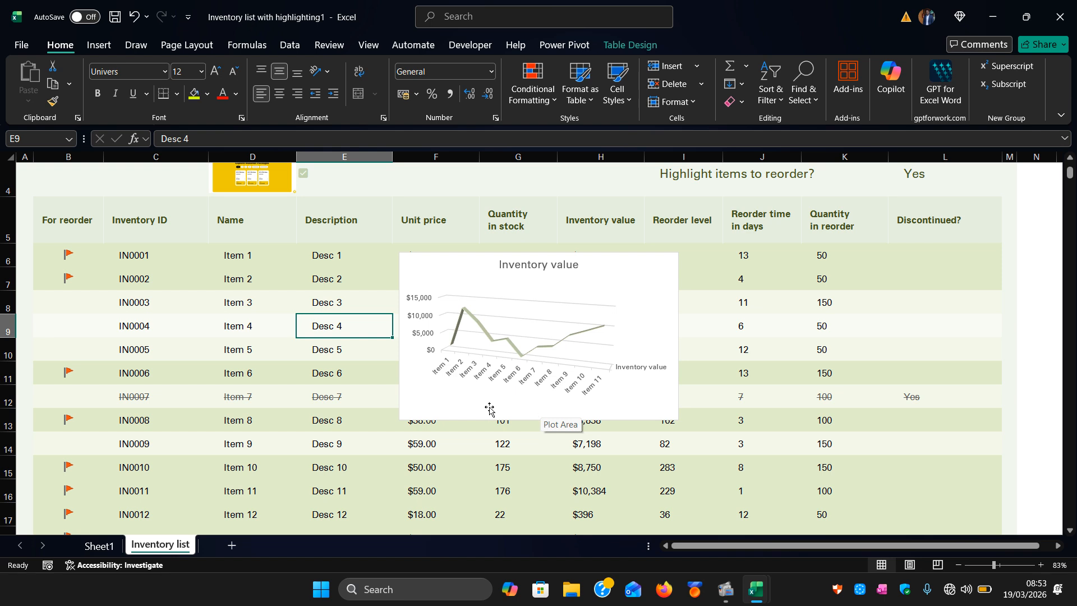
click(92, 48)
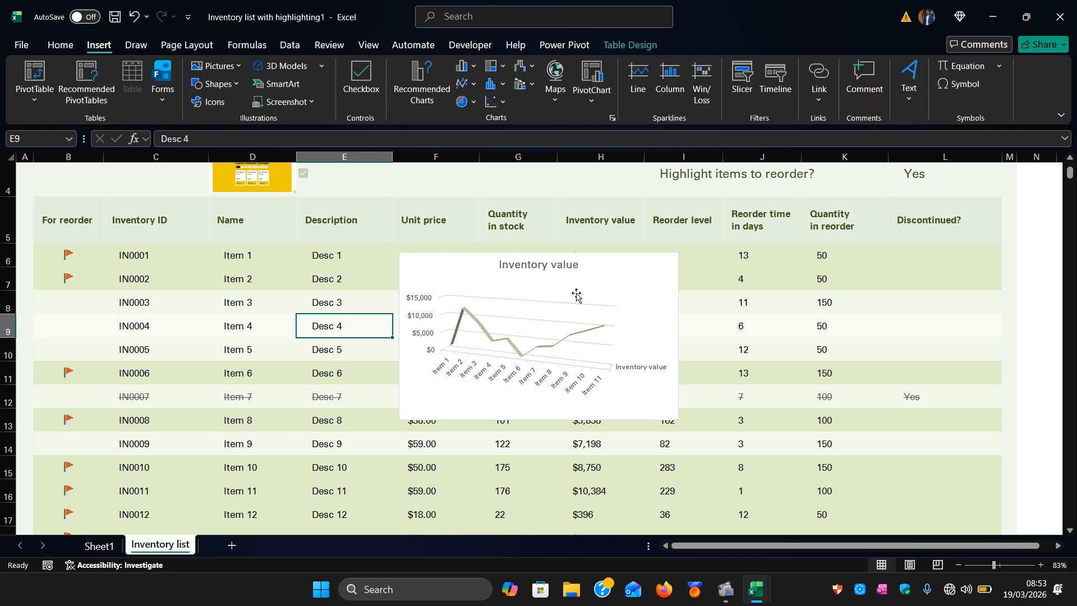
drag(556, 267, 417, 274)
drag(592, 257, 417, 281)
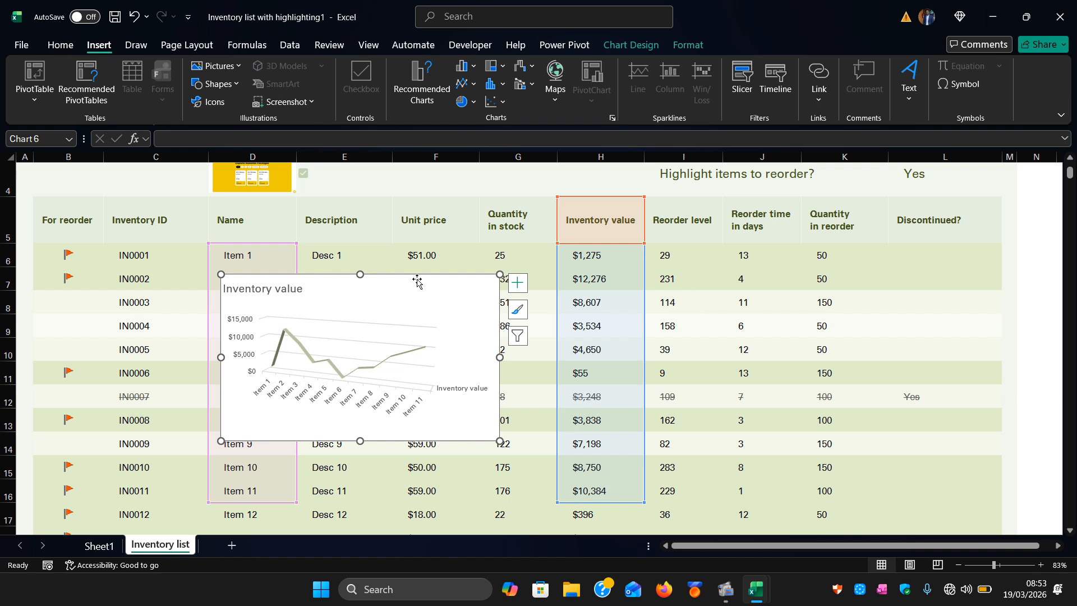
click(770, 316)
scroll(766, 317, right, 5)
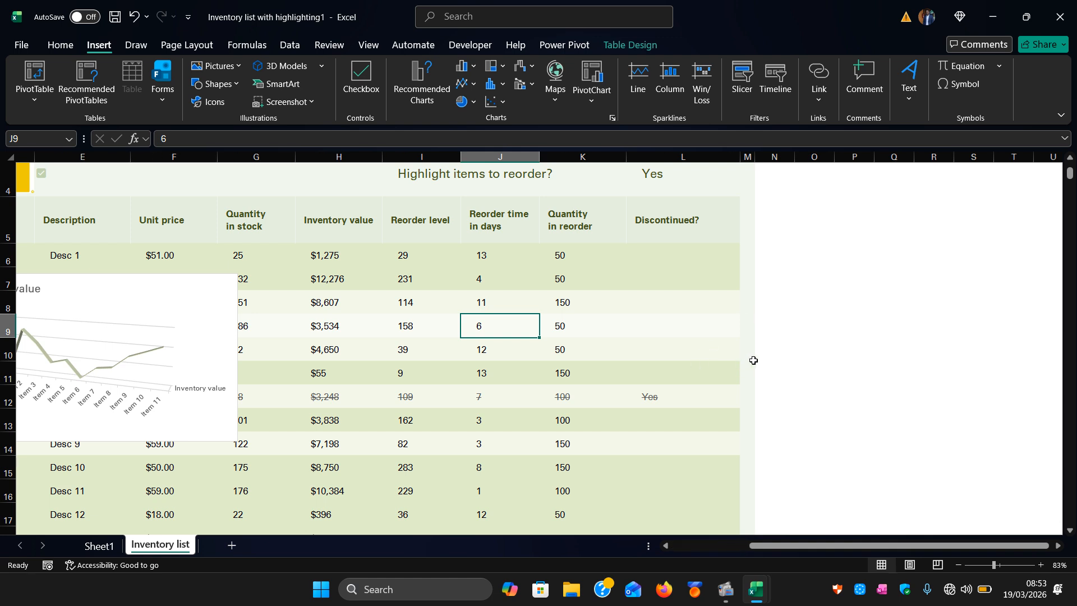
click(806, 328)
scroll(806, 327, right, 4)
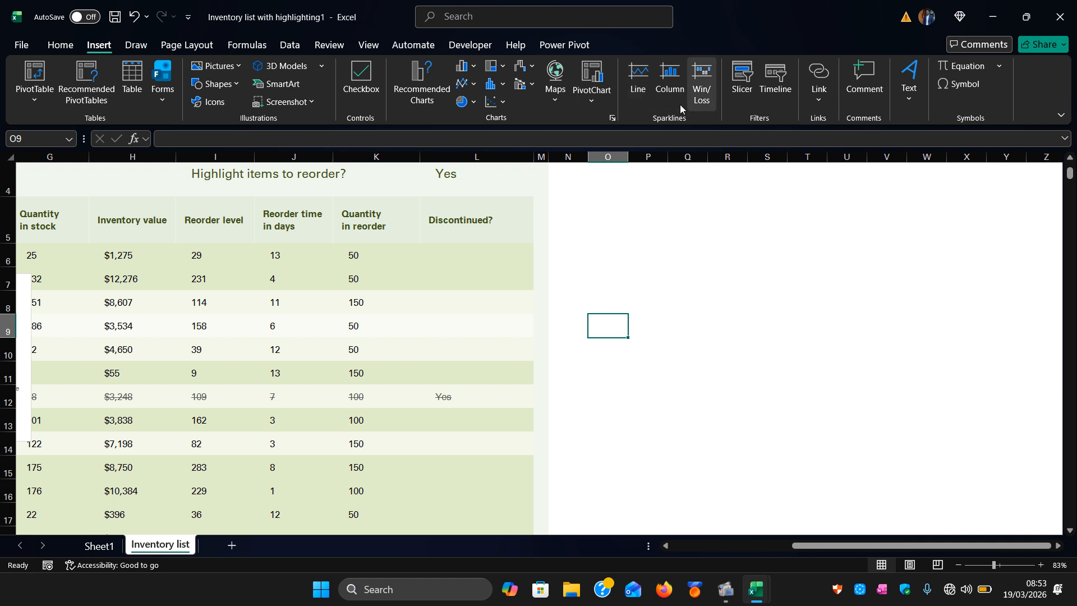
click(702, 329)
scroll(291, 392, left, 1)
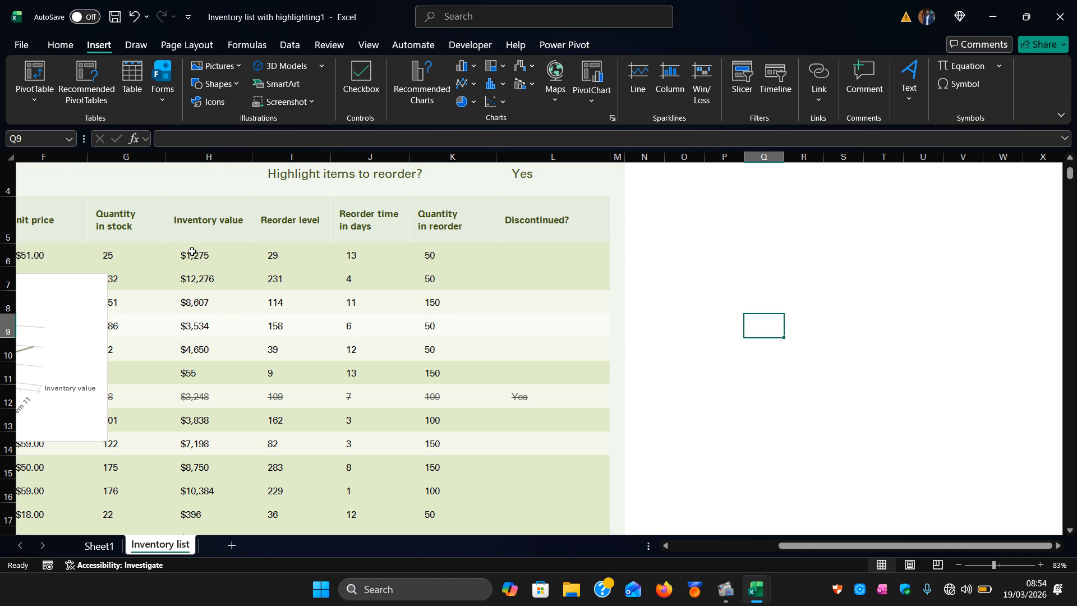
drag(192, 253, 231, 439)
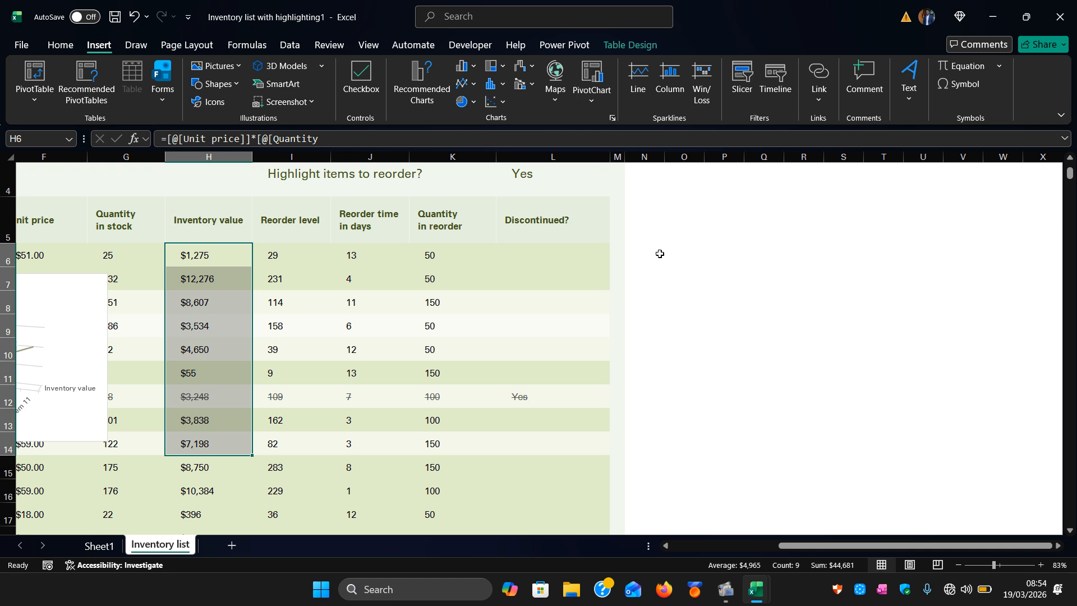
drag(671, 253, 748, 421)
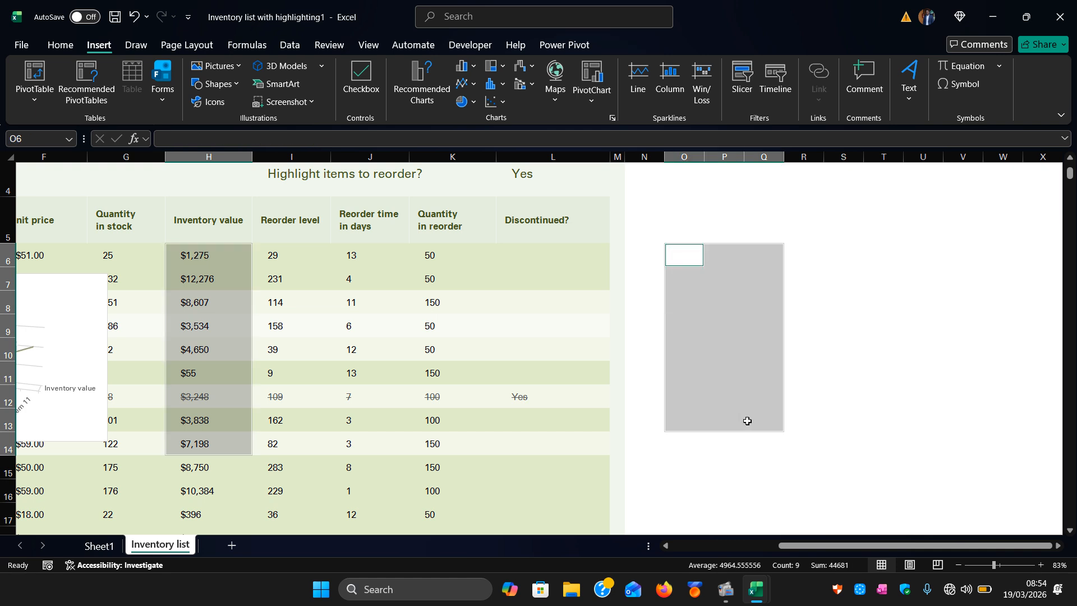
click(634, 94)
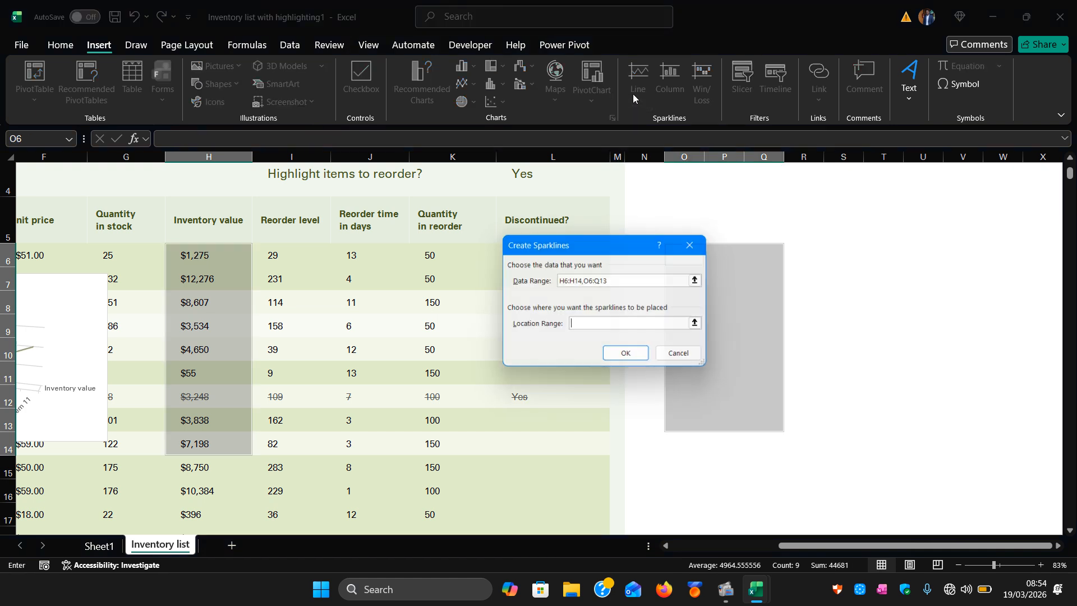
click(698, 245)
click(623, 321)
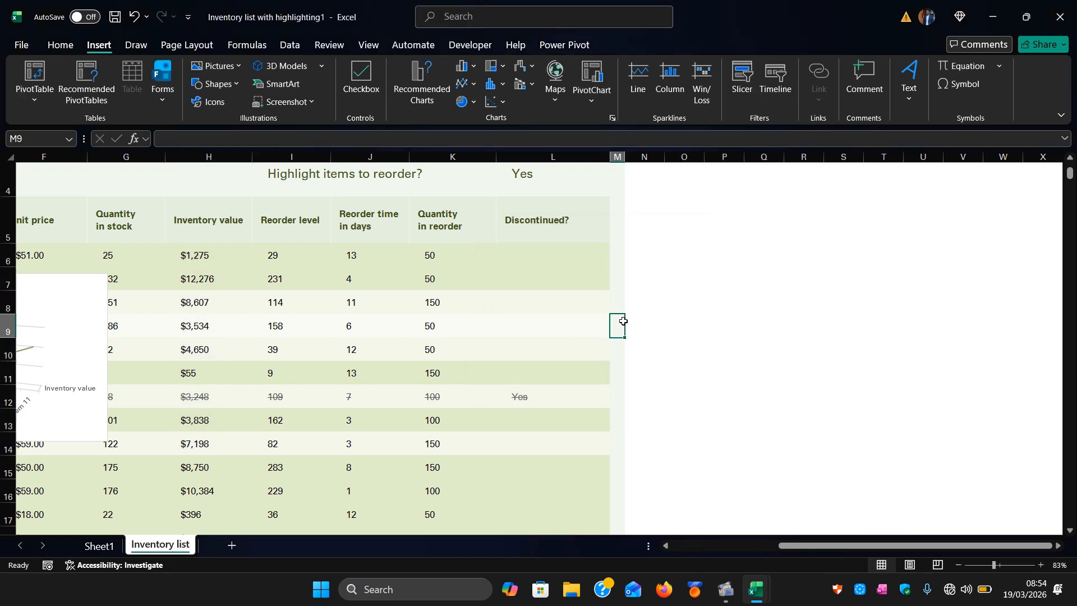
Try to insert Line sparklines for Inventory value H6:H14 into the Discontinued? column L6:L15.
drag(209, 255, 236, 437)
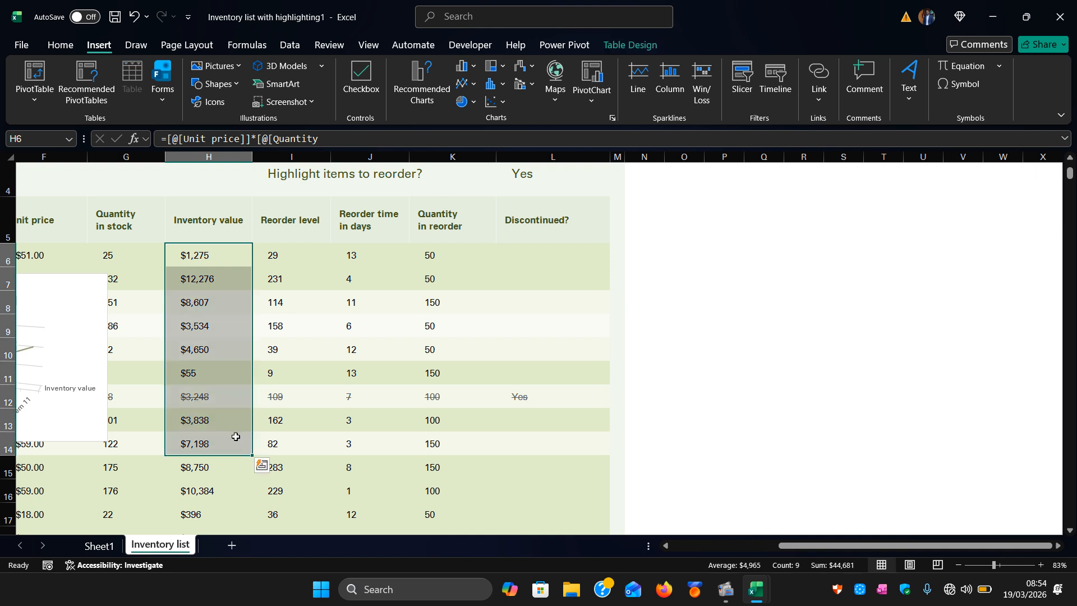
click(634, 96)
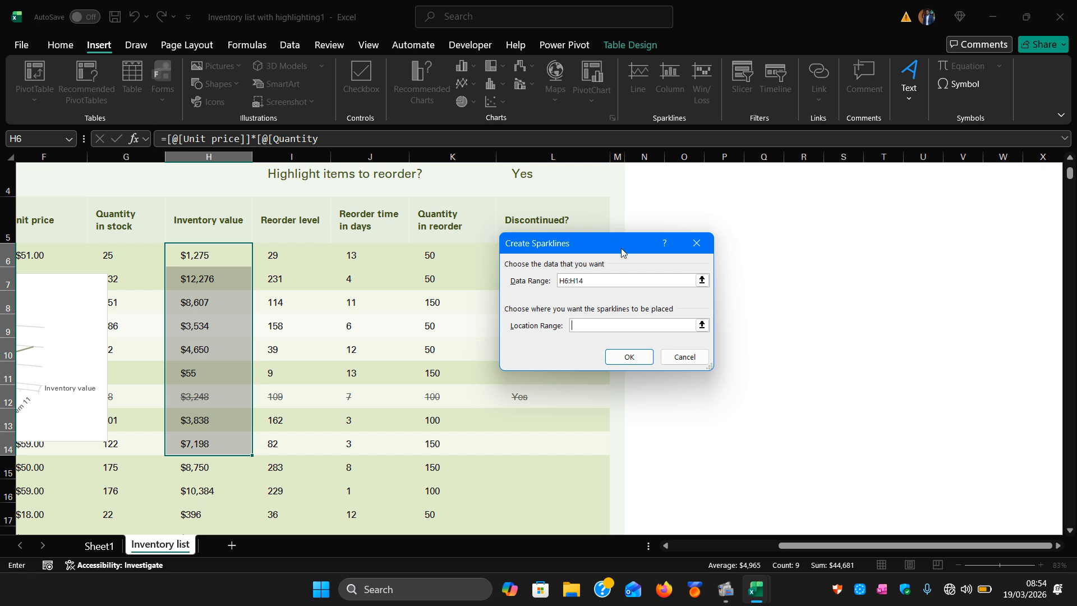
drag(621, 252, 790, 253)
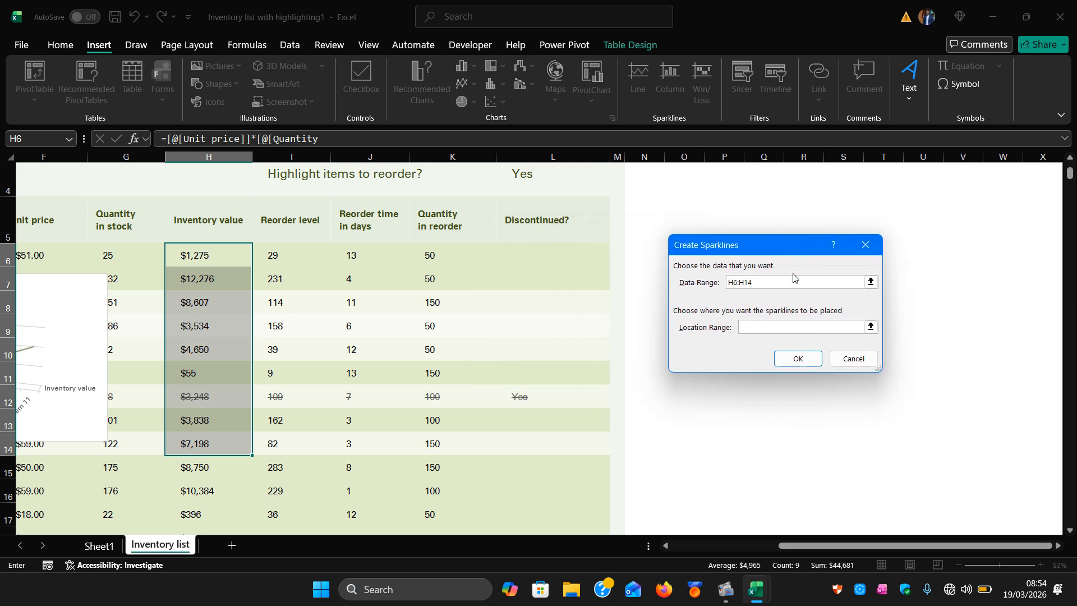
click(871, 327)
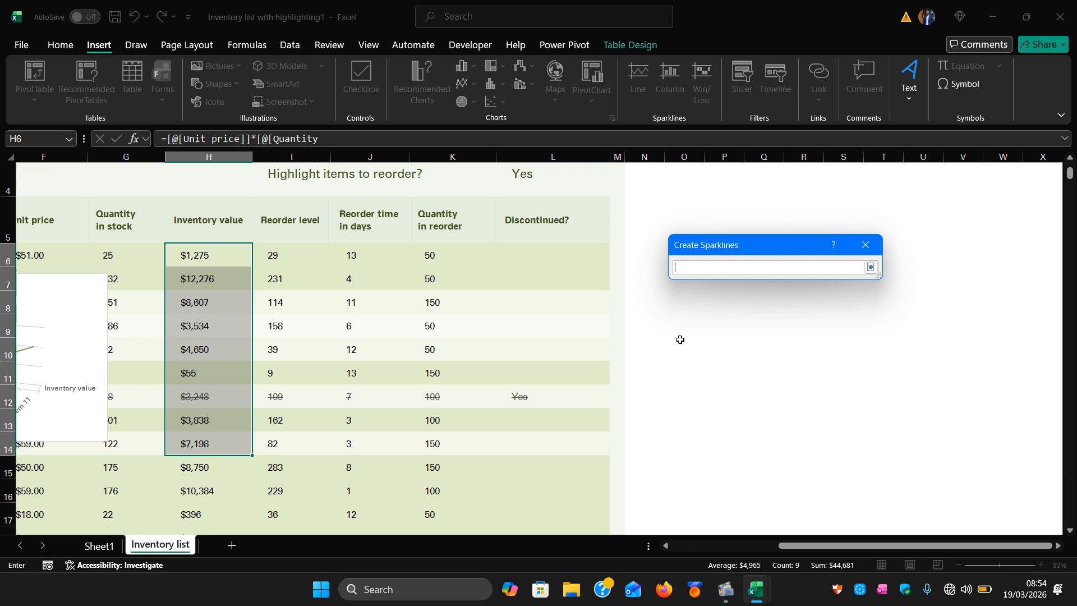
click(476, 253)
drag(516, 254, 558, 464)
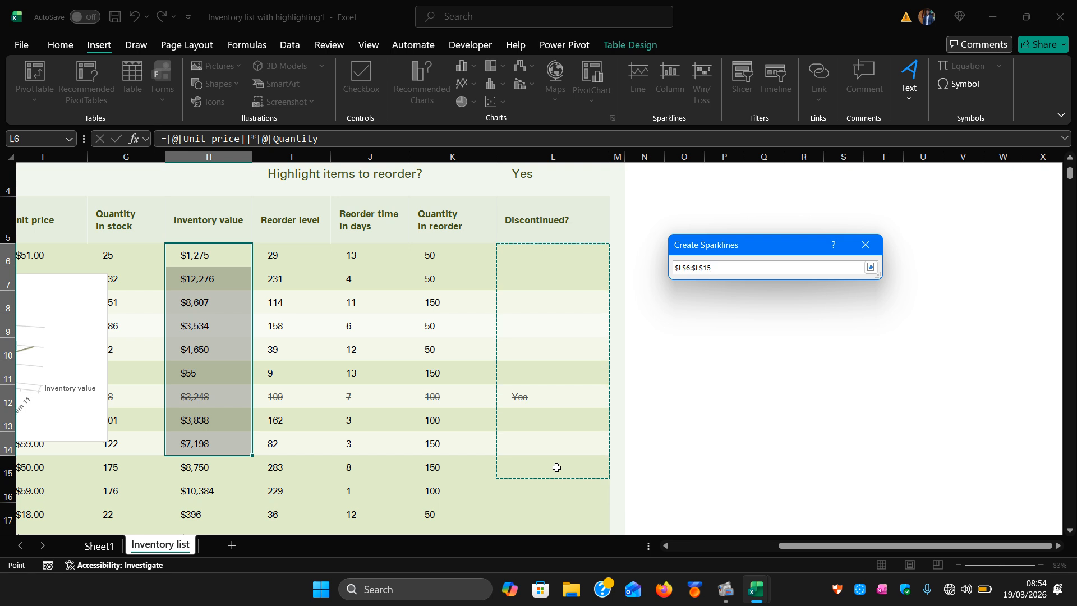
click(870, 268)
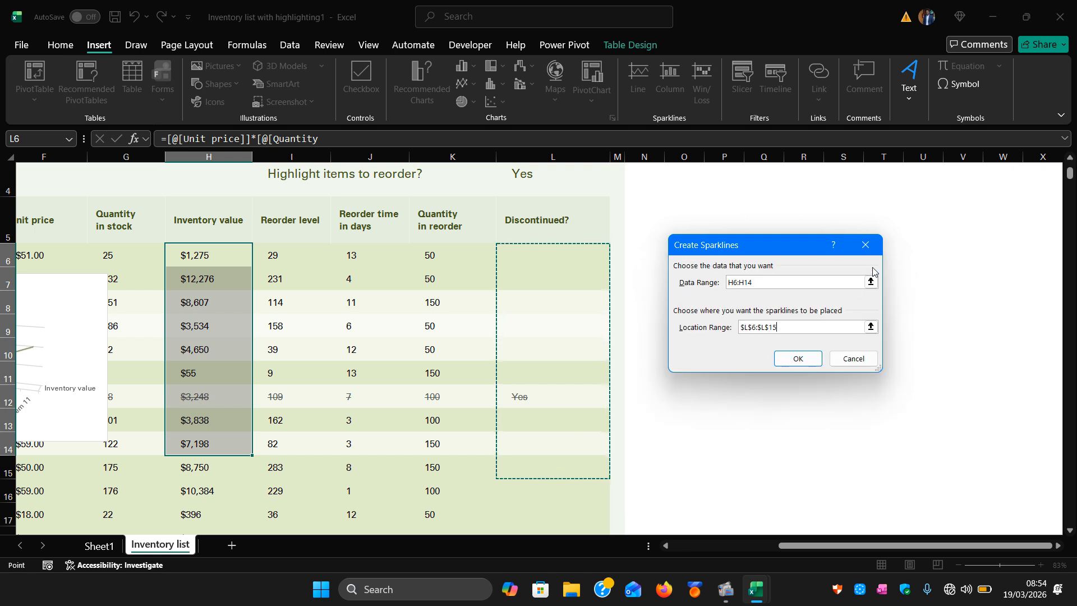
click(814, 358)
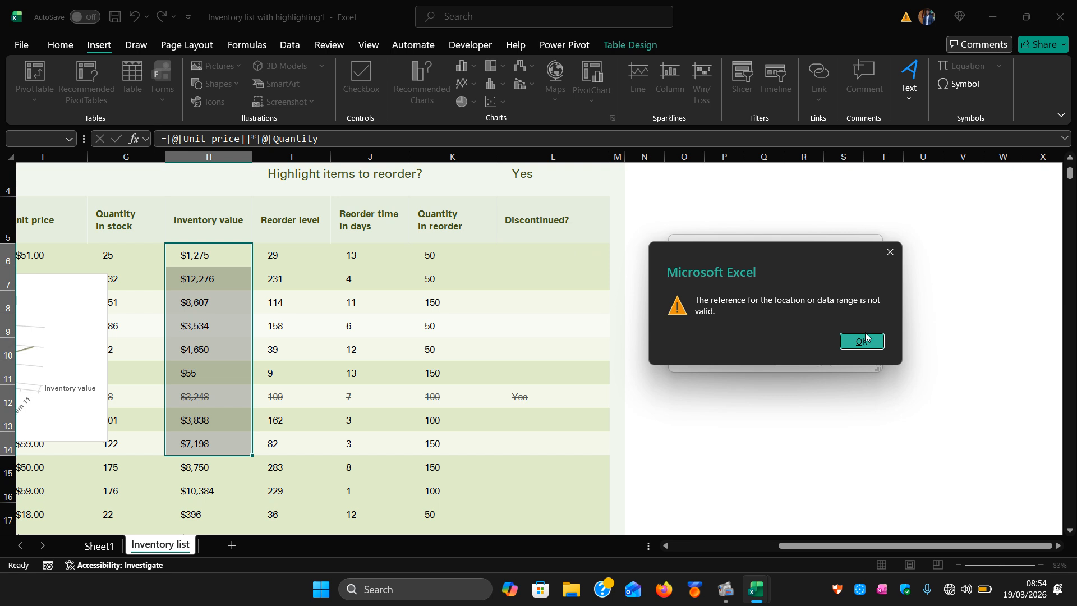
click(844, 345)
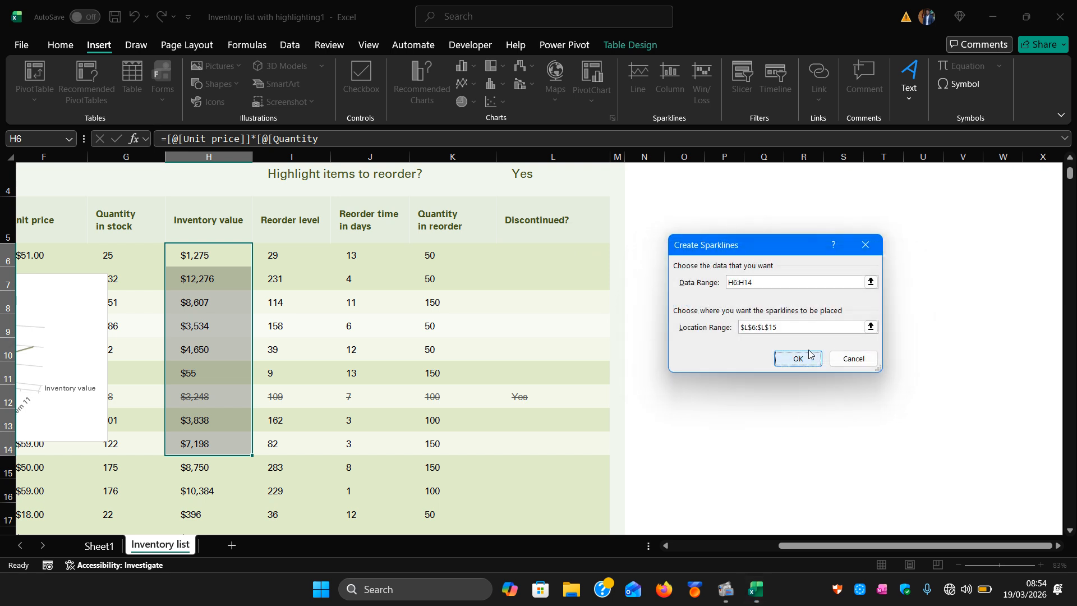
click(854, 358)
Insert Line sparklines for Quantity in reorder K6:K12 into L6:L12 and apply a darker sparkline style.
click(312, 331)
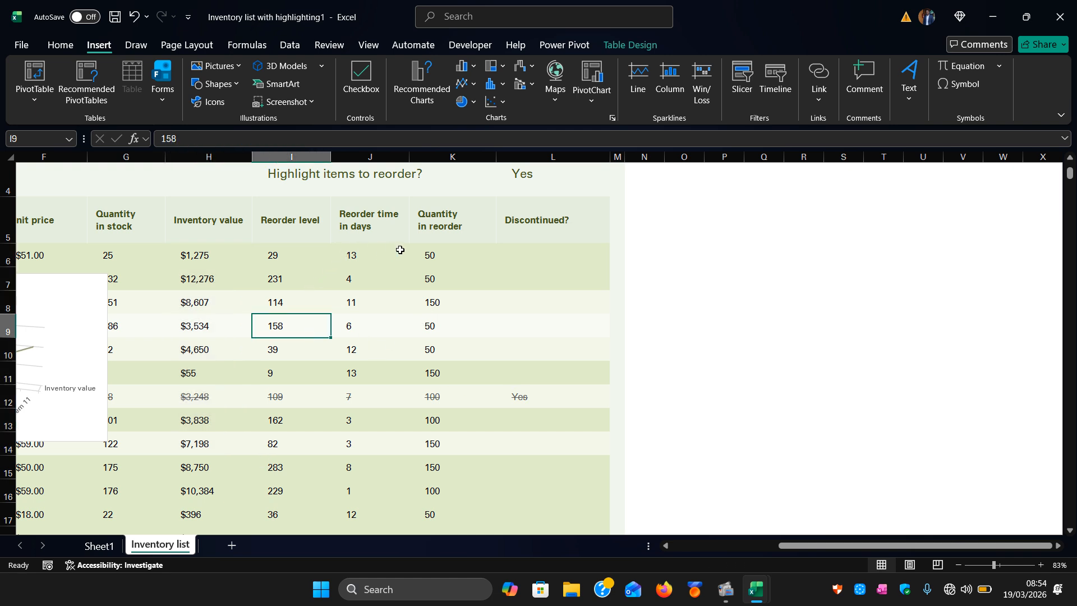
drag(420, 251, 431, 393)
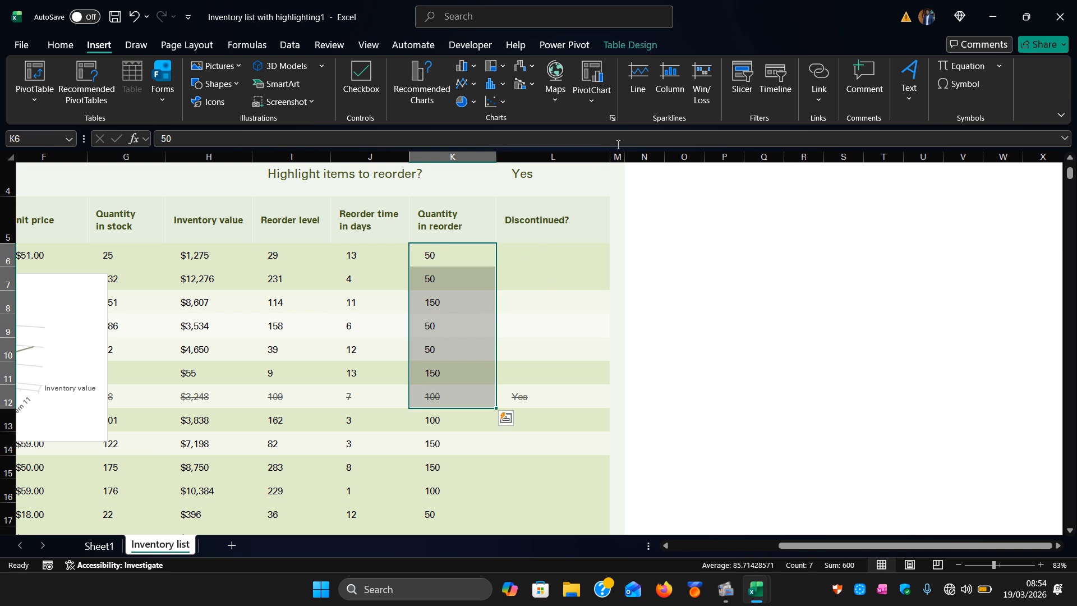
click(638, 79)
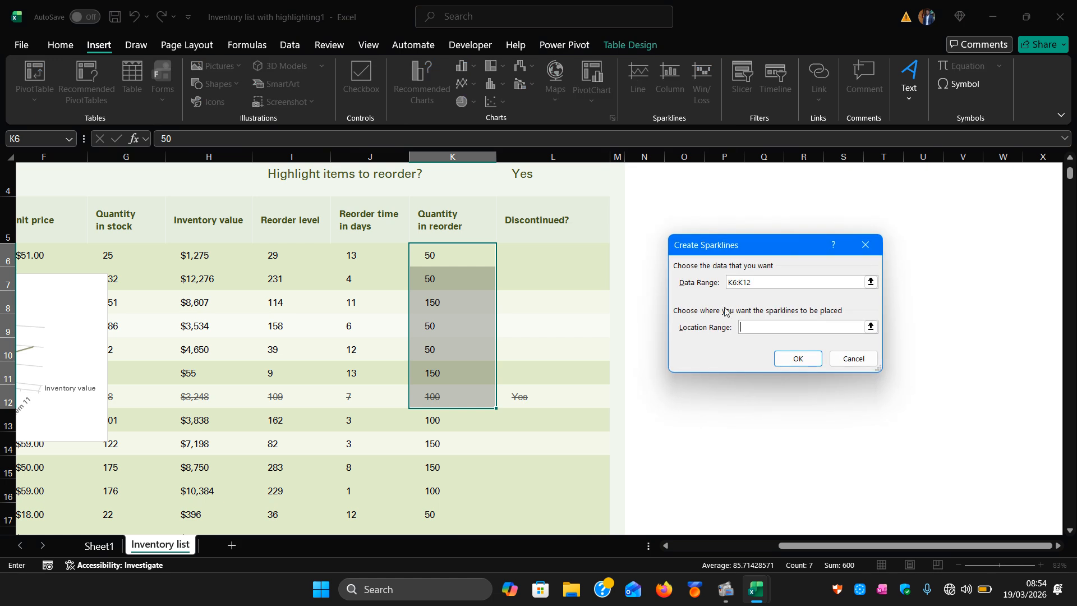
click(870, 328)
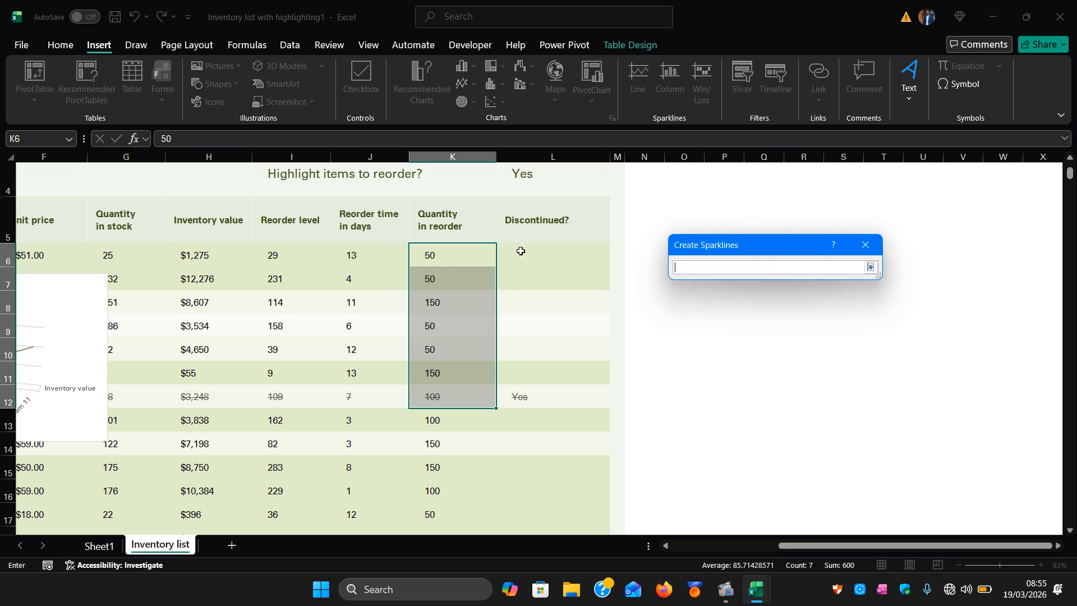
drag(521, 250, 548, 403)
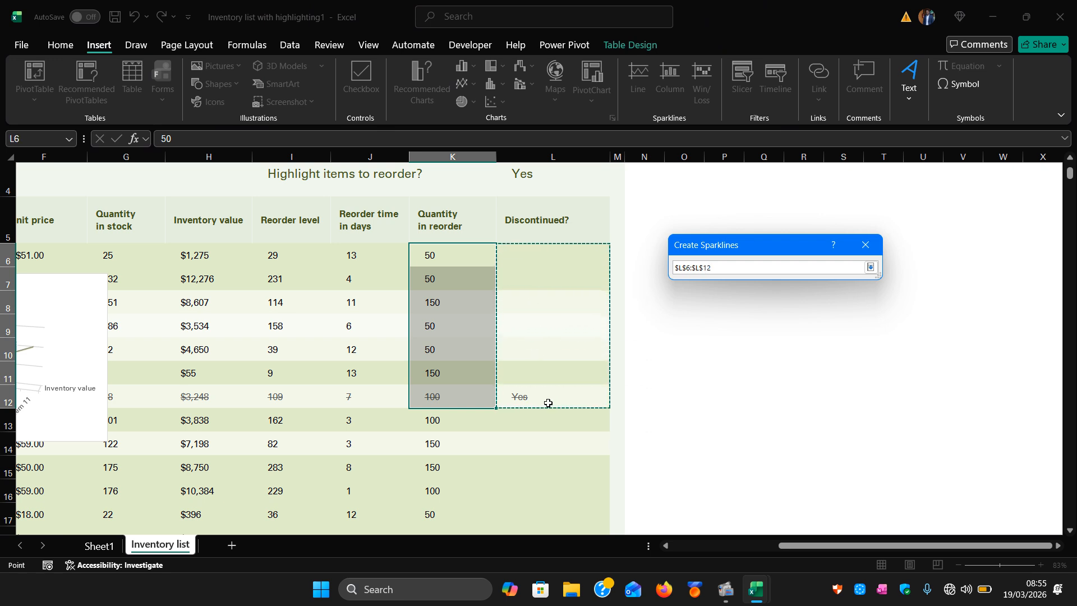
click(871, 267)
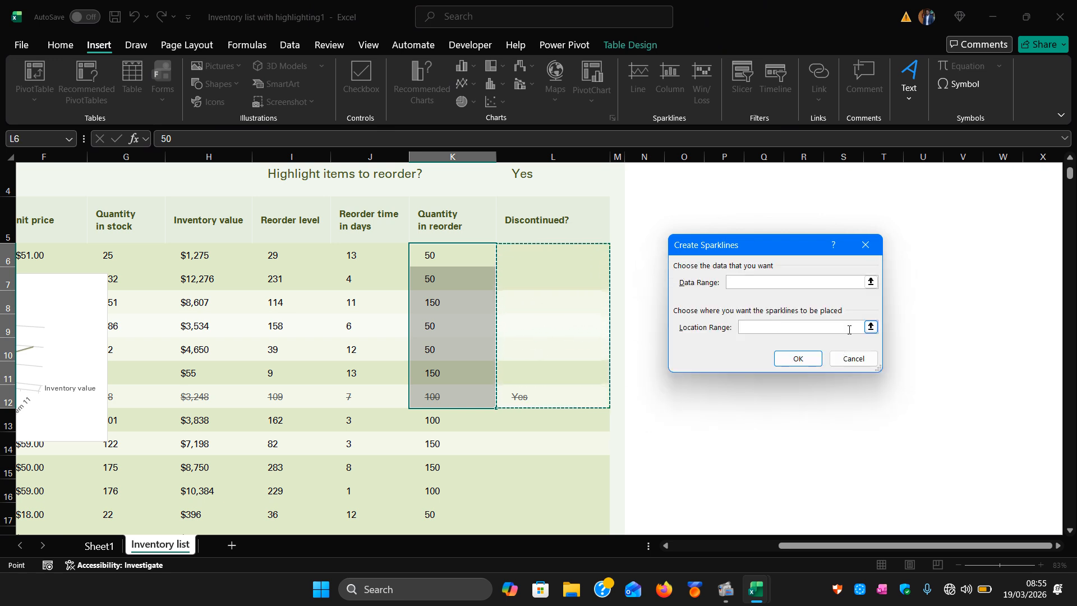
click(797, 359)
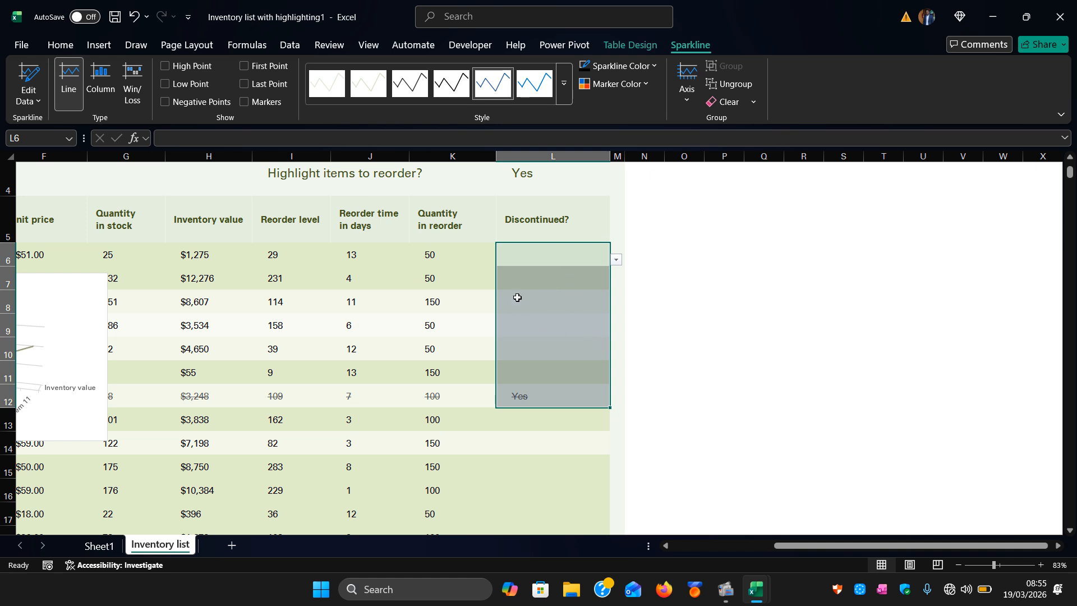
click(444, 88)
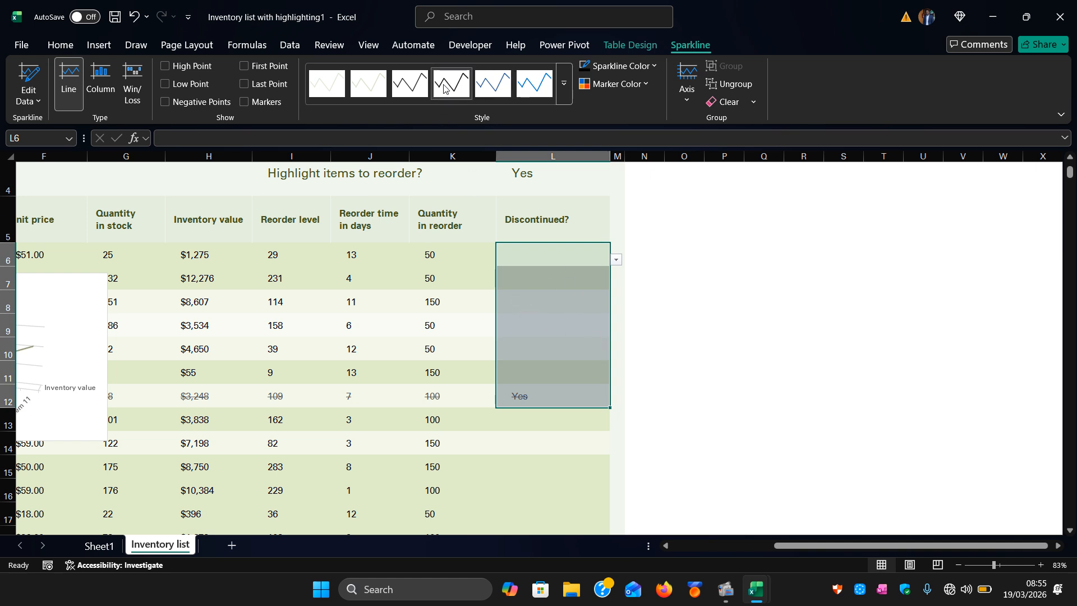
click(410, 85)
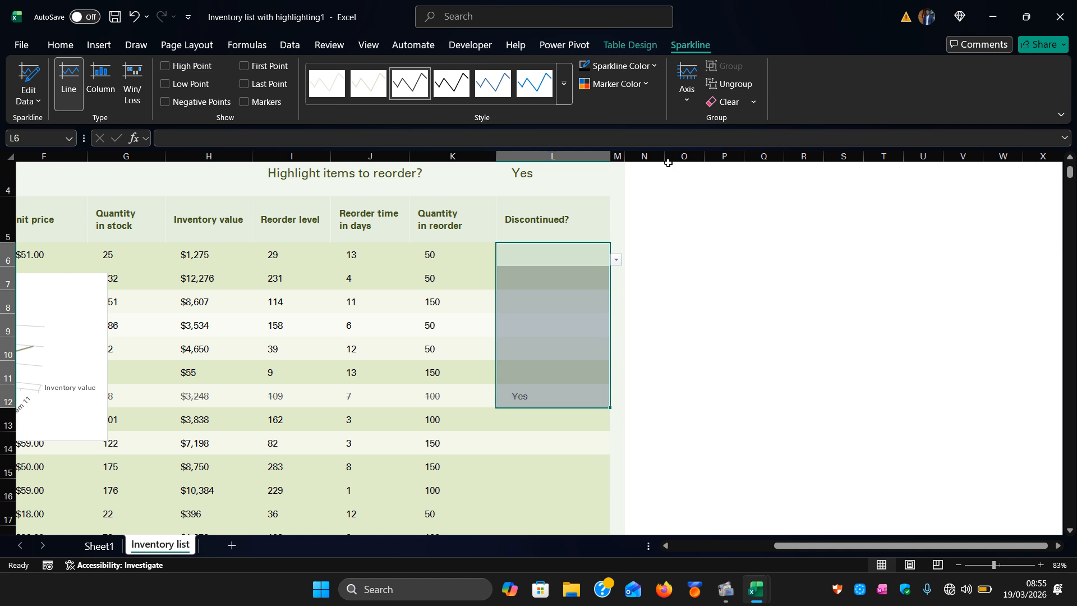
Widen column N and insert Line sparklines for Quantity in reorder K6:K11 into N6:N11.
drag(665, 159, 804, 150)
click(514, 474)
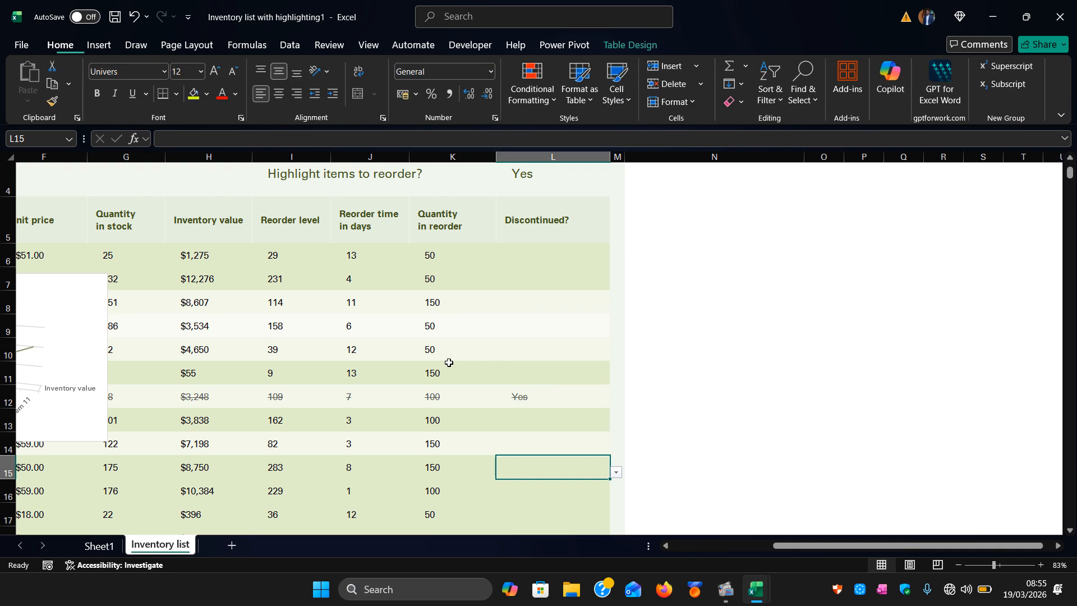
click(427, 254)
drag(428, 254, 432, 375)
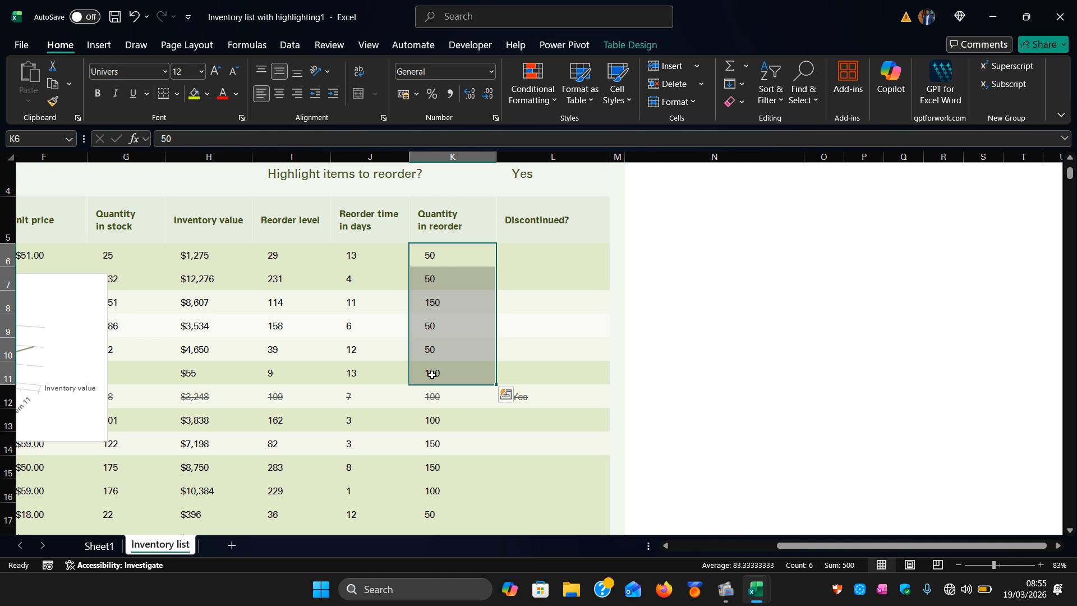
click(100, 46)
click(647, 80)
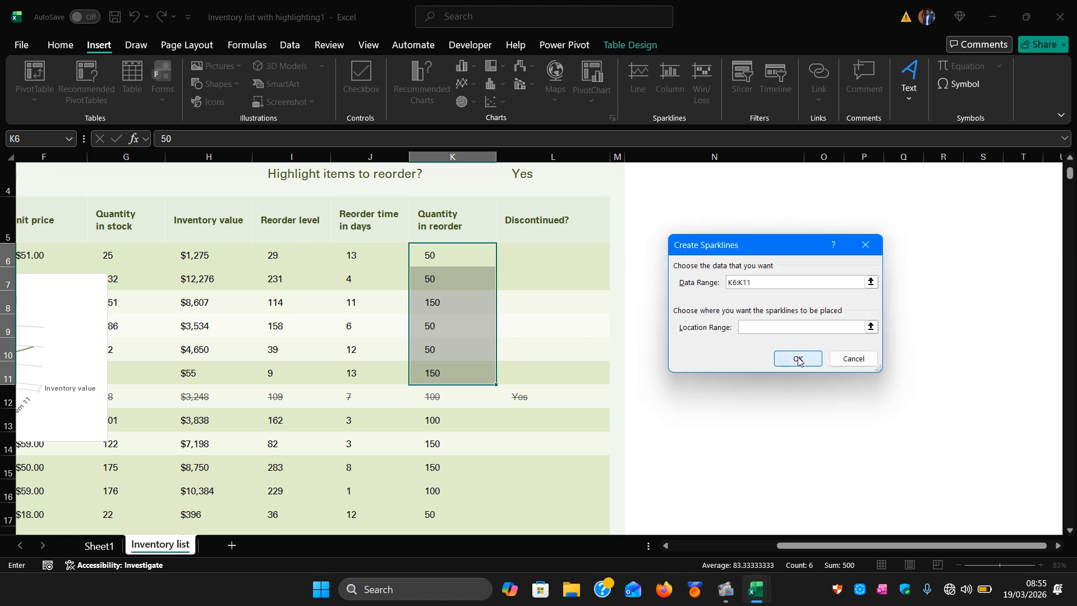
click(799, 360)
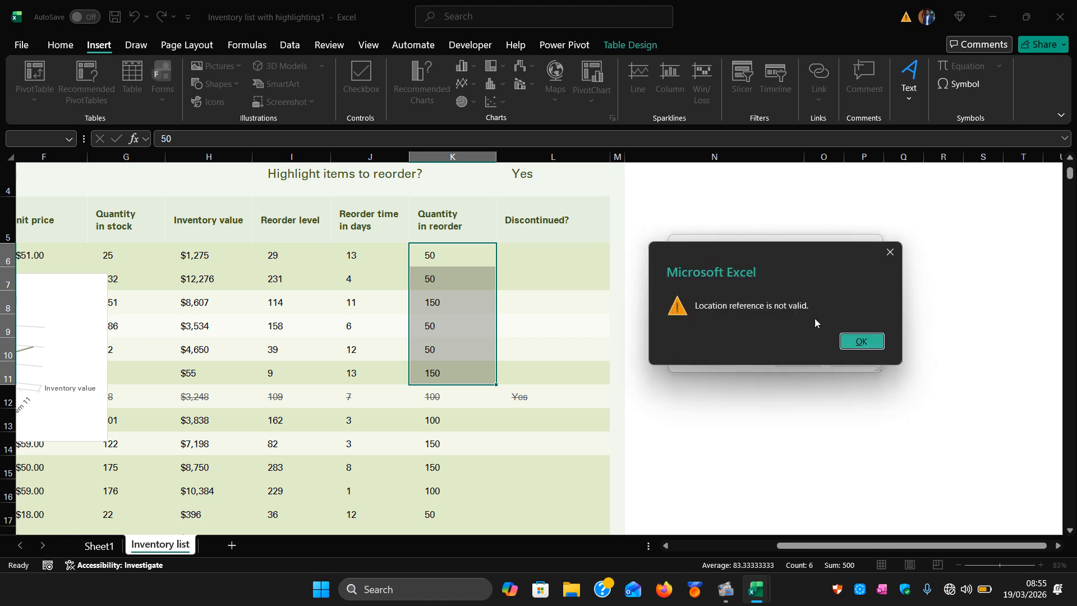
click(878, 342)
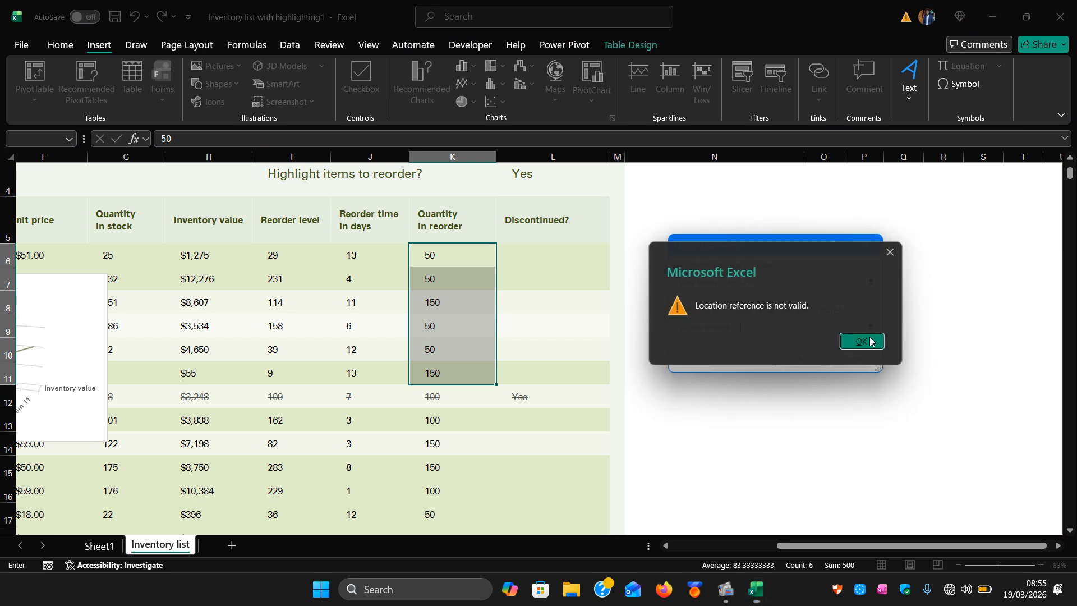
click(870, 327)
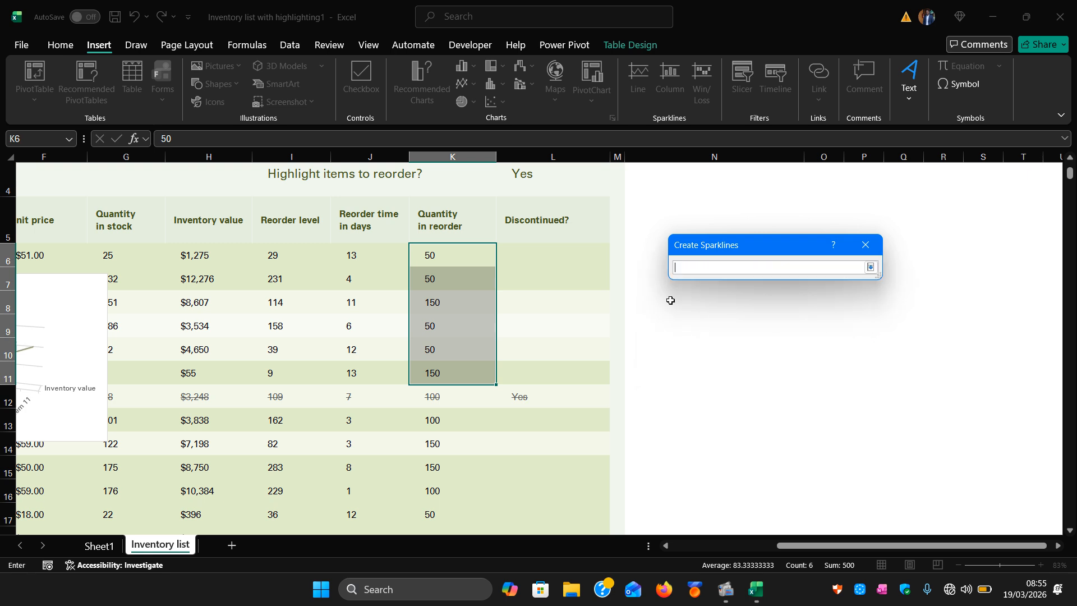
drag(700, 249, 791, 236)
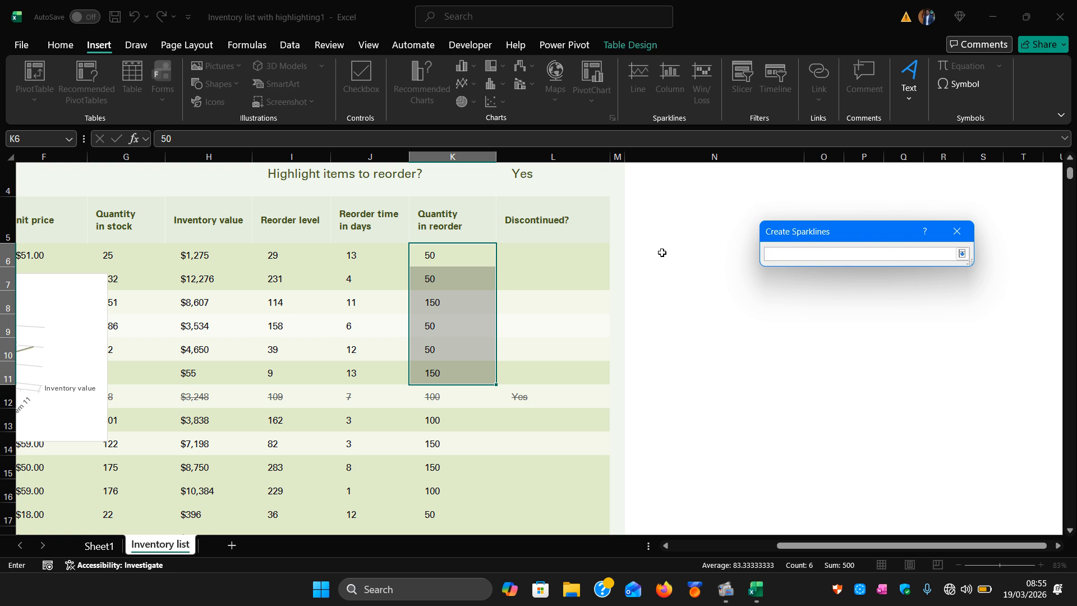
drag(663, 254, 707, 363)
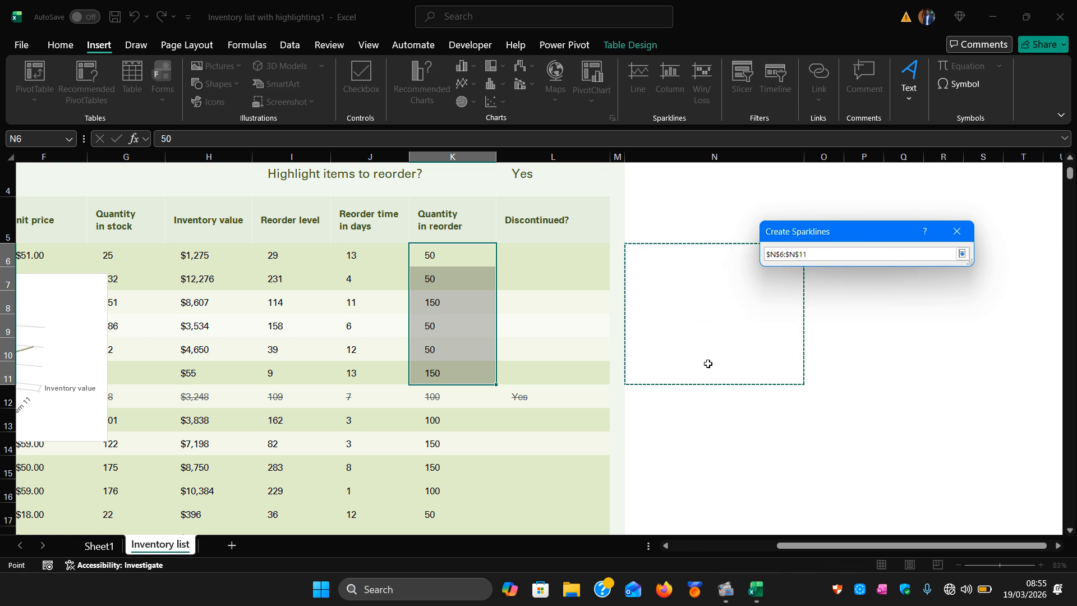
click(963, 255)
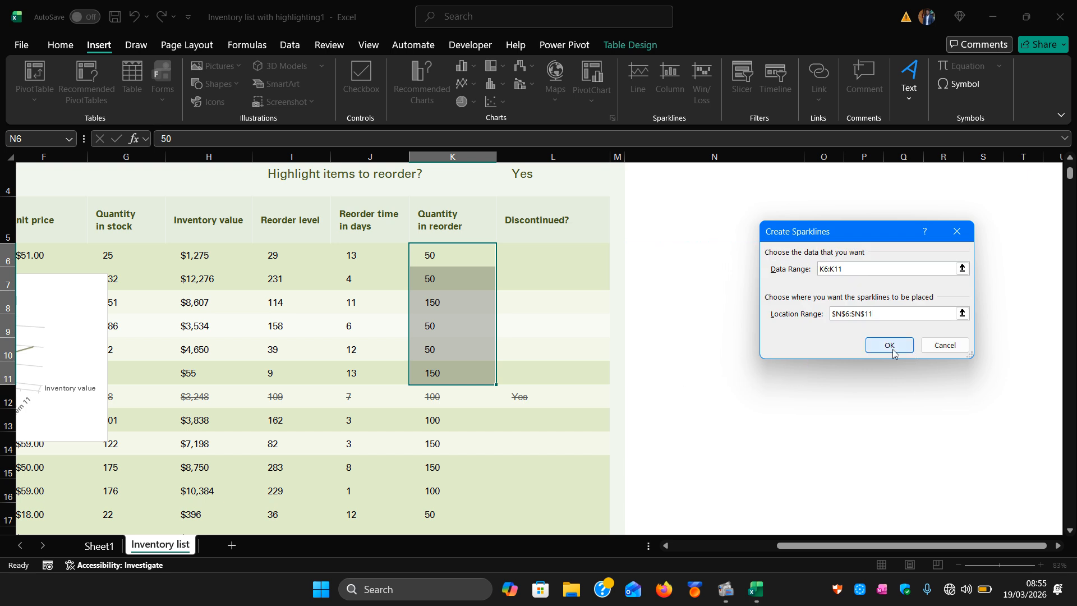
click(891, 348)
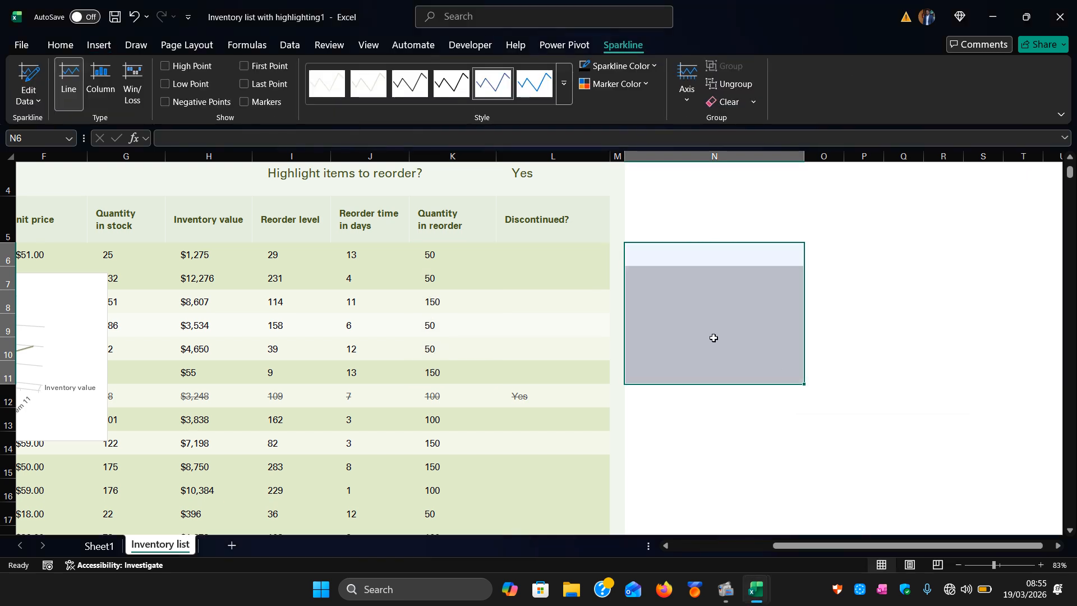
Inspect the sparkline cells in column N alongside the table.
click(720, 428)
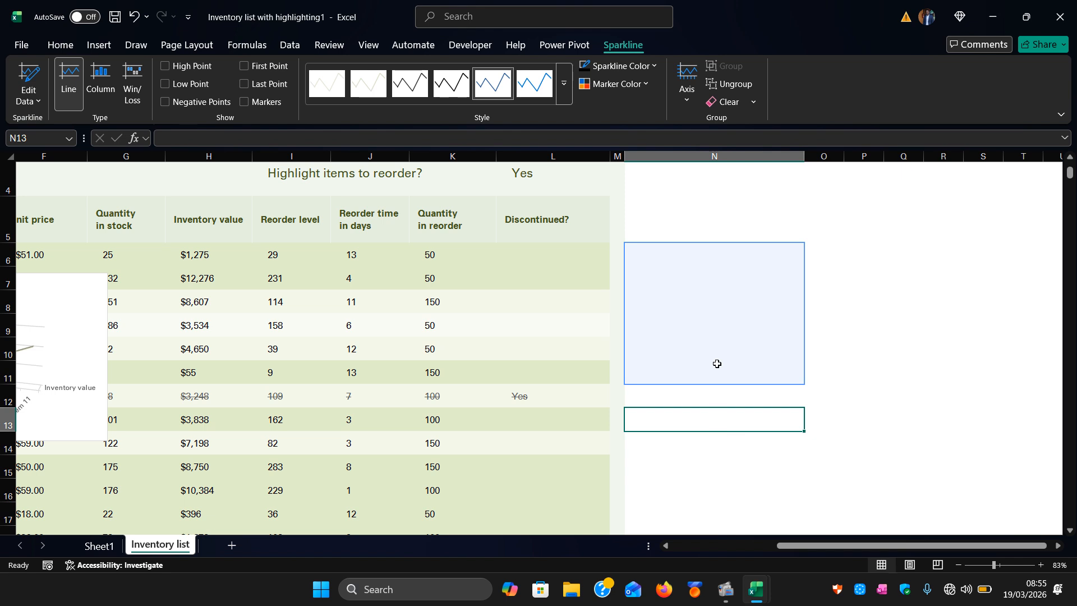
click(719, 323)
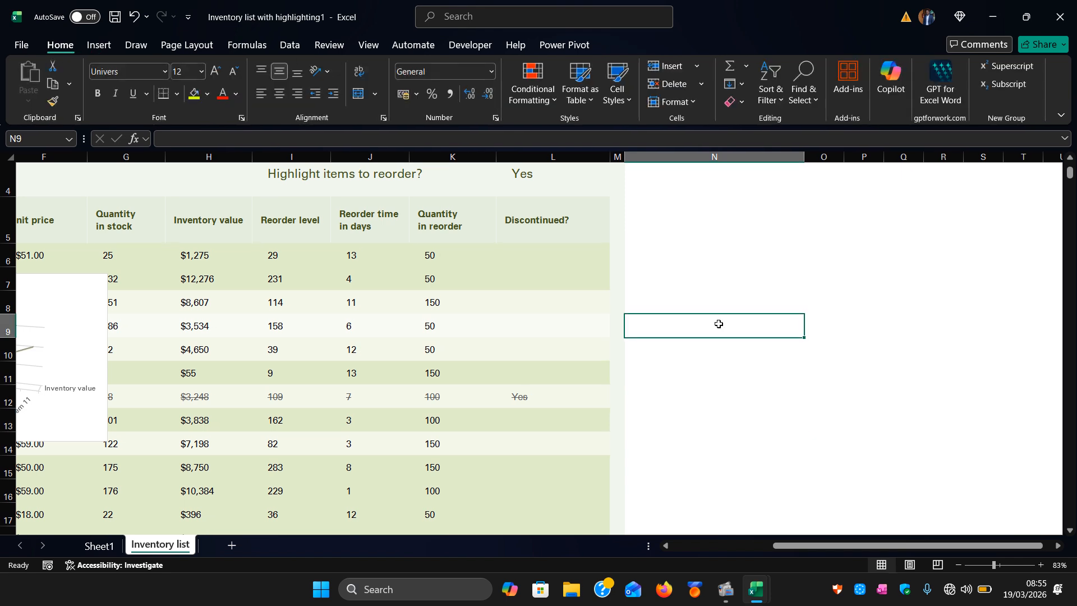
click(635, 363)
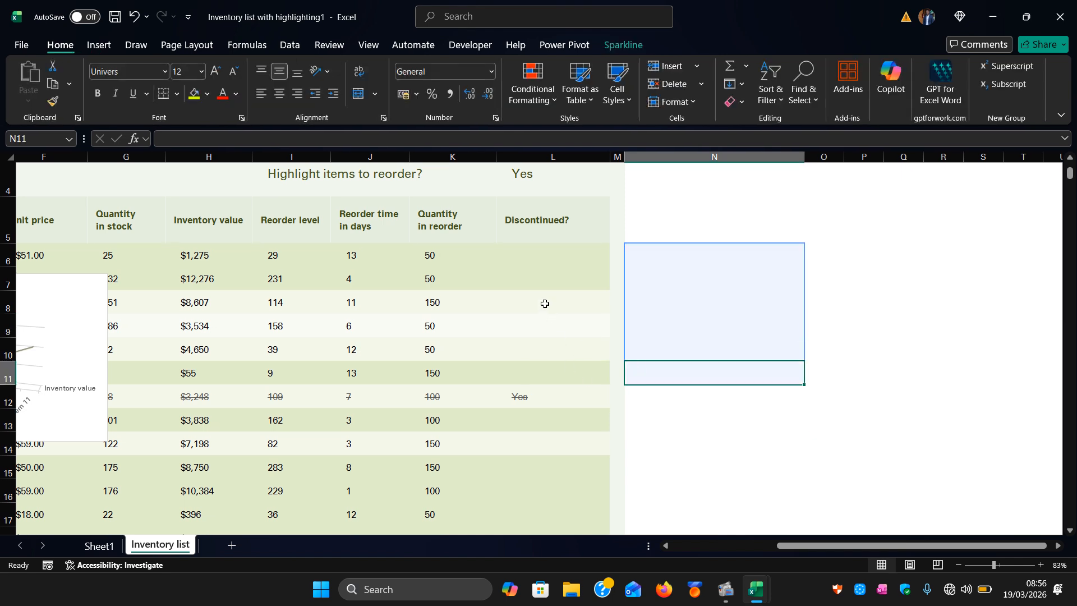
scroll(368, 331, left, 3)
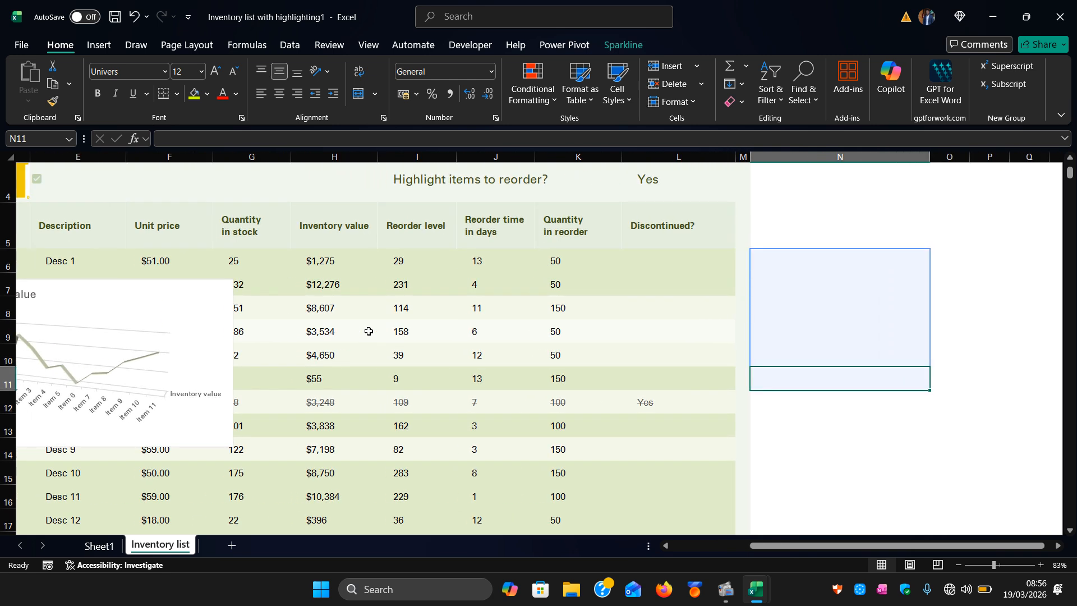
scroll(368, 331, right, 2)
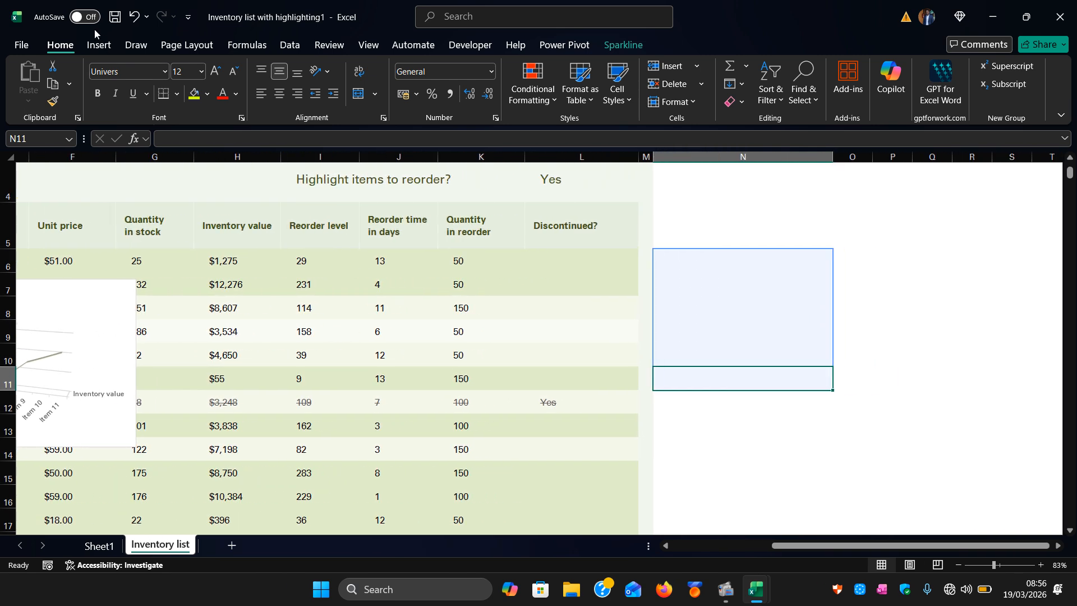
Insert Win/Loss sparklines for Inventory value H6:H10 into N6:N10 and apply a darker sparkline style.
click(96, 46)
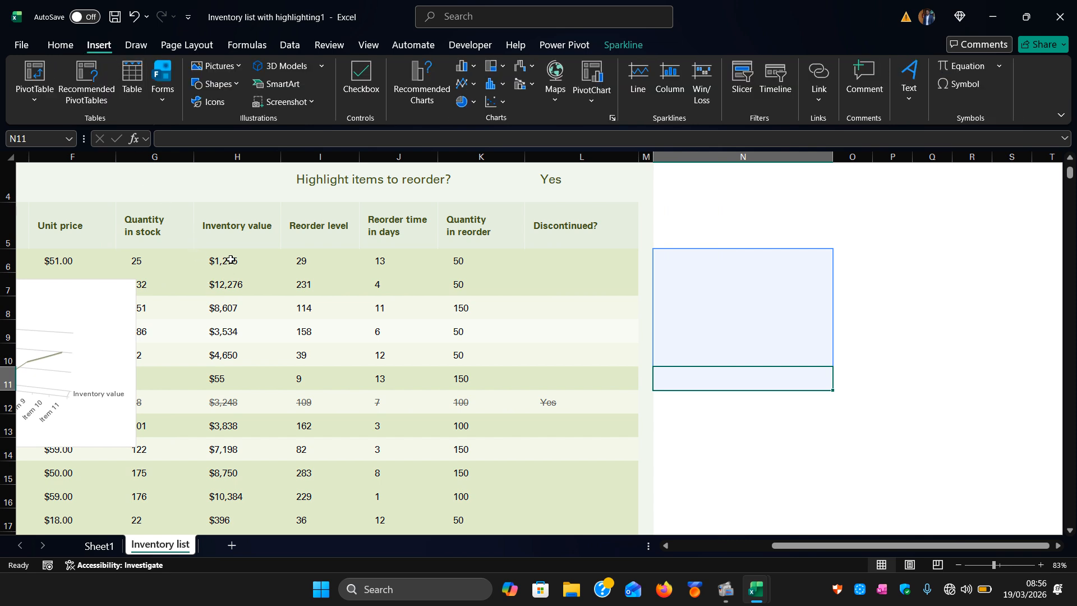
drag(231, 260, 243, 351)
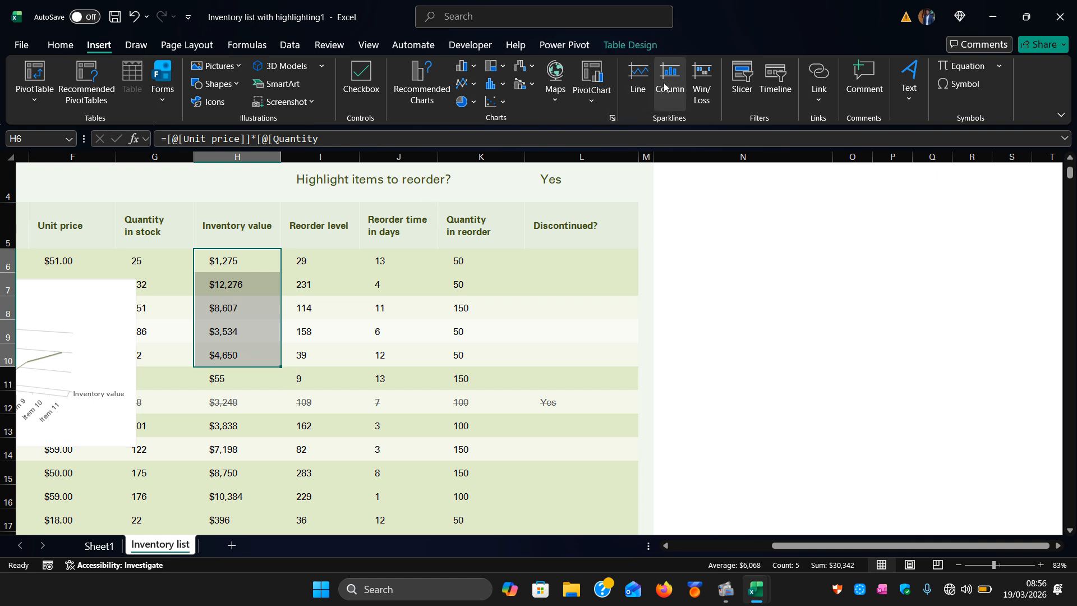
click(701, 91)
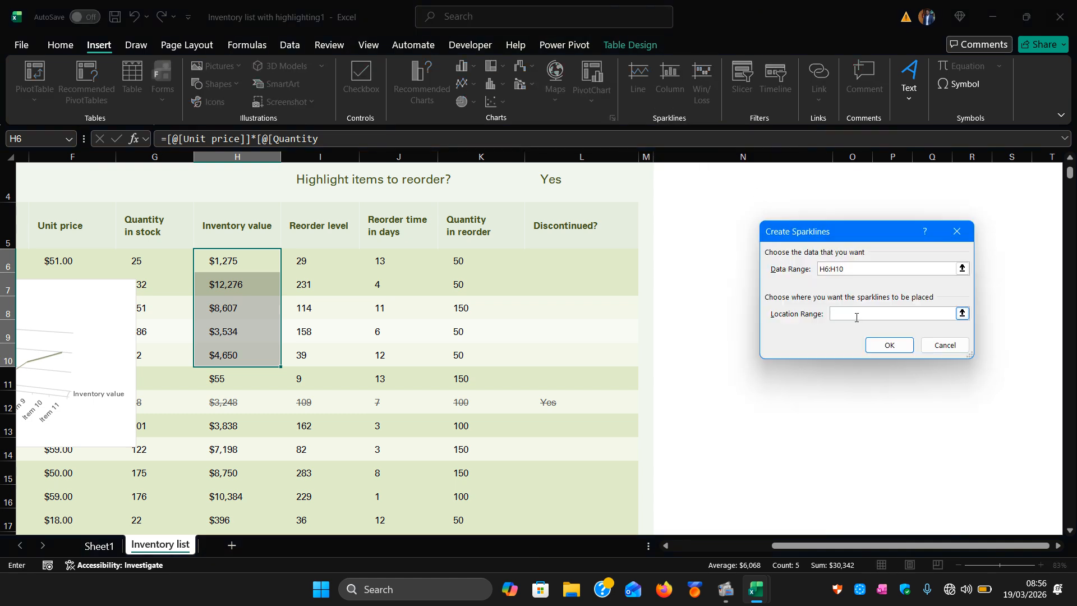
click(963, 314)
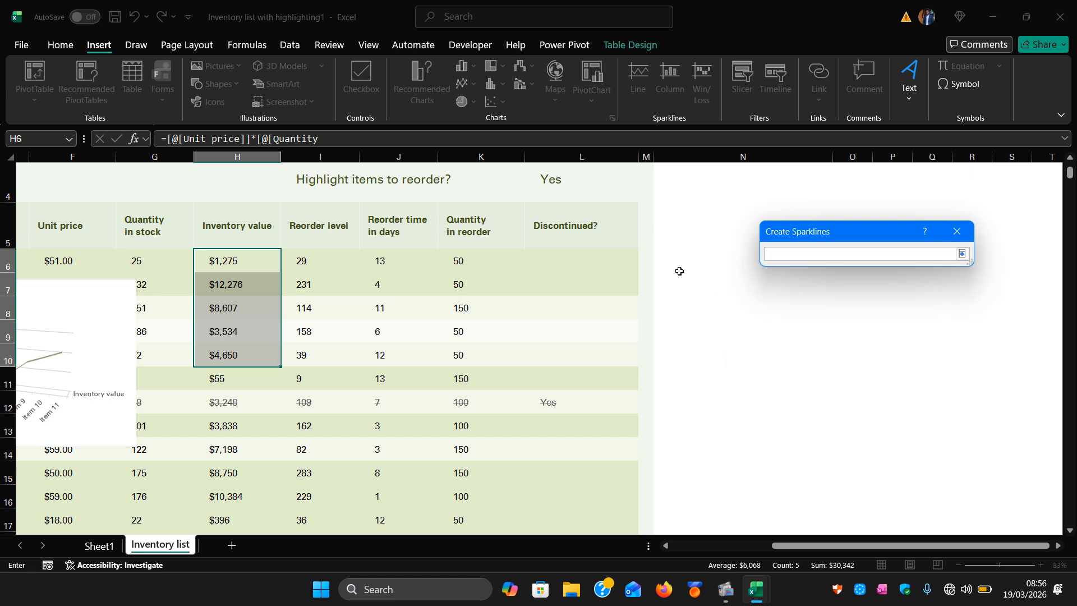
drag(672, 258, 717, 346)
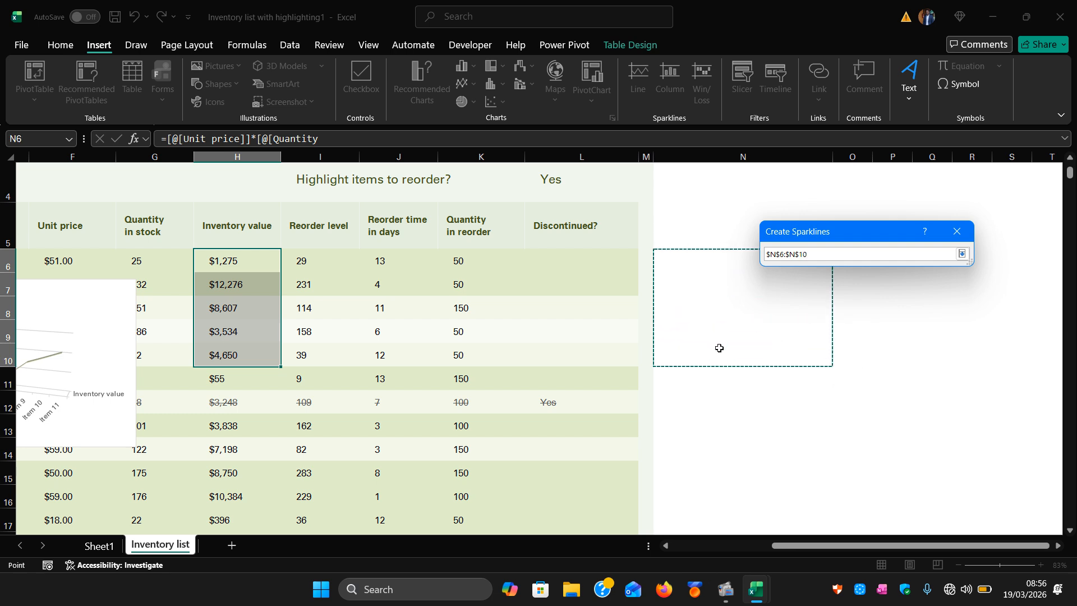
click(962, 254)
click(899, 346)
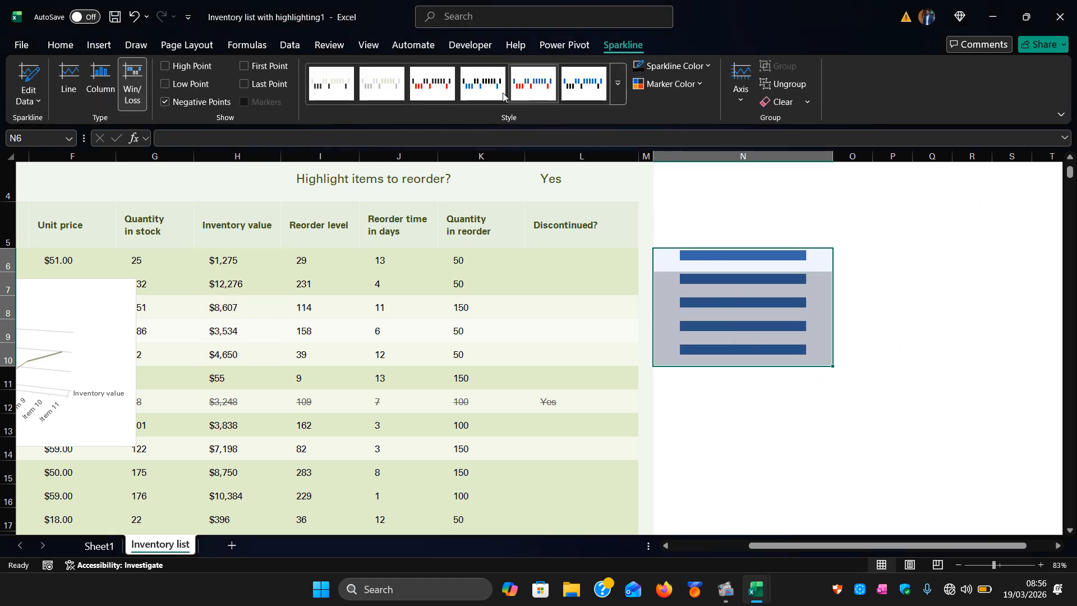
click(476, 92)
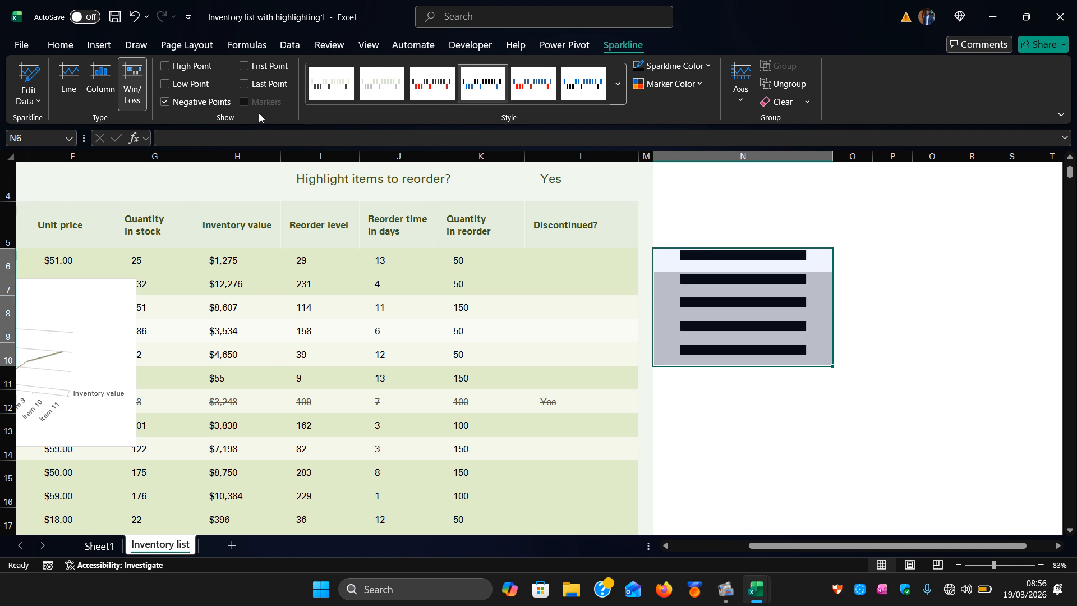
Switch the N6:N10 sparklines between Column, Line and Win/Loss types, finishing on Line.
click(102, 84)
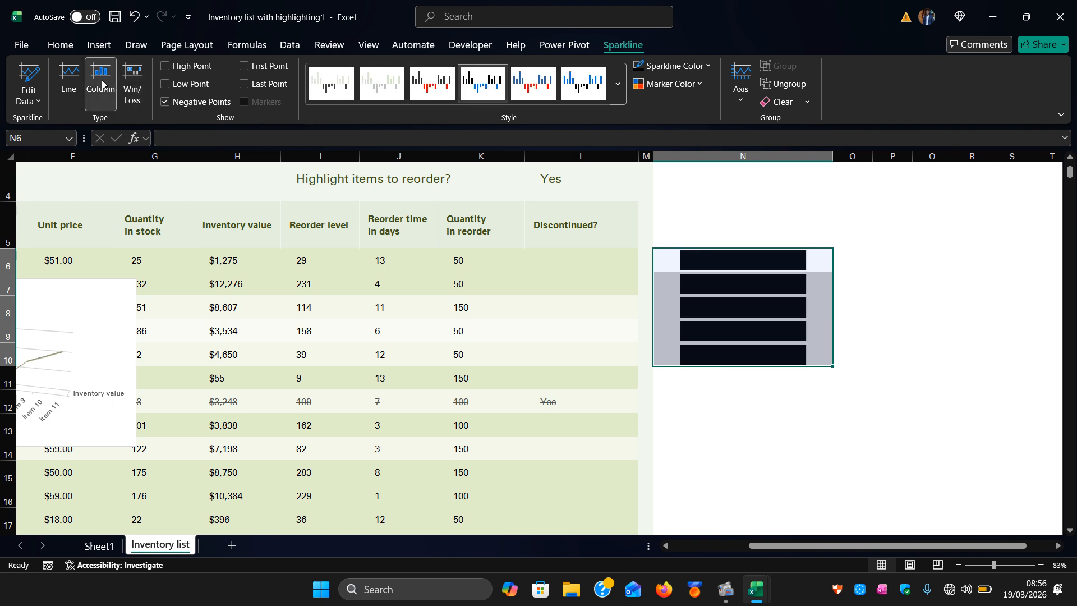
click(75, 89)
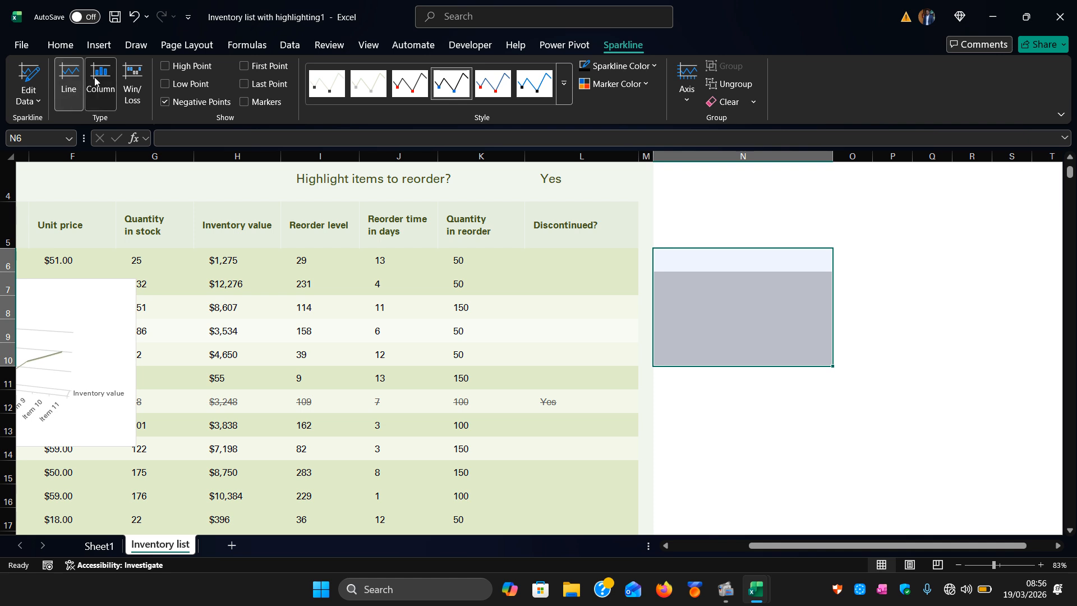
click(101, 85)
click(133, 83)
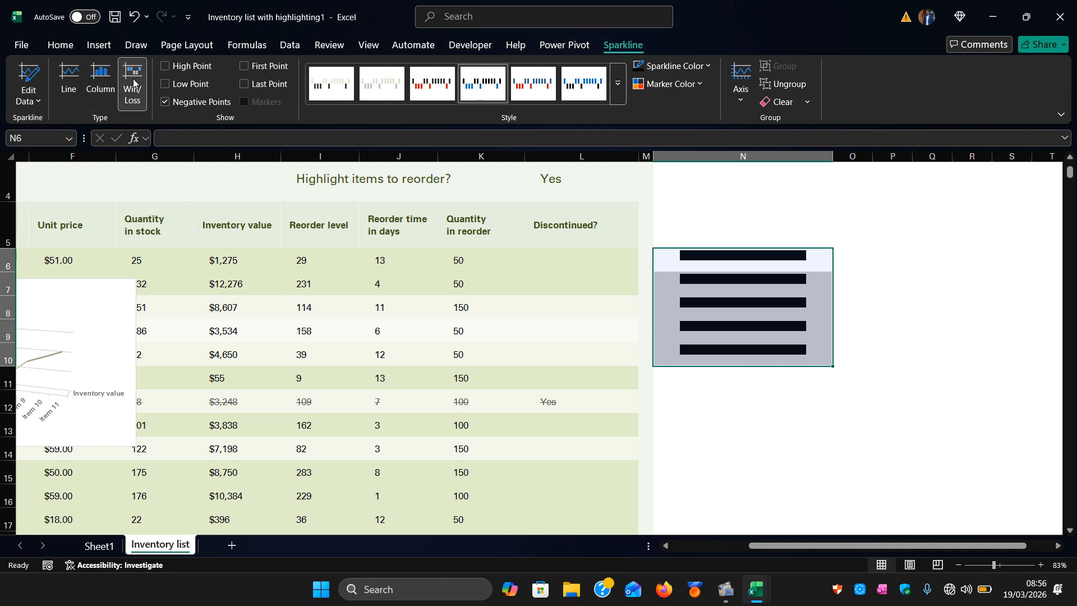
click(101, 86)
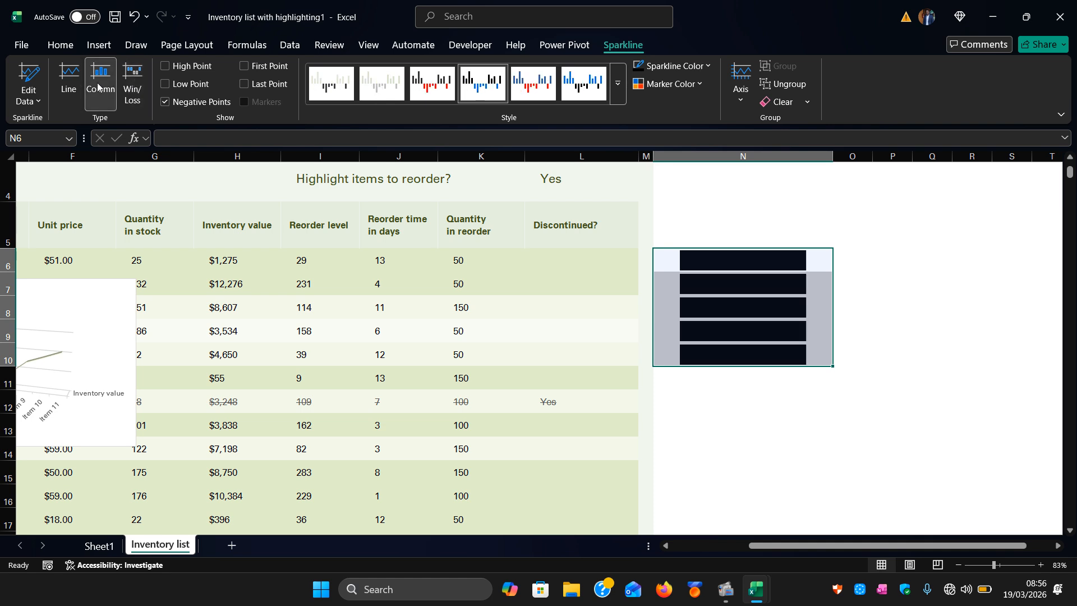
click(69, 83)
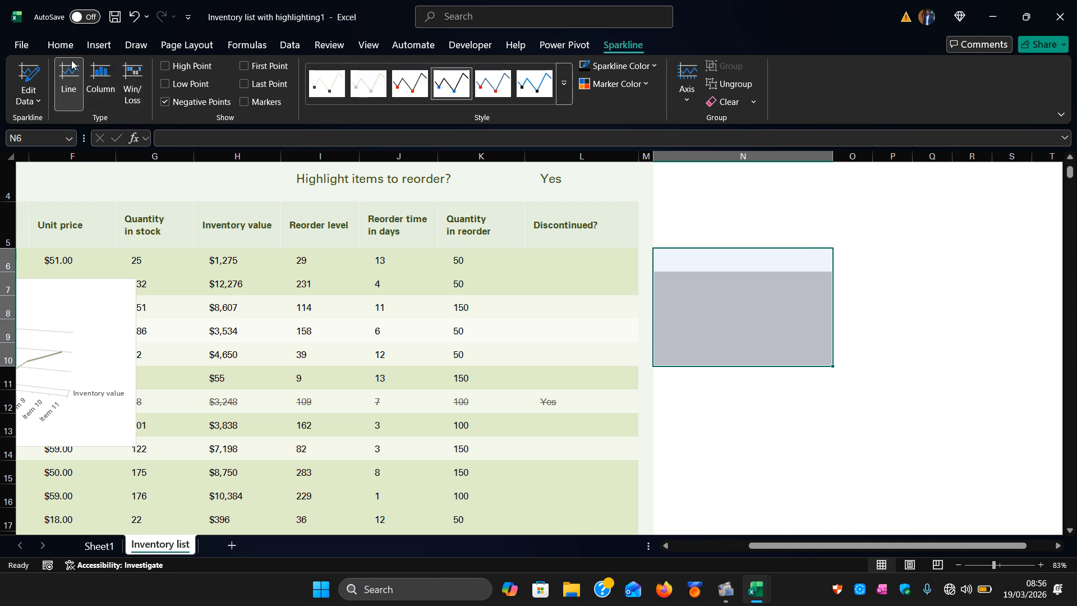
click(100, 45)
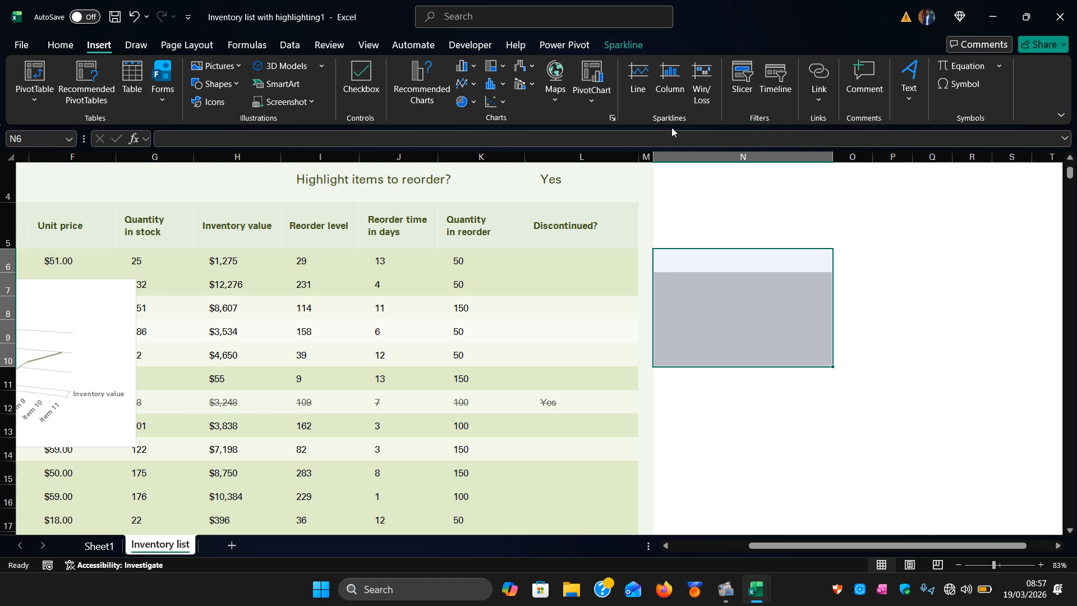
click(591, 310)
click(622, 354)
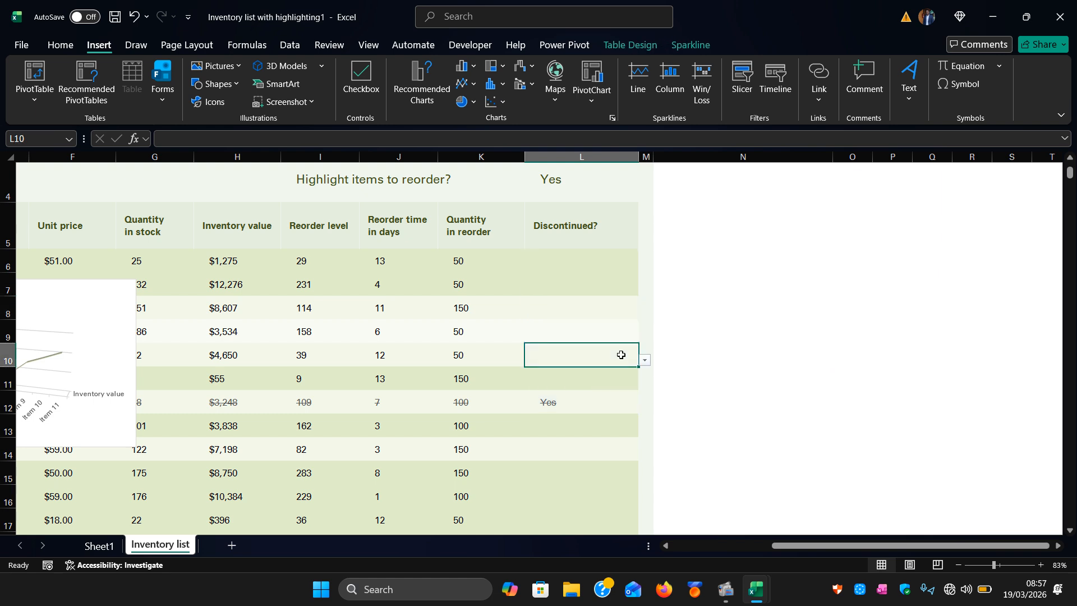
click(647, 365)
click(647, 365)
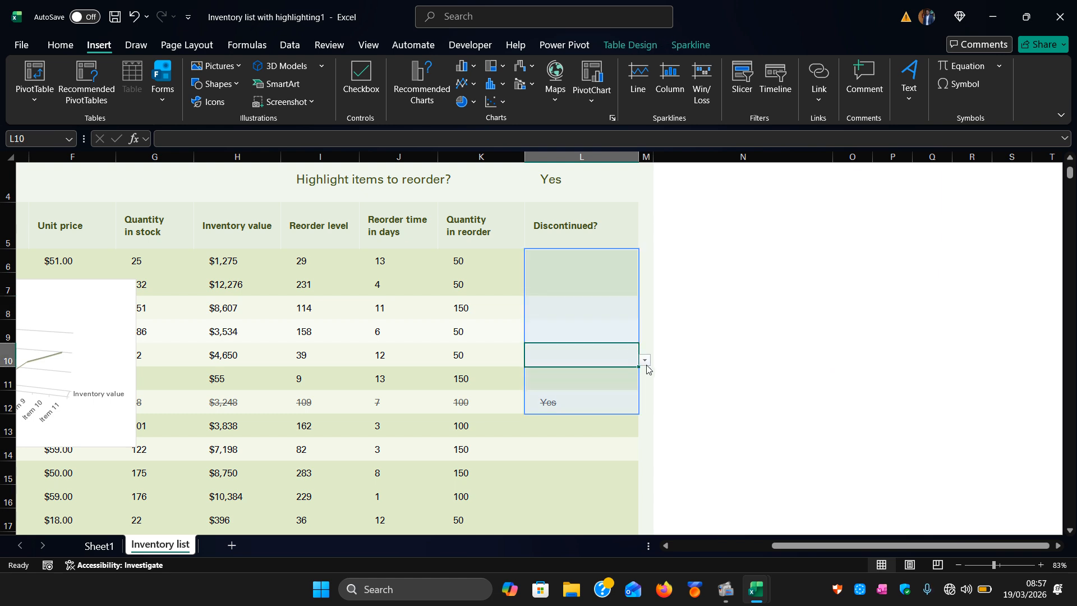
click(713, 332)
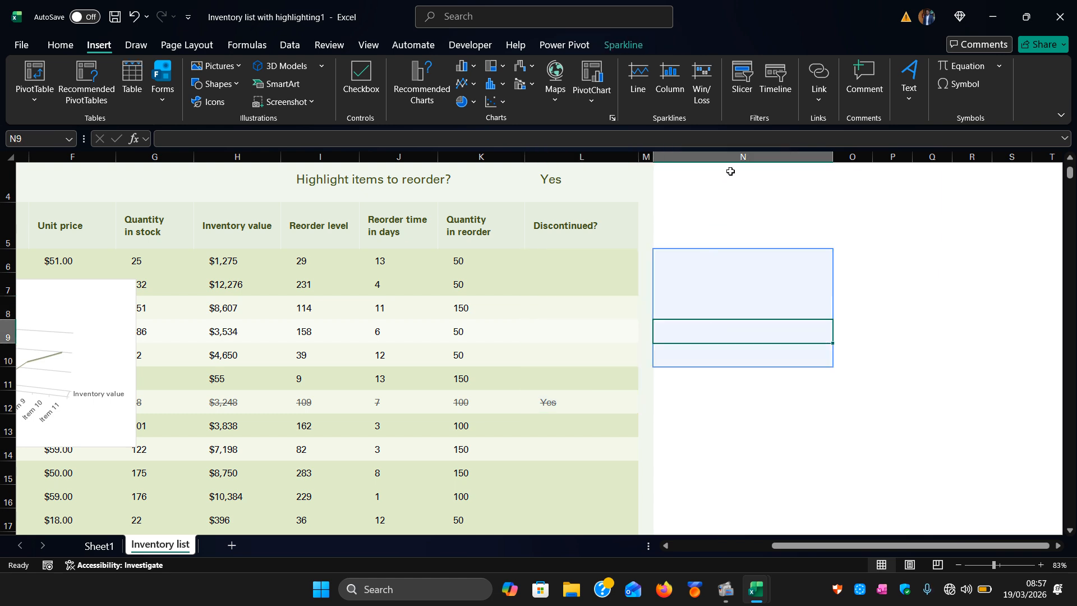
click(867, 289)
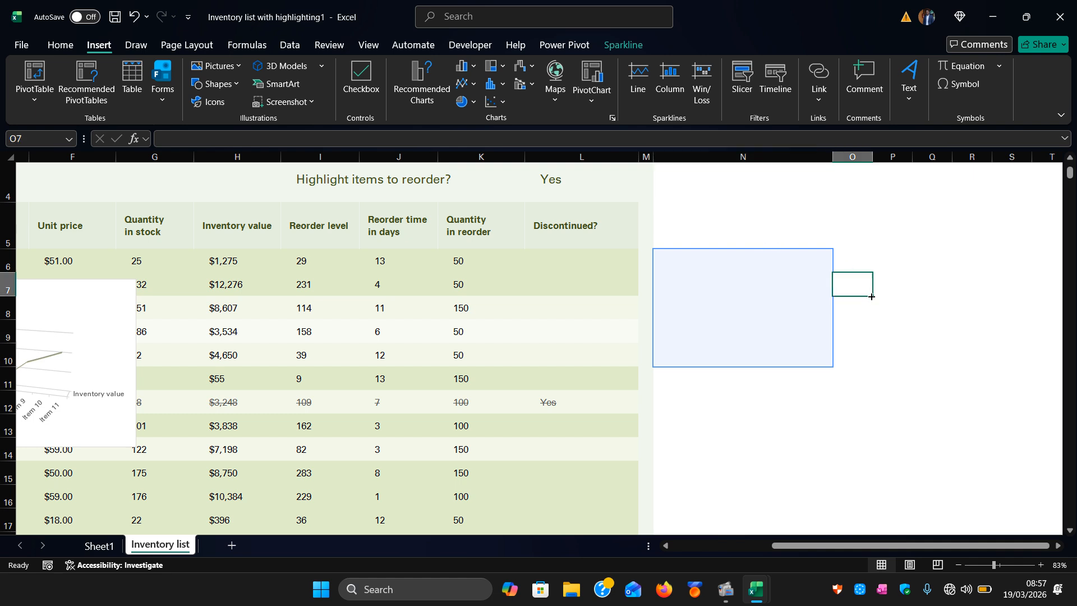
Start a slicer from an empty cell and browse the Existing Connections filter options and Data Model tab, then close the dialog.
click(748, 91)
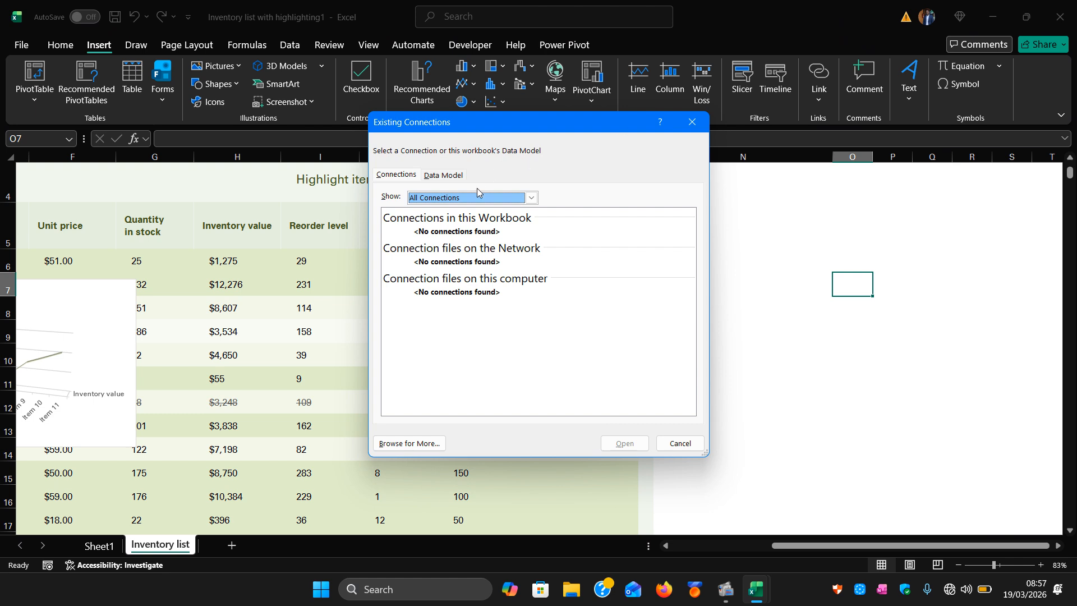
click(532, 198)
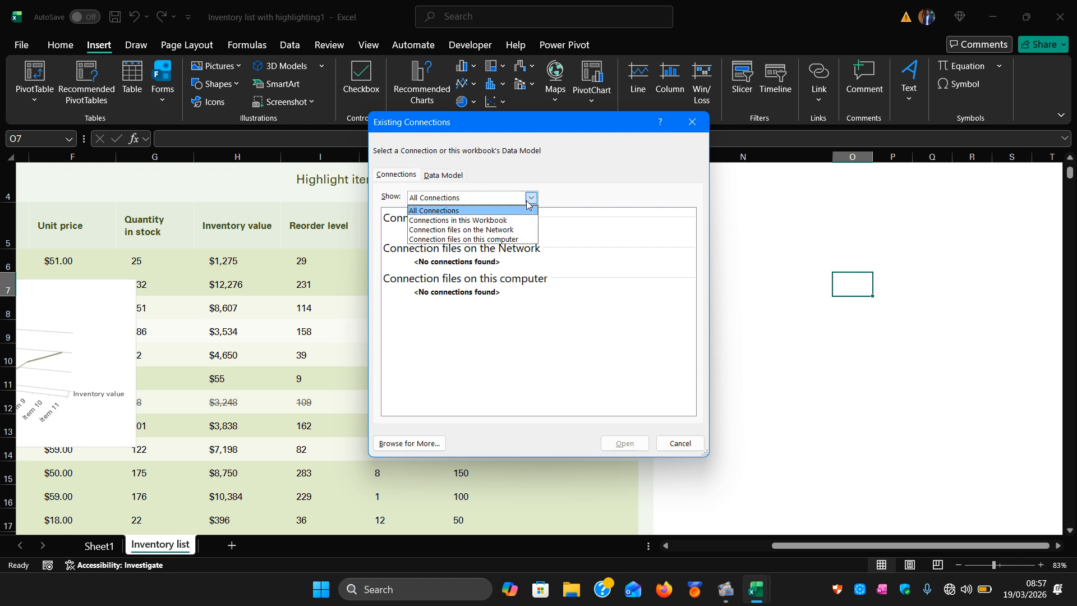
click(478, 221)
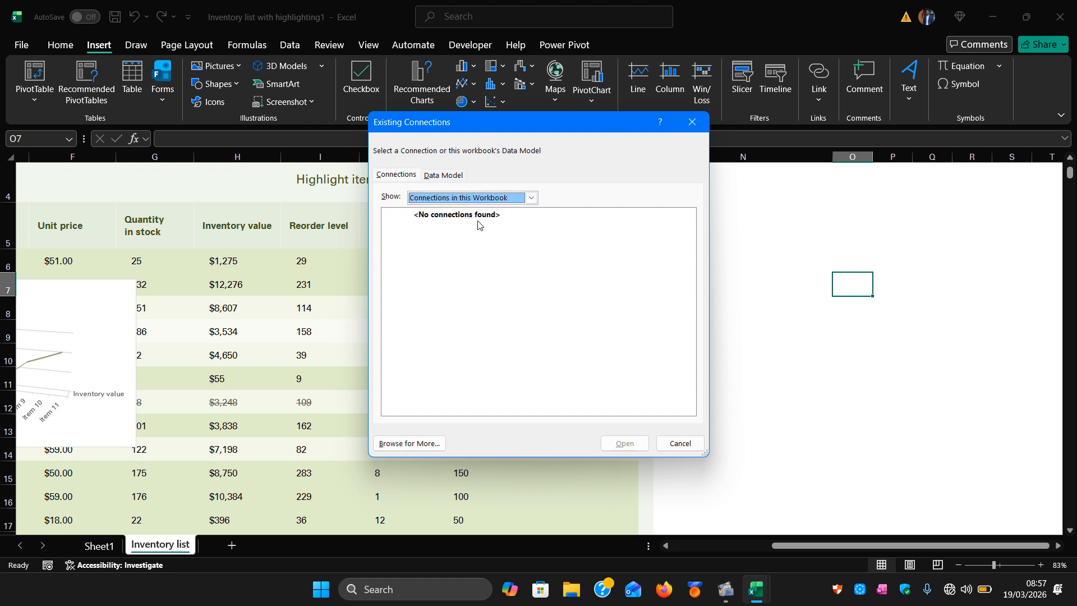
click(530, 198)
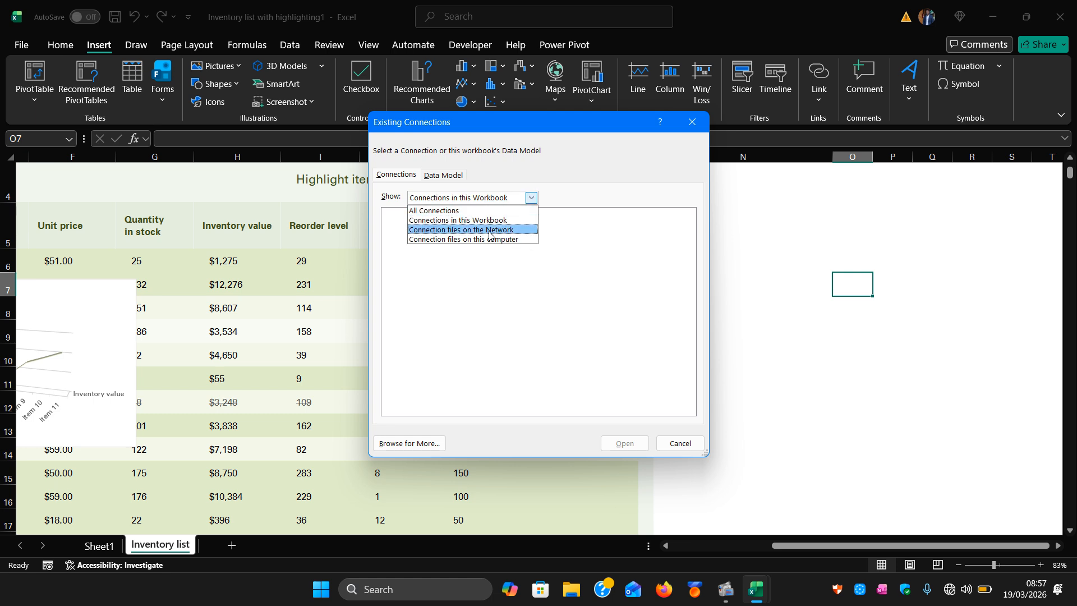
click(485, 240)
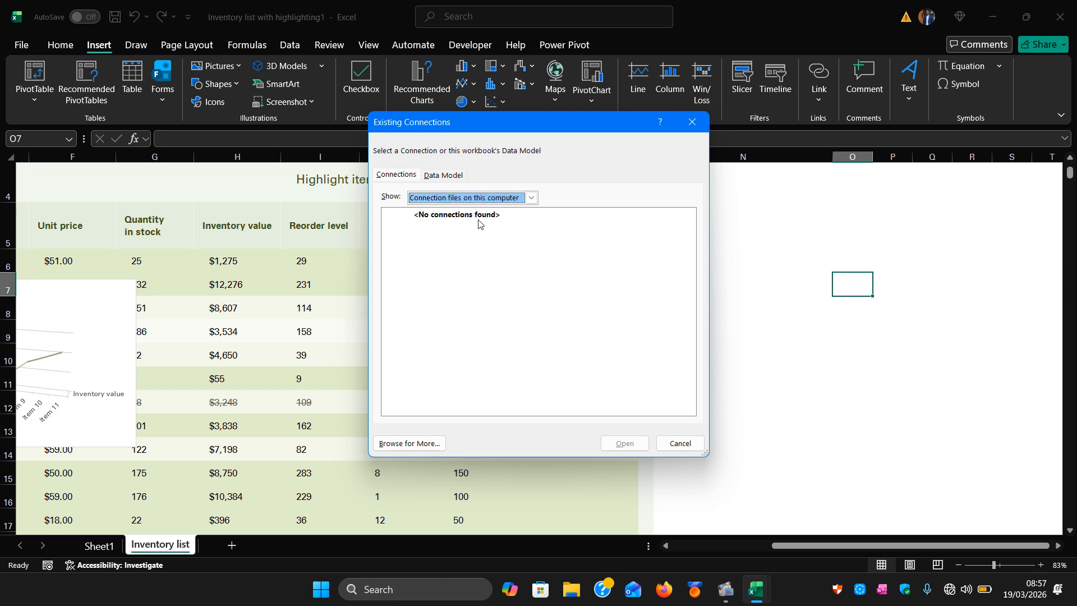
click(448, 176)
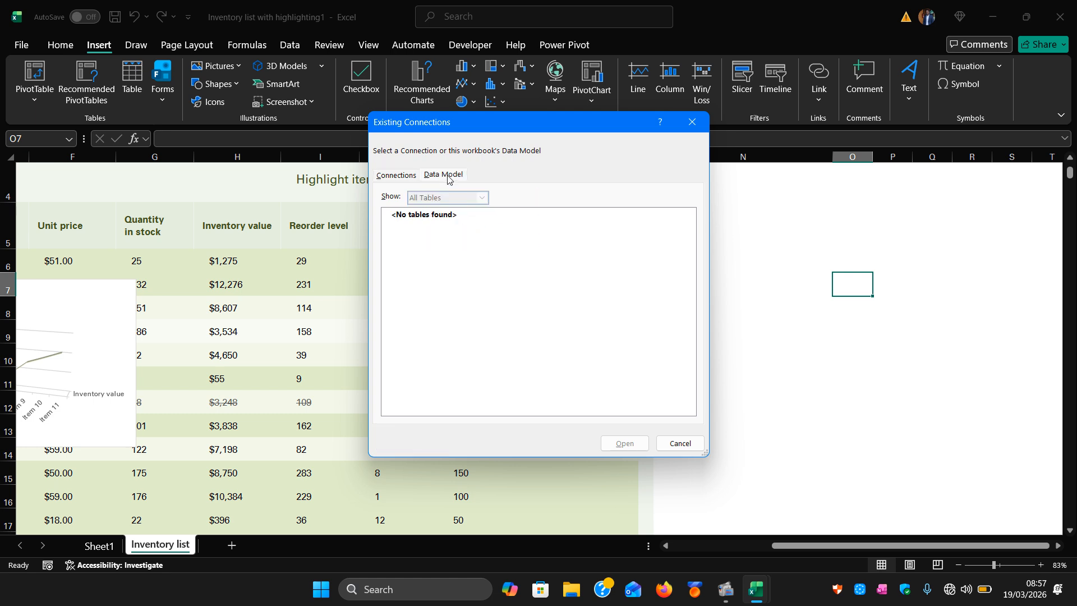
click(383, 177)
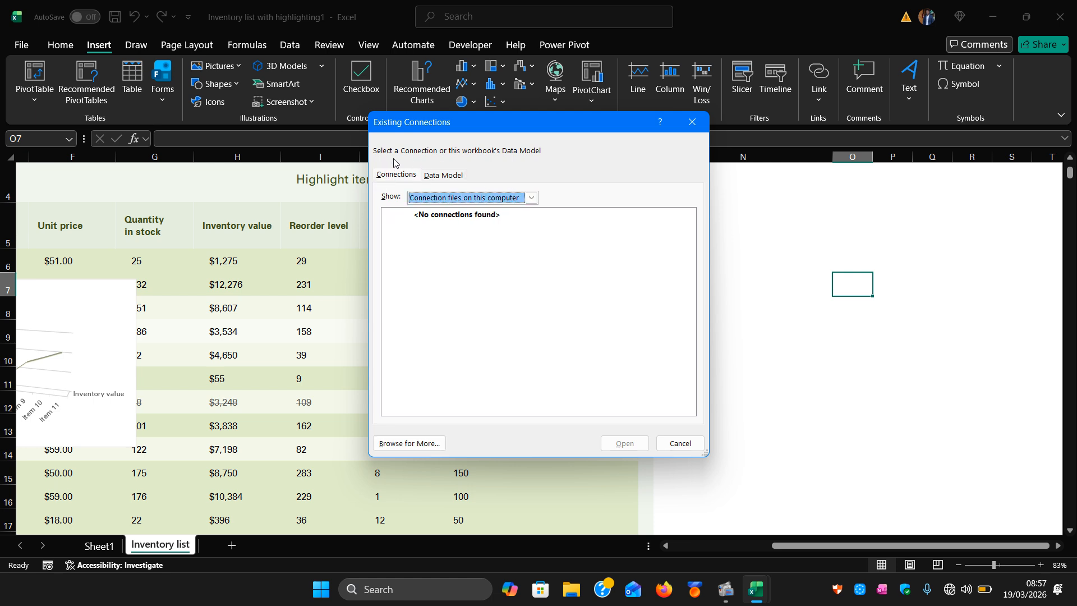
click(532, 198)
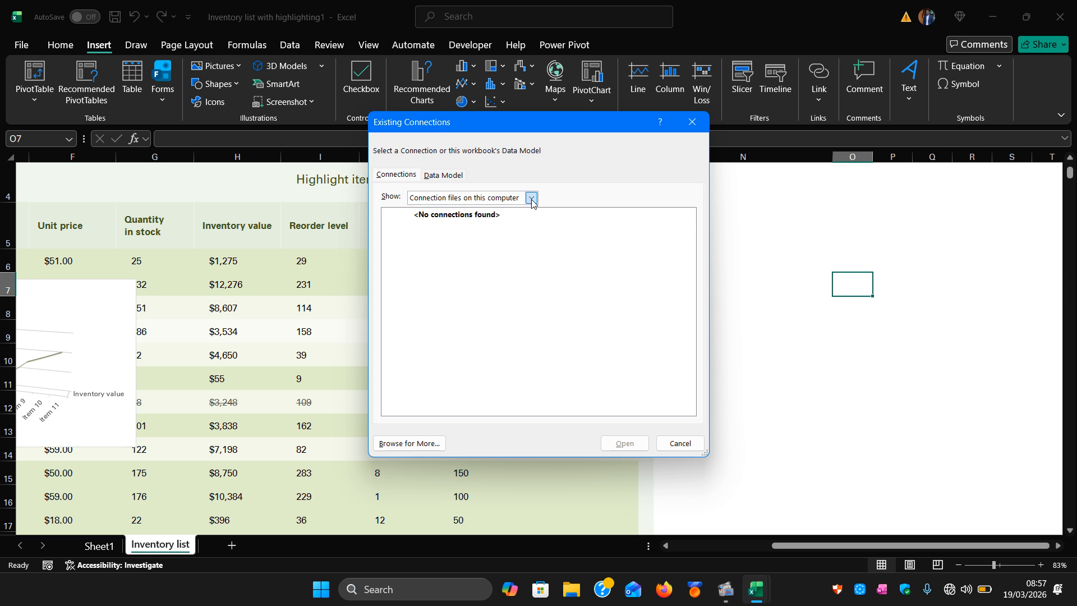
click(487, 211)
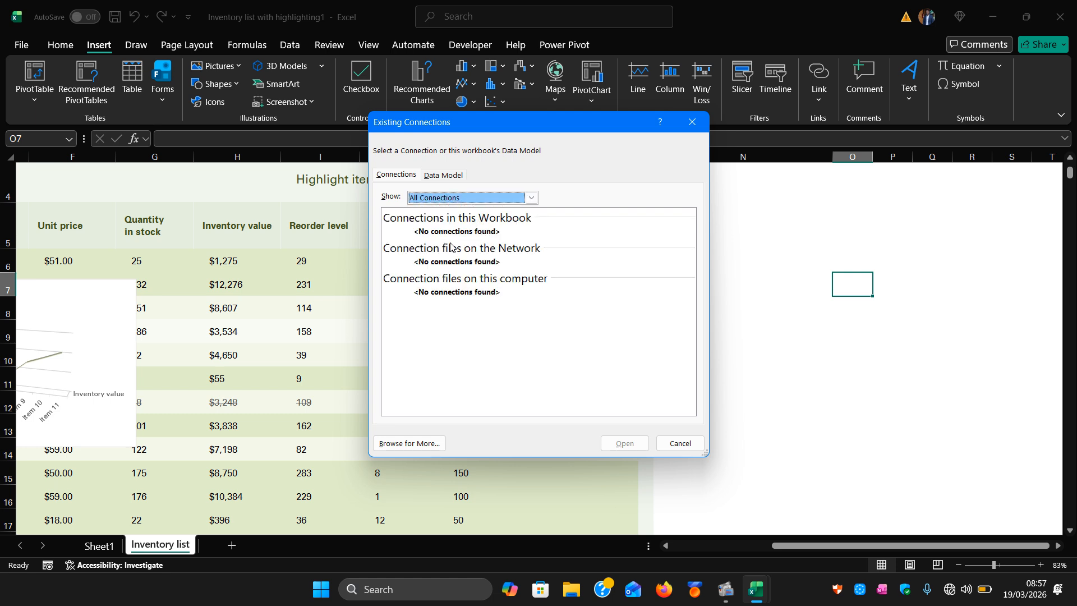
click(685, 129)
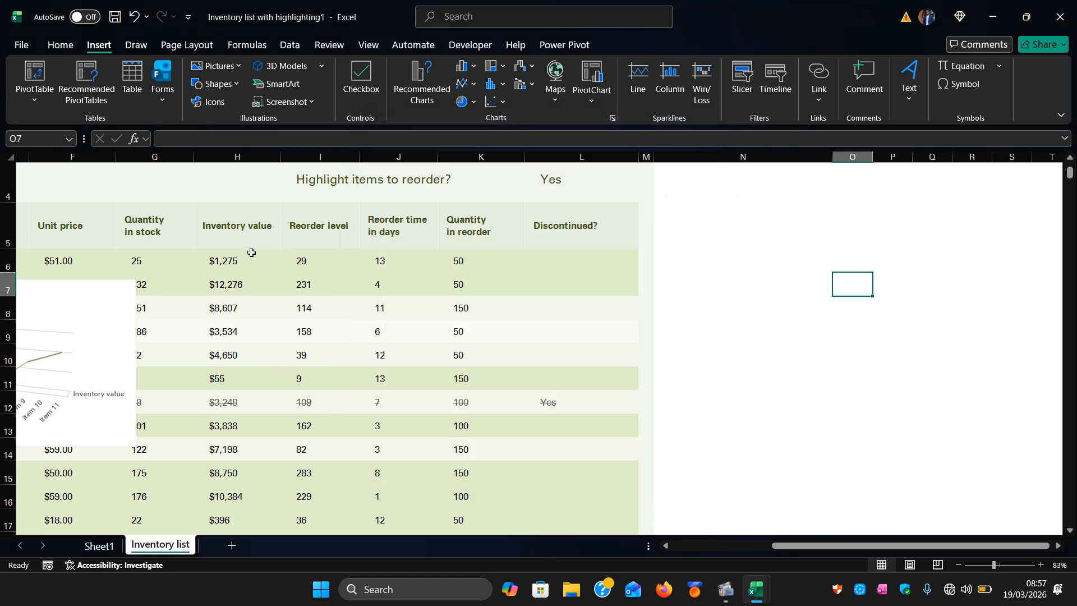
Select the Inventory value to Reorder time columns and open the Insert Slicers field list, then close it unused.
drag(227, 224, 230, 262)
drag(320, 292, 415, 427)
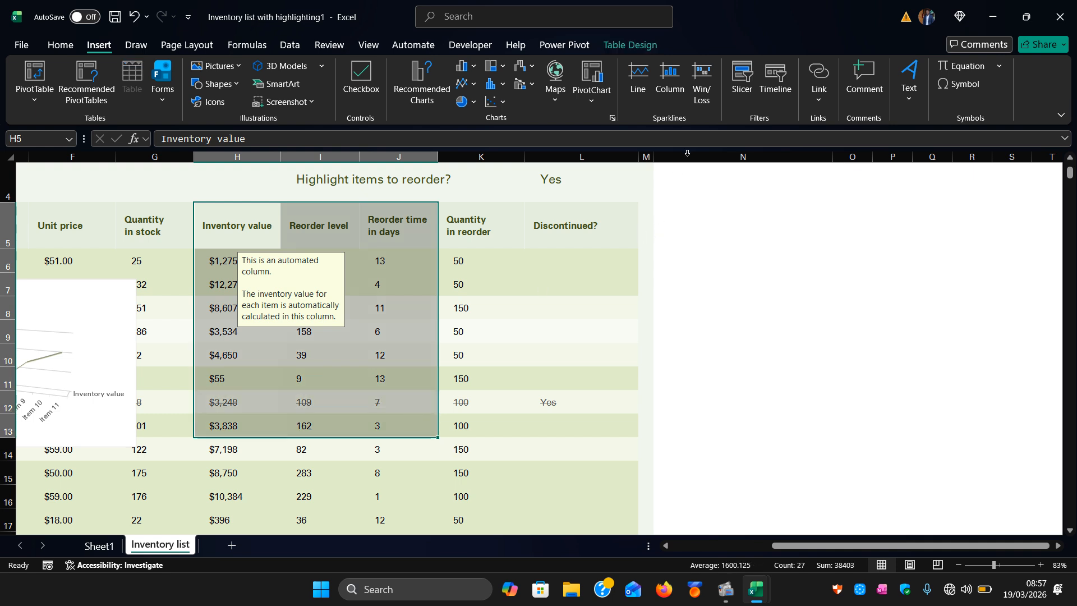
click(743, 90)
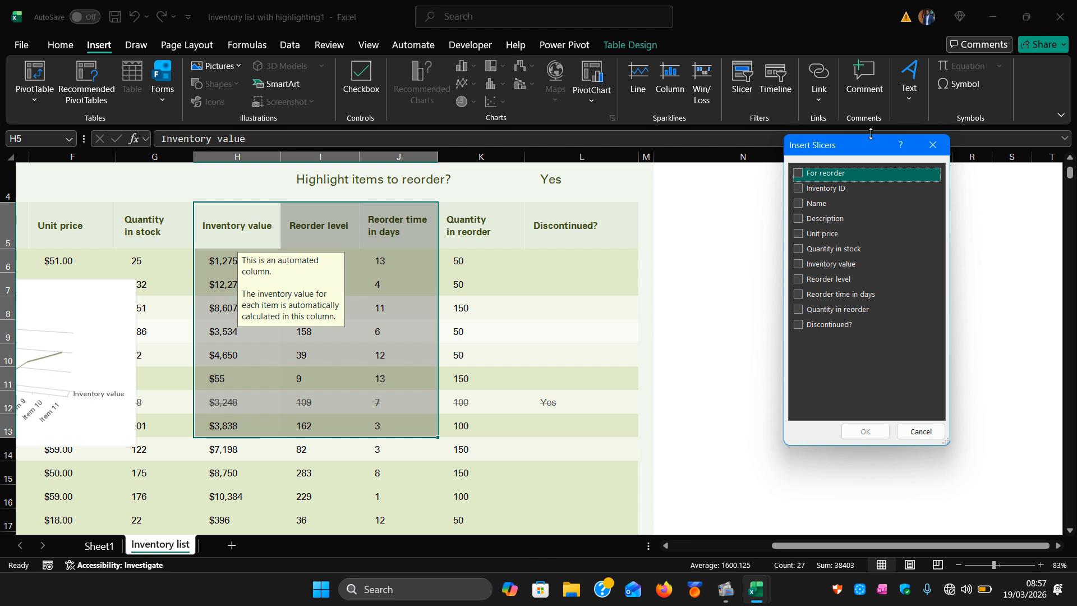
click(932, 147)
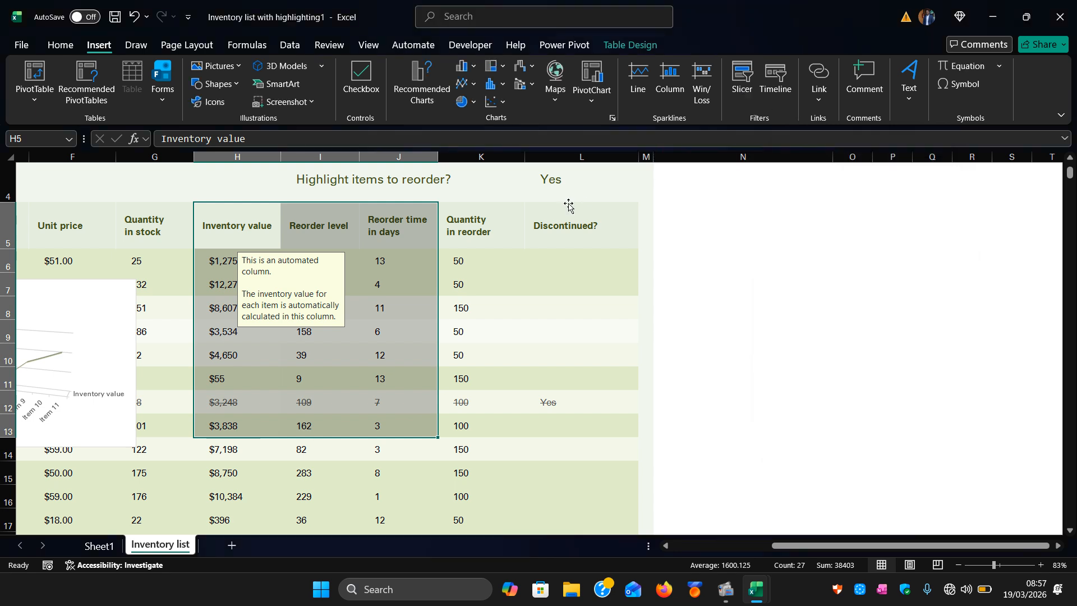
From an empty cell, open the slicer's Existing Connections and switch between its tabs and connection filters.
click(549, 281)
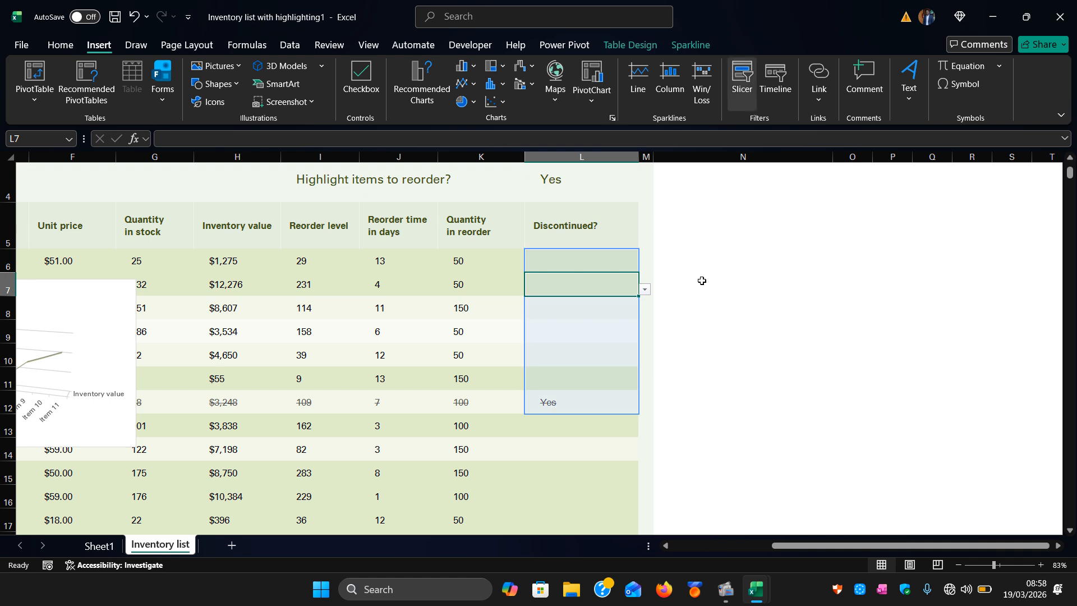
click(702, 305)
click(896, 276)
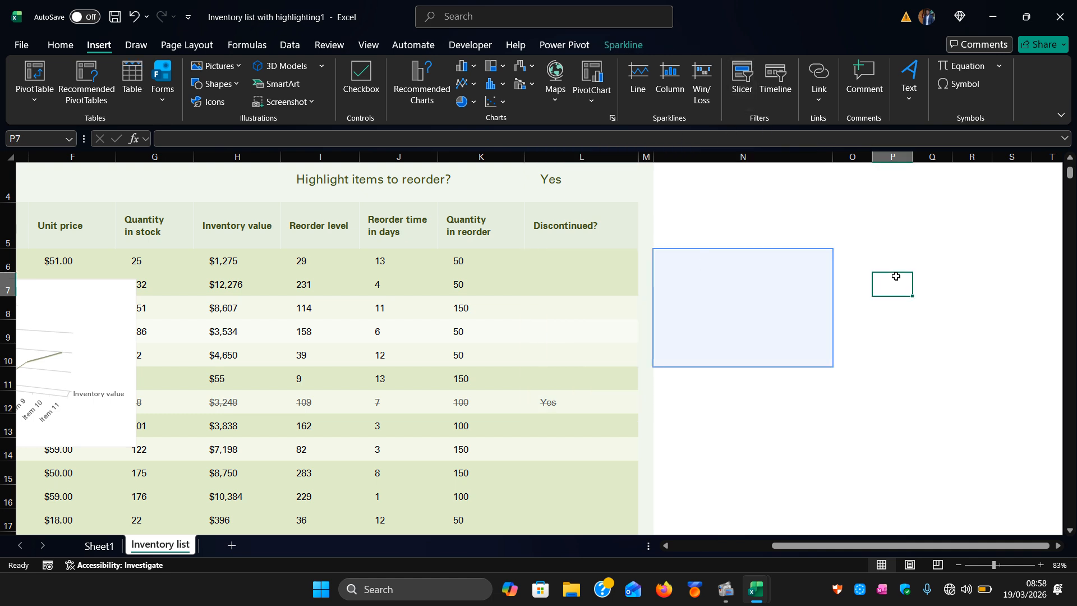
click(747, 89)
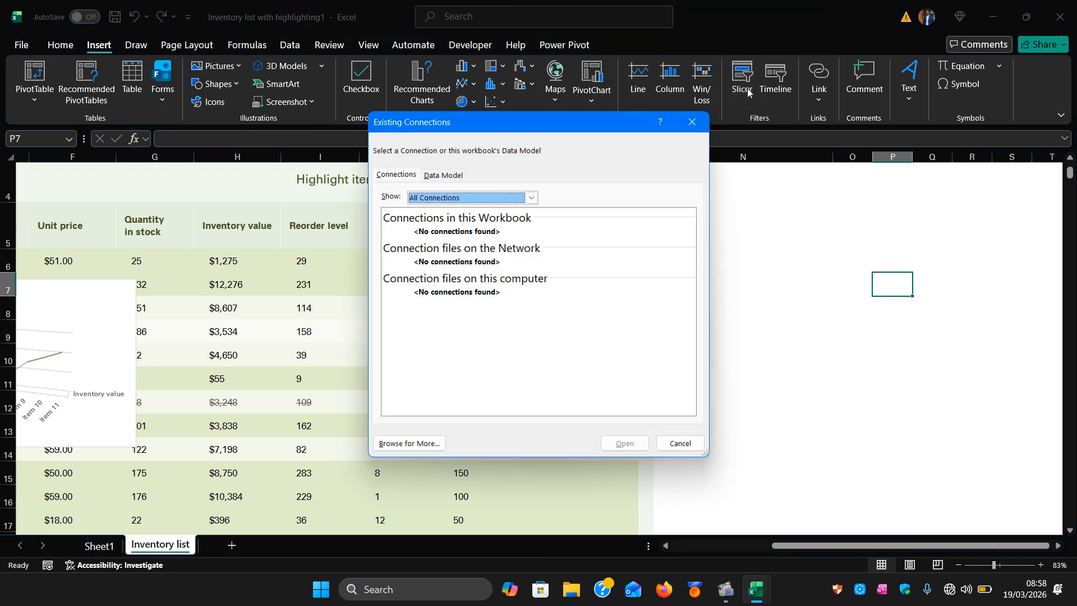
click(458, 177)
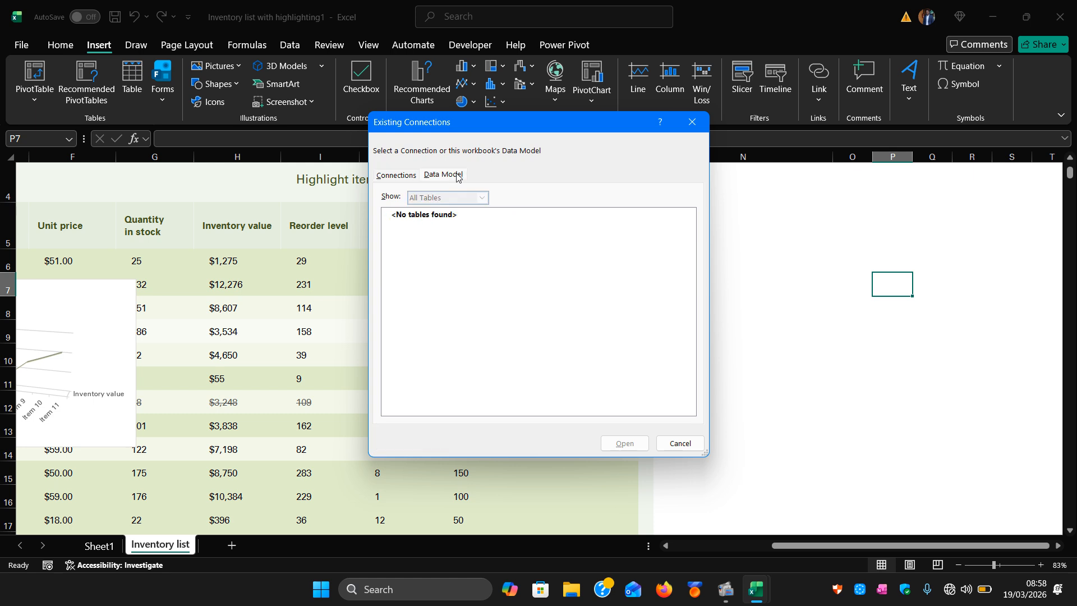
click(398, 178)
click(531, 198)
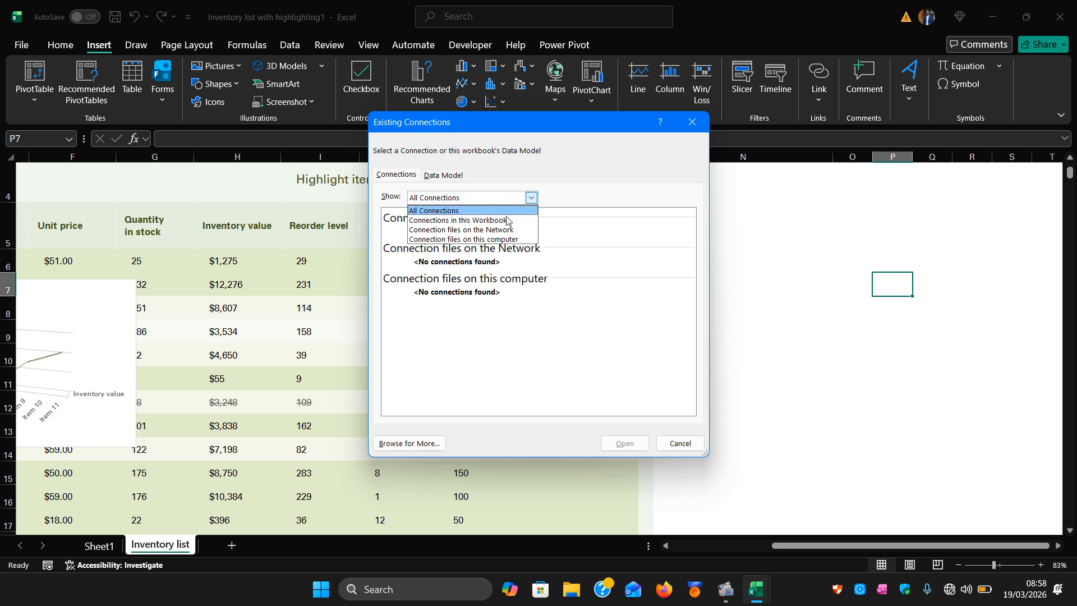
click(477, 239)
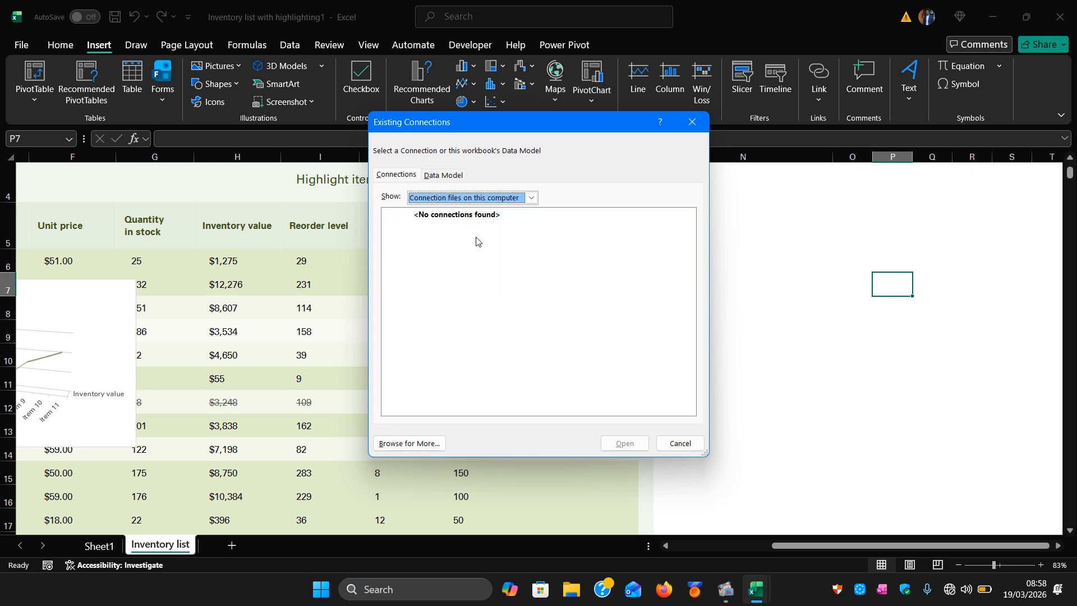
Browse for a data source file on the Desktop, review the file type options, and close both dialogs.
click(415, 444)
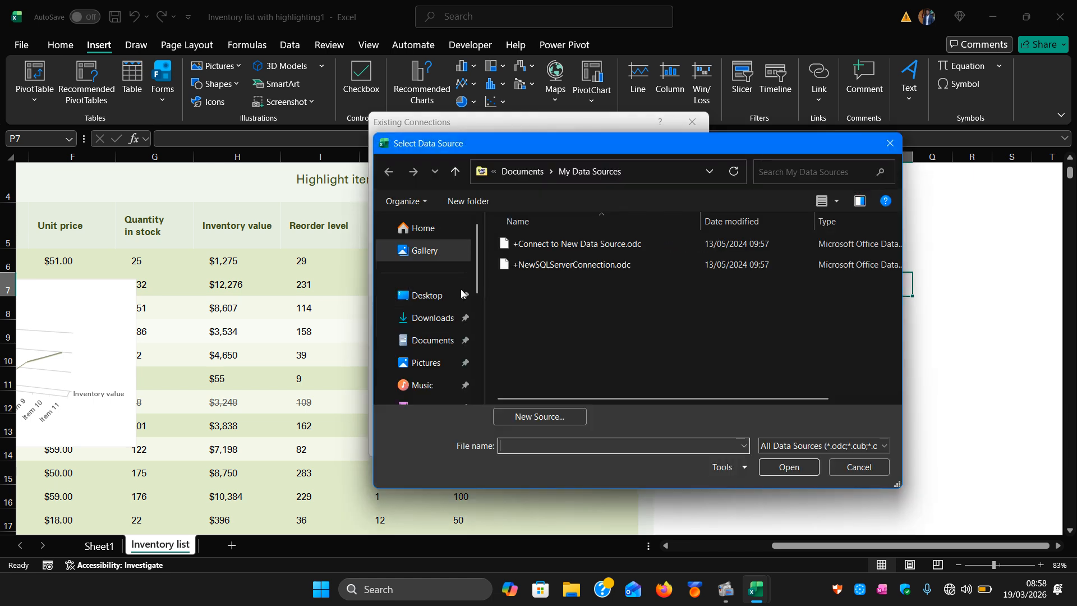
click(441, 302)
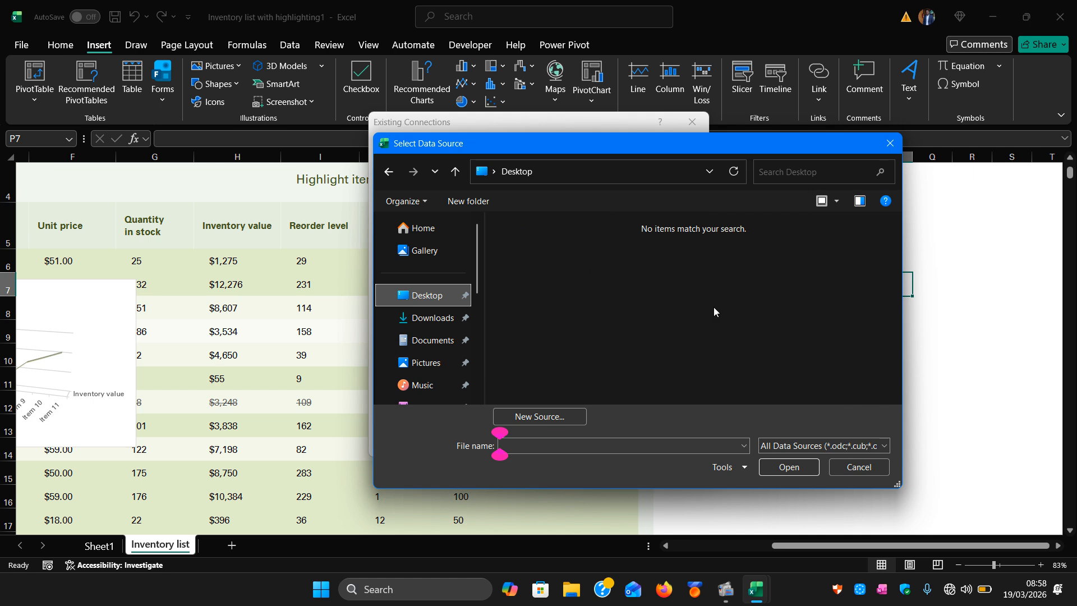
click(784, 445)
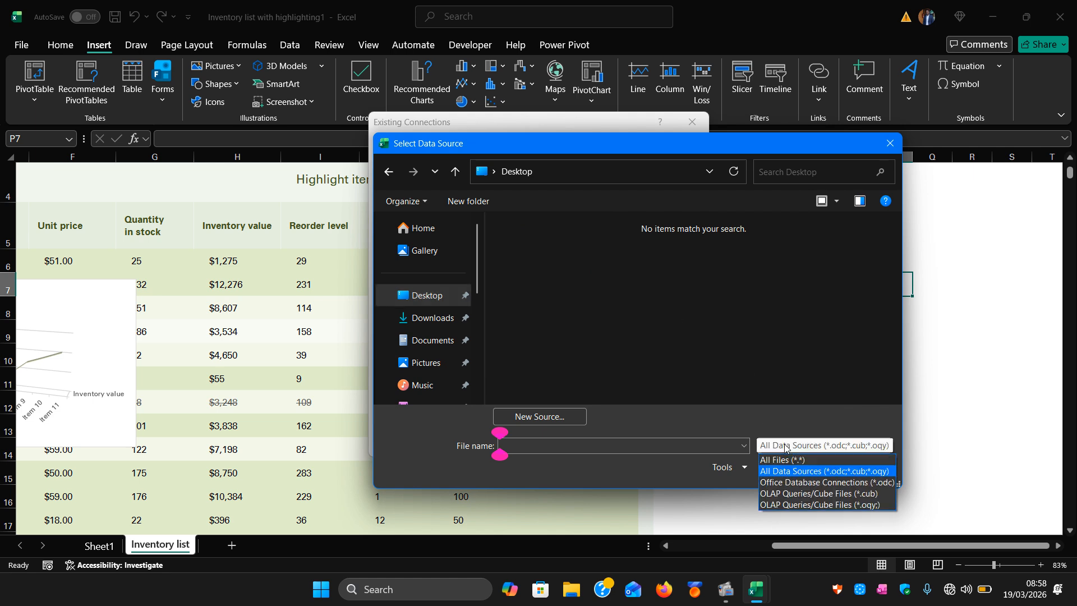
click(785, 447)
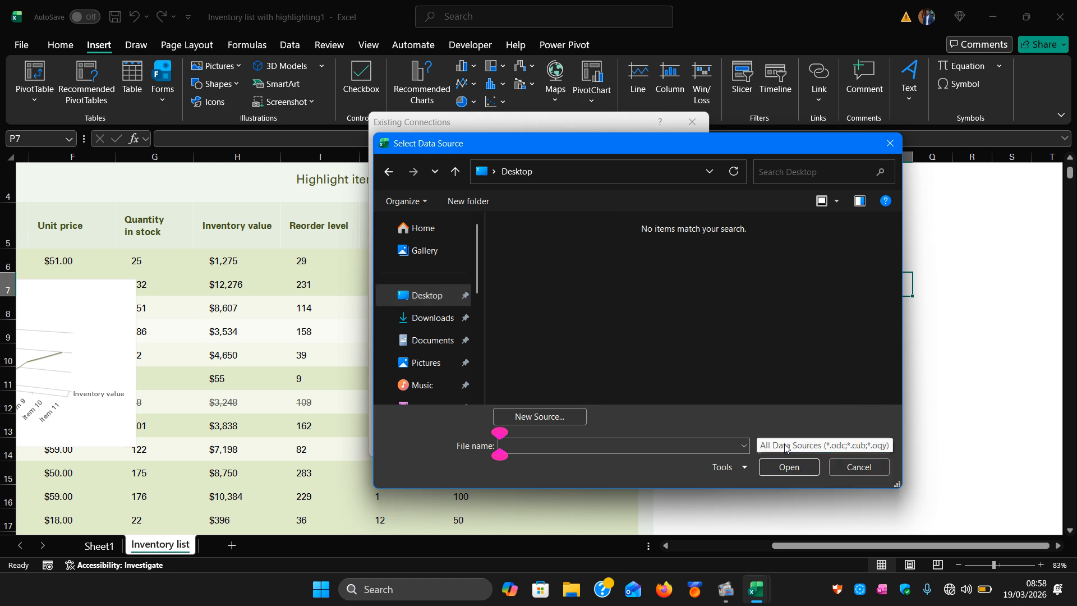
click(890, 145)
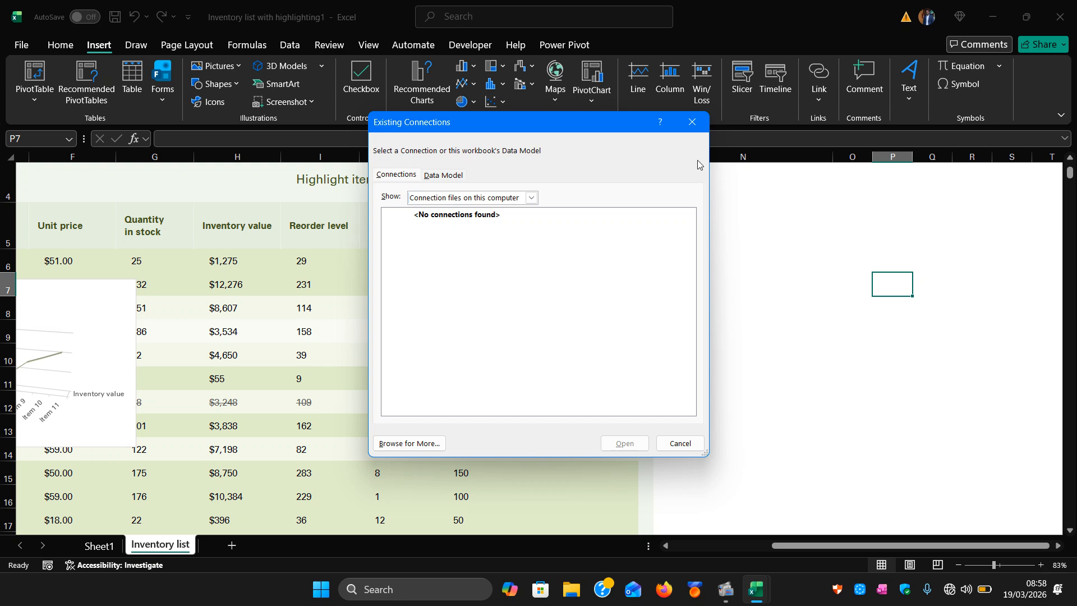
click(692, 122)
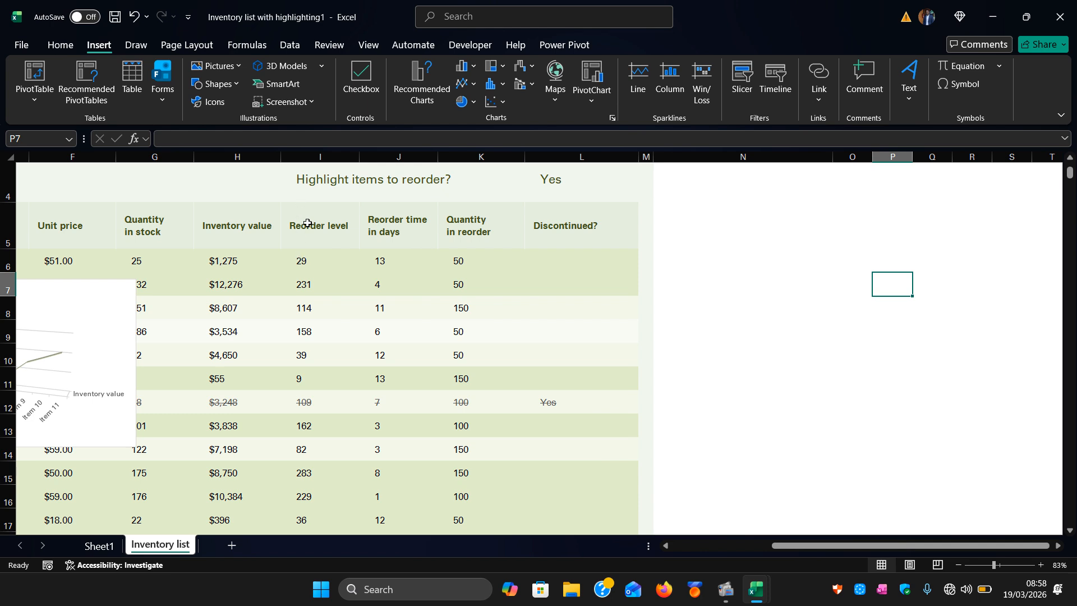
Select table cells and insert slicers for the Inventory ID, Name and Description fields.
drag(308, 223, 454, 404)
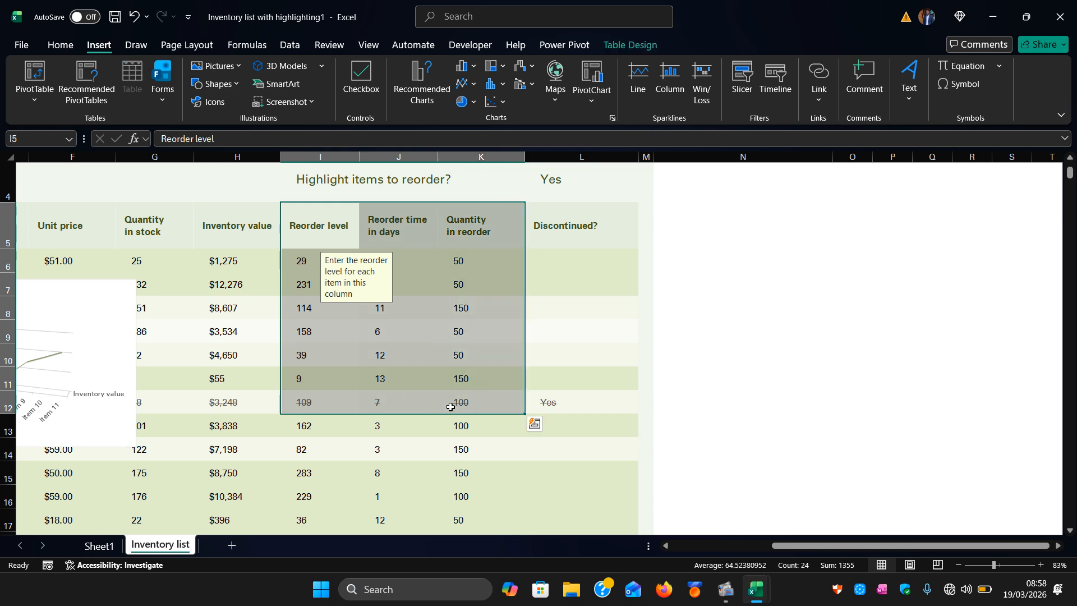
click(751, 90)
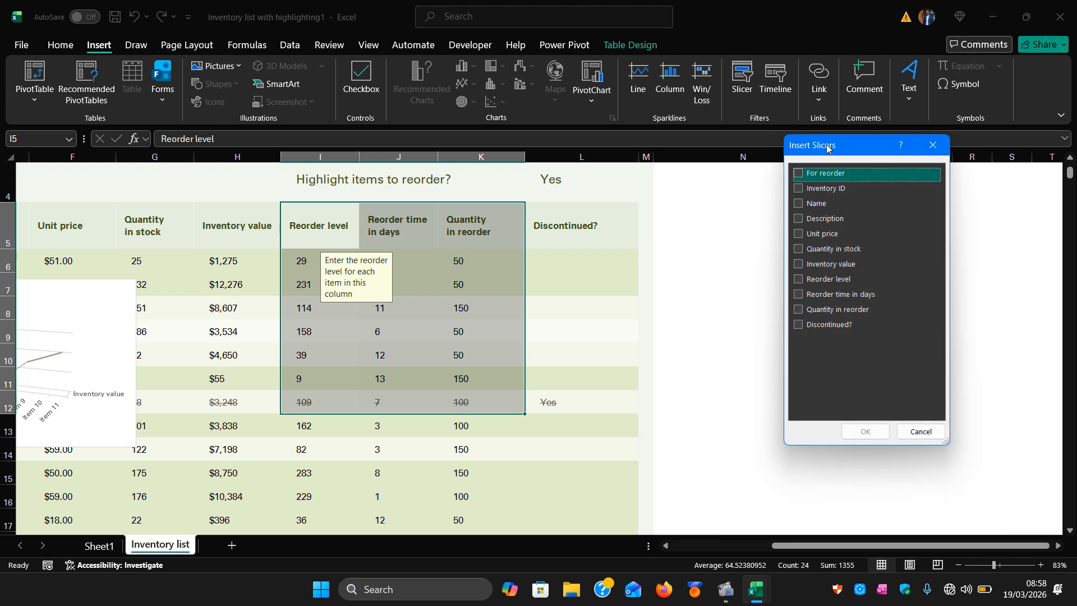
drag(827, 147, 724, 192)
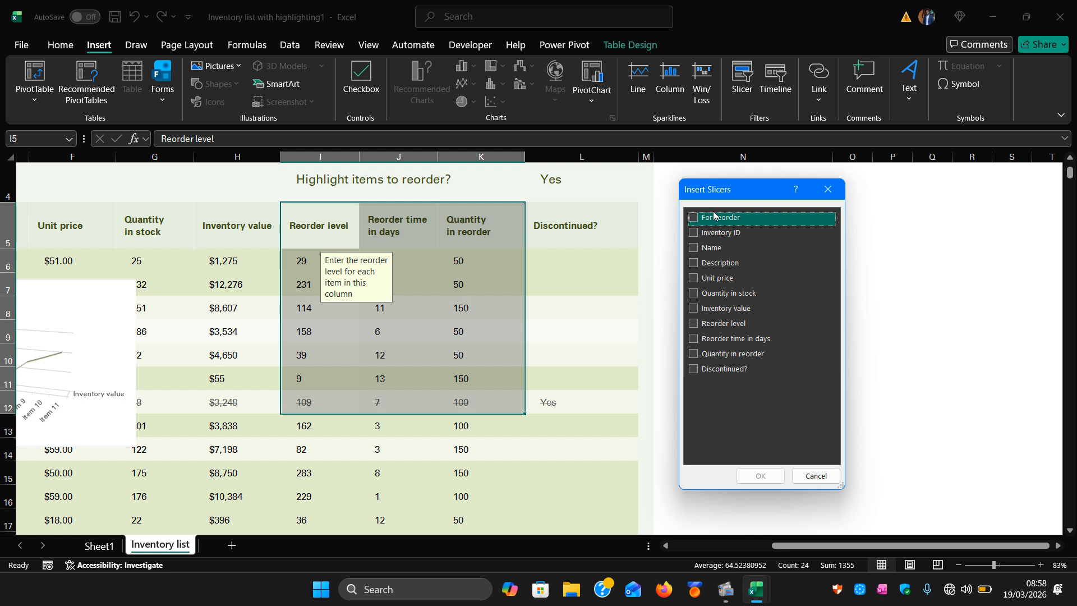
click(695, 234)
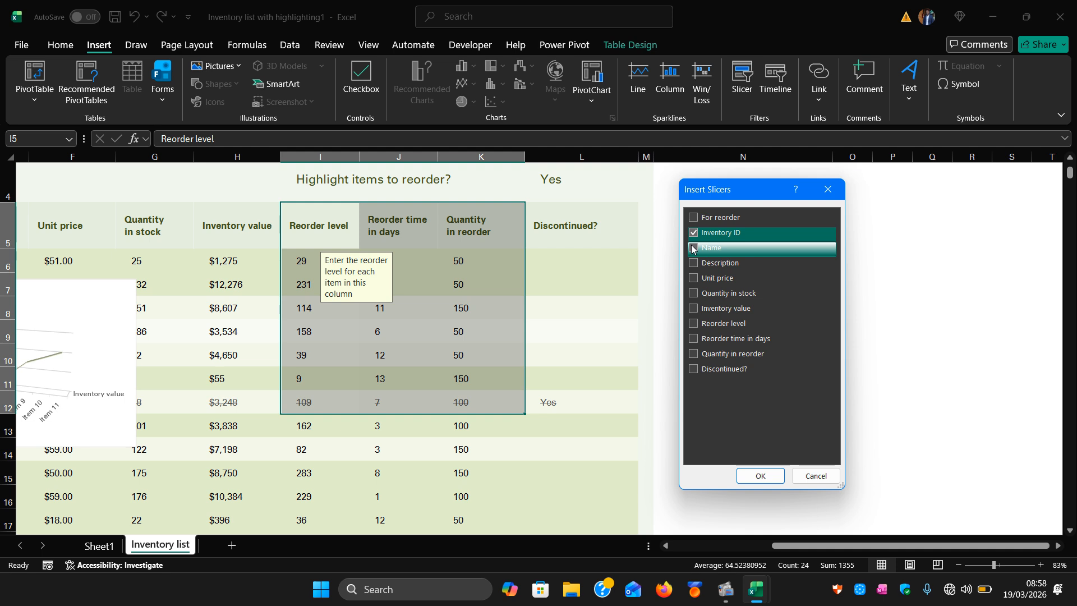
click(694, 248)
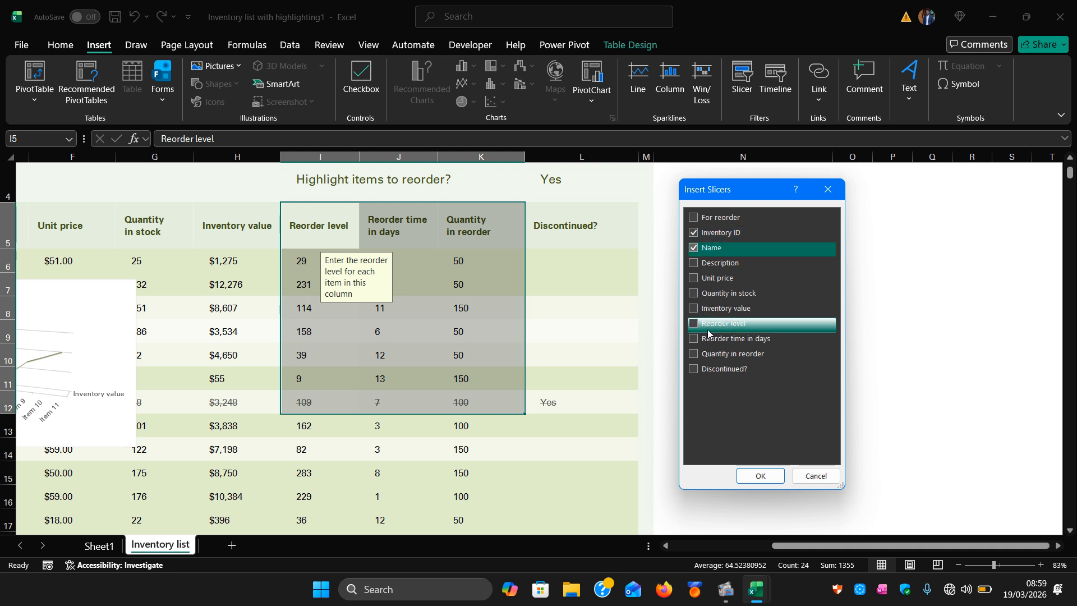
click(694, 265)
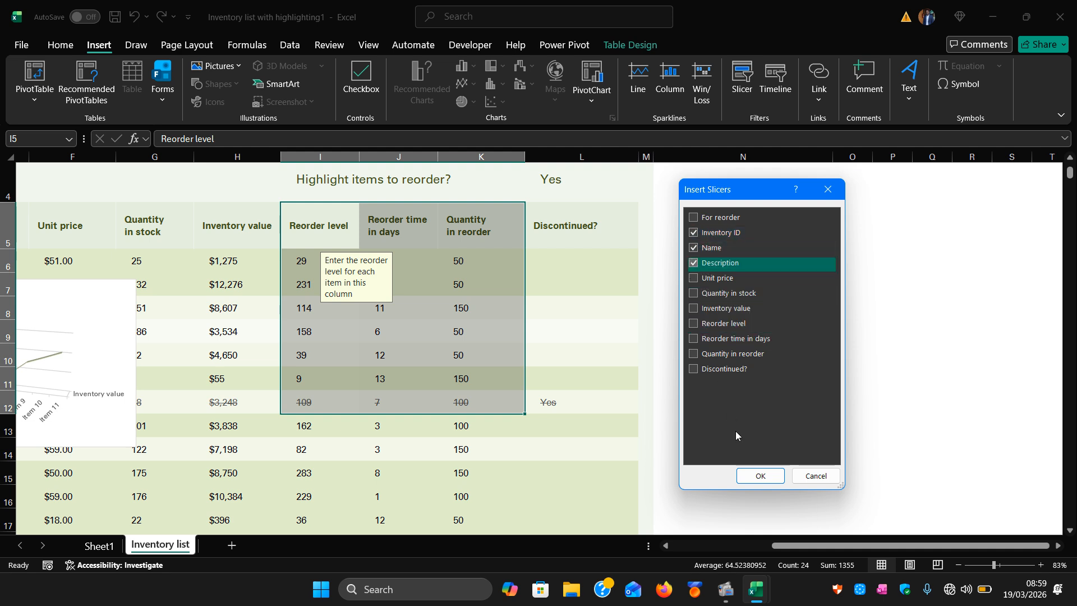
click(761, 476)
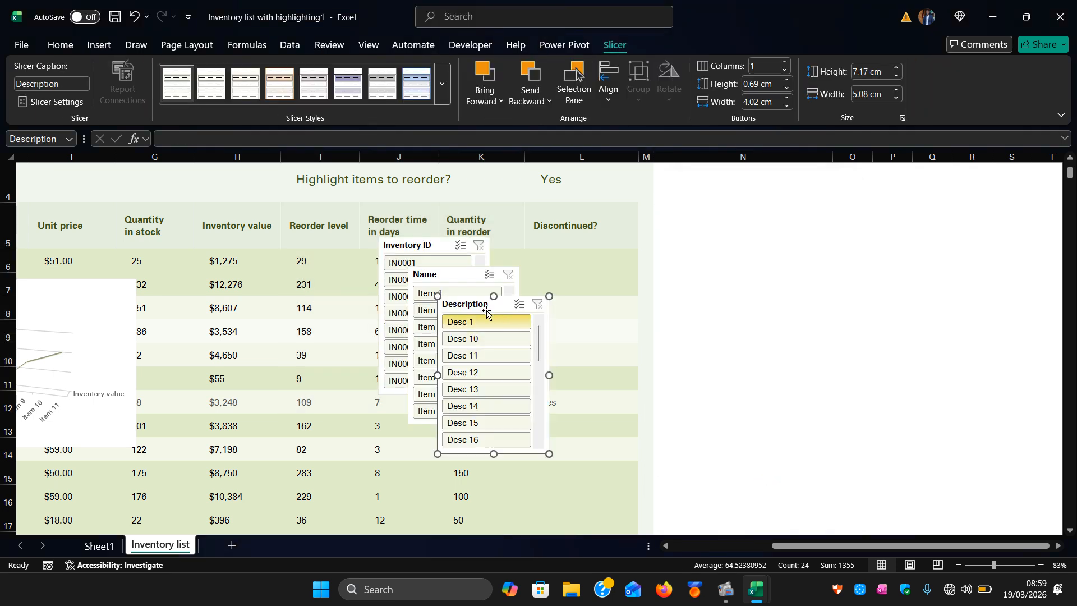
Move the Description, Name and Inventory ID slicers to the empty area beside the table.
drag(475, 307, 690, 205)
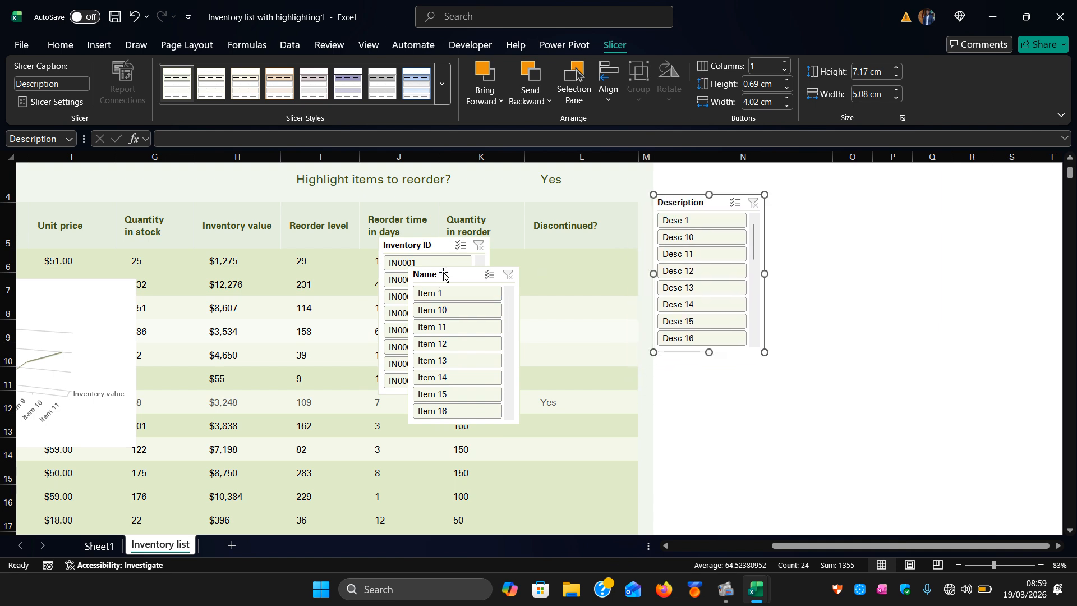
drag(445, 275, 825, 197)
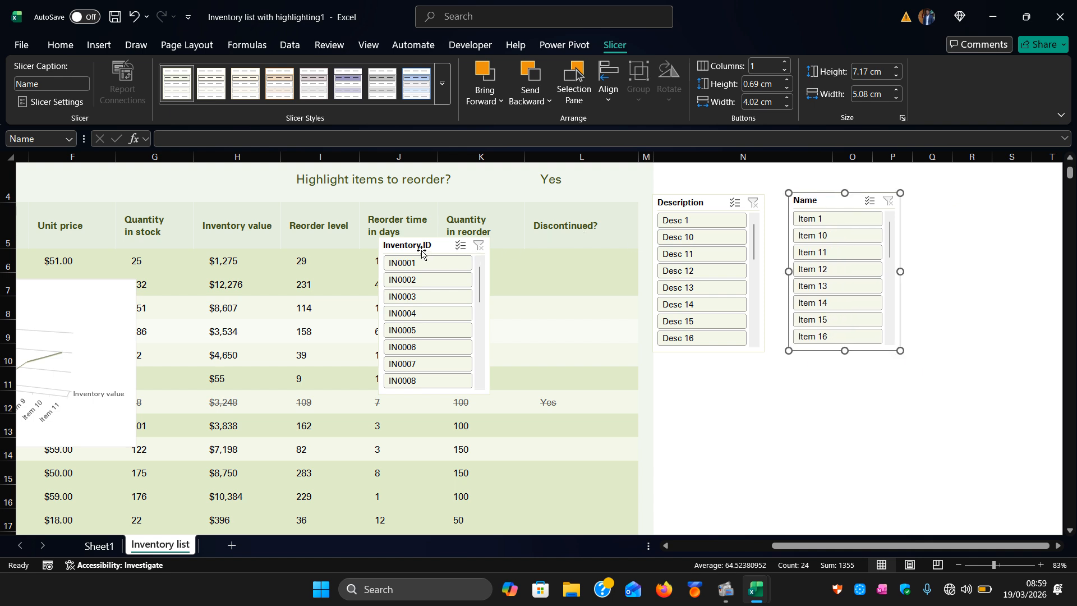
drag(402, 245, 750, 370)
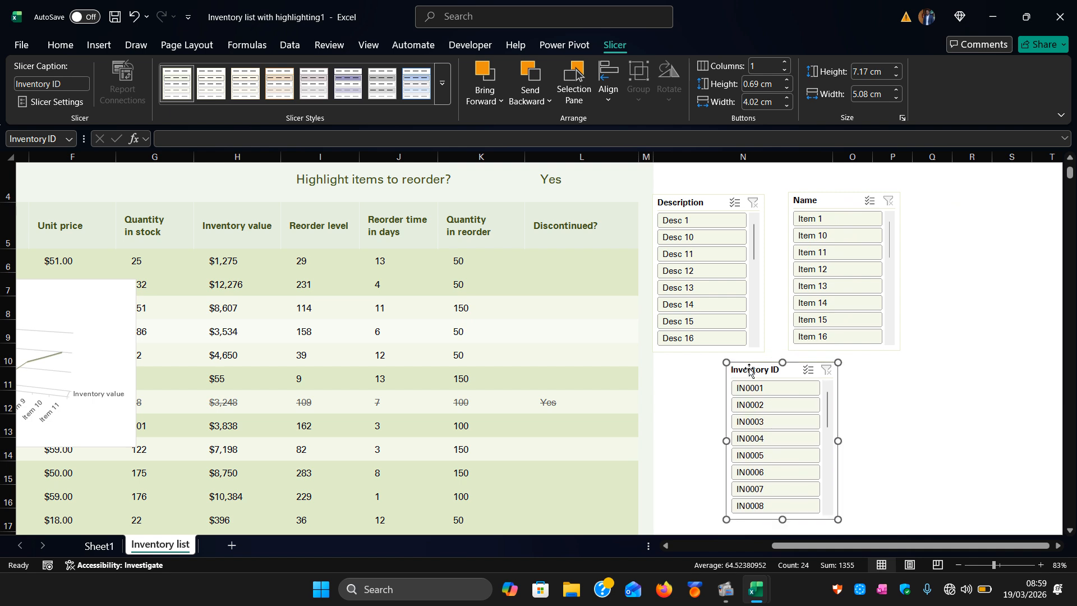
Filter the table by choosing single items in the Description slicer, scrolling its list to reach Desc 25.
click(701, 309)
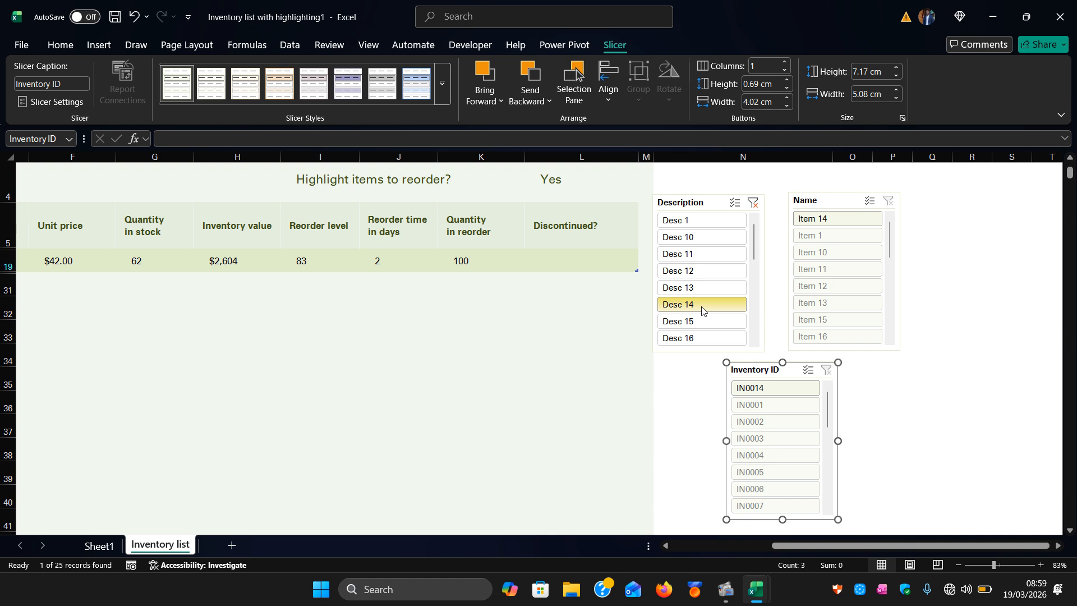
click(705, 293)
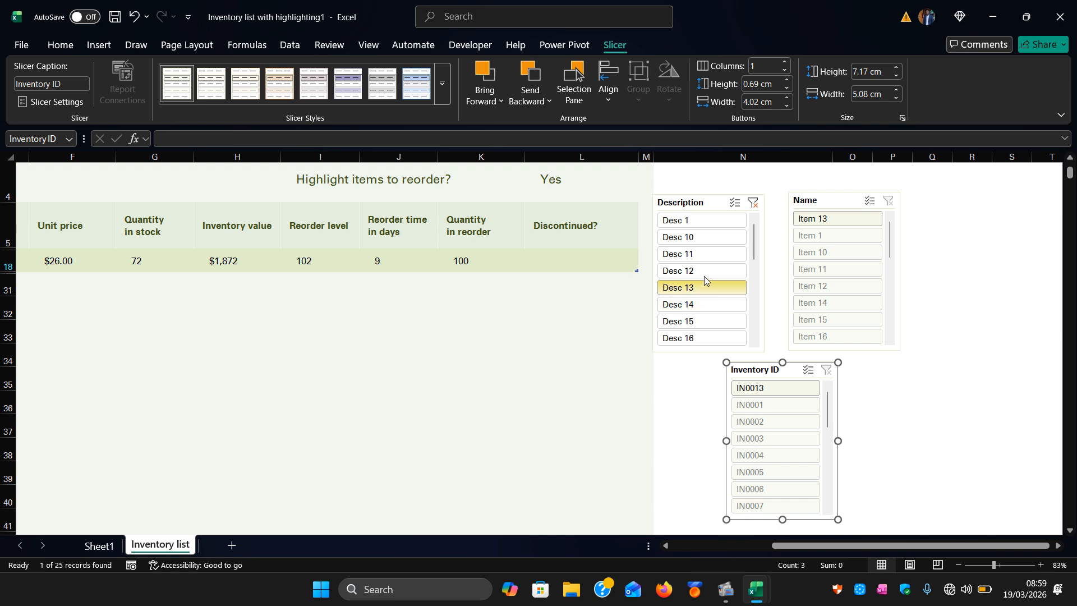
click(705, 271)
click(705, 258)
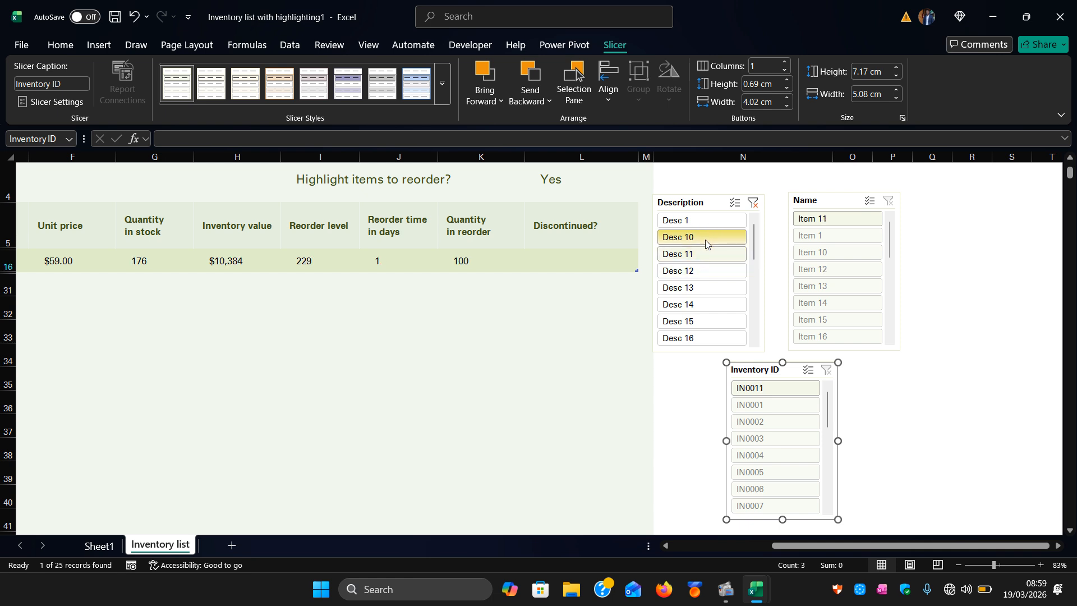
click(705, 237)
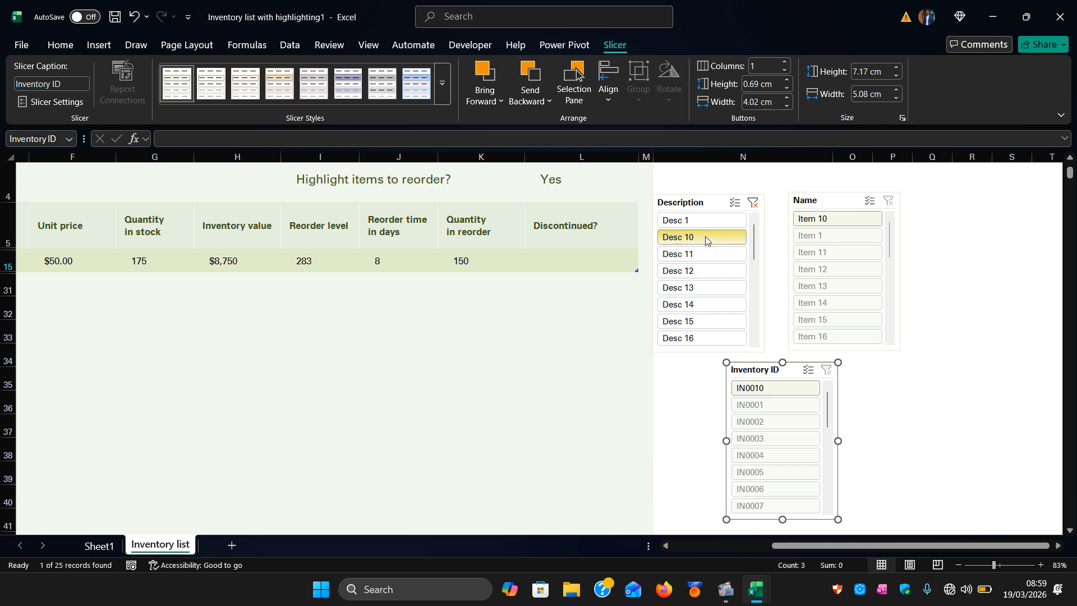
click(696, 289)
click(694, 323)
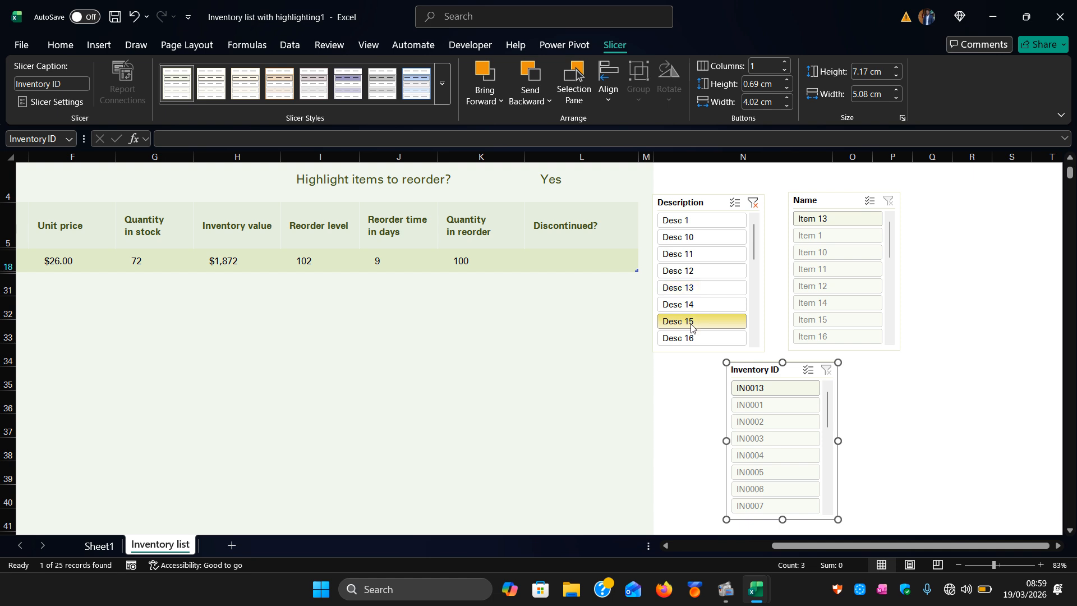
drag(751, 244, 756, 302)
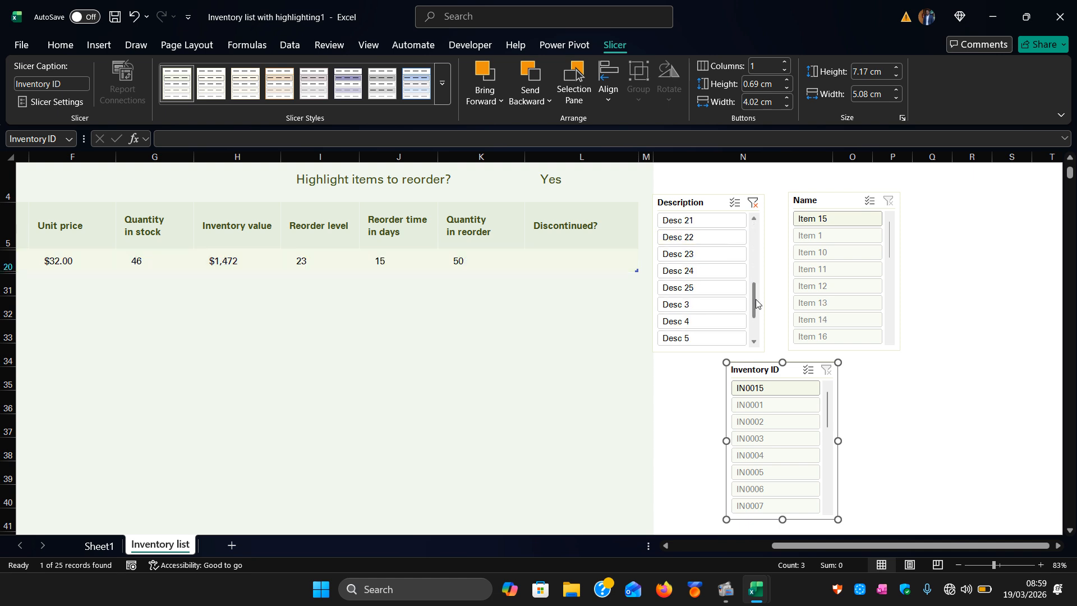
click(686, 295)
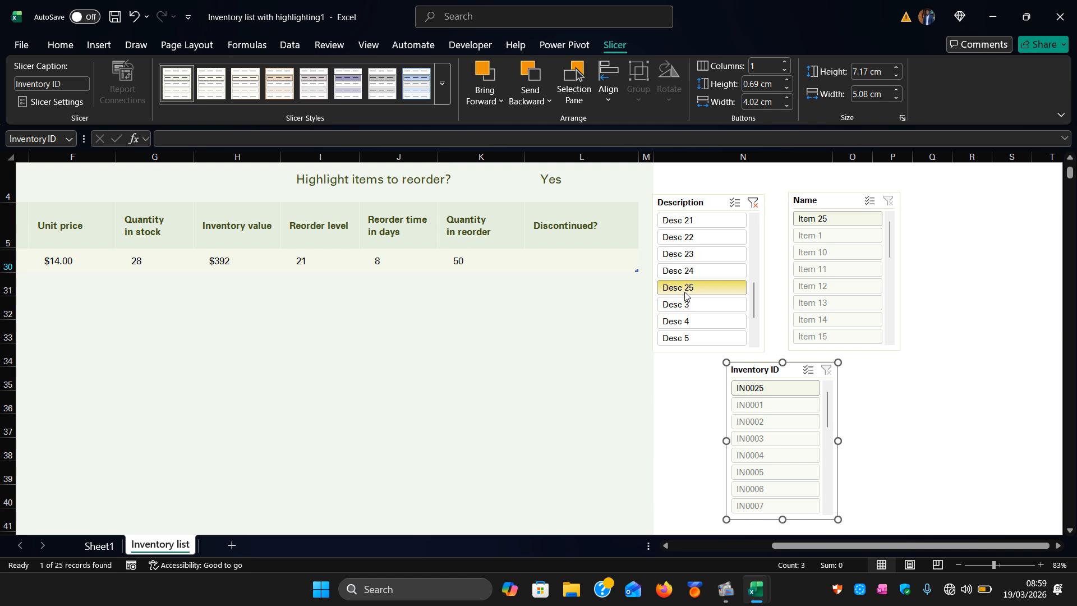
Undo several of the slicer selections and clear the Description slicer's filter.
scroll(246, 281, left, 5)
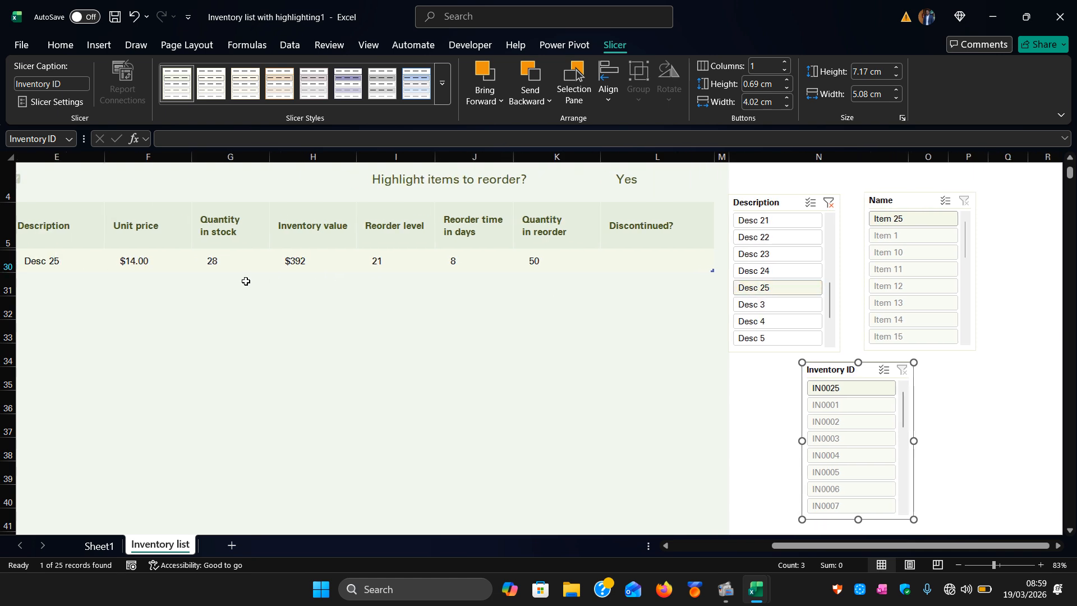
scroll(246, 281, right, 5)
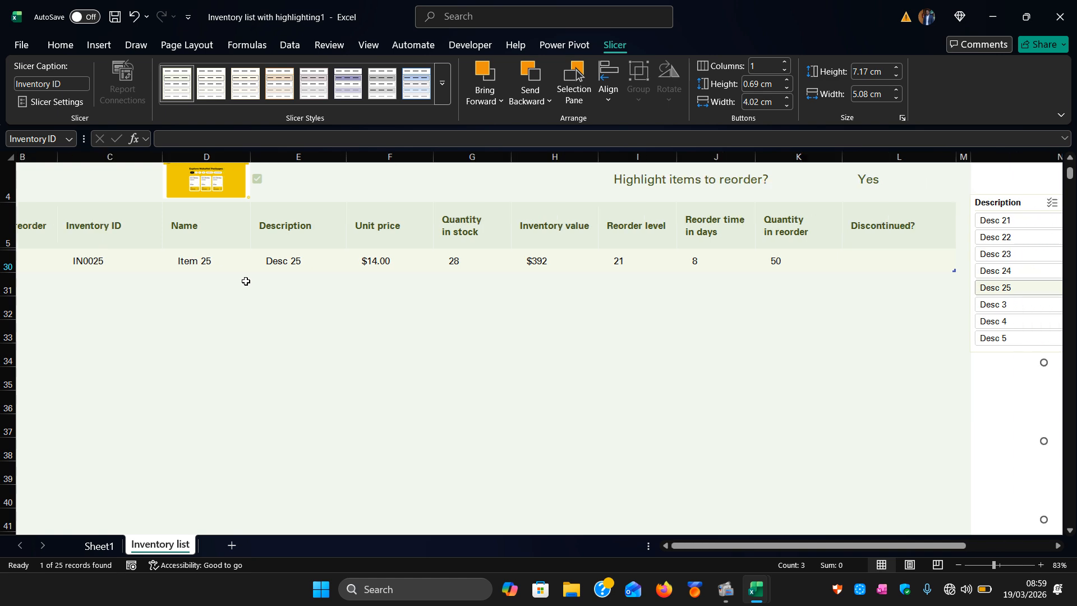
scroll(245, 282, right, 2)
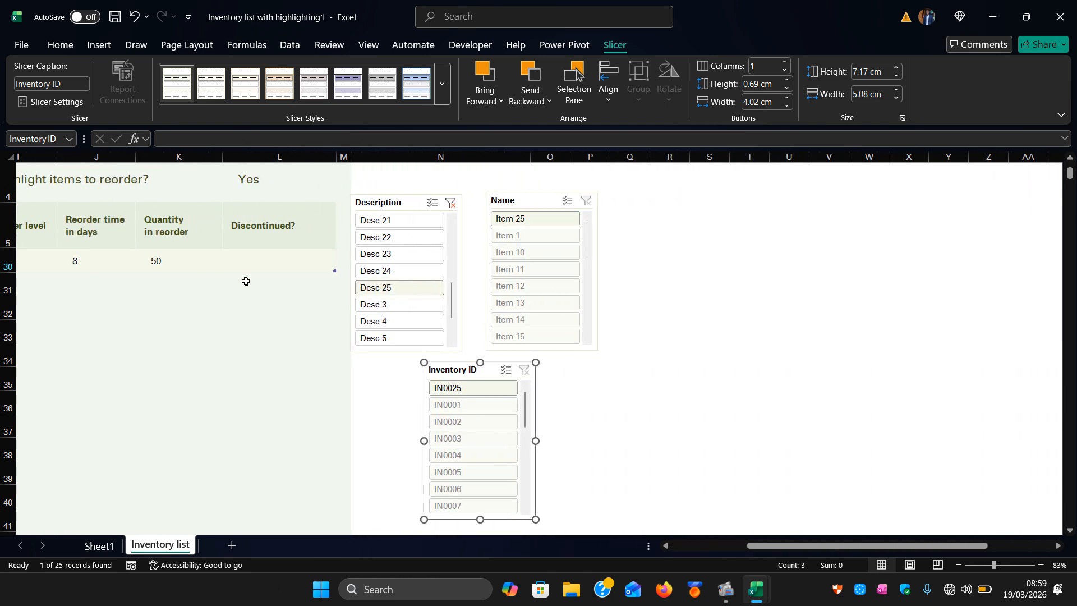
click(131, 20)
click(132, 20)
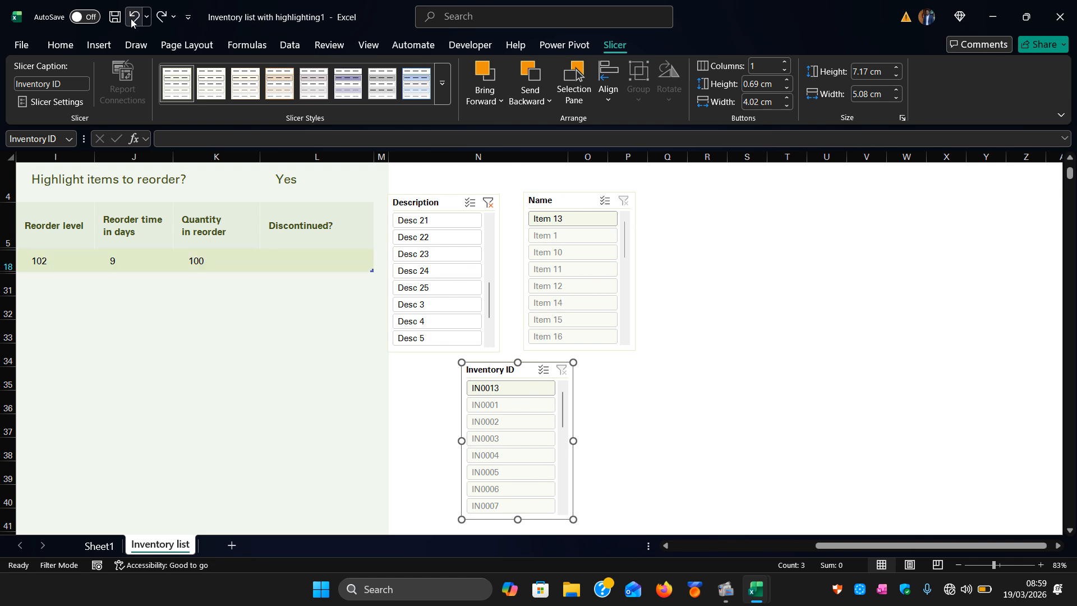
click(132, 20)
click(132, 20)
click(131, 20)
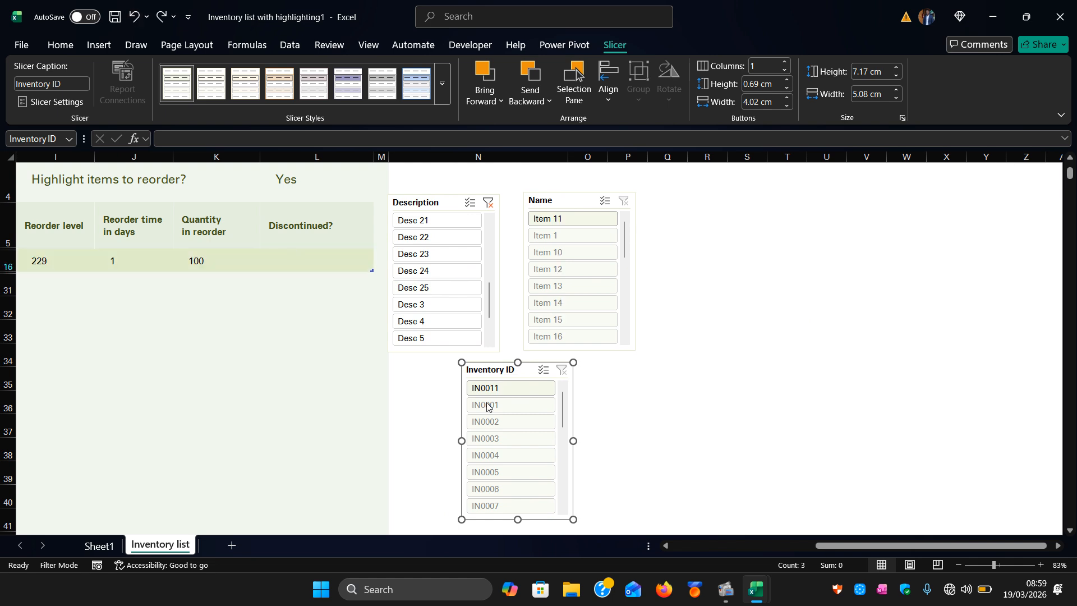
click(489, 205)
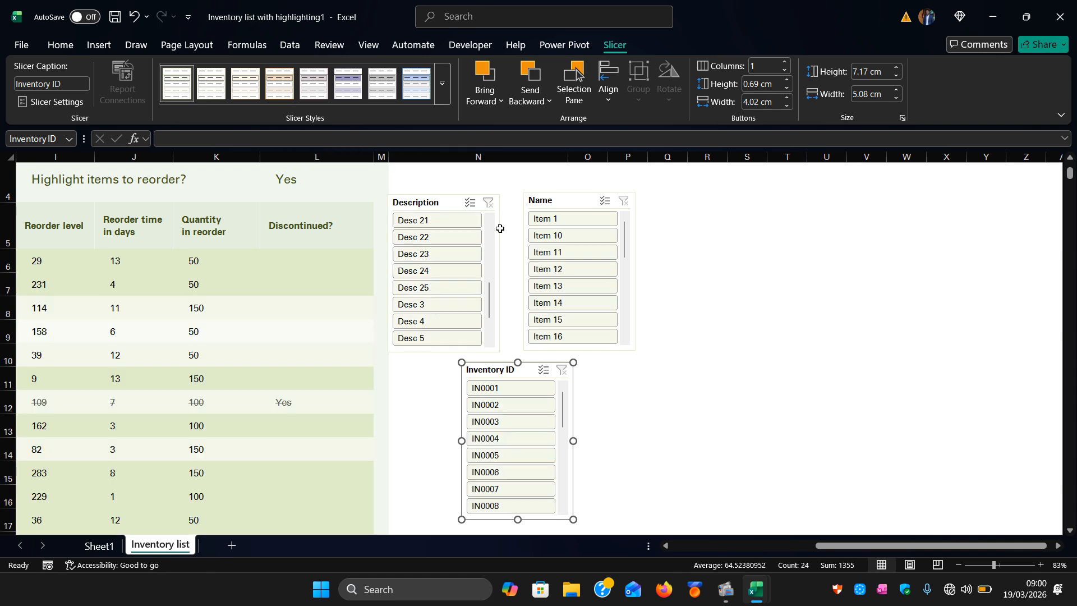
Scroll around the worksheet to review the table, chart and slicers.
scroll(409, 373, left, 4)
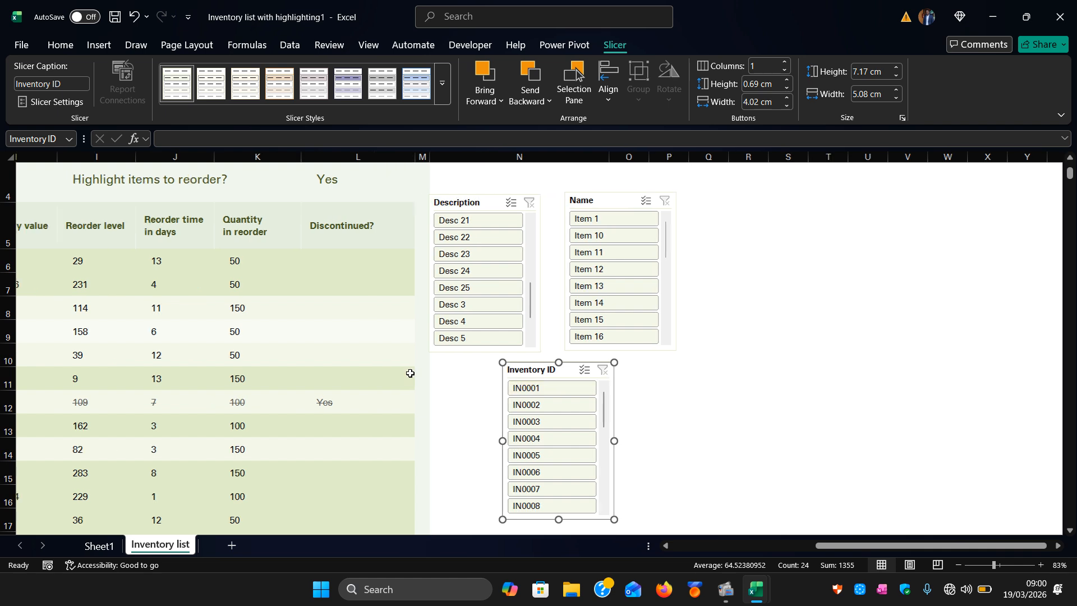
scroll(411, 374, left, 3)
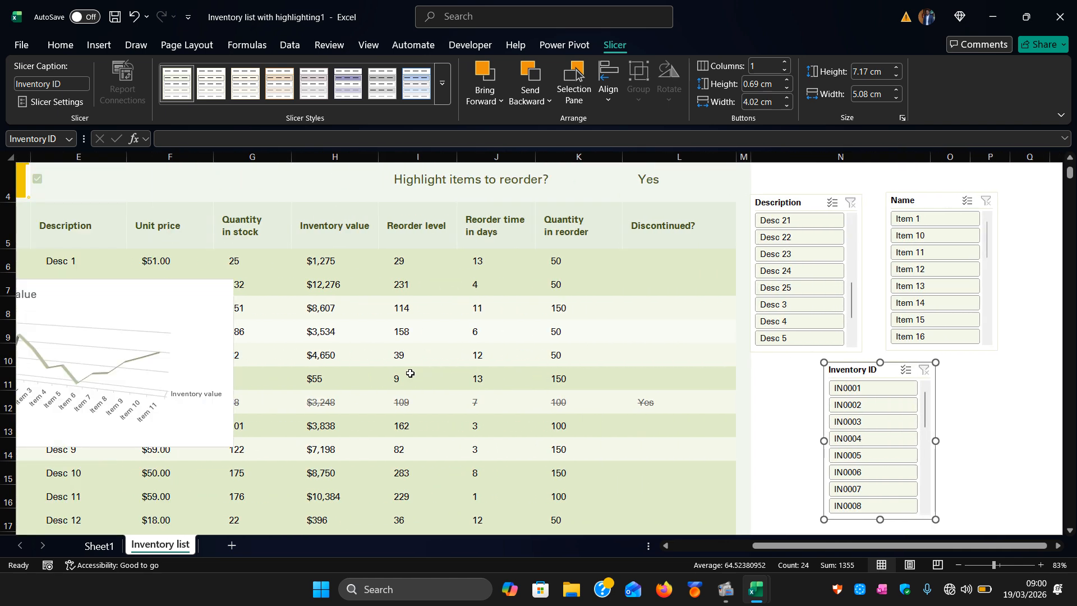
scroll(410, 374, left, 2)
scroll(411, 373, down, 4)
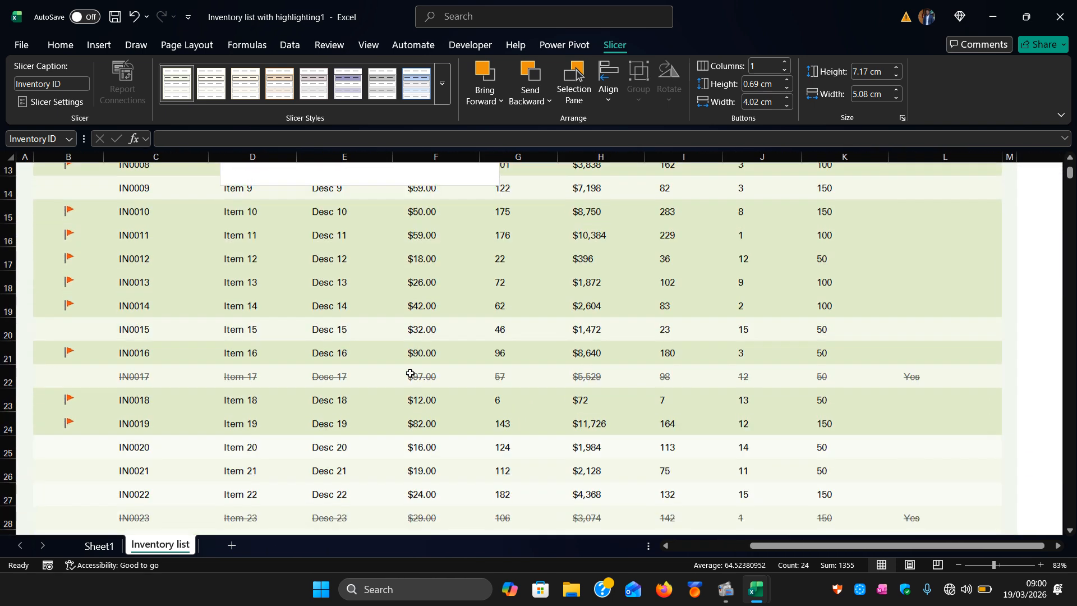
scroll(410, 373, down, 1)
scroll(410, 374, up, 6)
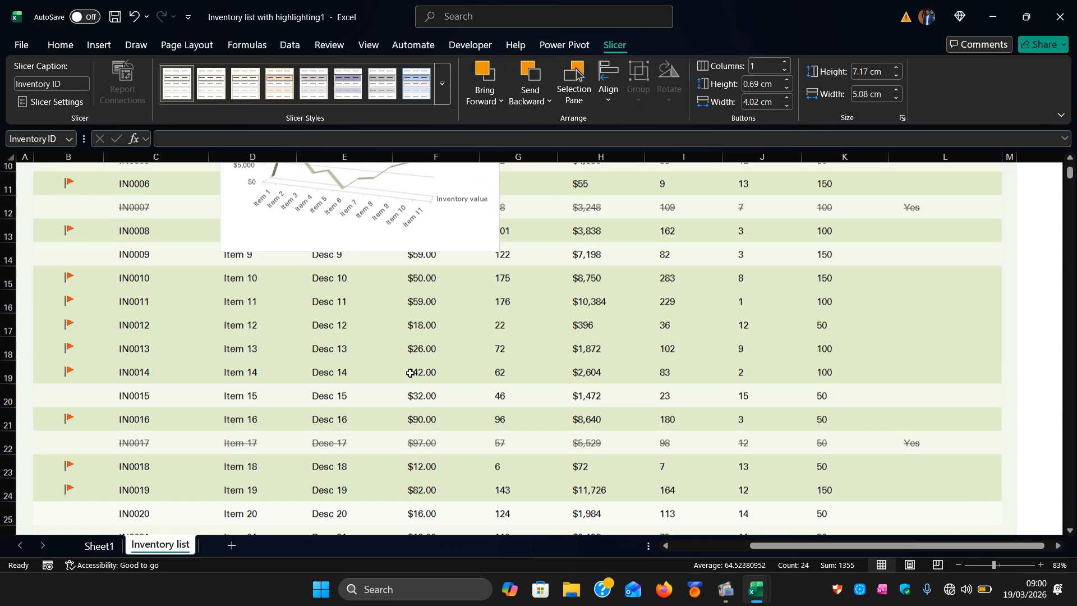
scroll(410, 373, up, 1)
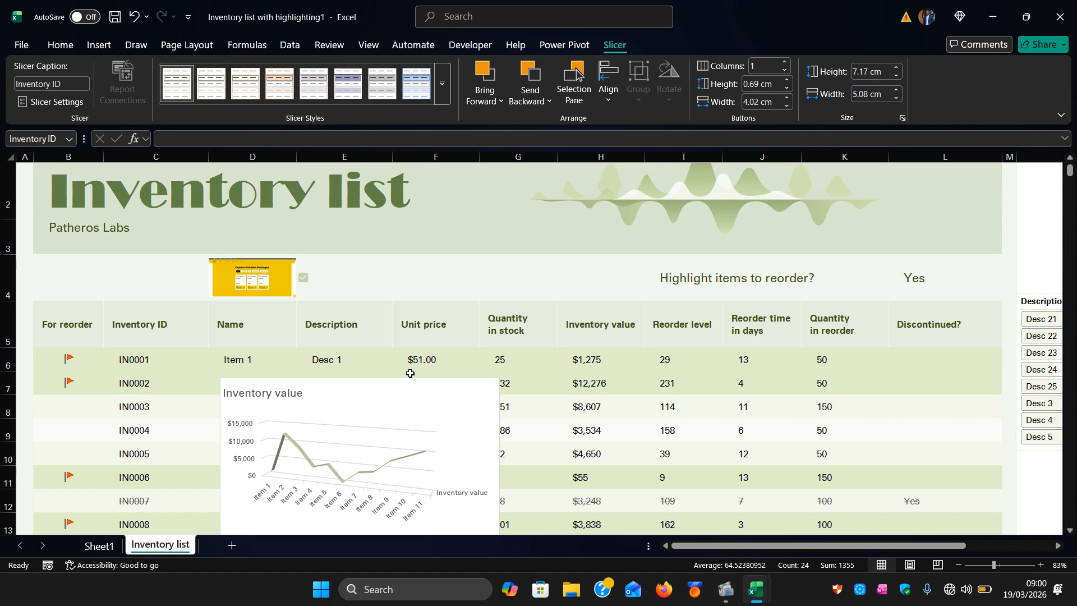
scroll(411, 373, down, 7)
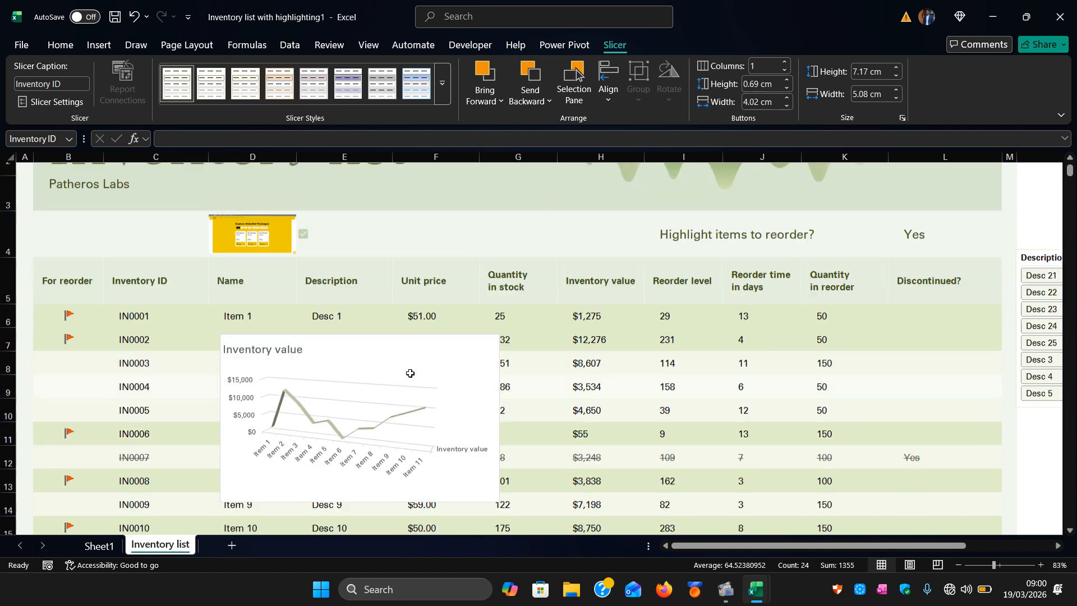
scroll(410, 373, up, 7)
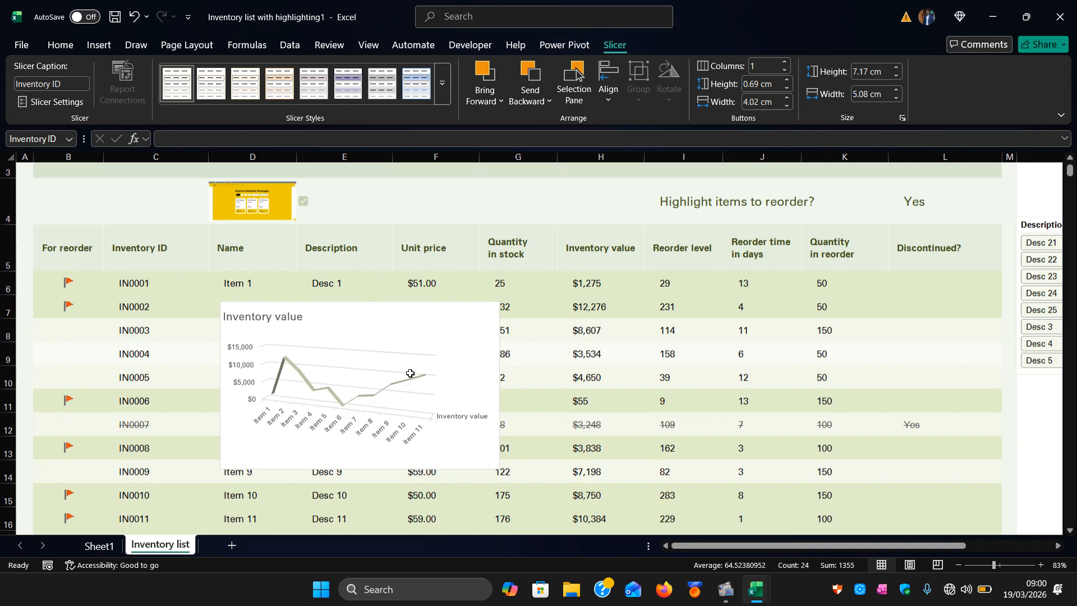
scroll(411, 374, down, 14)
scroll(410, 373, up, 8)
scroll(410, 374, up, 7)
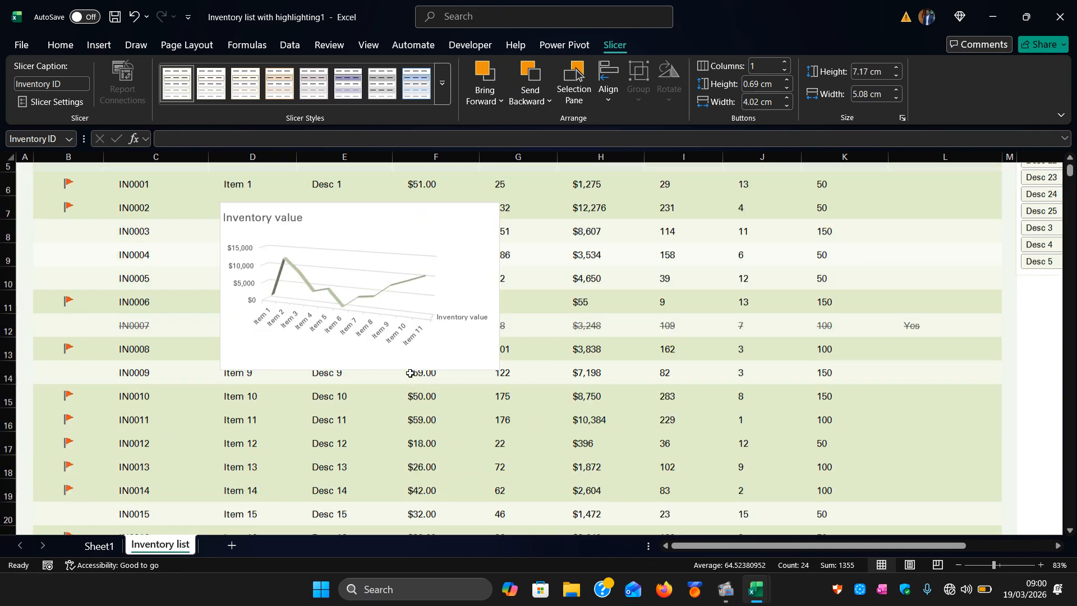
scroll(411, 373, right, 5)
scroll(410, 373, right, 2)
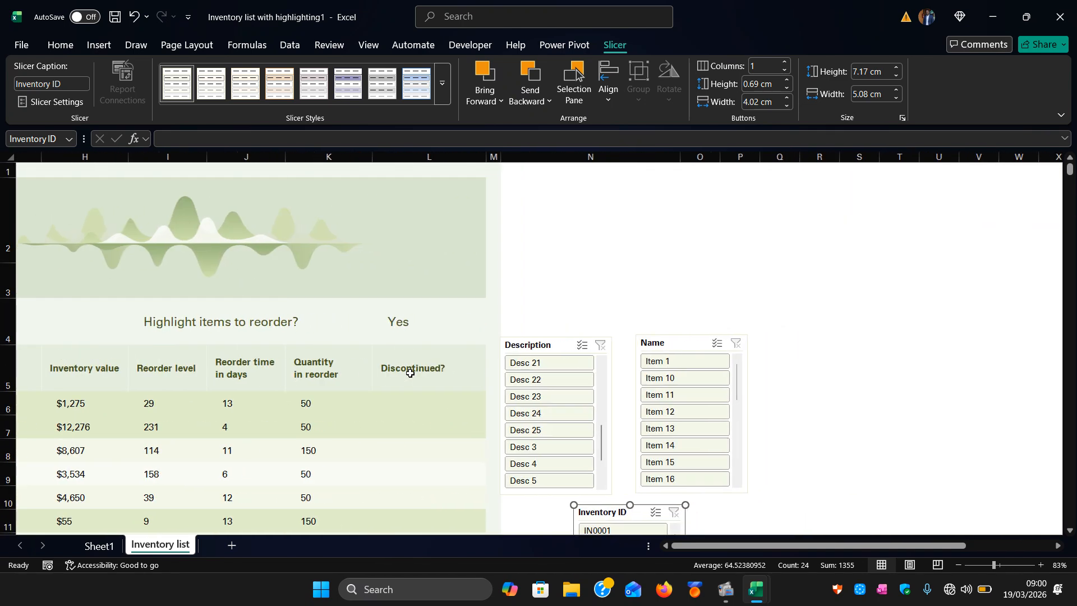
Filter the table to IN0002 with the Inventory ID slicer.
scroll(410, 373, down, 1)
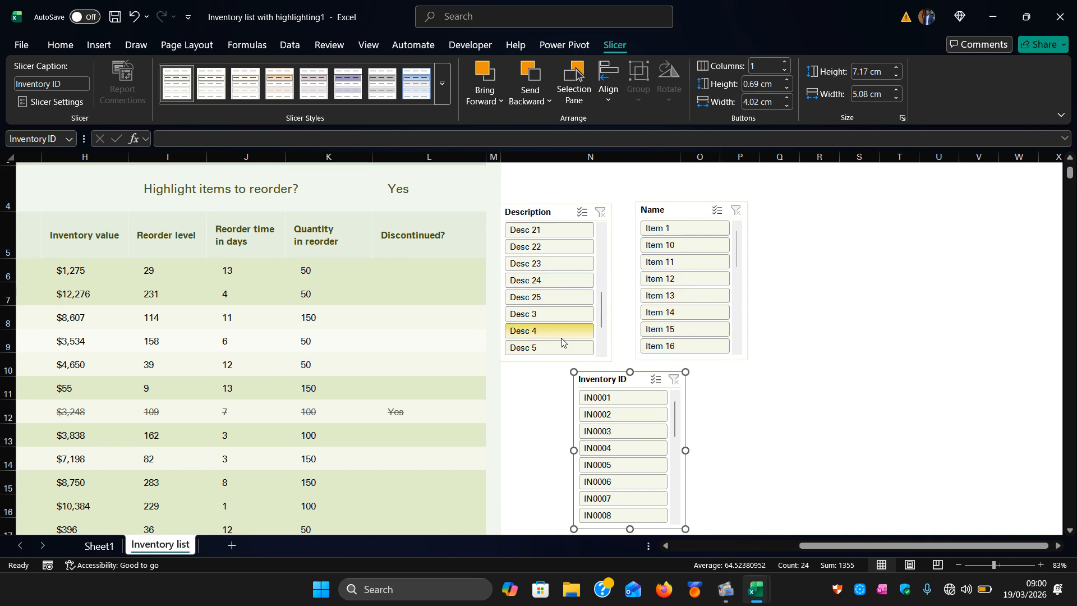
click(621, 414)
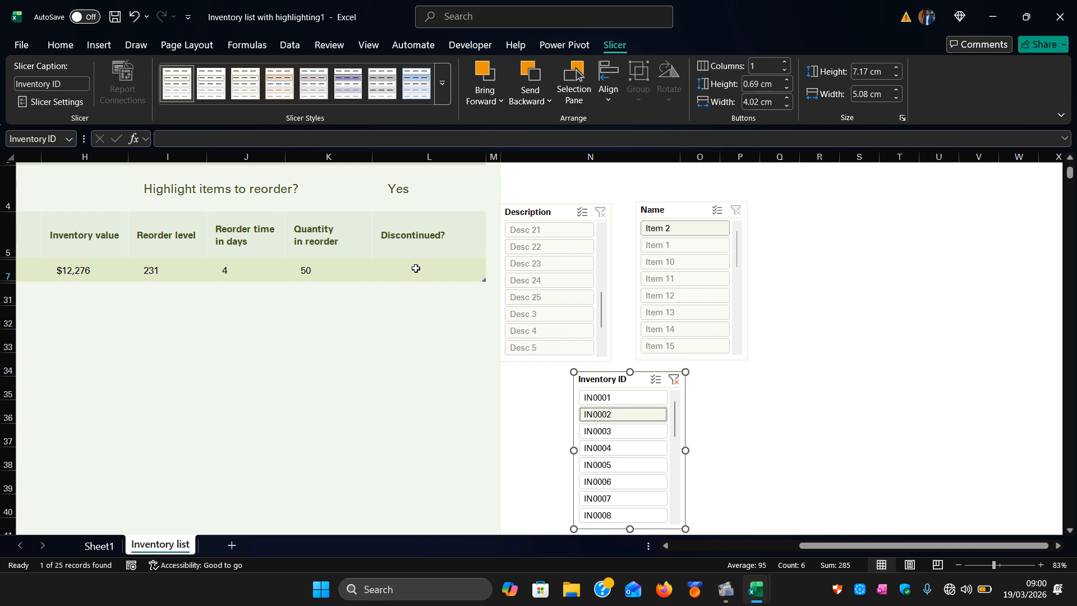
scroll(416, 269, left, 3)
scroll(416, 269, left, 1)
scroll(416, 269, left, 5)
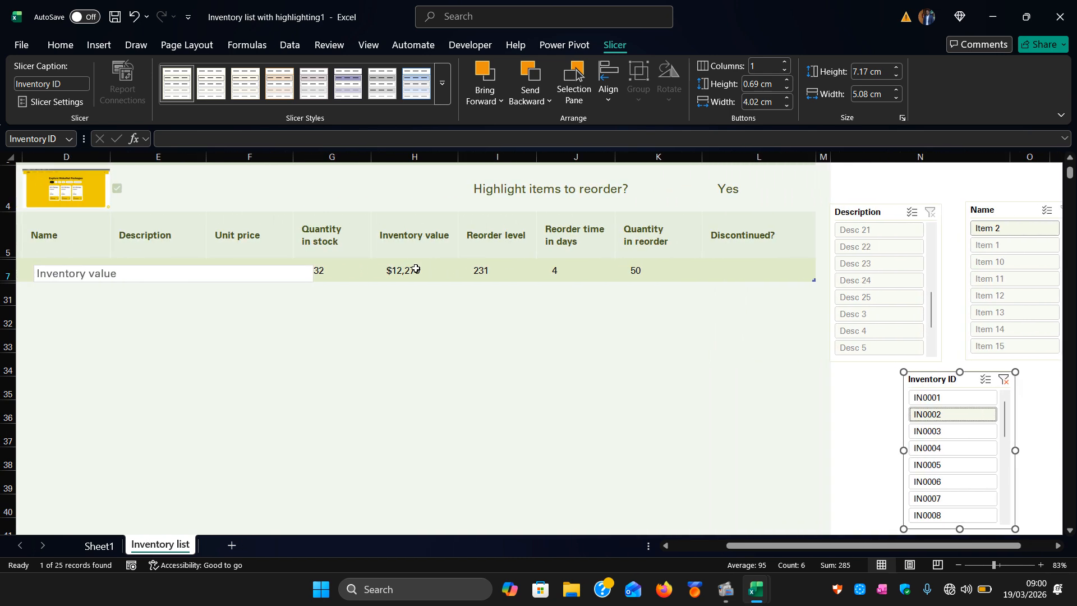
Clear the Inventory ID slicer's filter so the whole table shows again.
scroll(416, 269, left, 5)
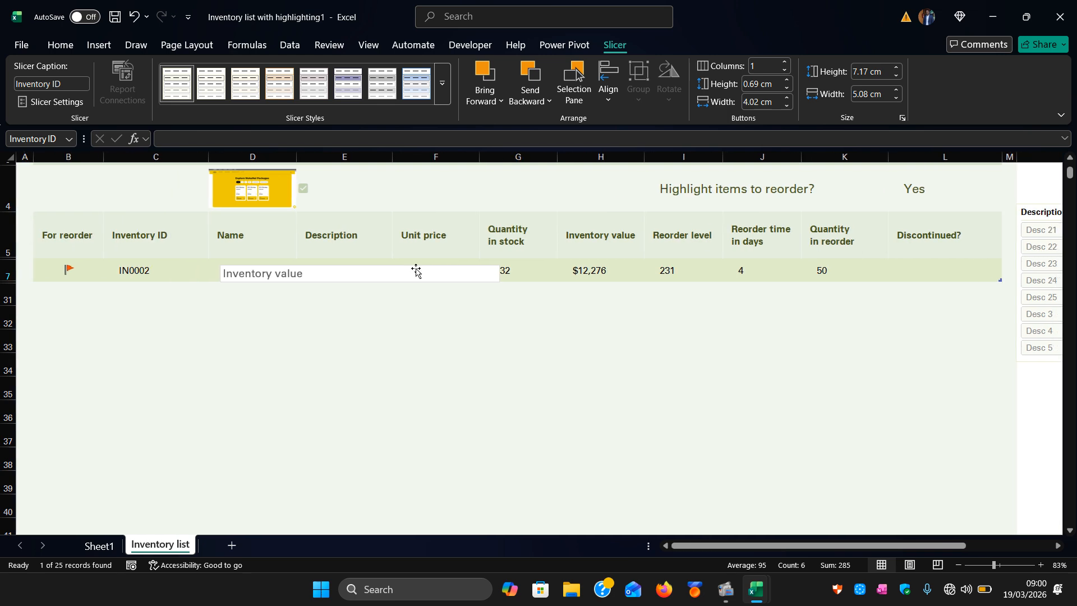
scroll(415, 269, right, 8)
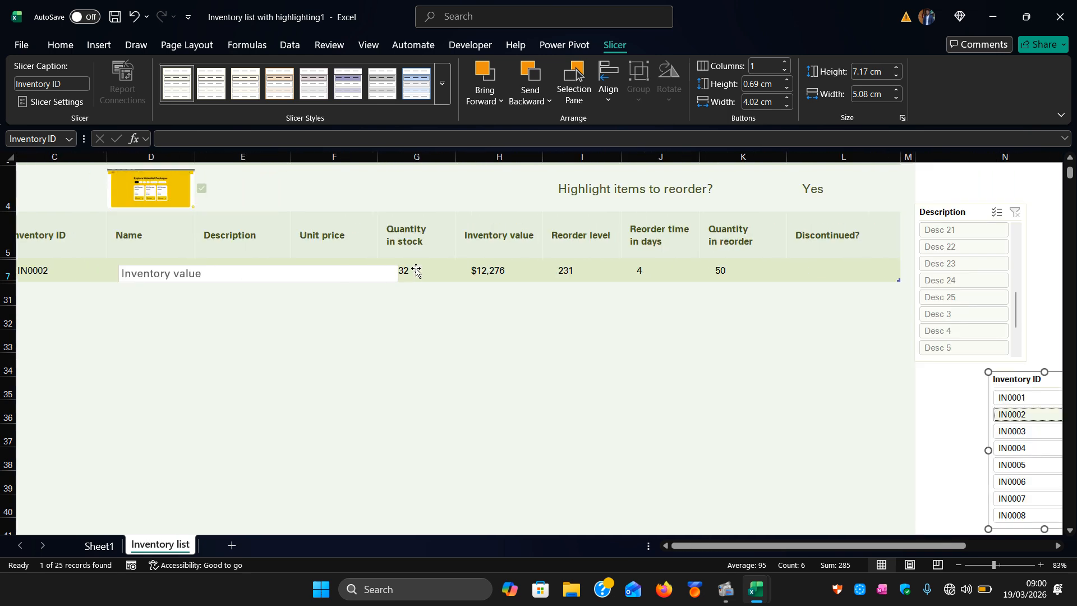
scroll(416, 269, right, 1)
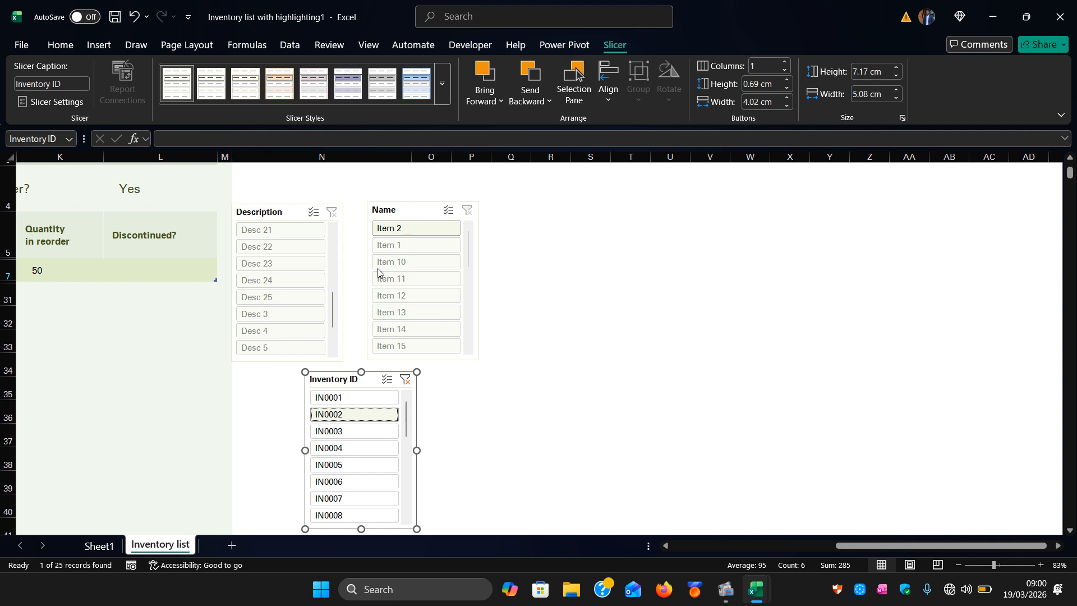
click(562, 335)
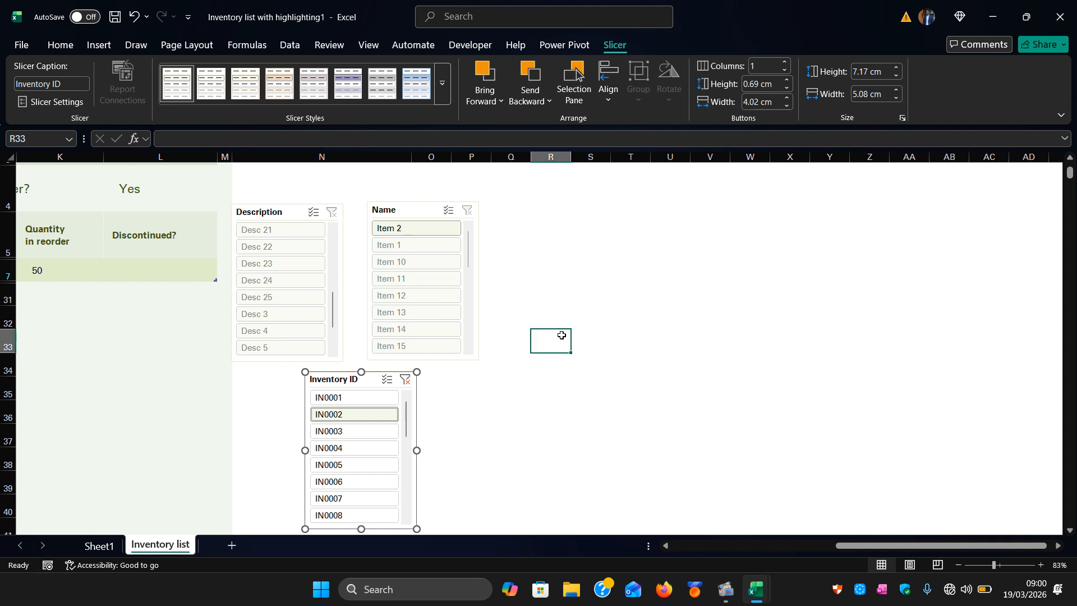
click(417, 380)
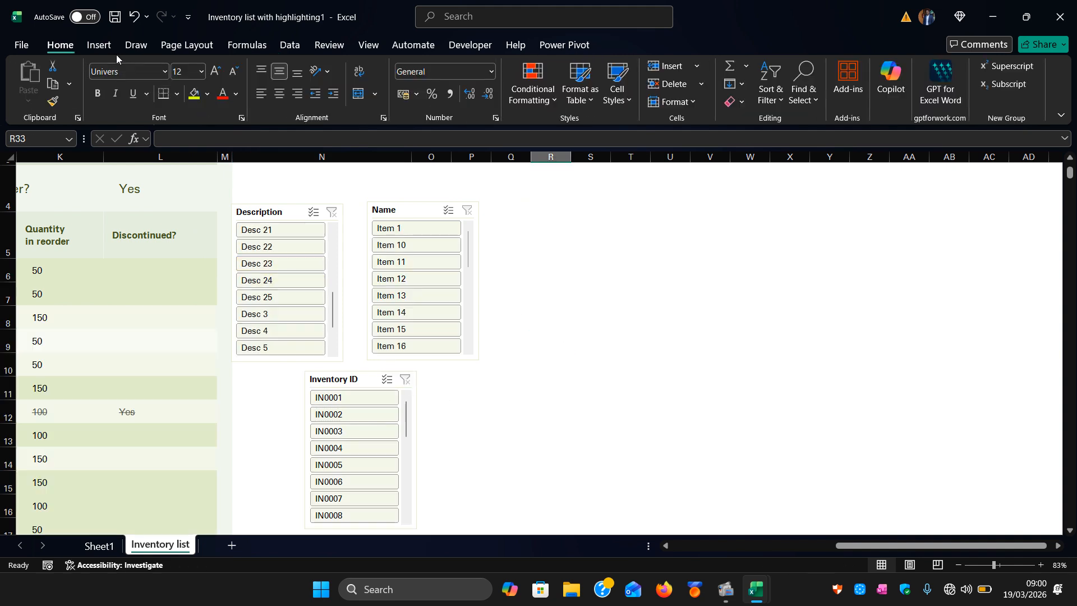
Select the Reorder time and Quantity in reorder columns and try inserting a Timeline, closing the connections dialog.
click(99, 45)
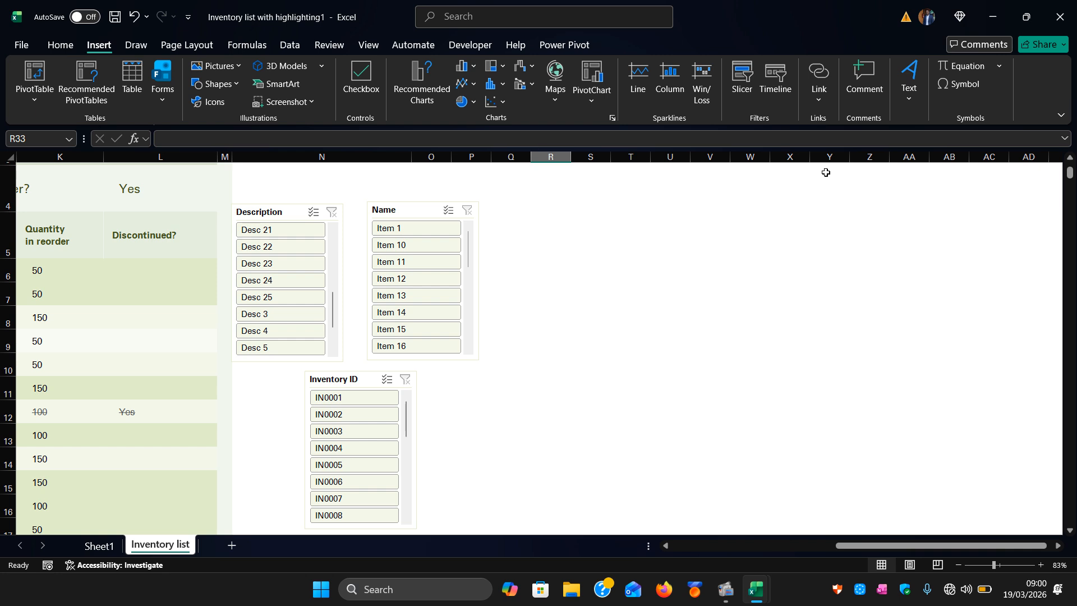
click(633, 267)
scroll(365, 363, left, 4)
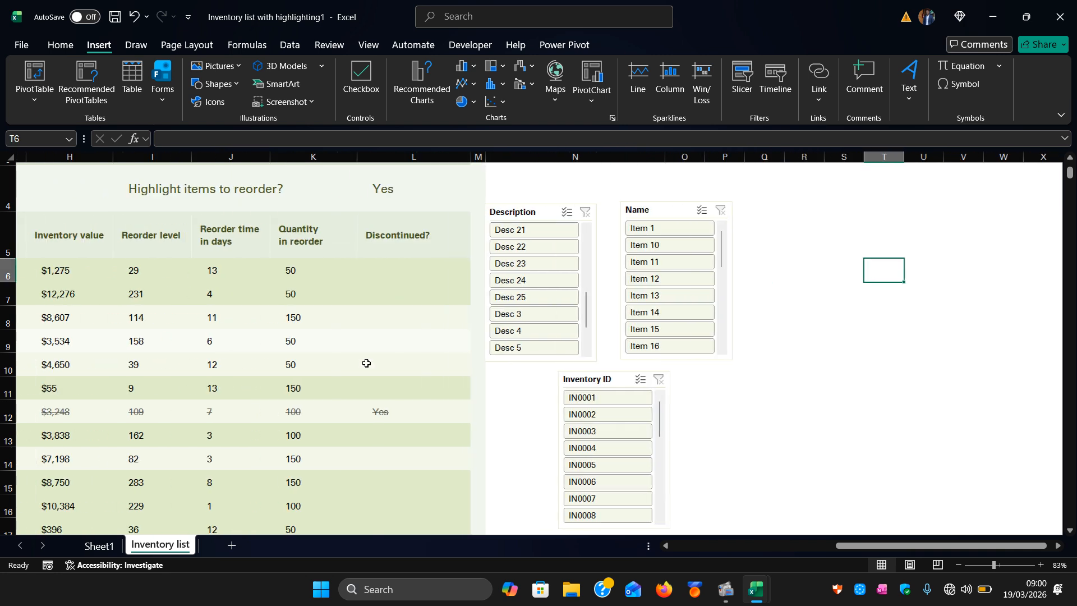
drag(281, 232, 378, 459)
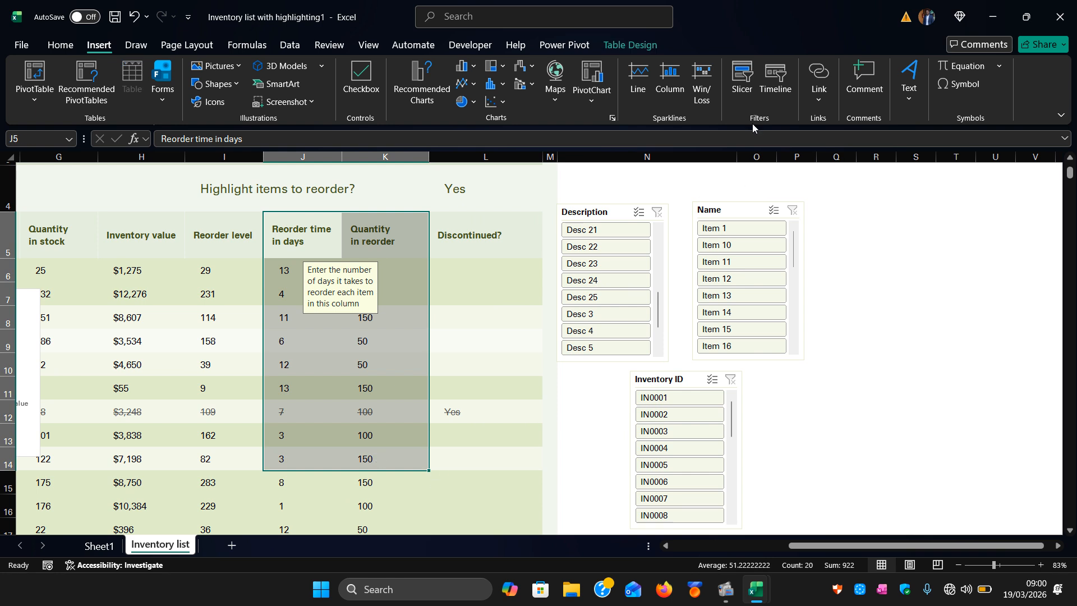
click(767, 89)
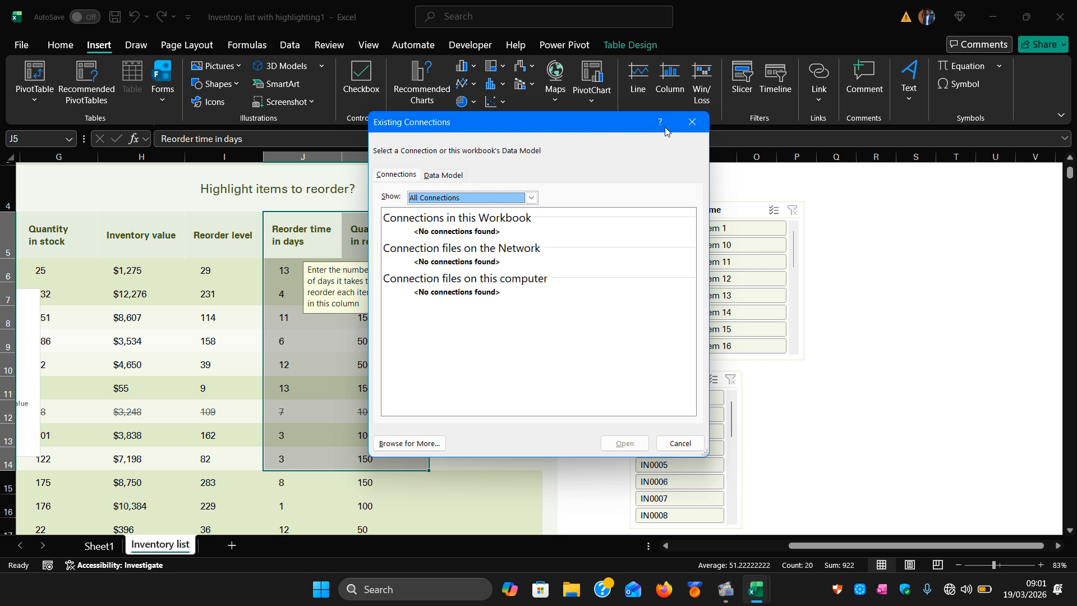
click(691, 121)
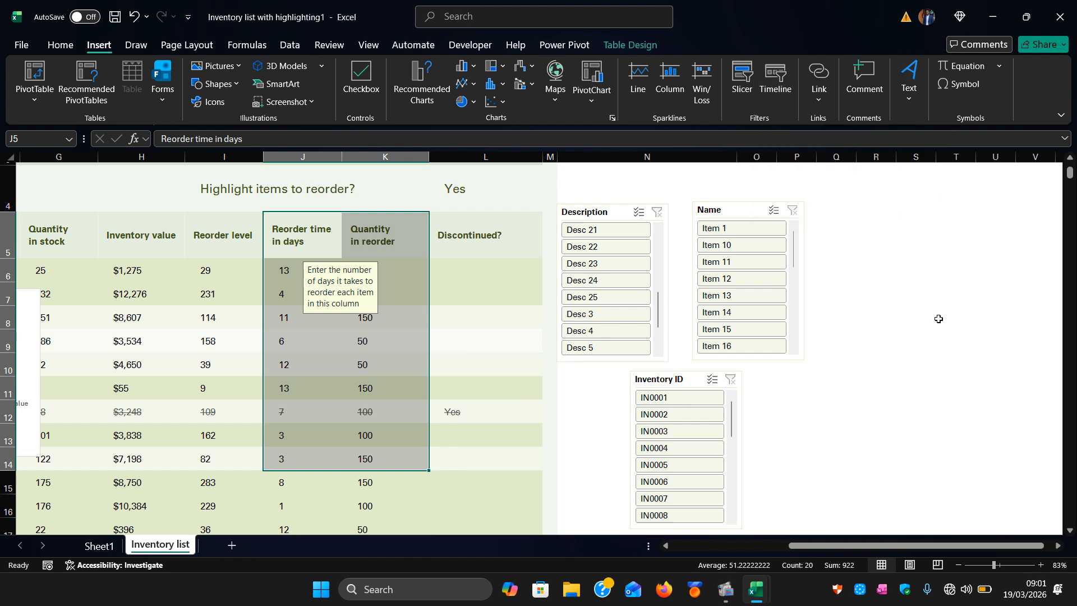
click(820, 101)
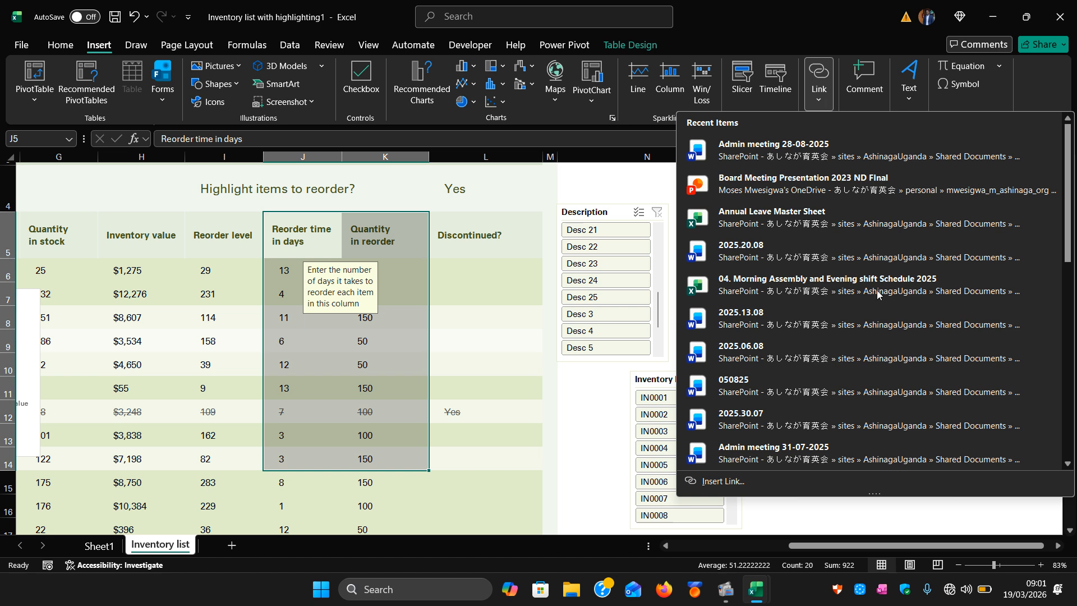
click(609, 429)
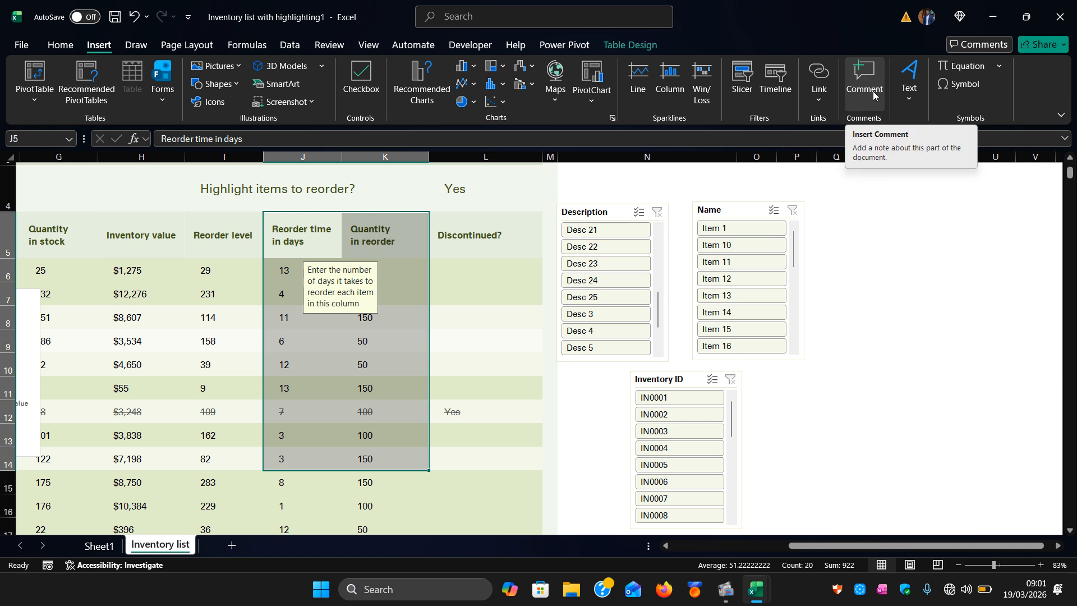
click(910, 100)
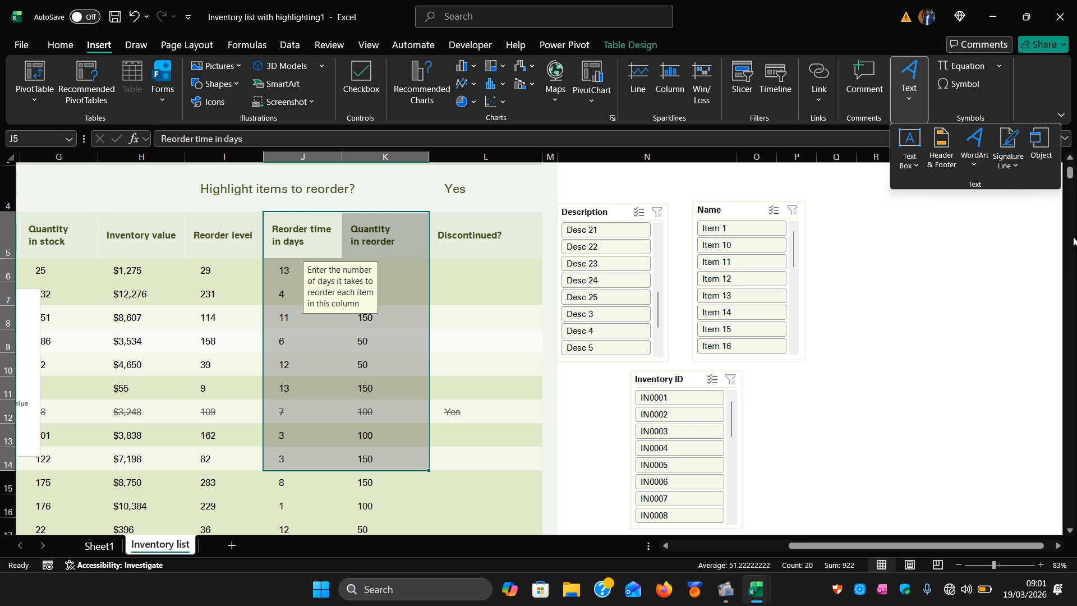
click(985, 273)
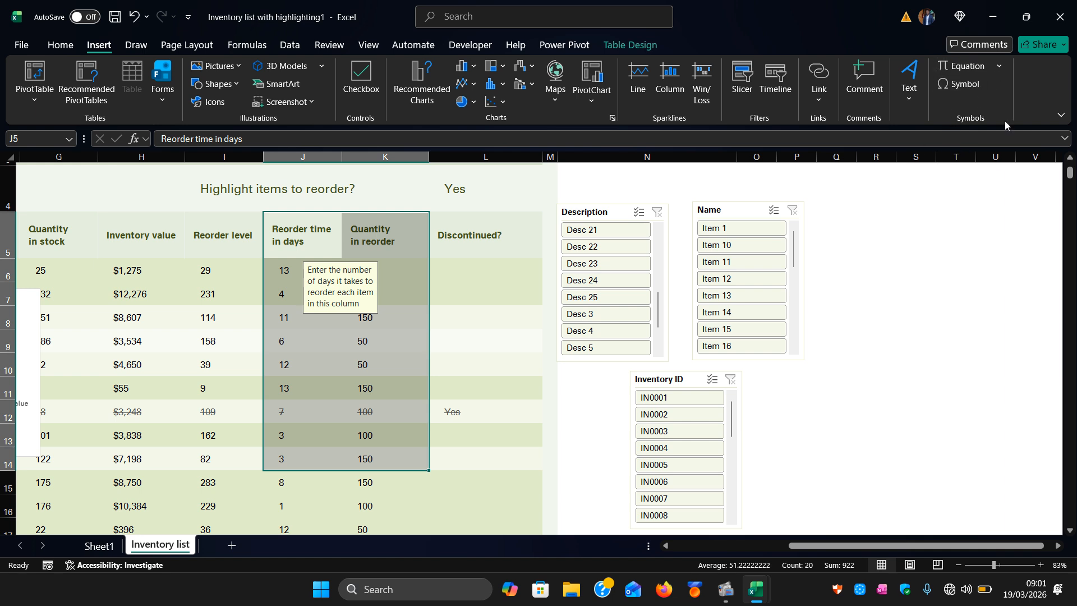
click(862, 312)
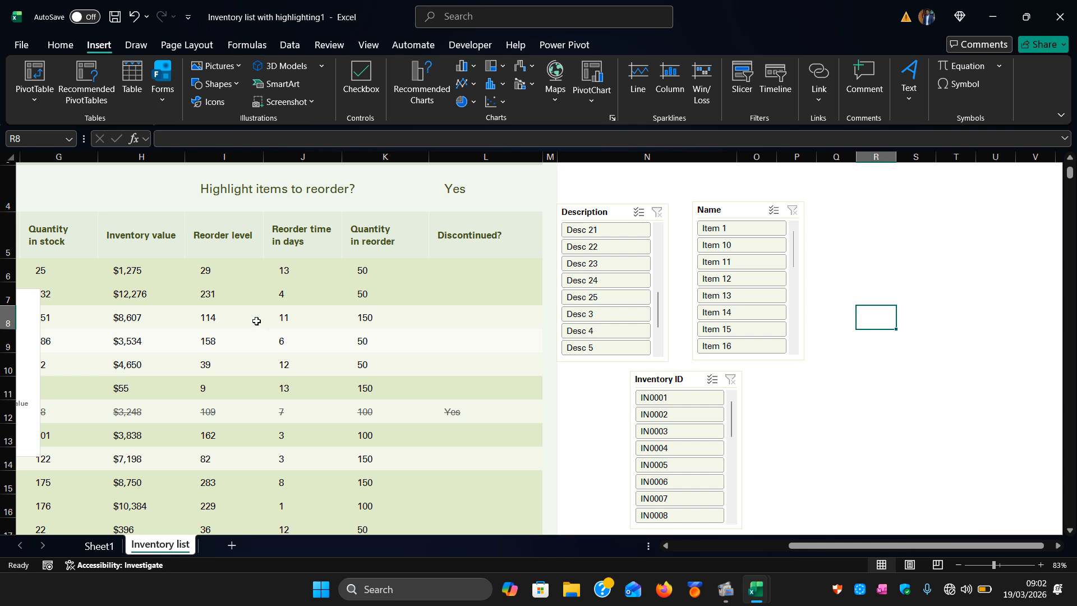
scroll(232, 292, left, 6)
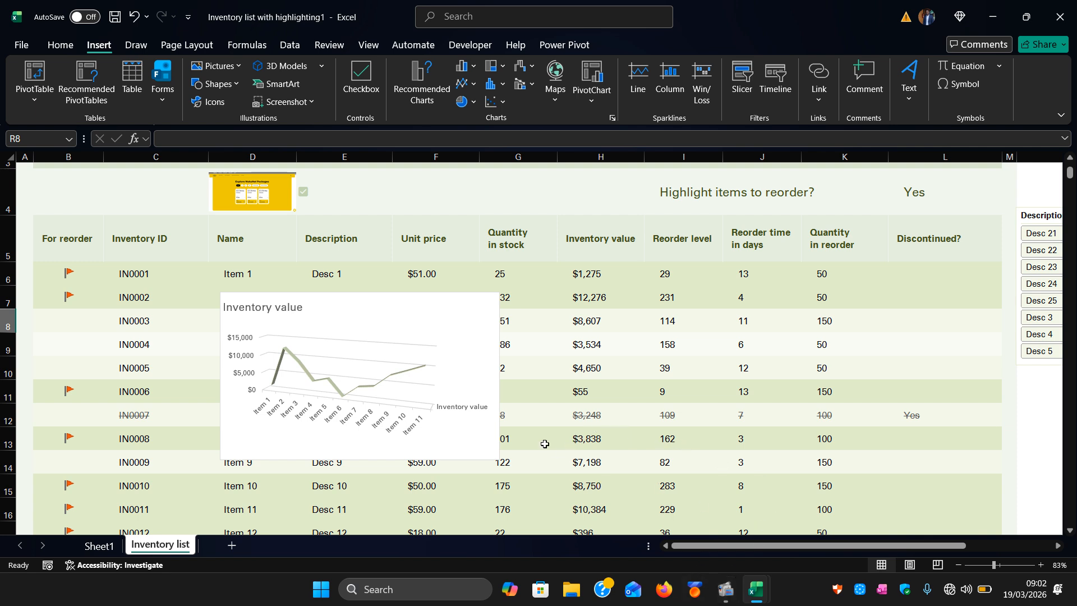
click(726, 590)
click(651, 515)
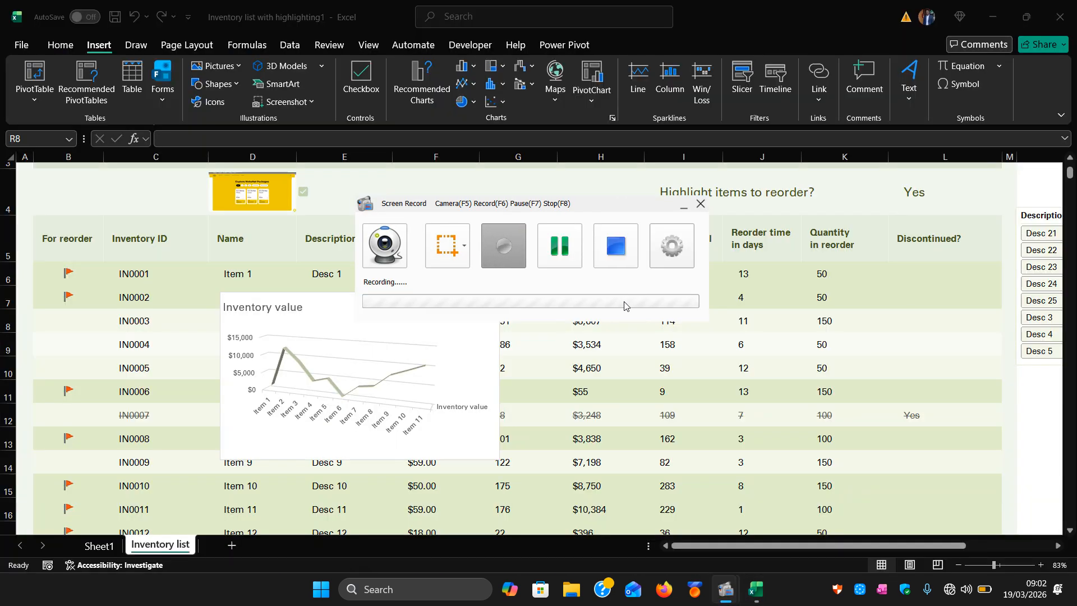